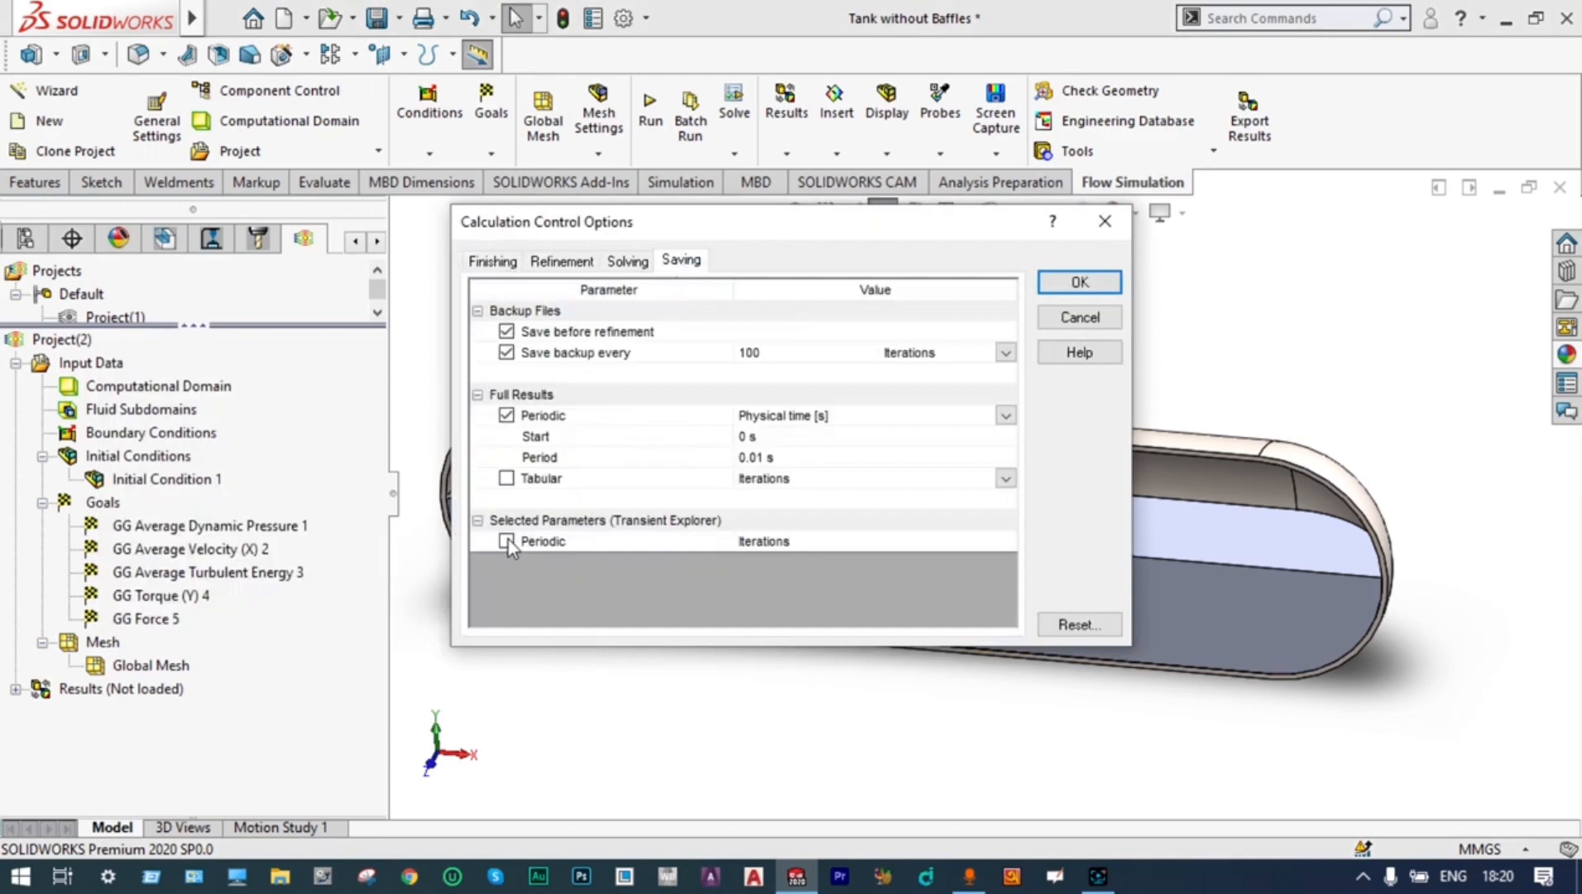
# Enable periodic saving of selected parameters, adding Immiscible Air, Immiscible Propane, Volume Fraction of Air and Volume Fraction of Propane to the list
pyautogui.click(506, 541)
pyautogui.click(1006, 604)
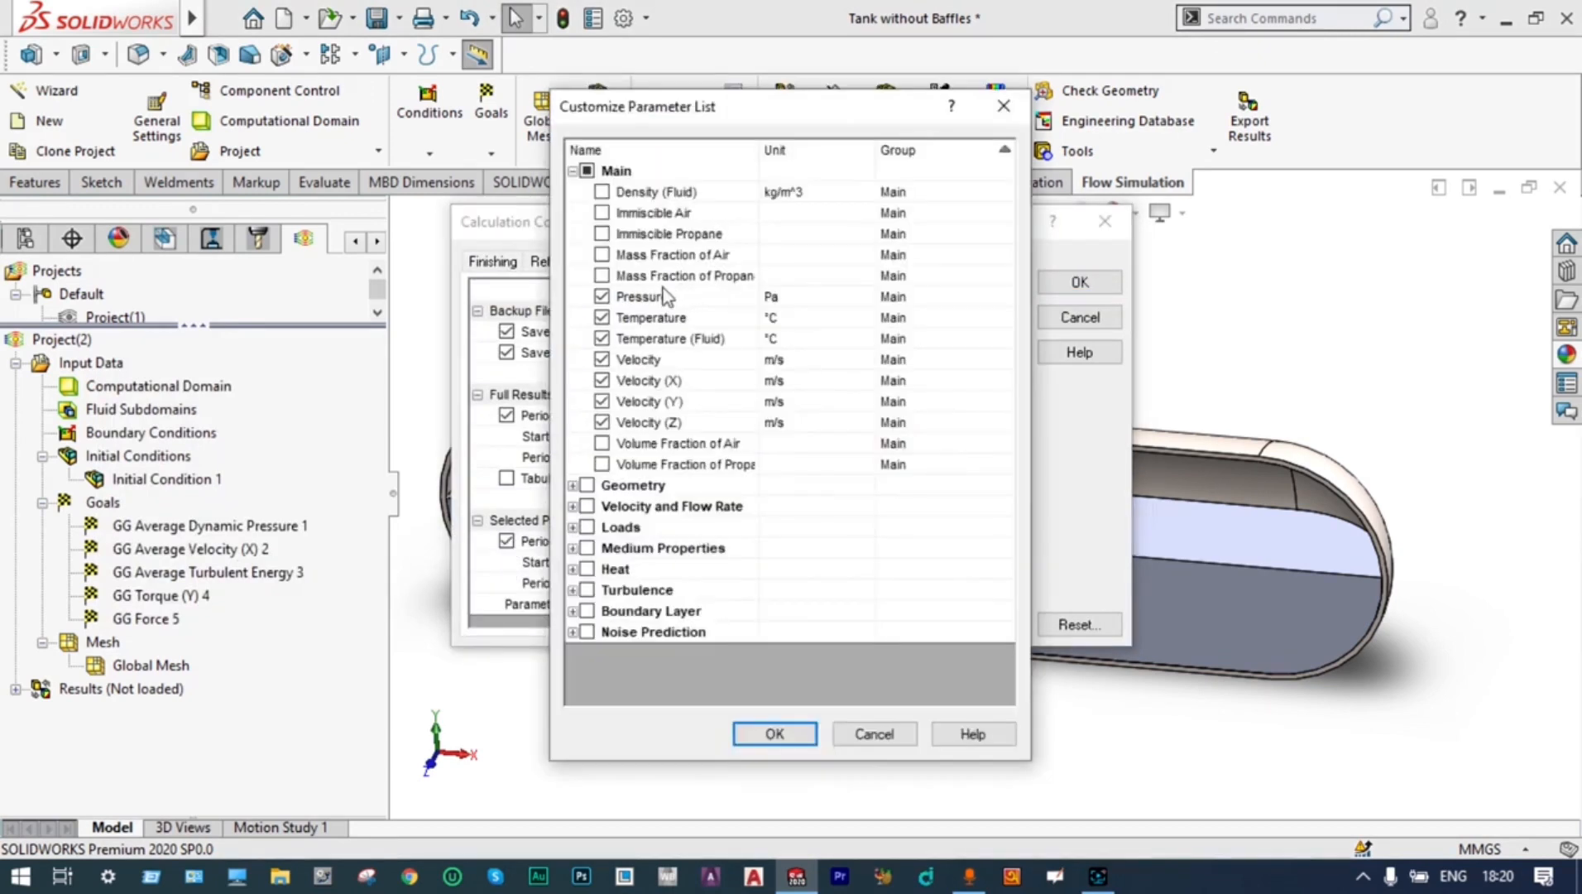
pyautogui.click(602, 213)
pyautogui.click(602, 234)
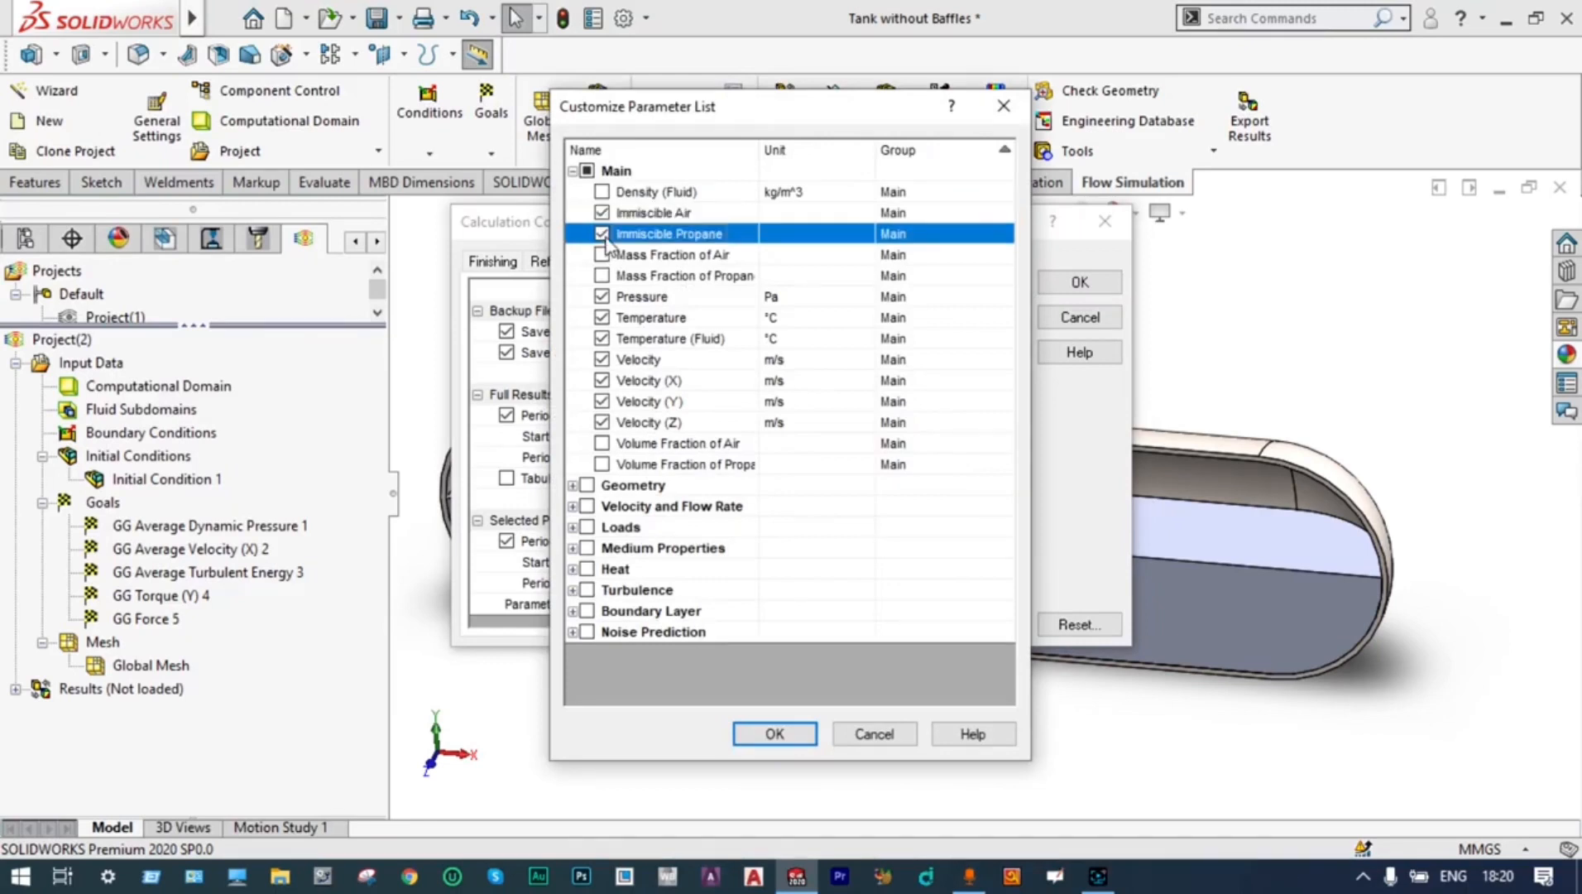
pyautogui.click(603, 444)
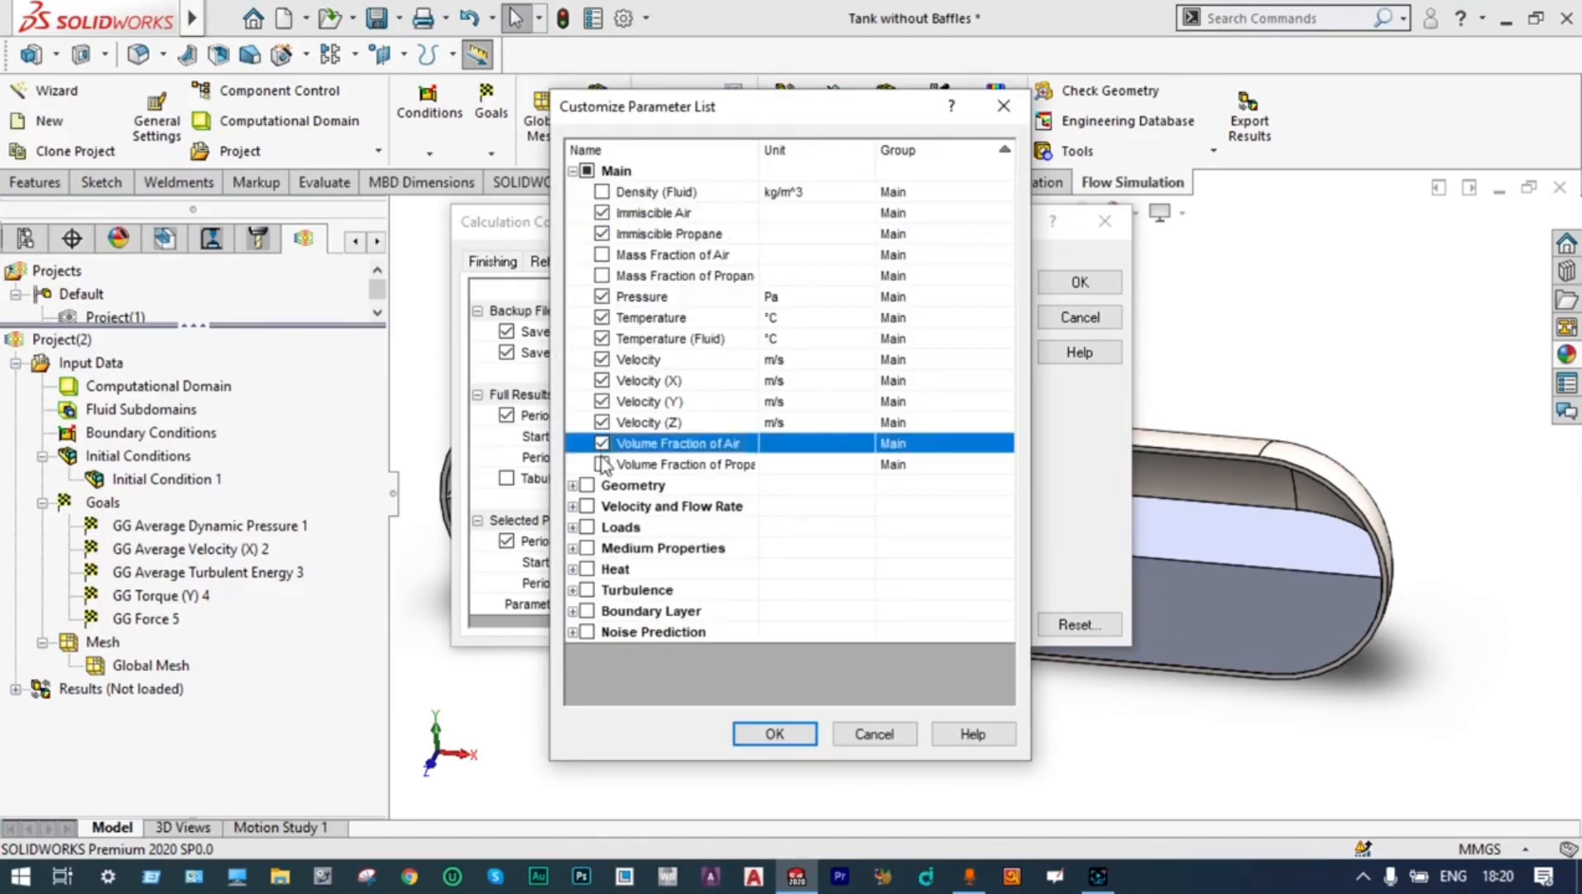
pyautogui.click(603, 465)
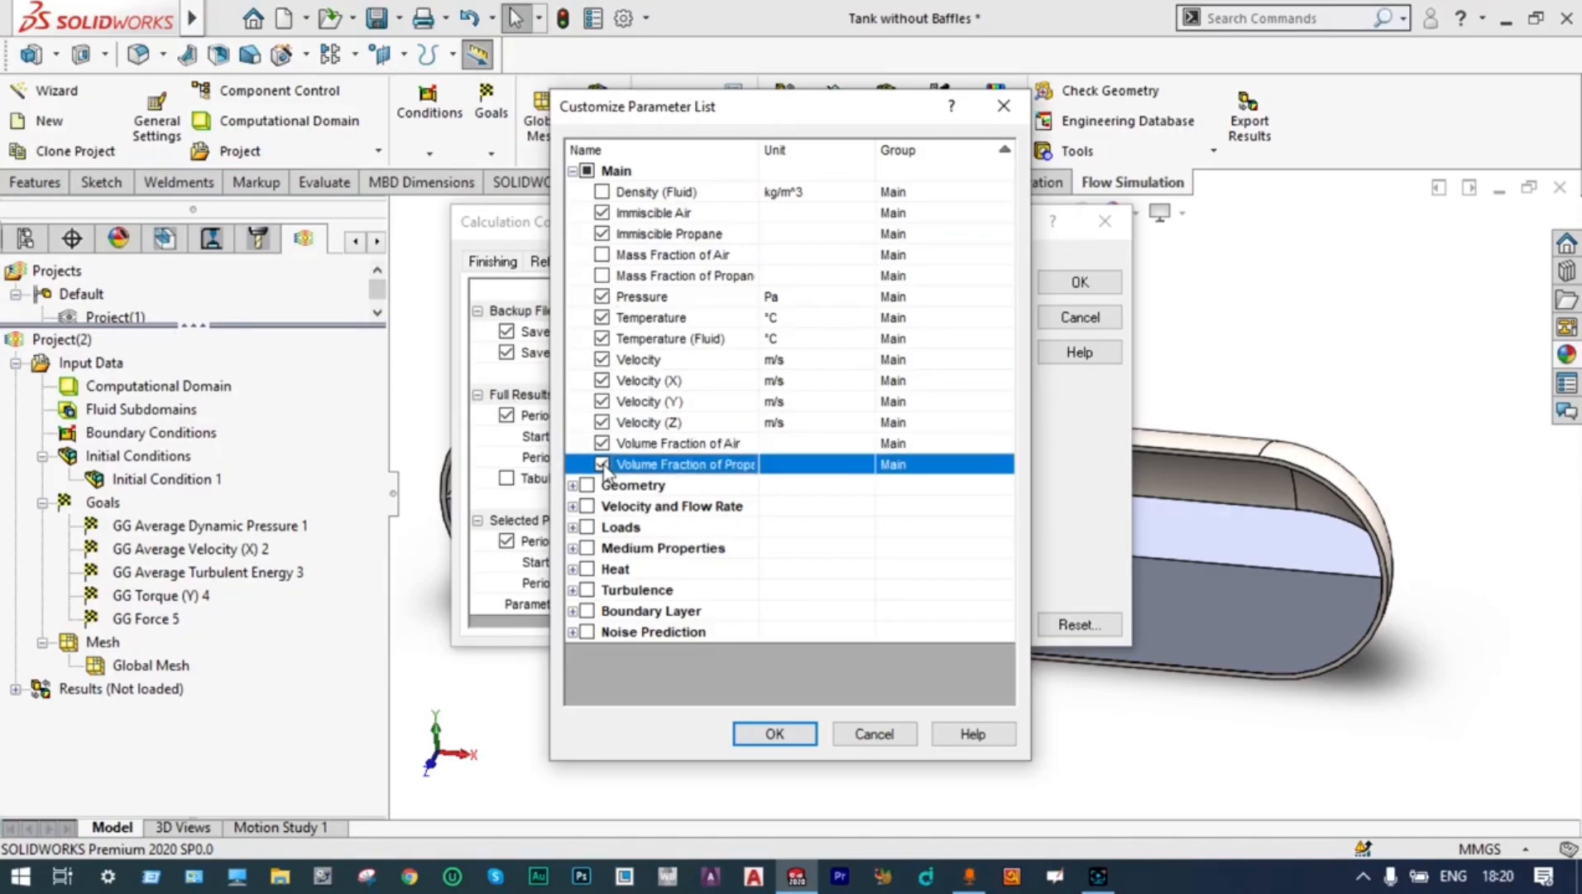
pyautogui.click(758, 735)
pyautogui.click(1064, 279)
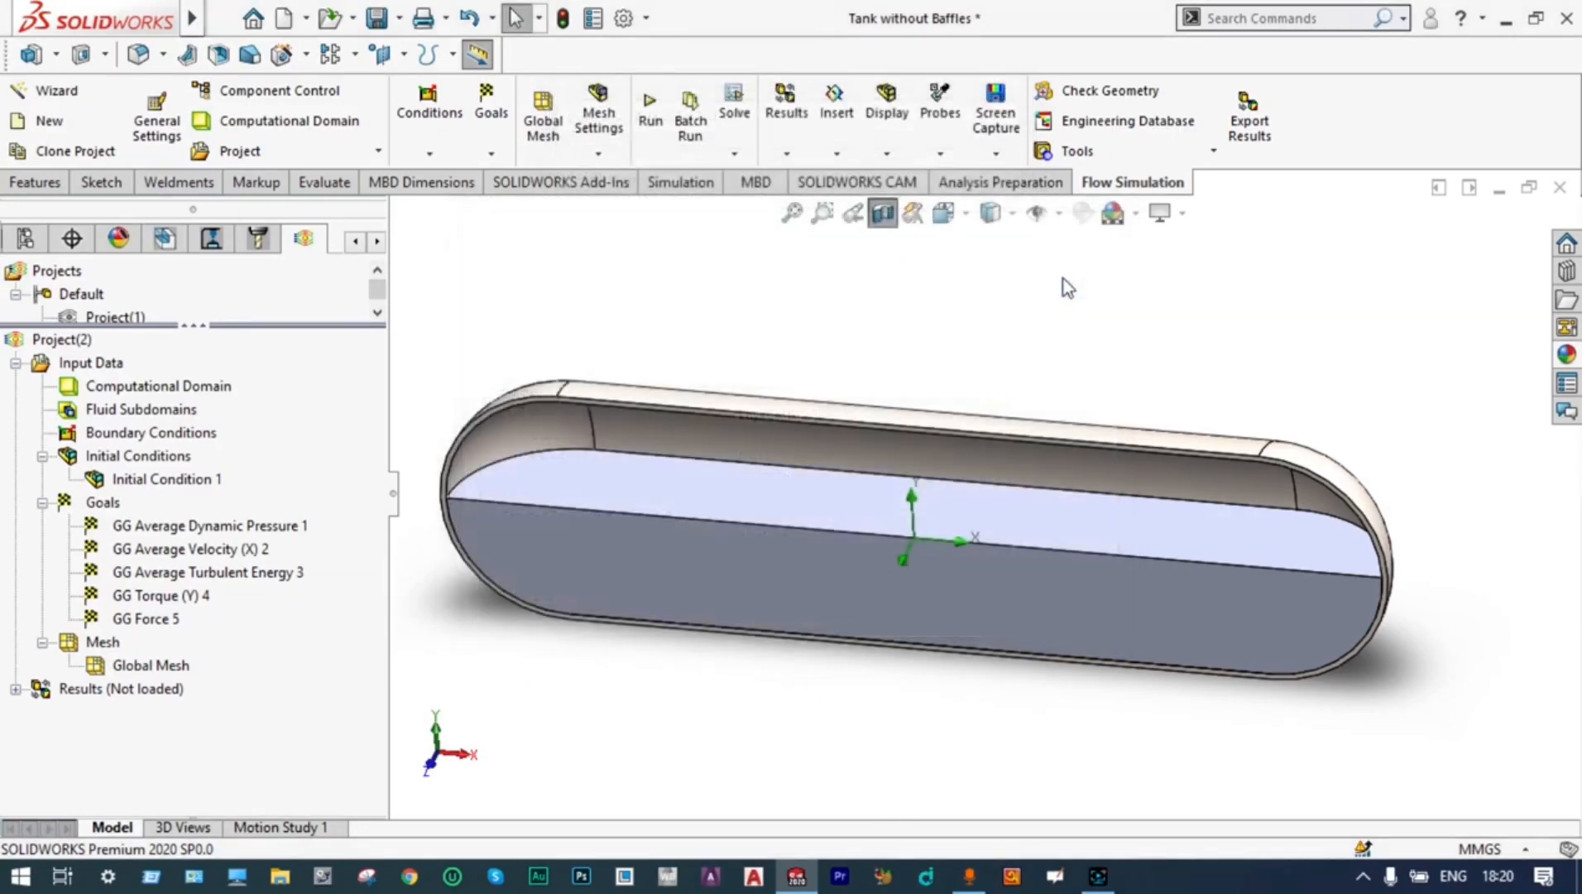
# Run a new calculation of the flow project on this computer, monitor its goal plot, and close the solver once finished
pyautogui.moveTo(1064, 280); pyautogui.dragTo(943, 324, button='middle')
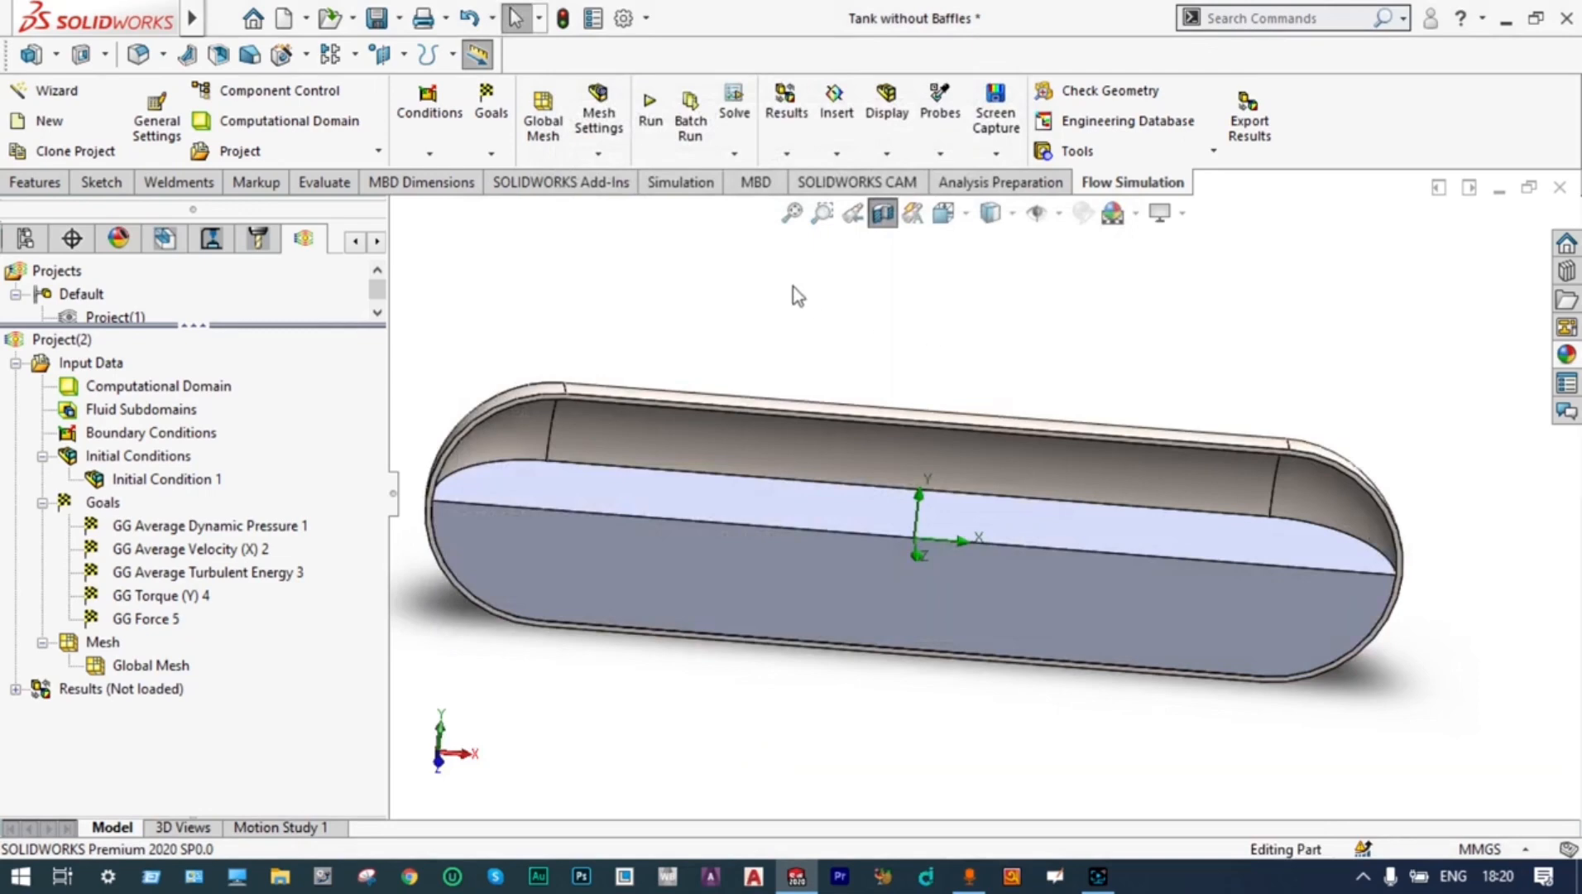
pyautogui.click(652, 118)
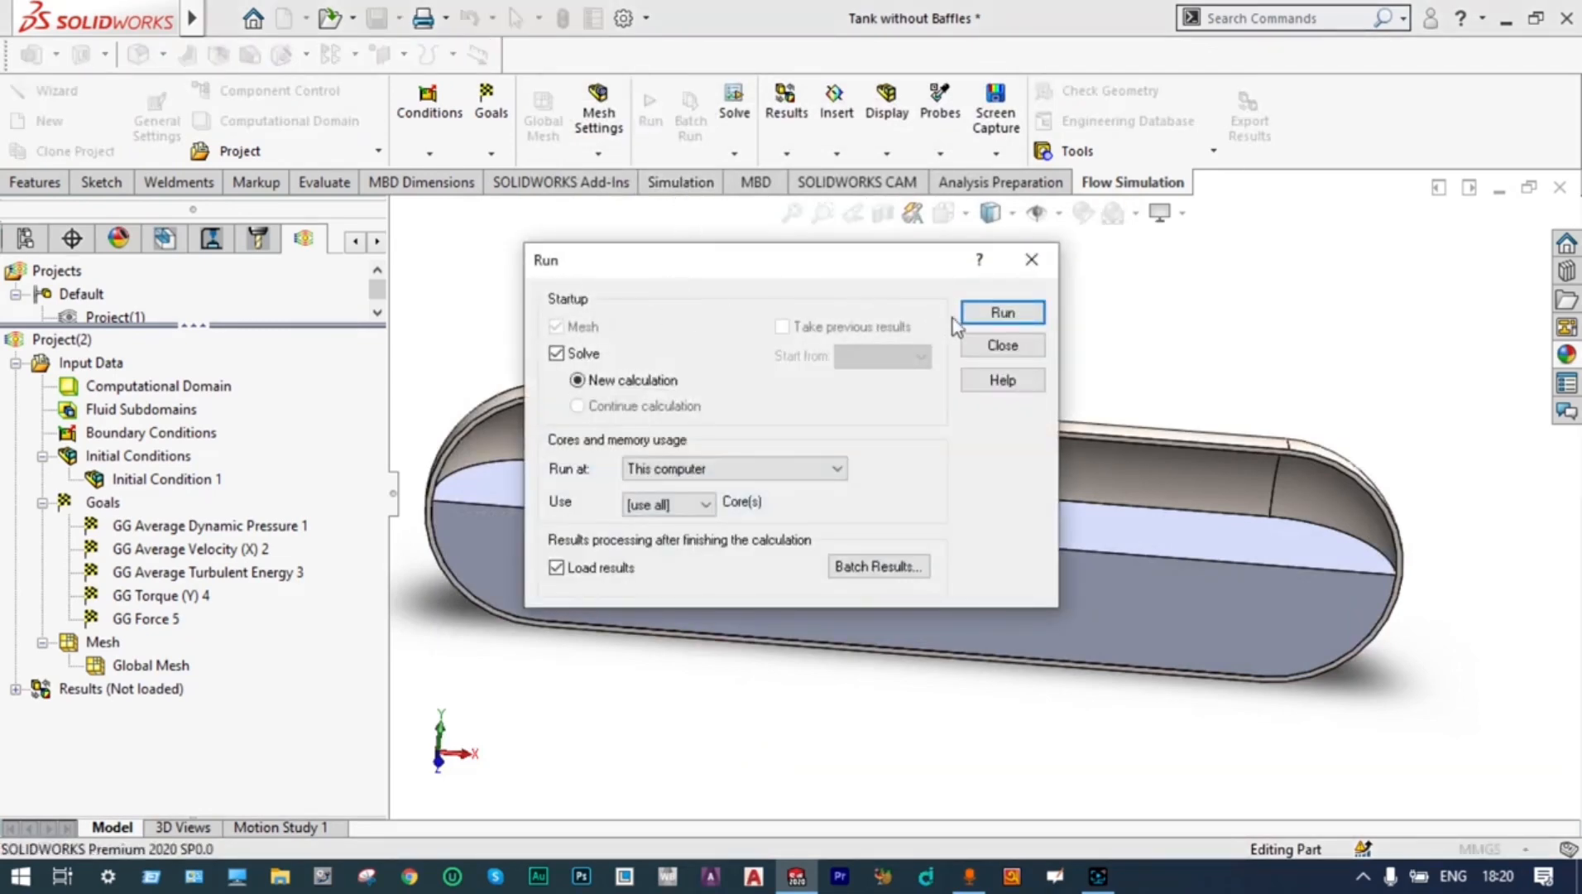
pyautogui.click(993, 313)
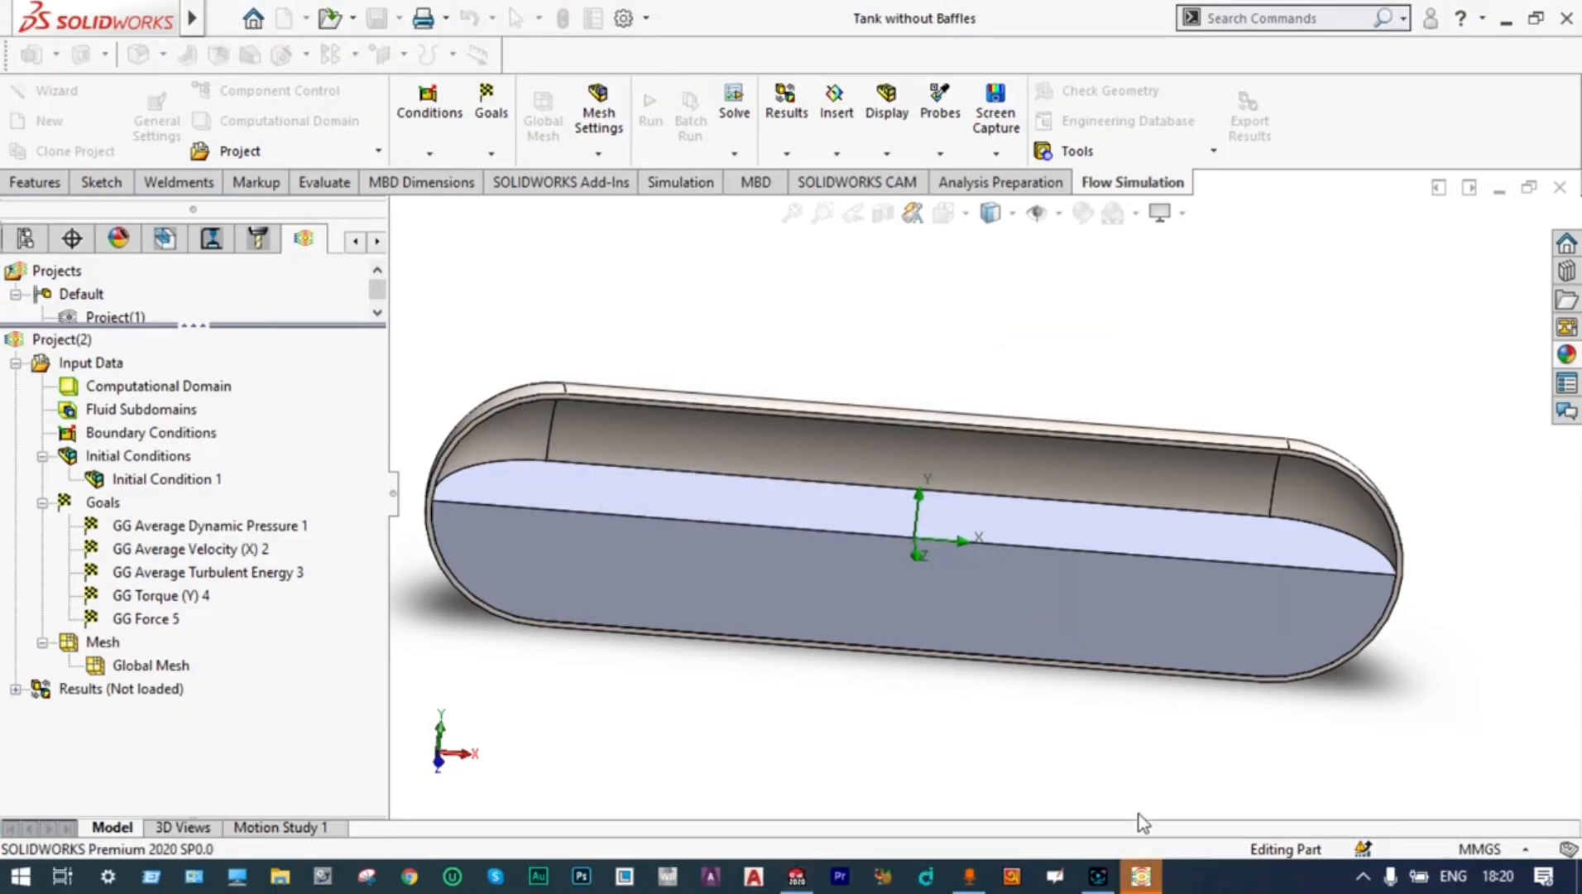
pyautogui.click(1139, 879)
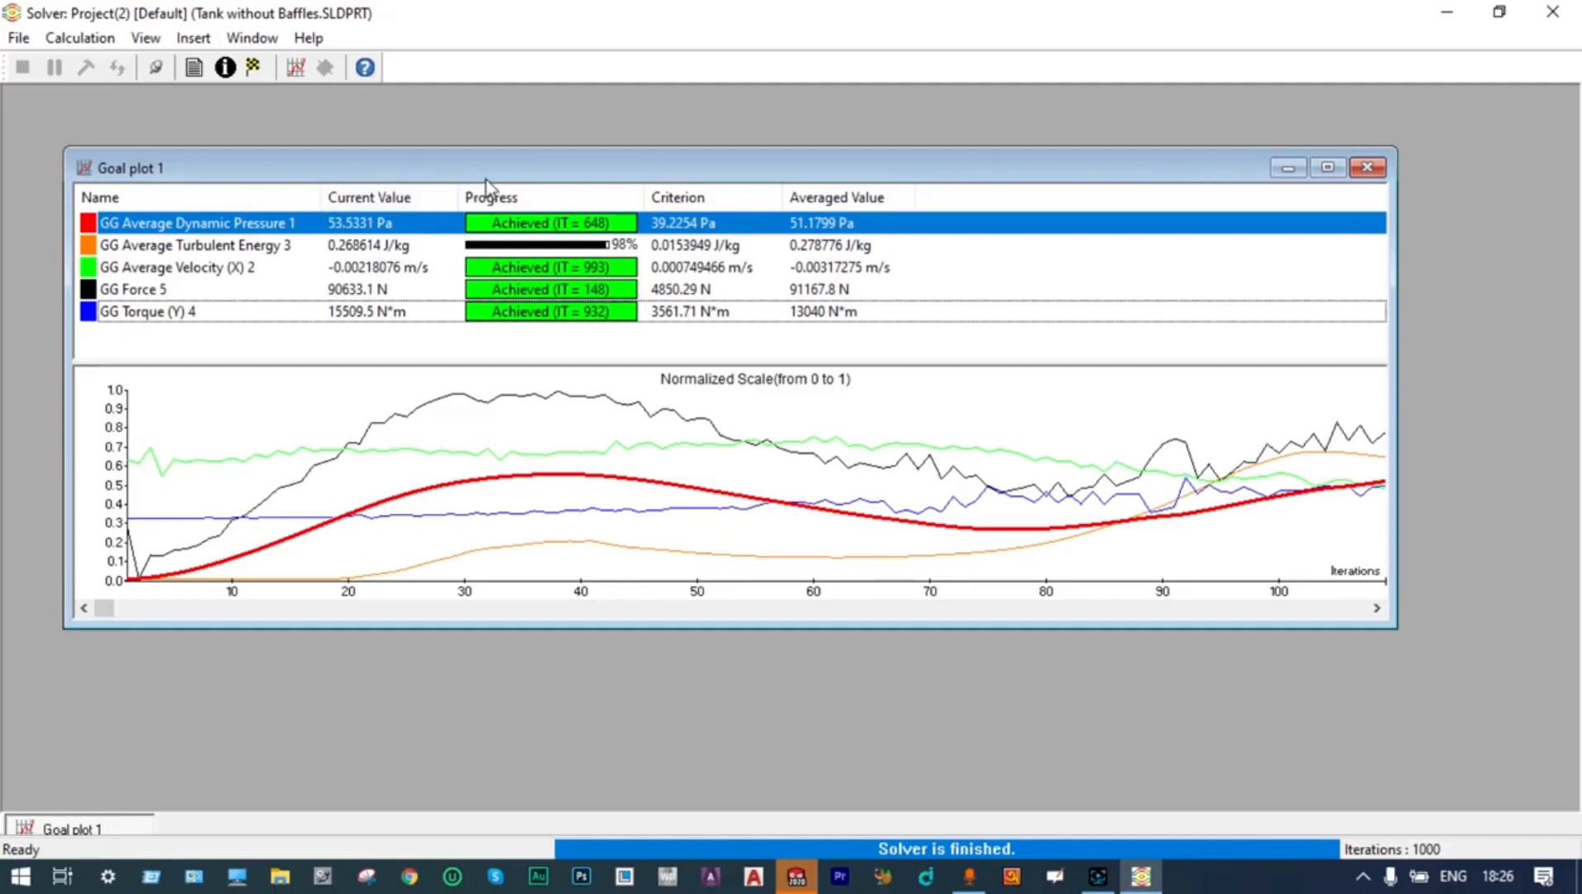
pyautogui.click(1366, 168)
pyautogui.click(1549, 12)
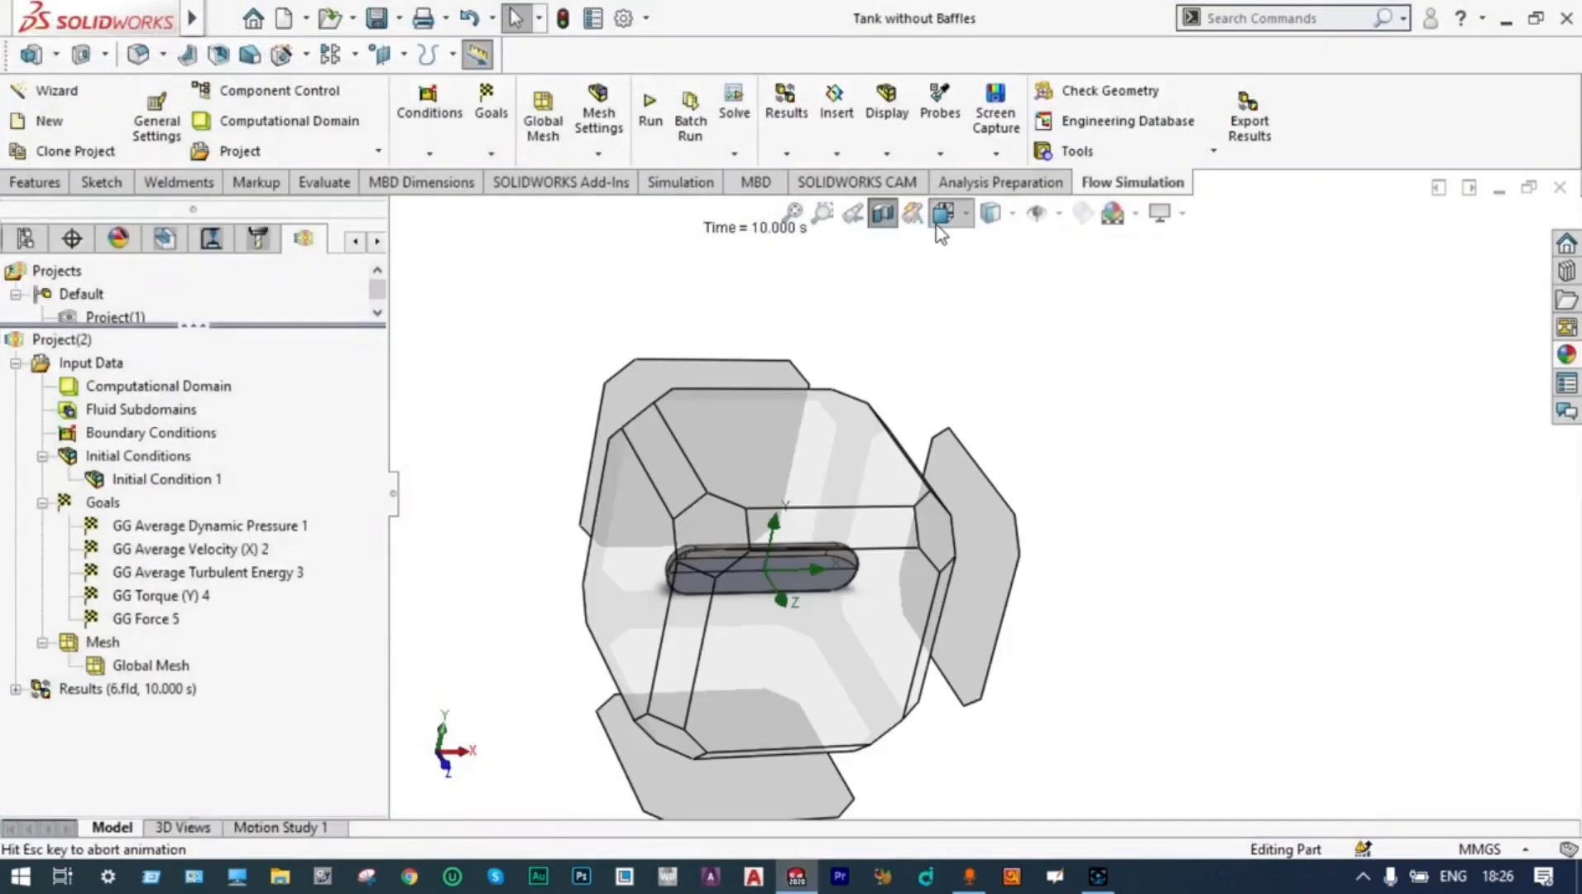
# Orient the tank to the Front view and load the results in Transient Explorer, enlarging the space for the model
pyautogui.click(943, 213)
pyautogui.click(977, 312)
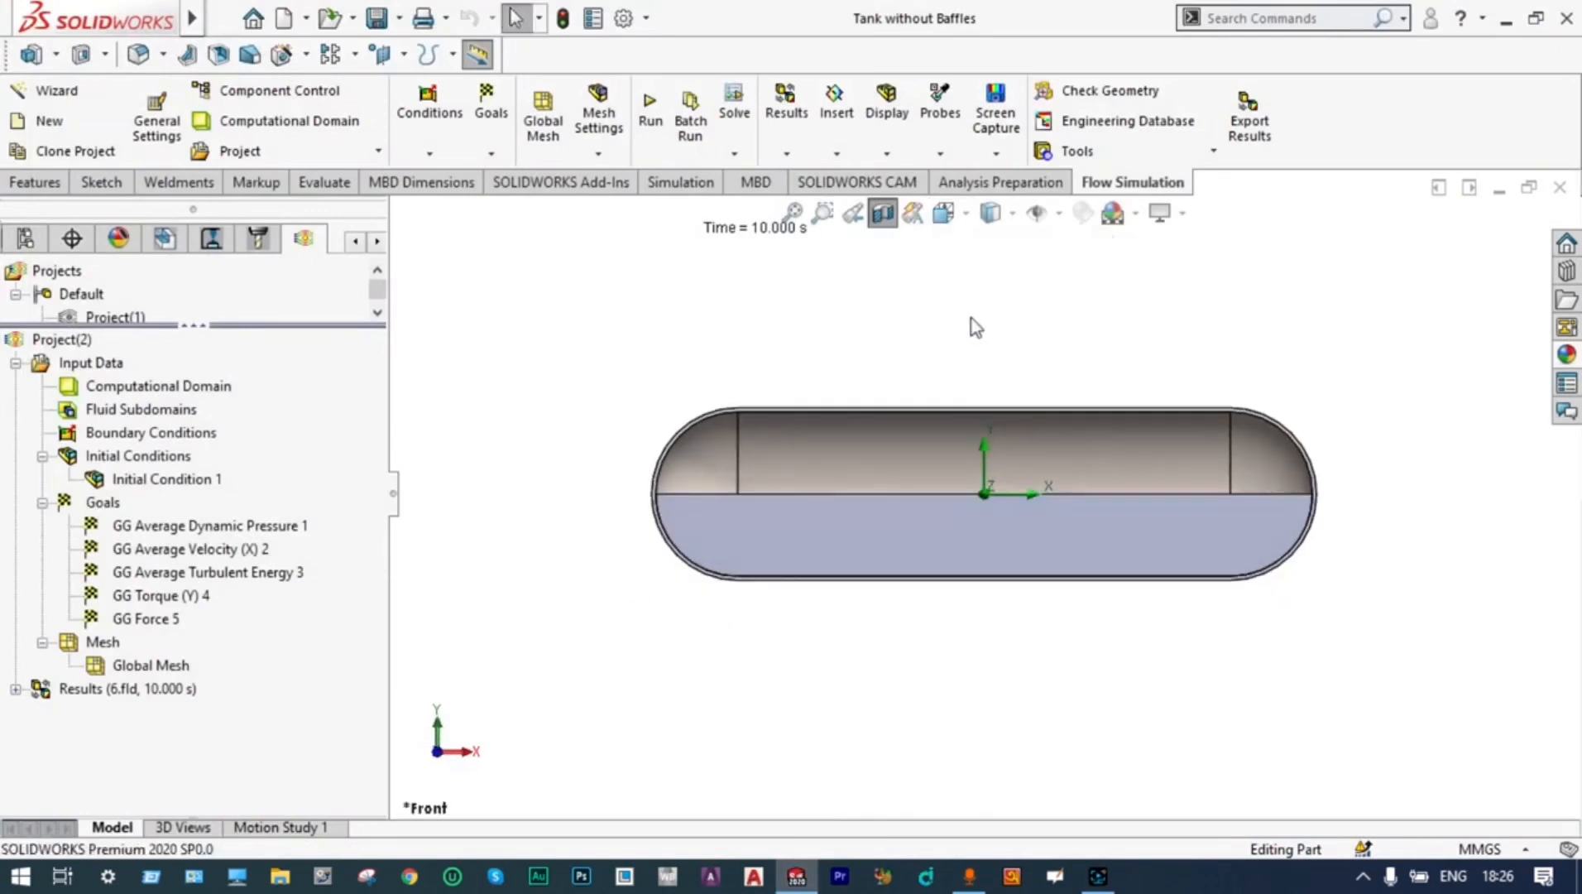
pyautogui.rightClick(83, 688)
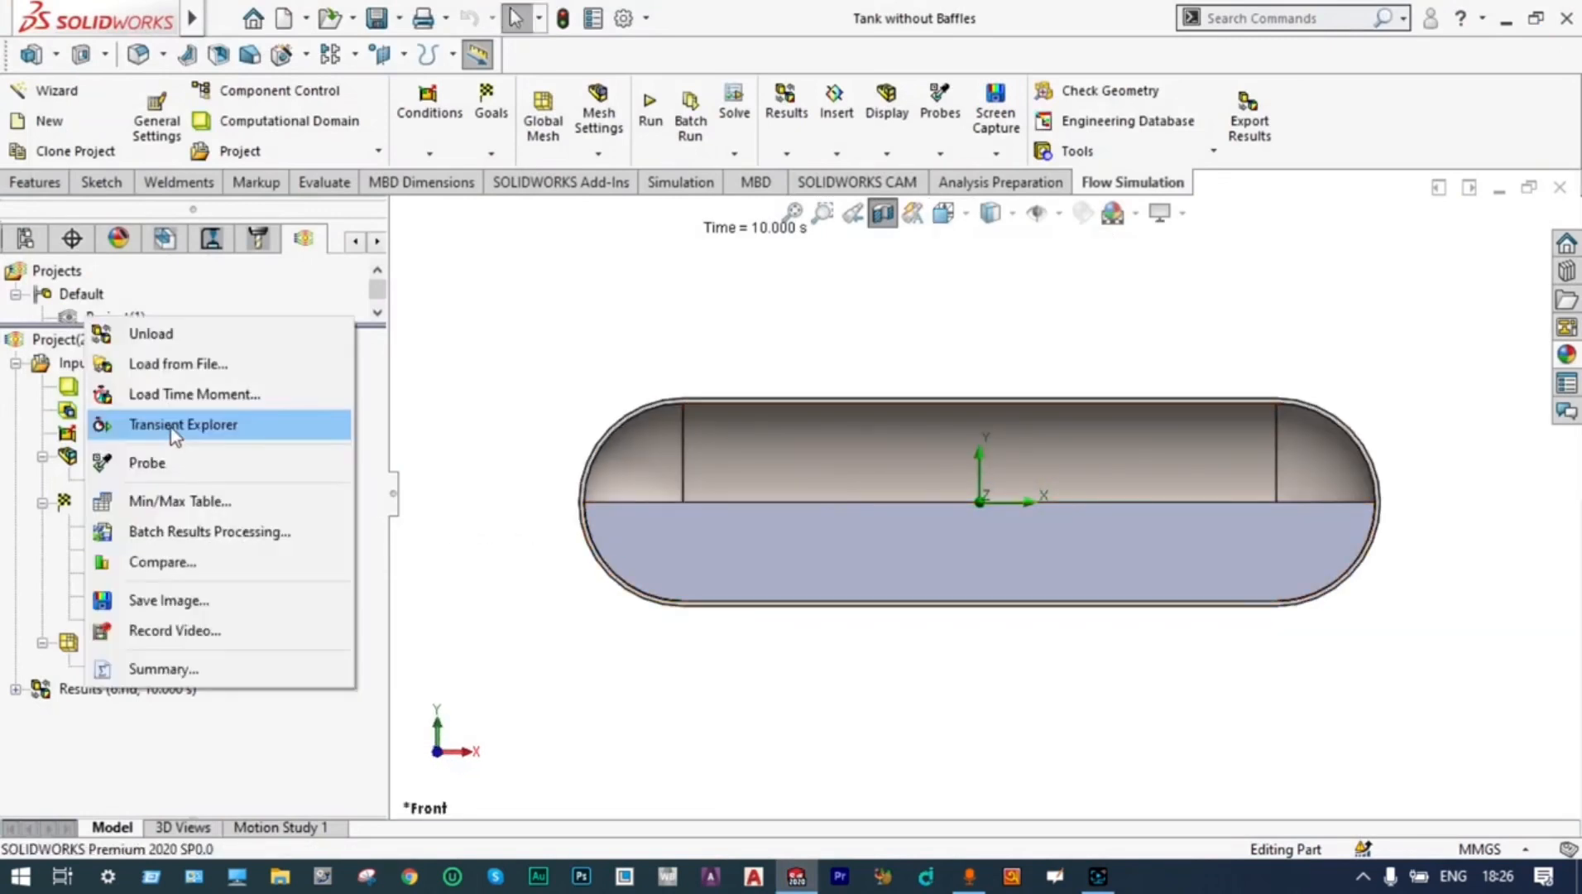
pyautogui.click(170, 426)
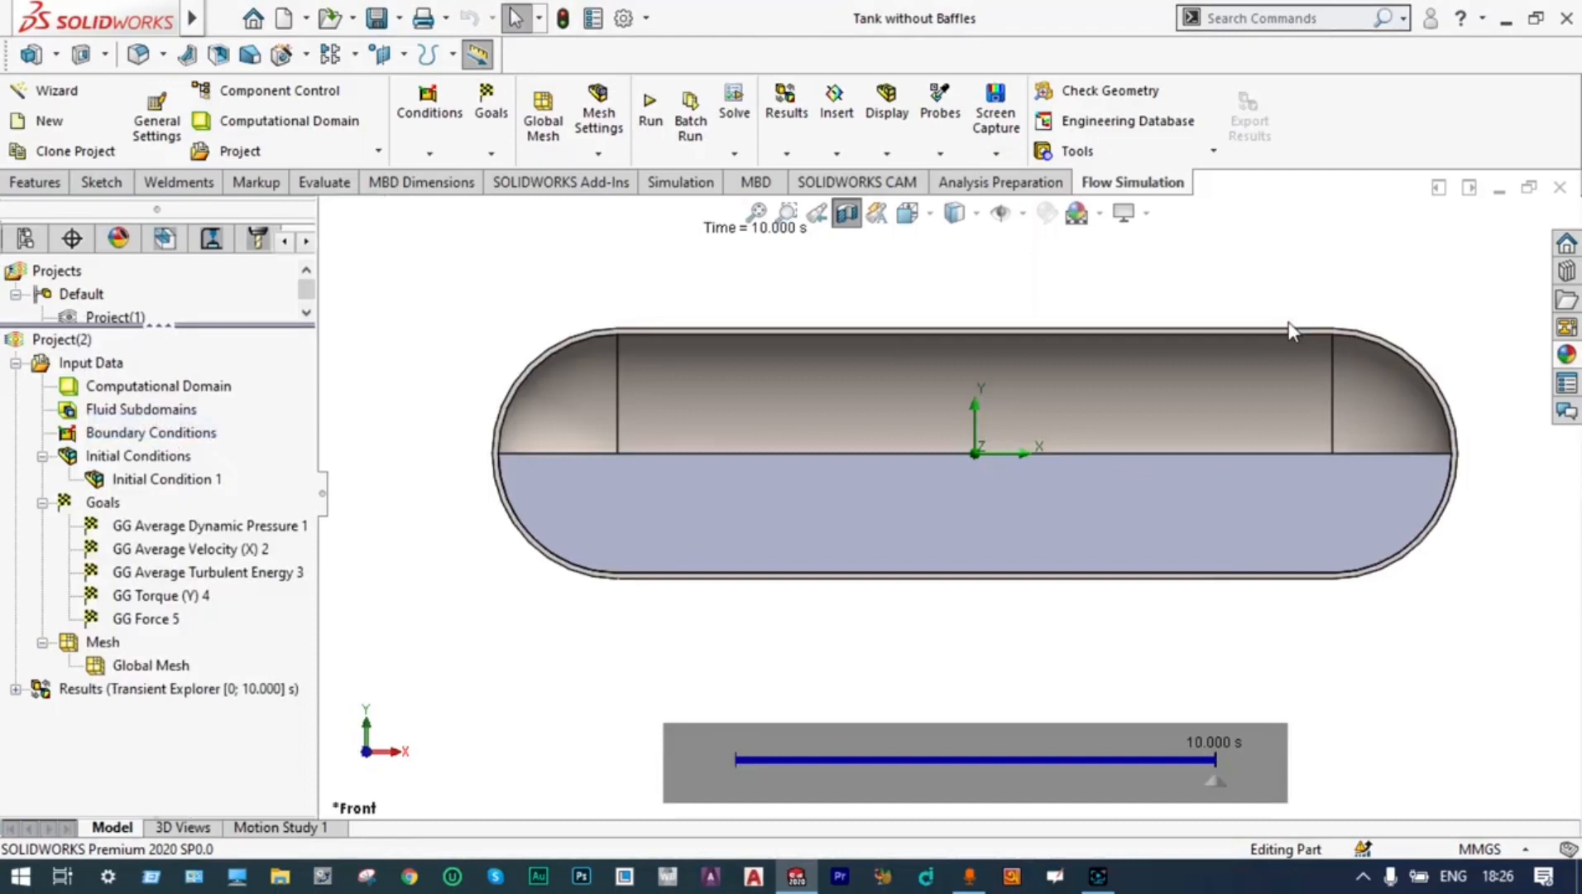
pyautogui.scroll(-1, 1289, 323)
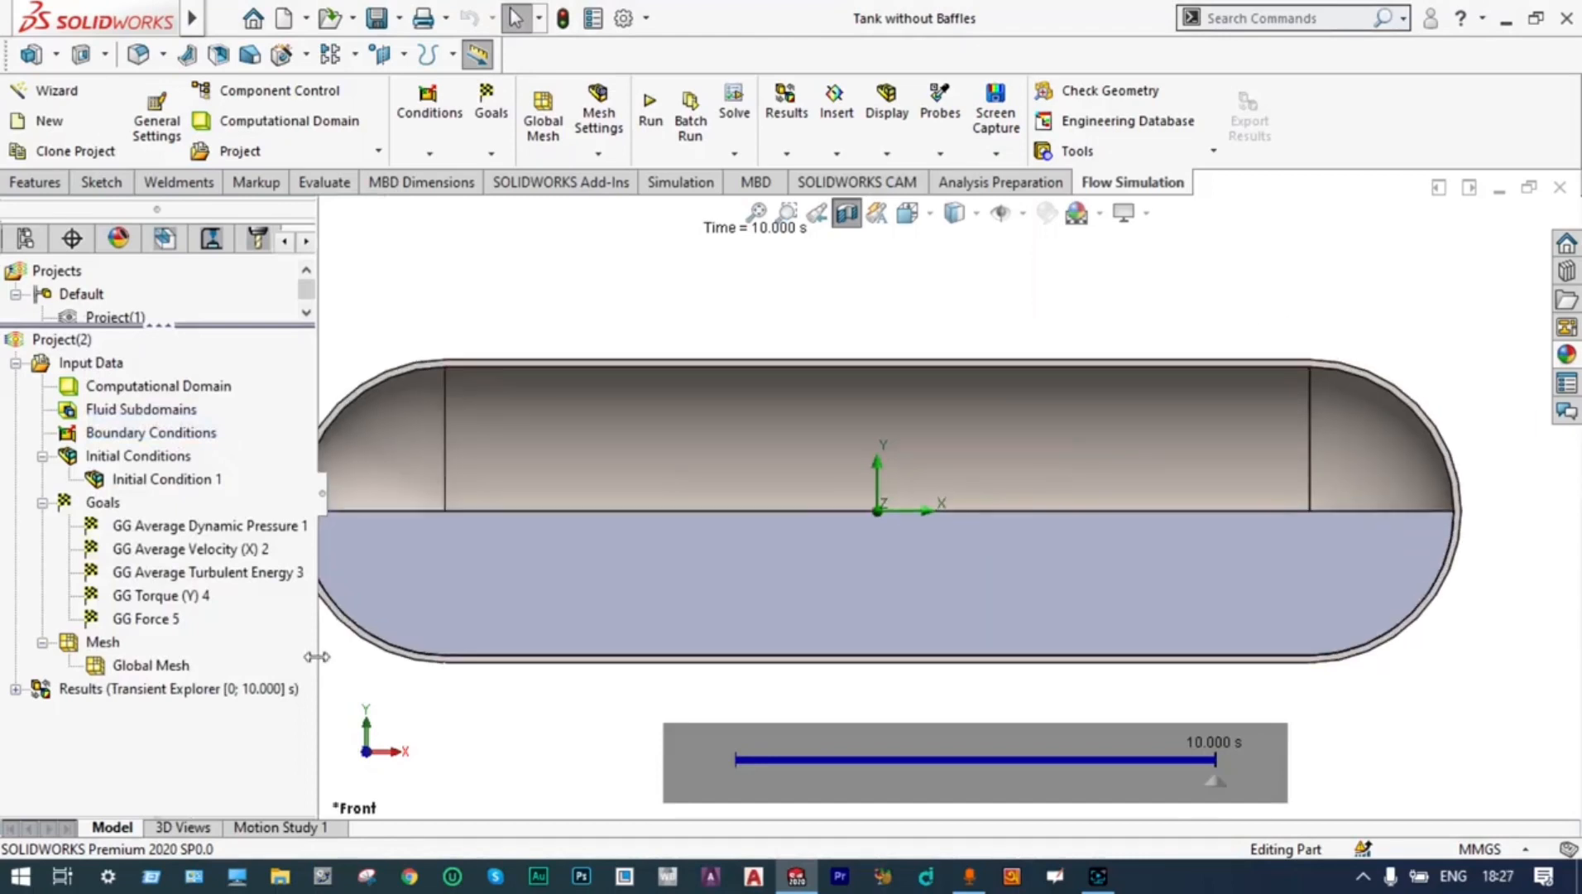
pyautogui.moveTo(316, 656); pyautogui.dragTo(272, 670)
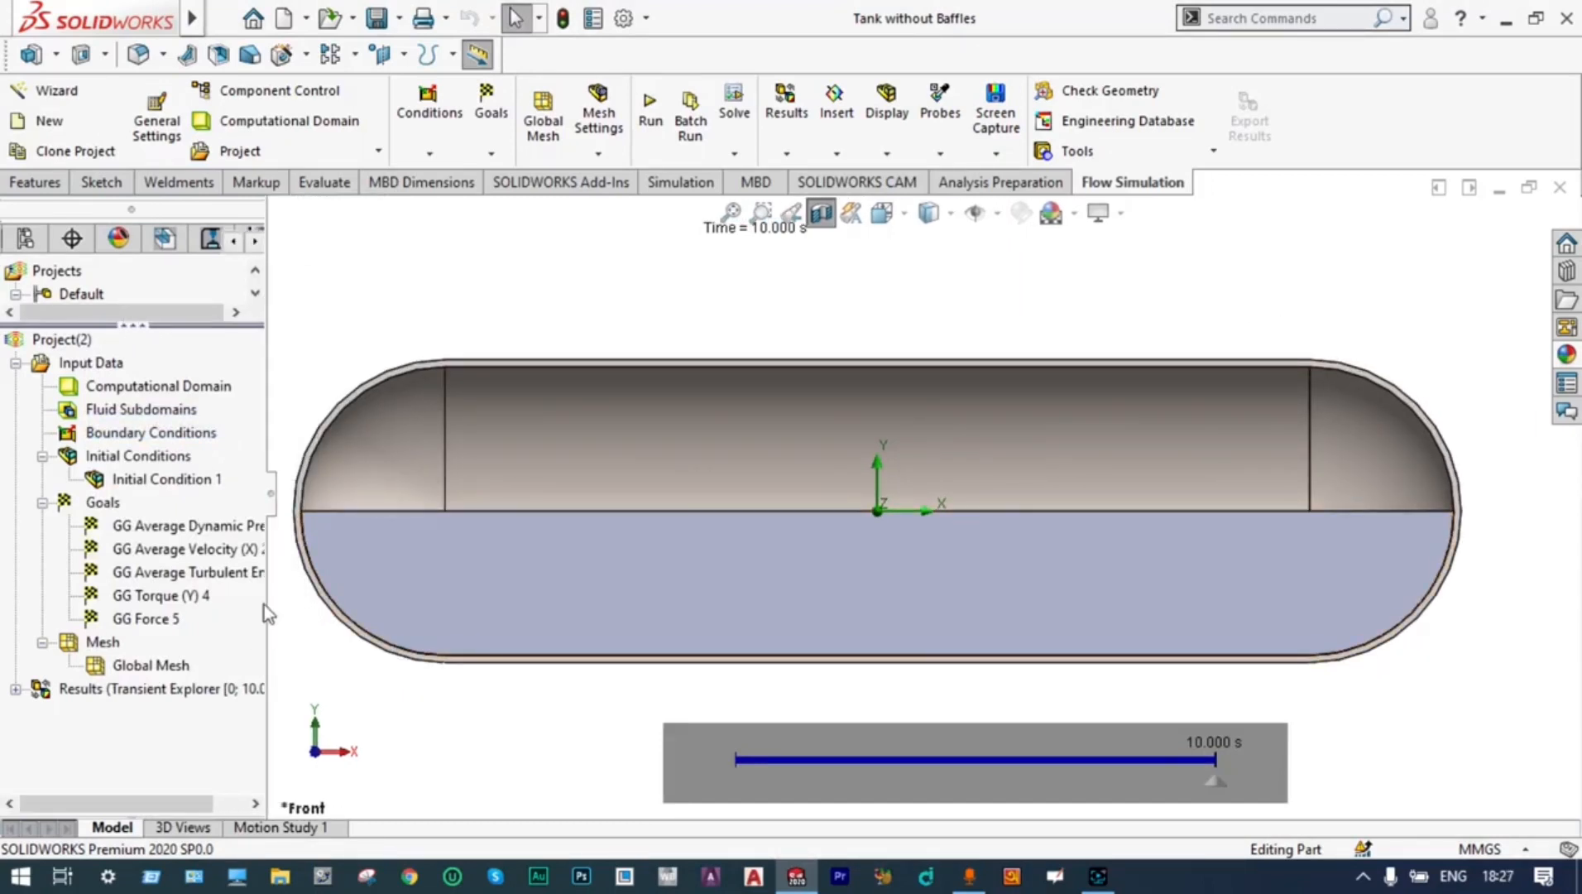
# Insert a cut plot on the Front Plane with contours of Immiscible Propane in a fixed color
pyautogui.click(14, 689)
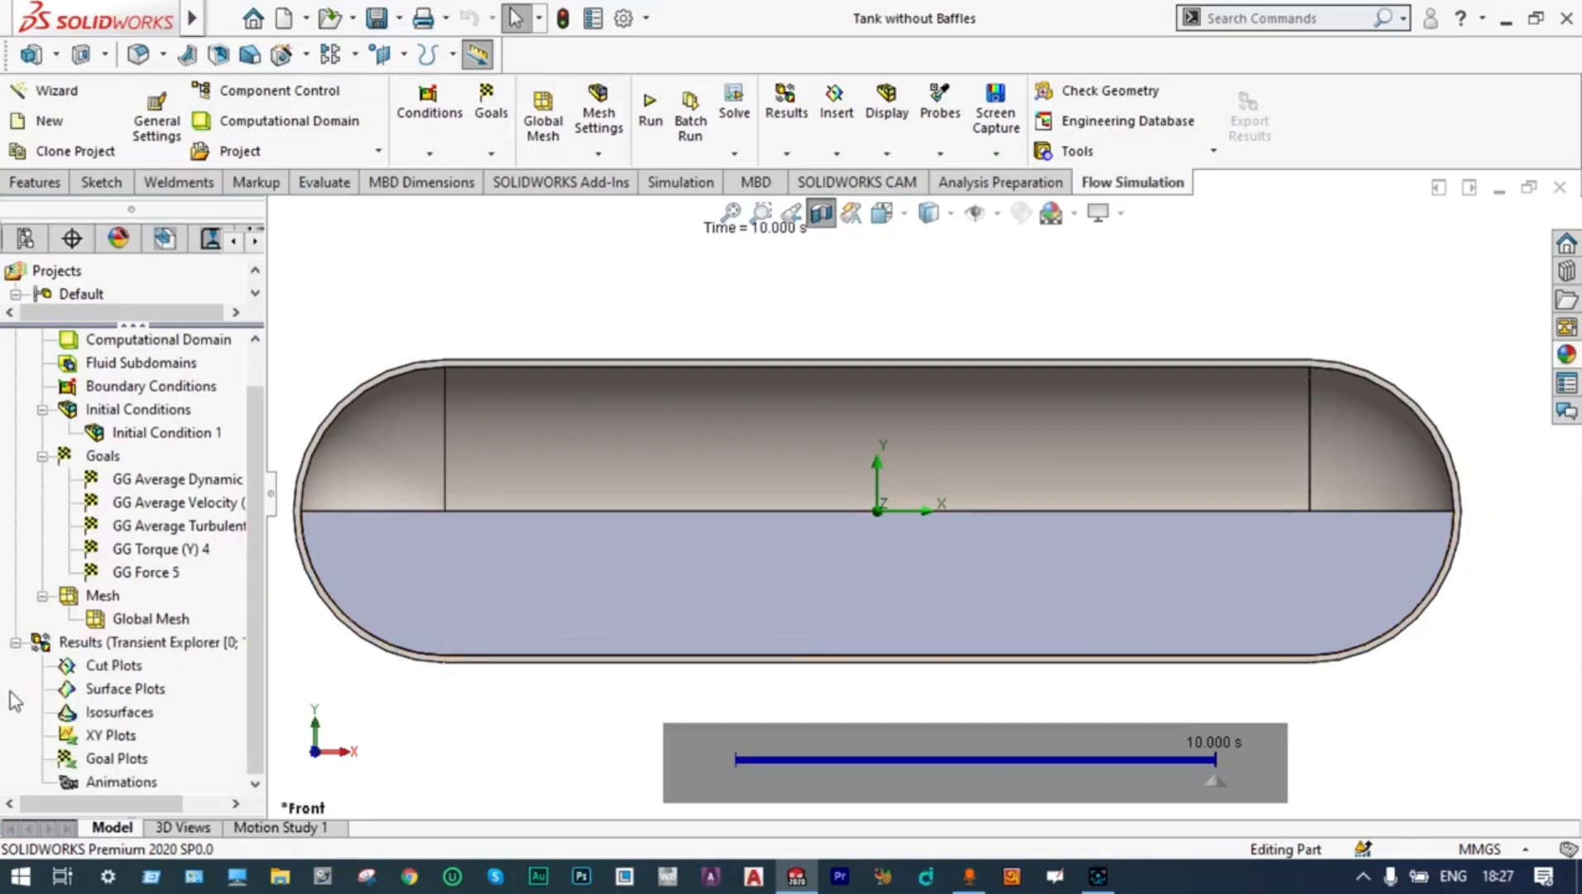
pyautogui.rightClick(94, 670)
pyautogui.click(153, 683)
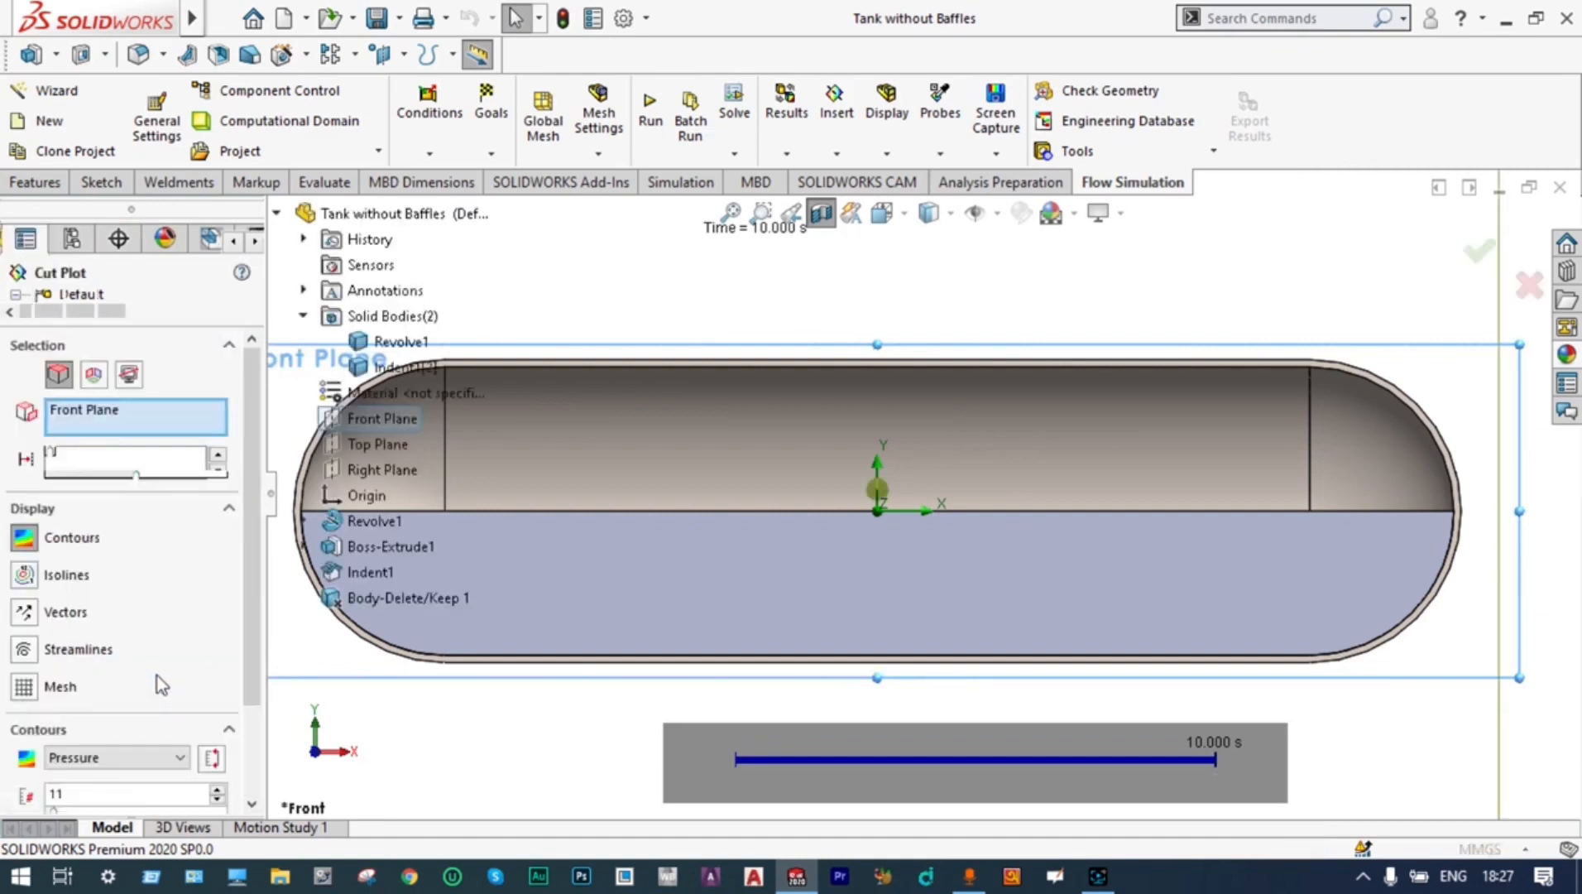
pyautogui.scroll(-3, 246, 515)
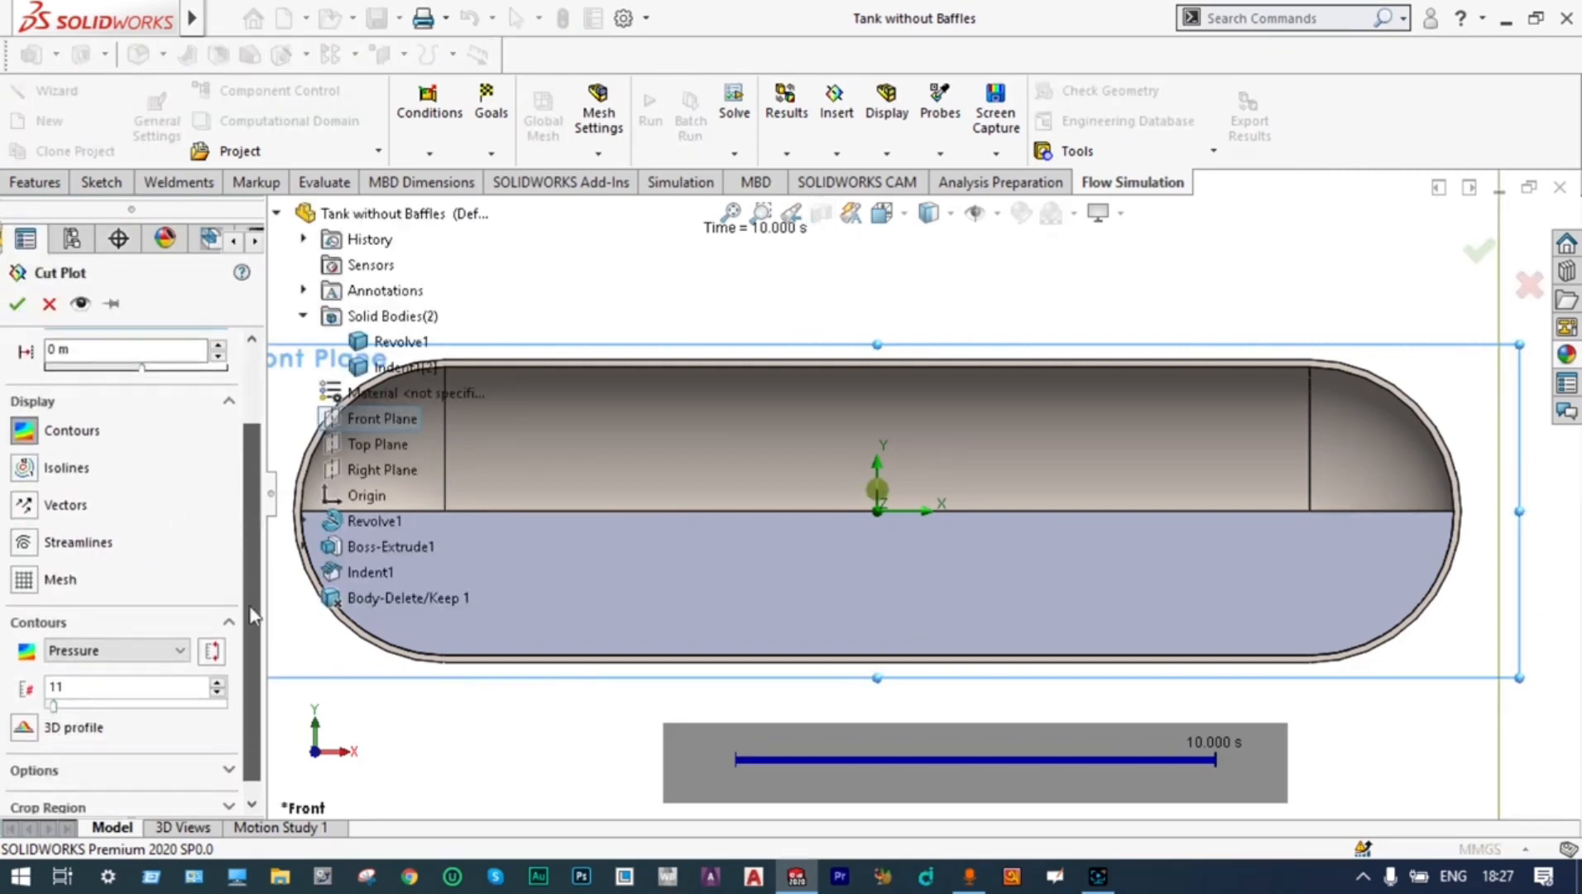
pyautogui.click(181, 637)
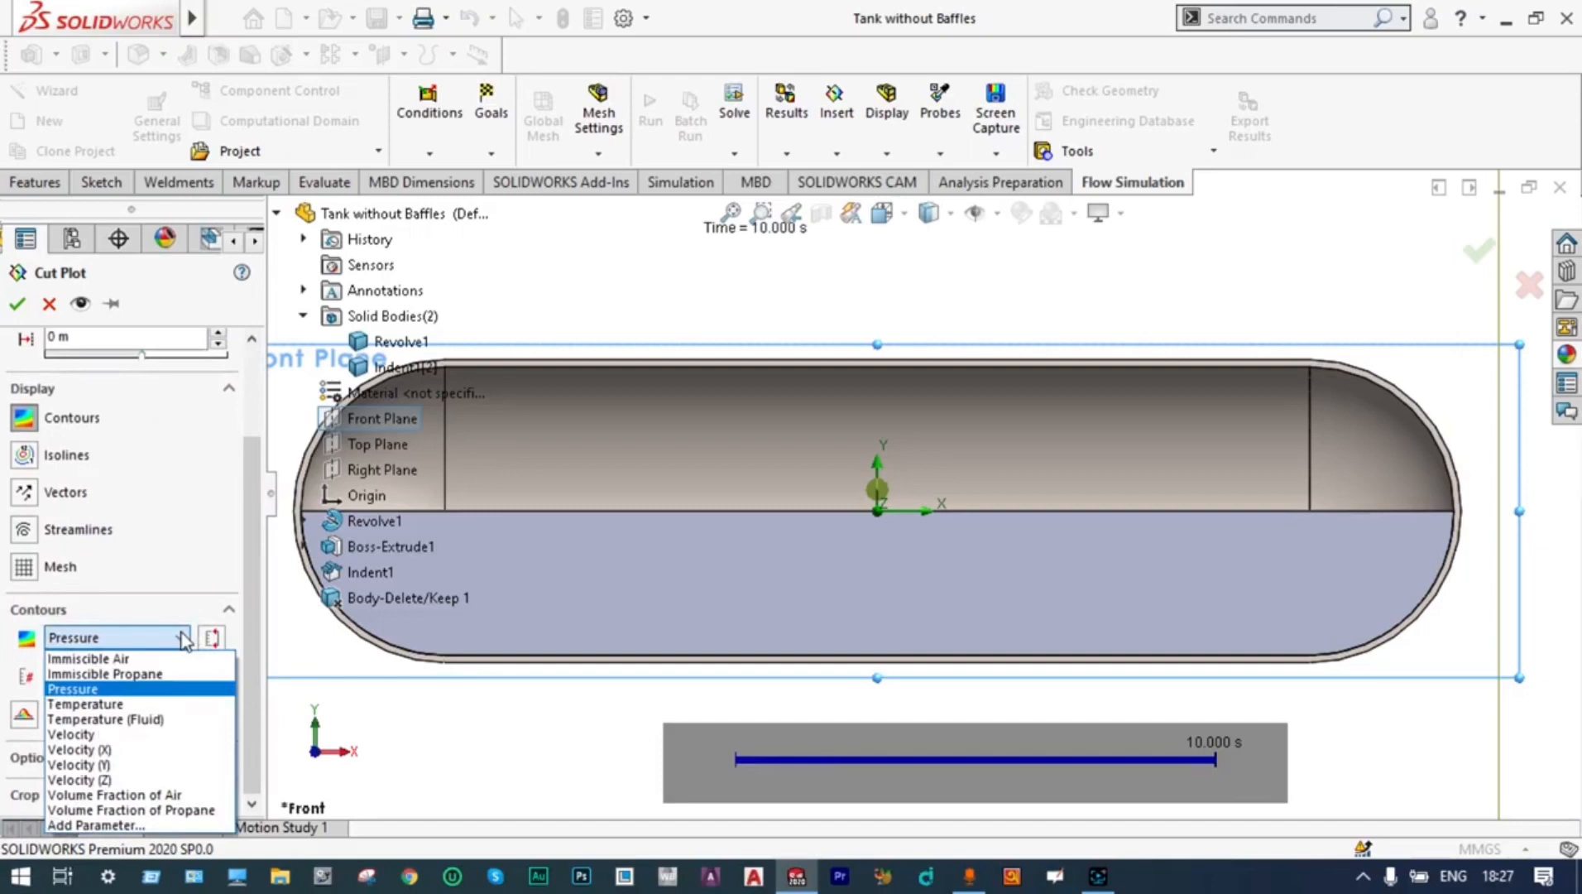
pyautogui.click(165, 675)
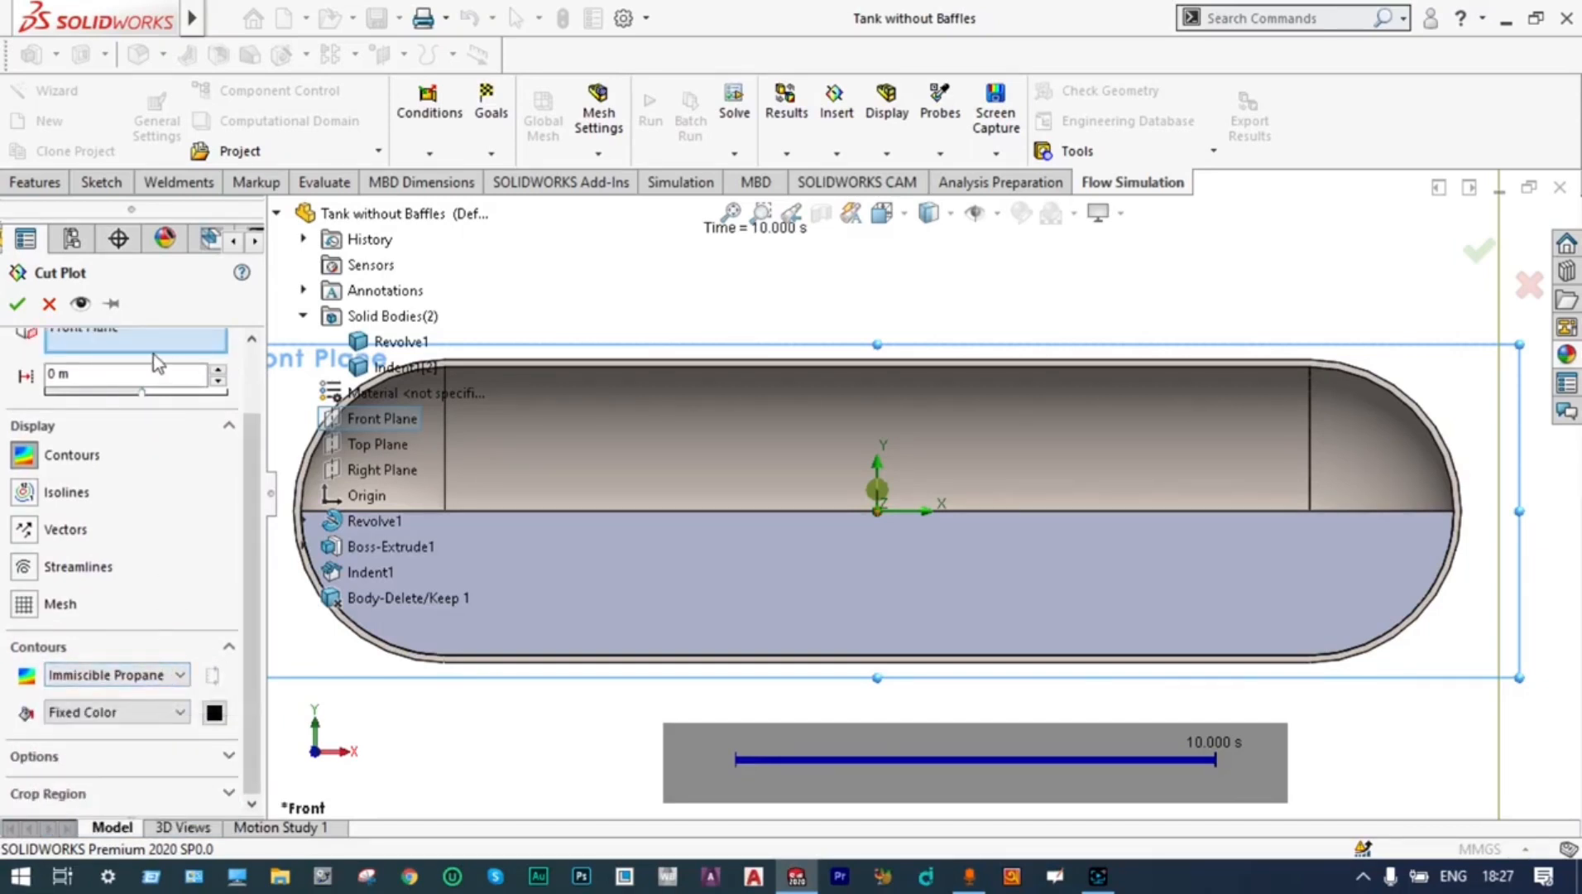
pyautogui.click(17, 304)
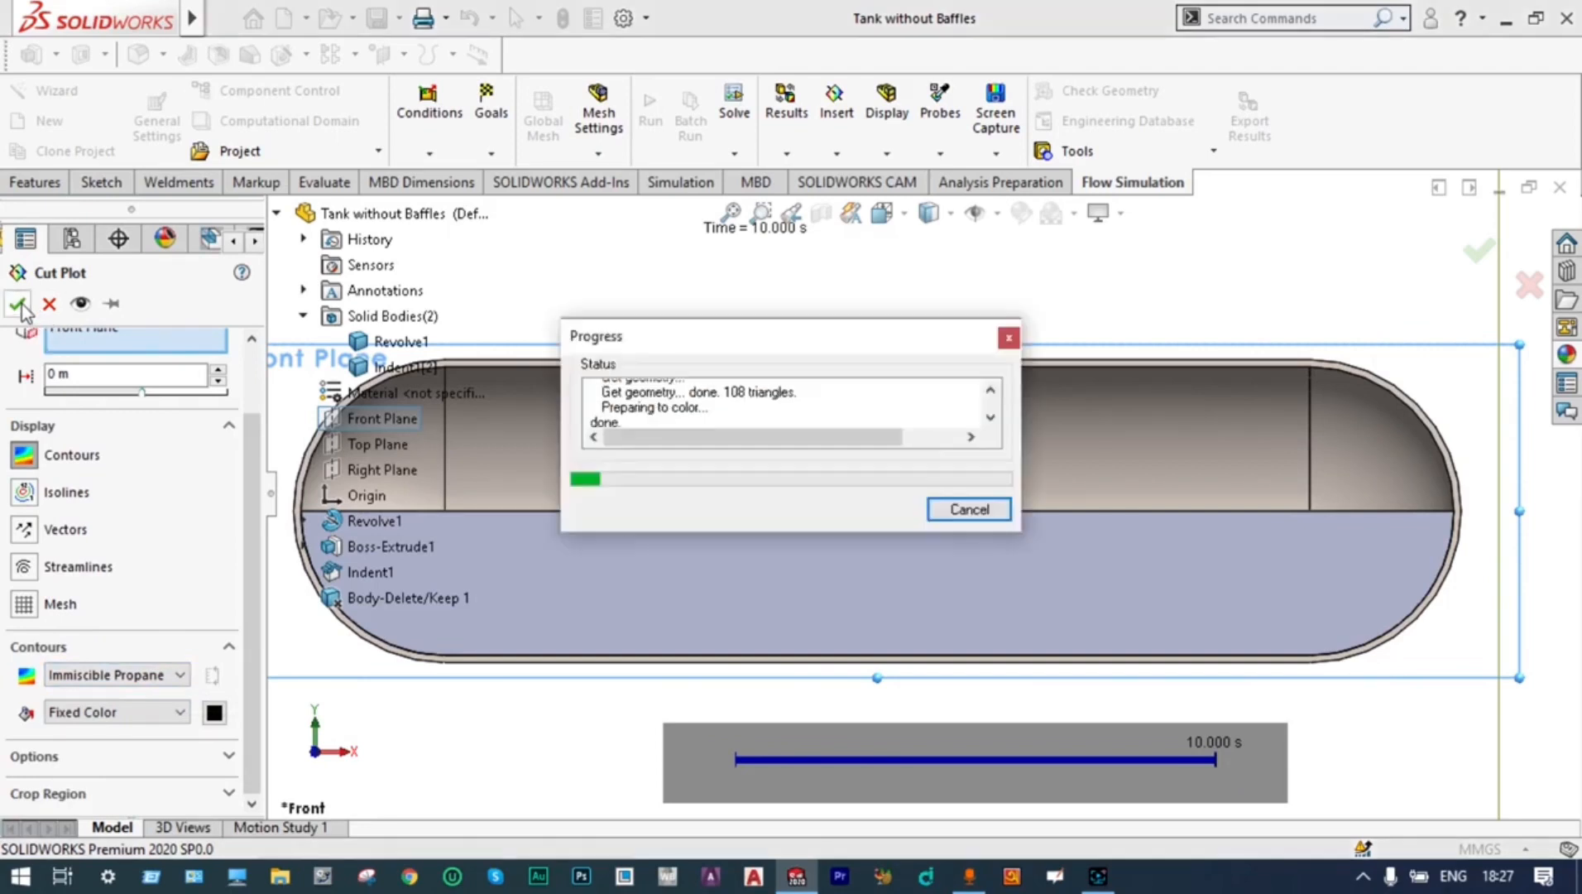
# Play the Immiscible Propane cut plot along the transient timeline, and clear and hide that plot
pyautogui.moveTo(907, 753)
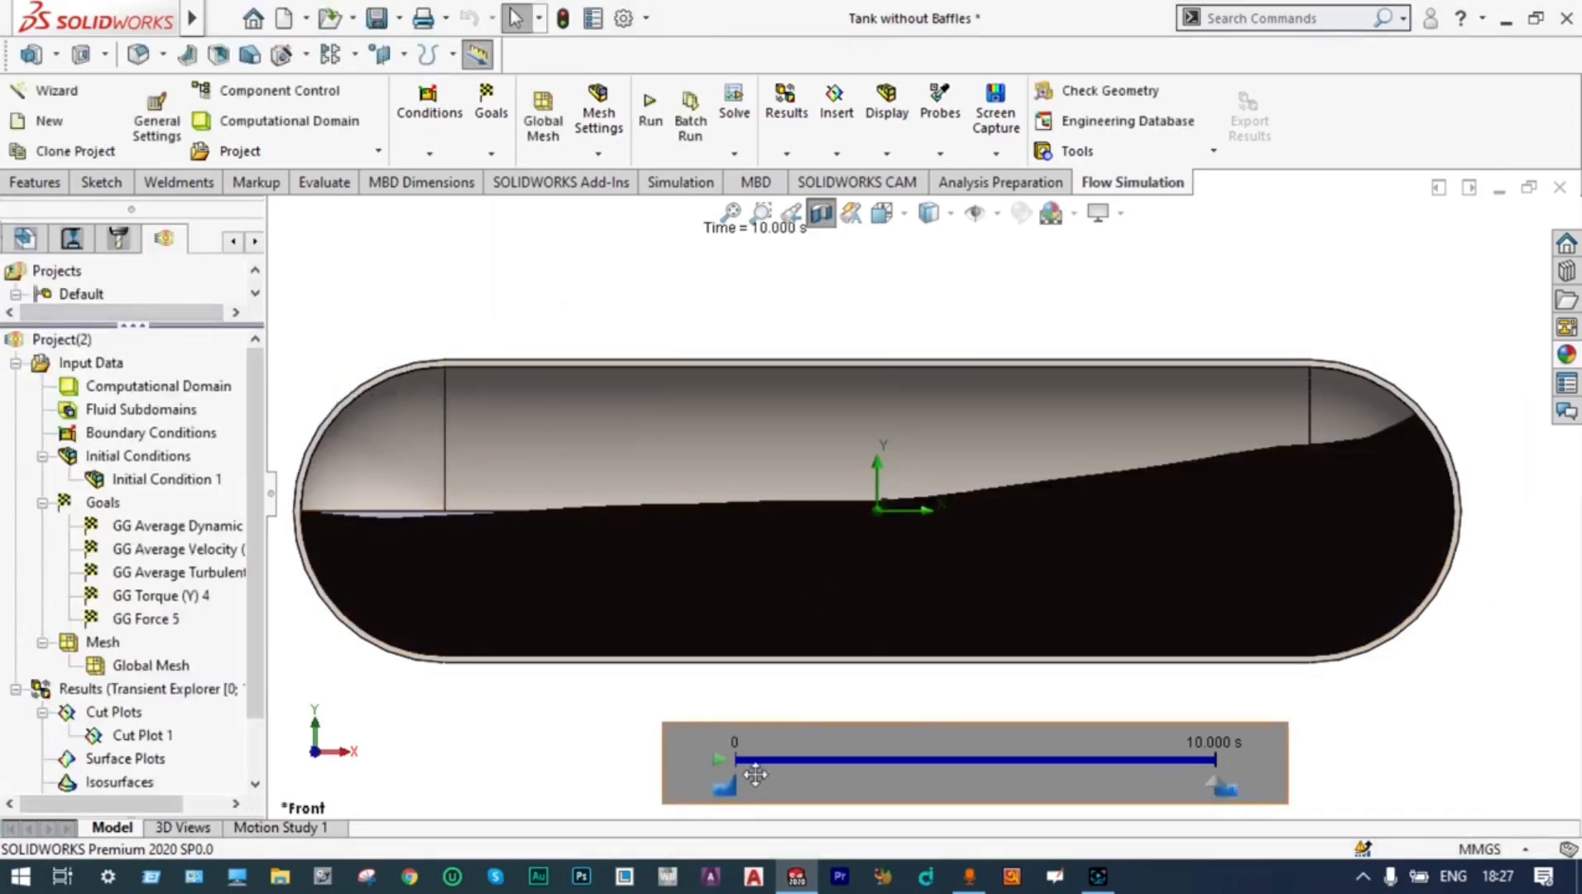
pyautogui.click(724, 761)
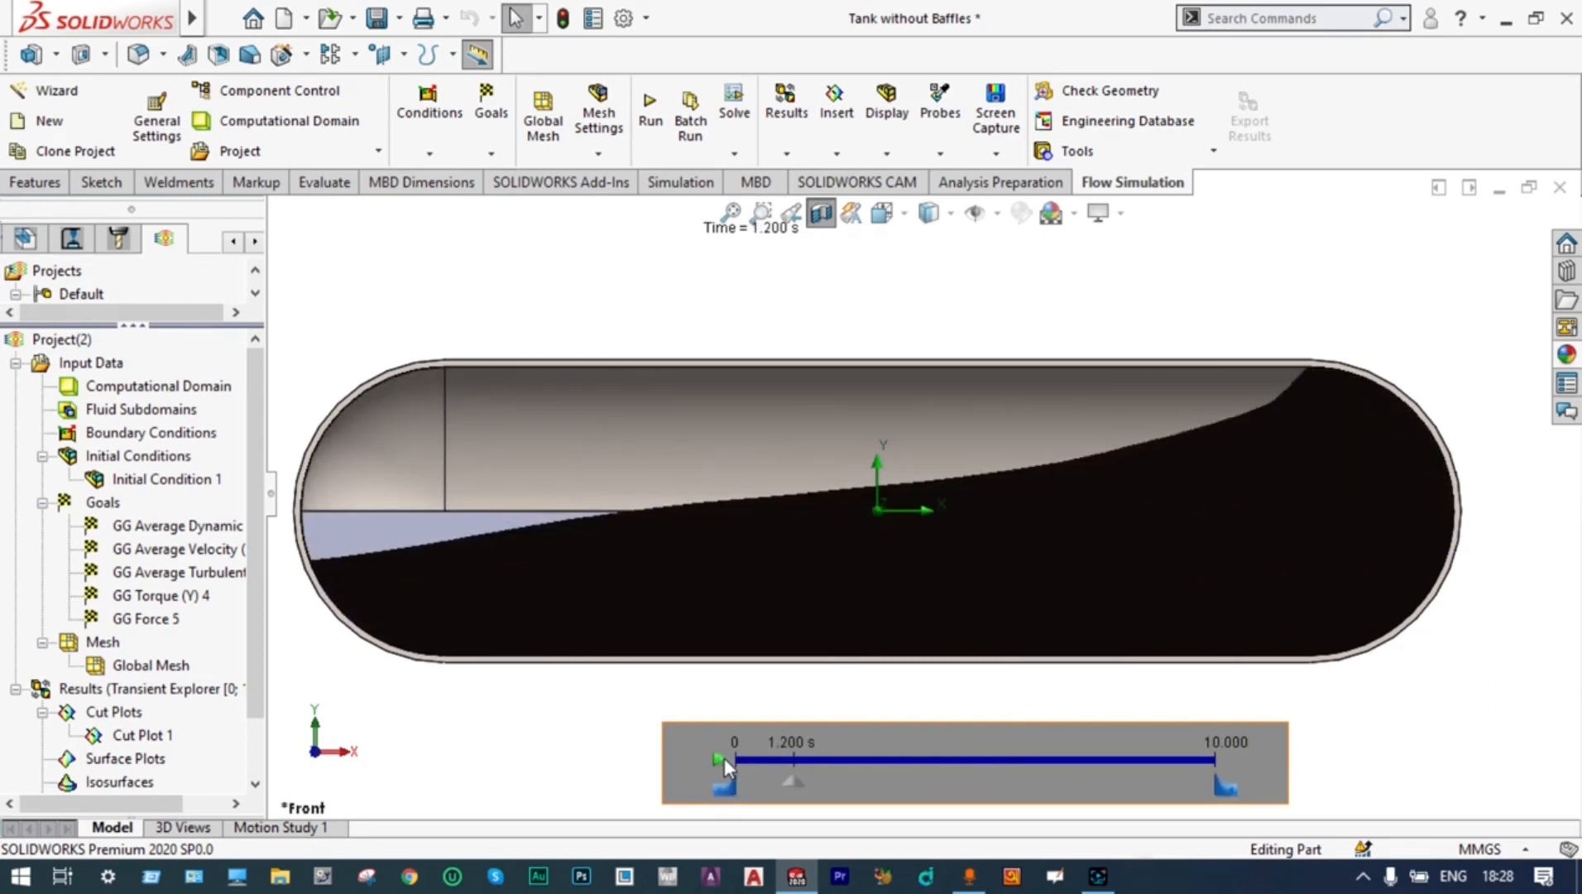
pyautogui.scroll(-1, 270, 660)
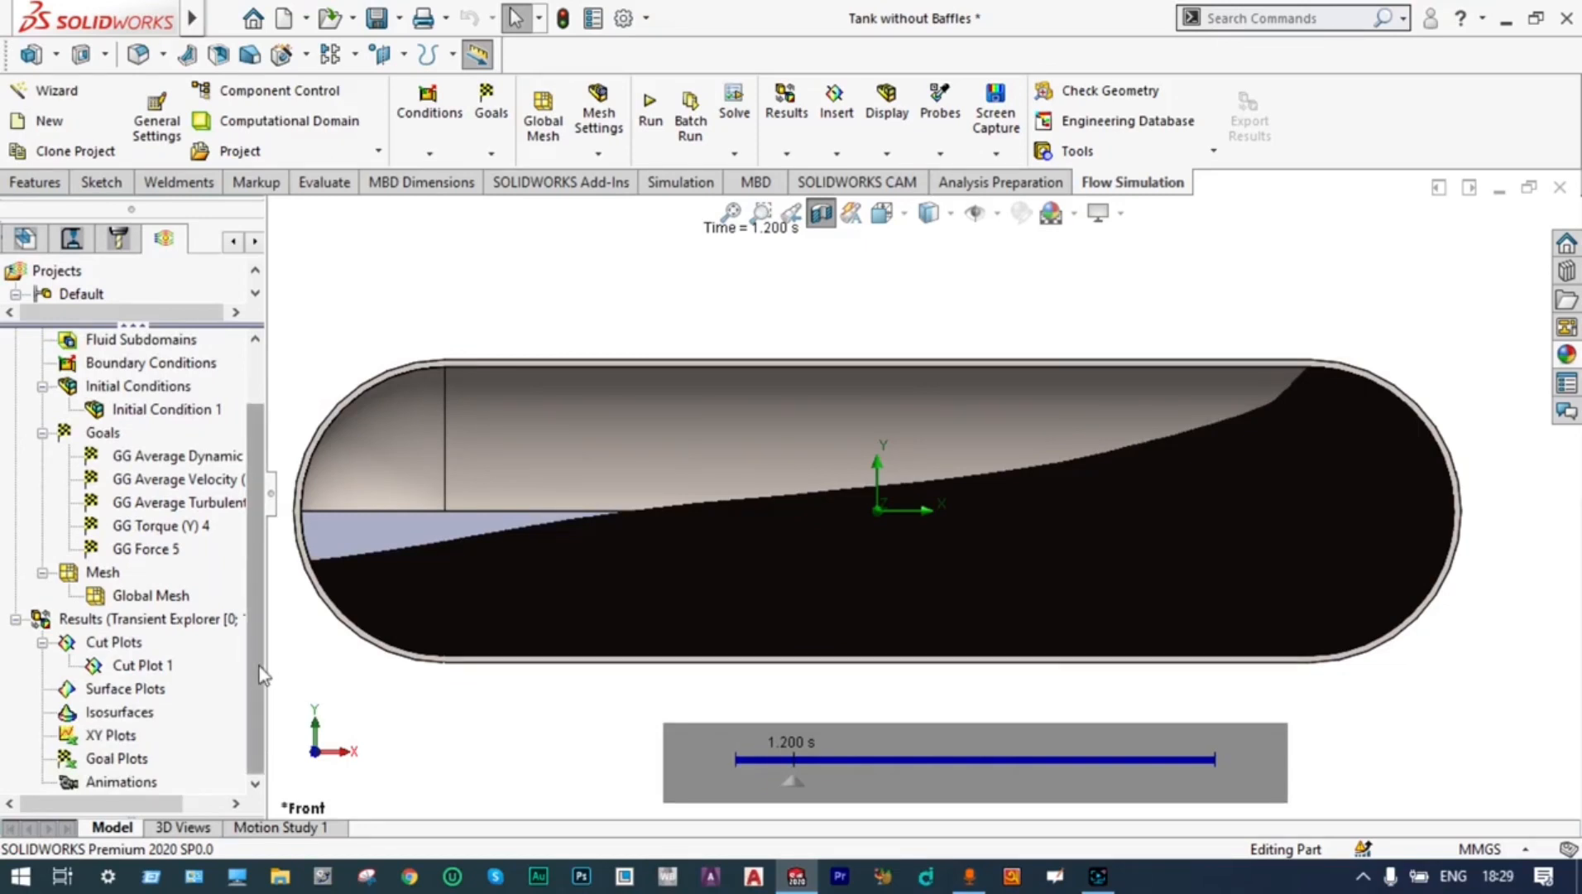
pyautogui.rightClick(138, 666)
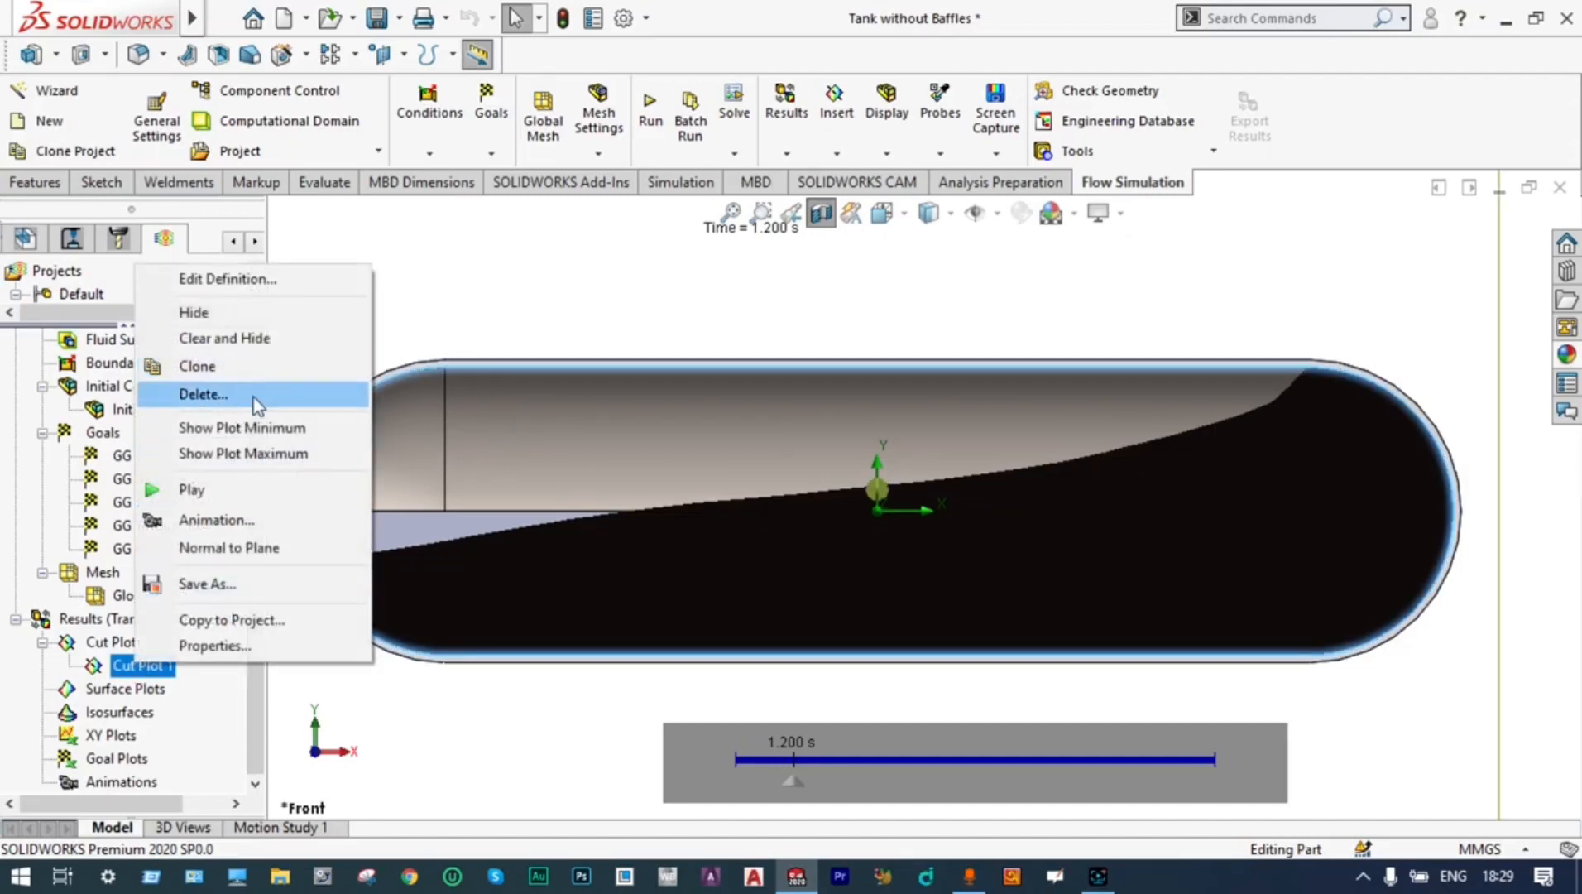
pyautogui.click(270, 340)
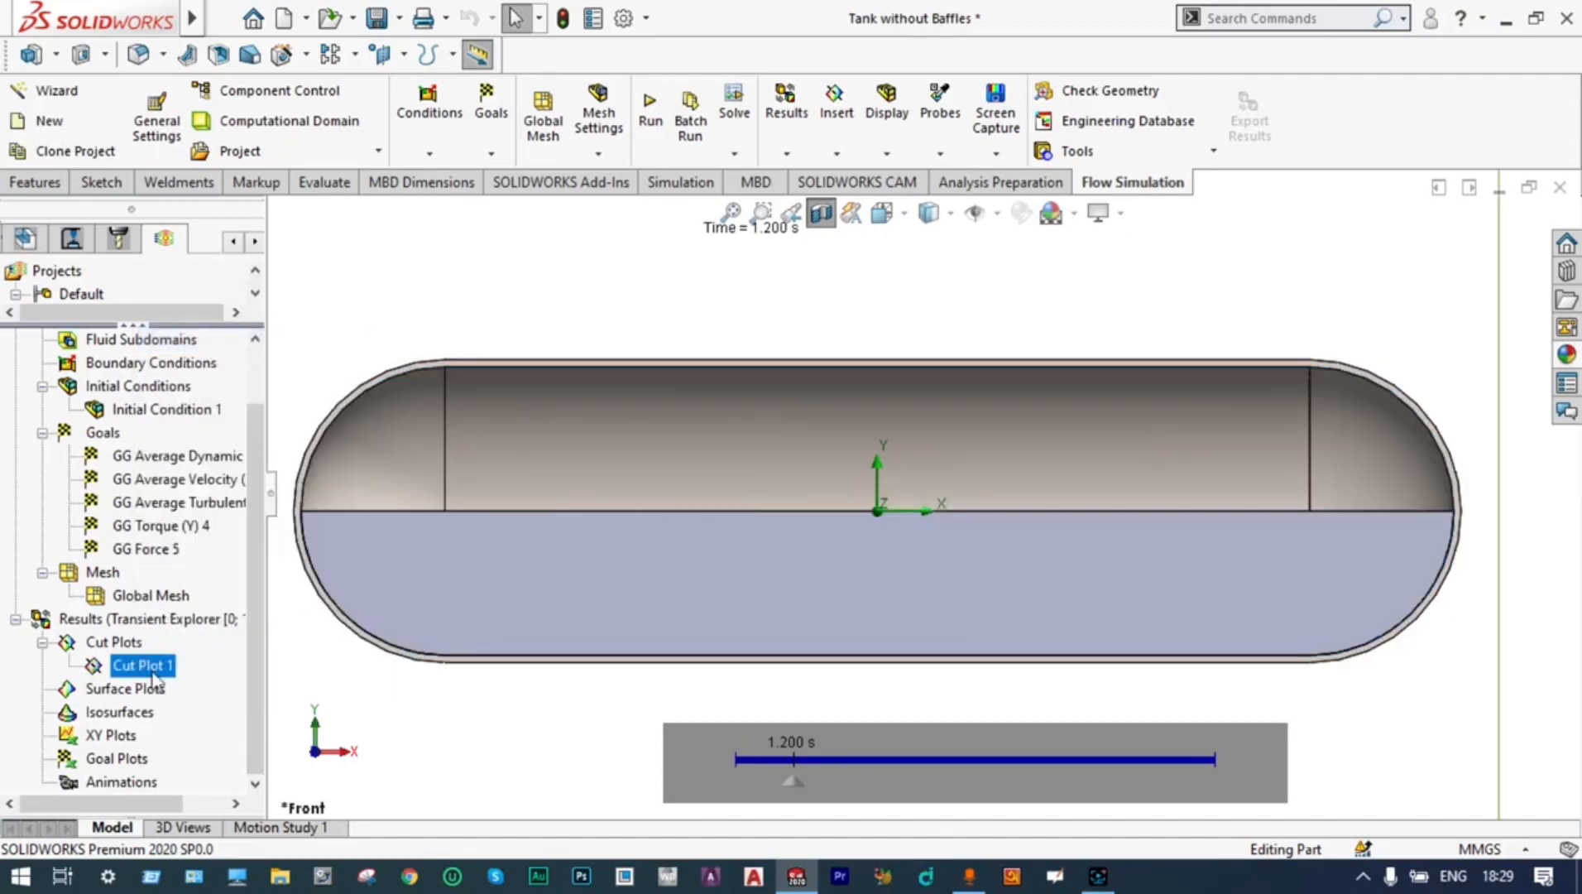
# Insert a second cut plot on the Front Plane with contours of Volume Fraction of Propane
pyautogui.rightClick(130, 648)
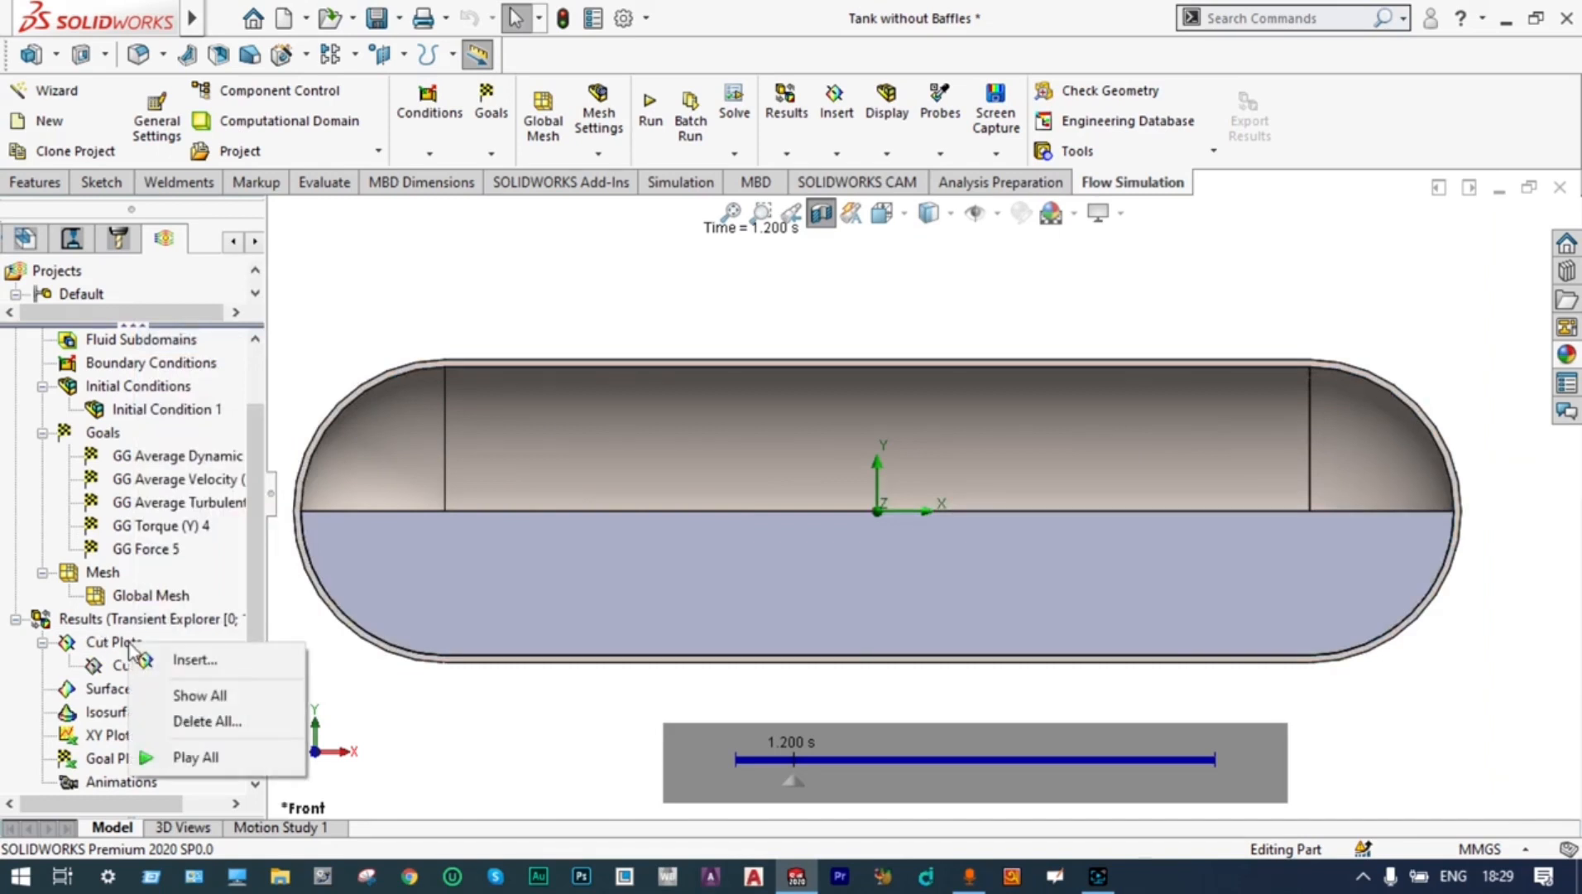
pyautogui.click(184, 660)
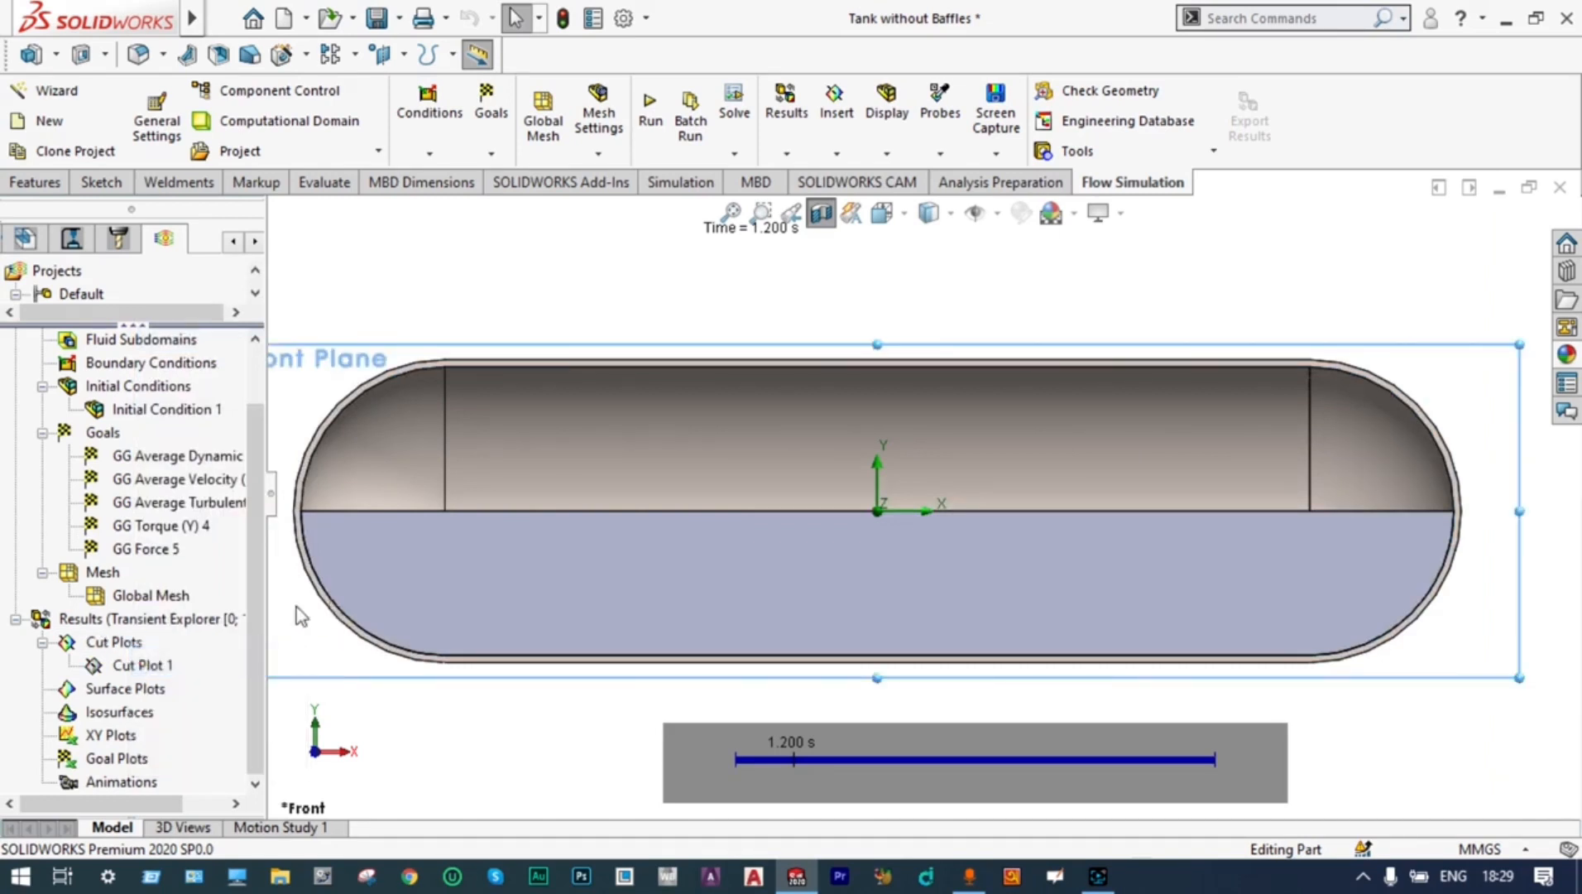
pyautogui.scroll(-2, 247, 701)
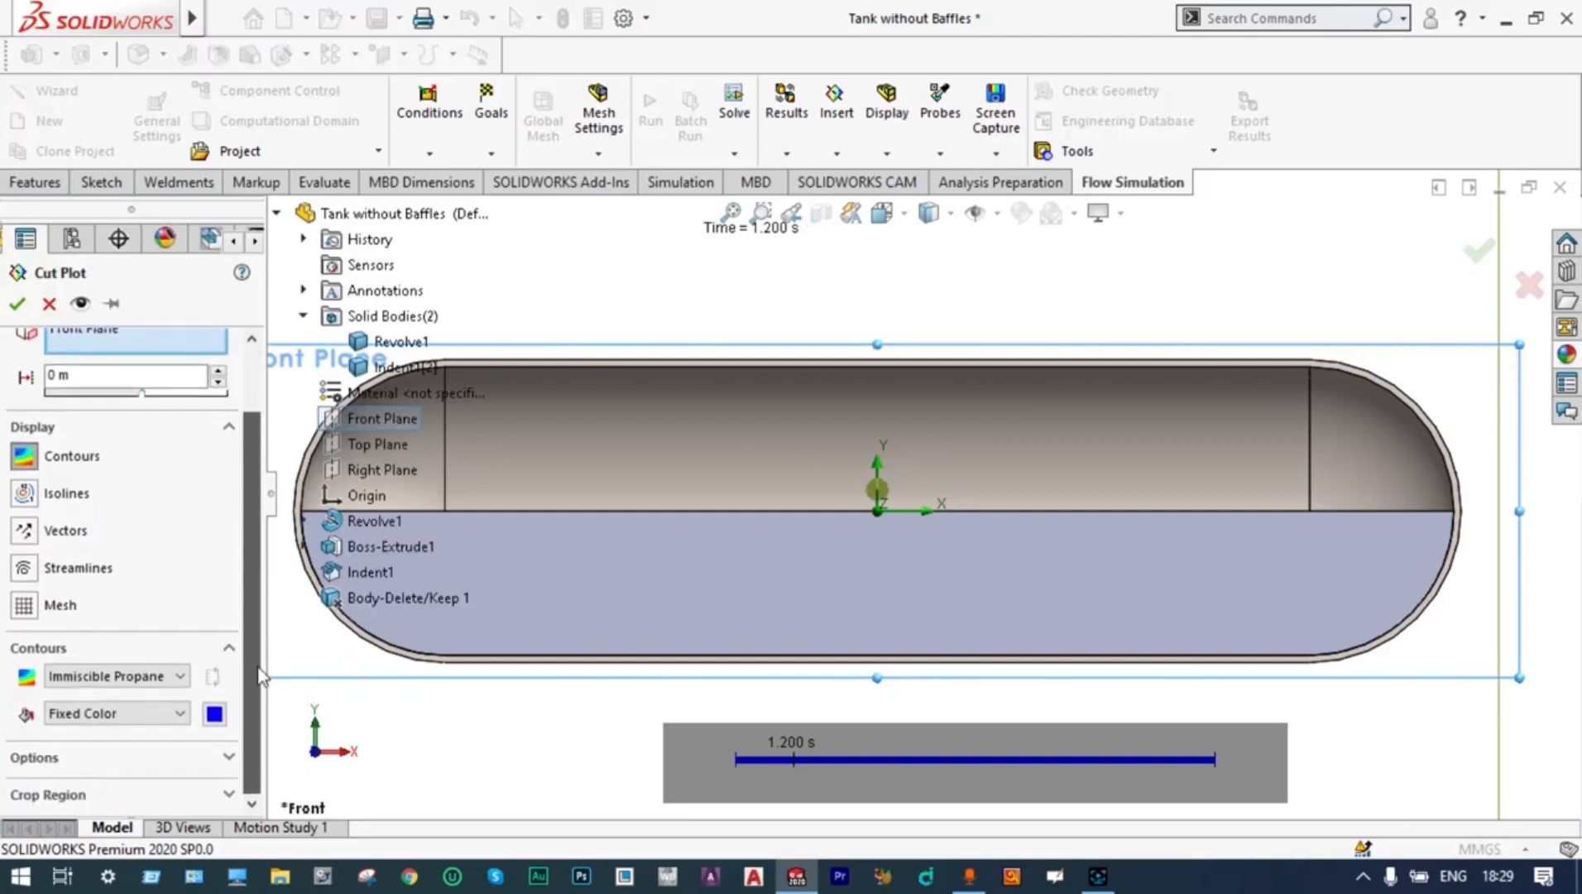
pyautogui.click(182, 676)
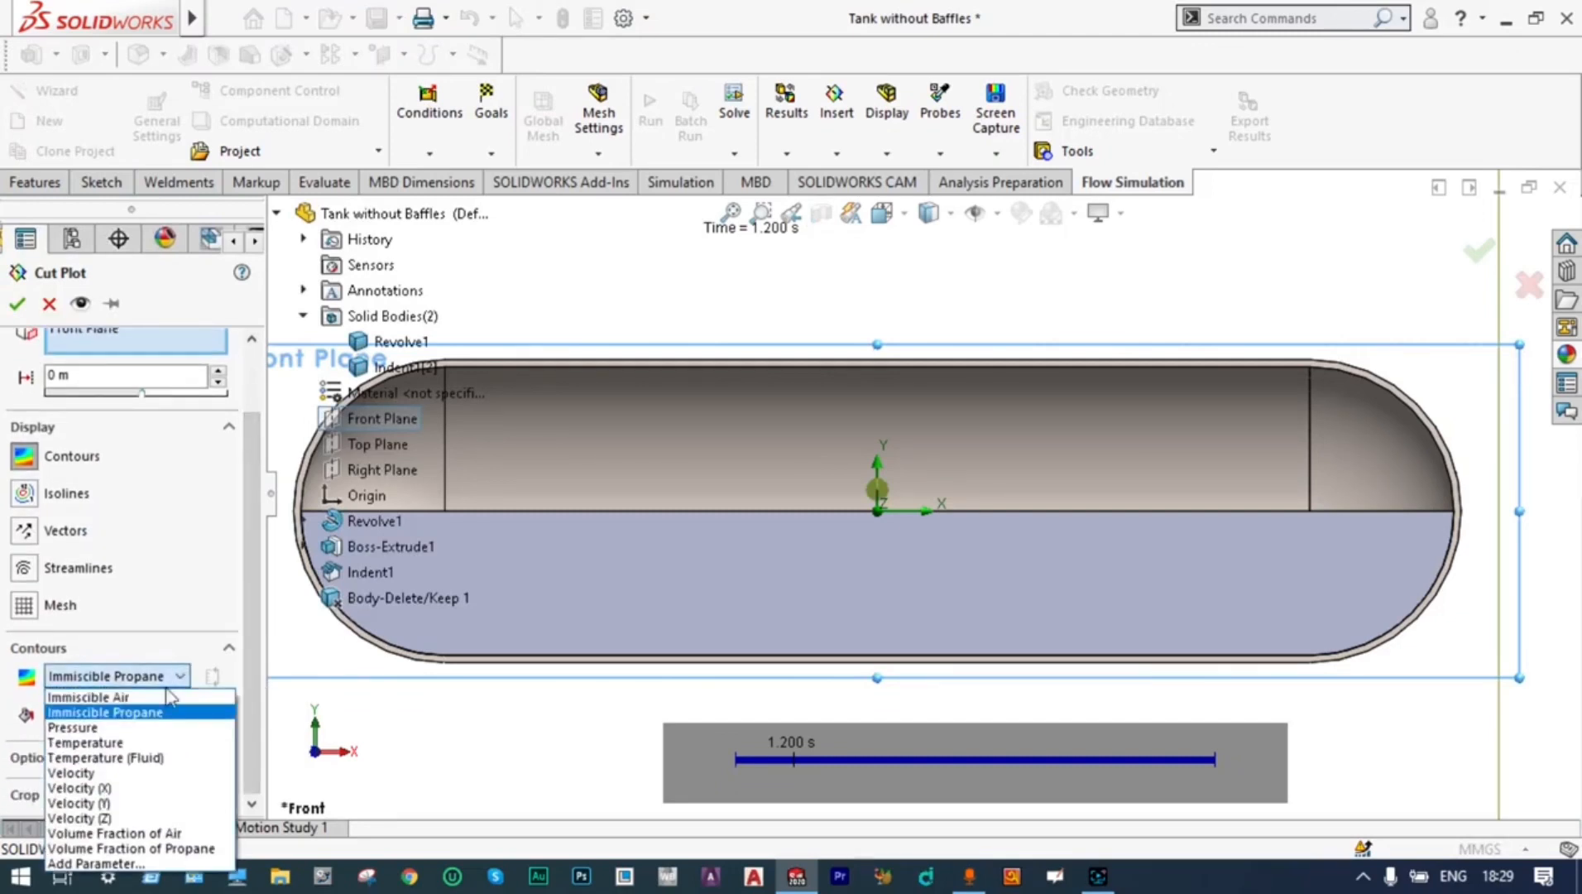
pyautogui.click(179, 849)
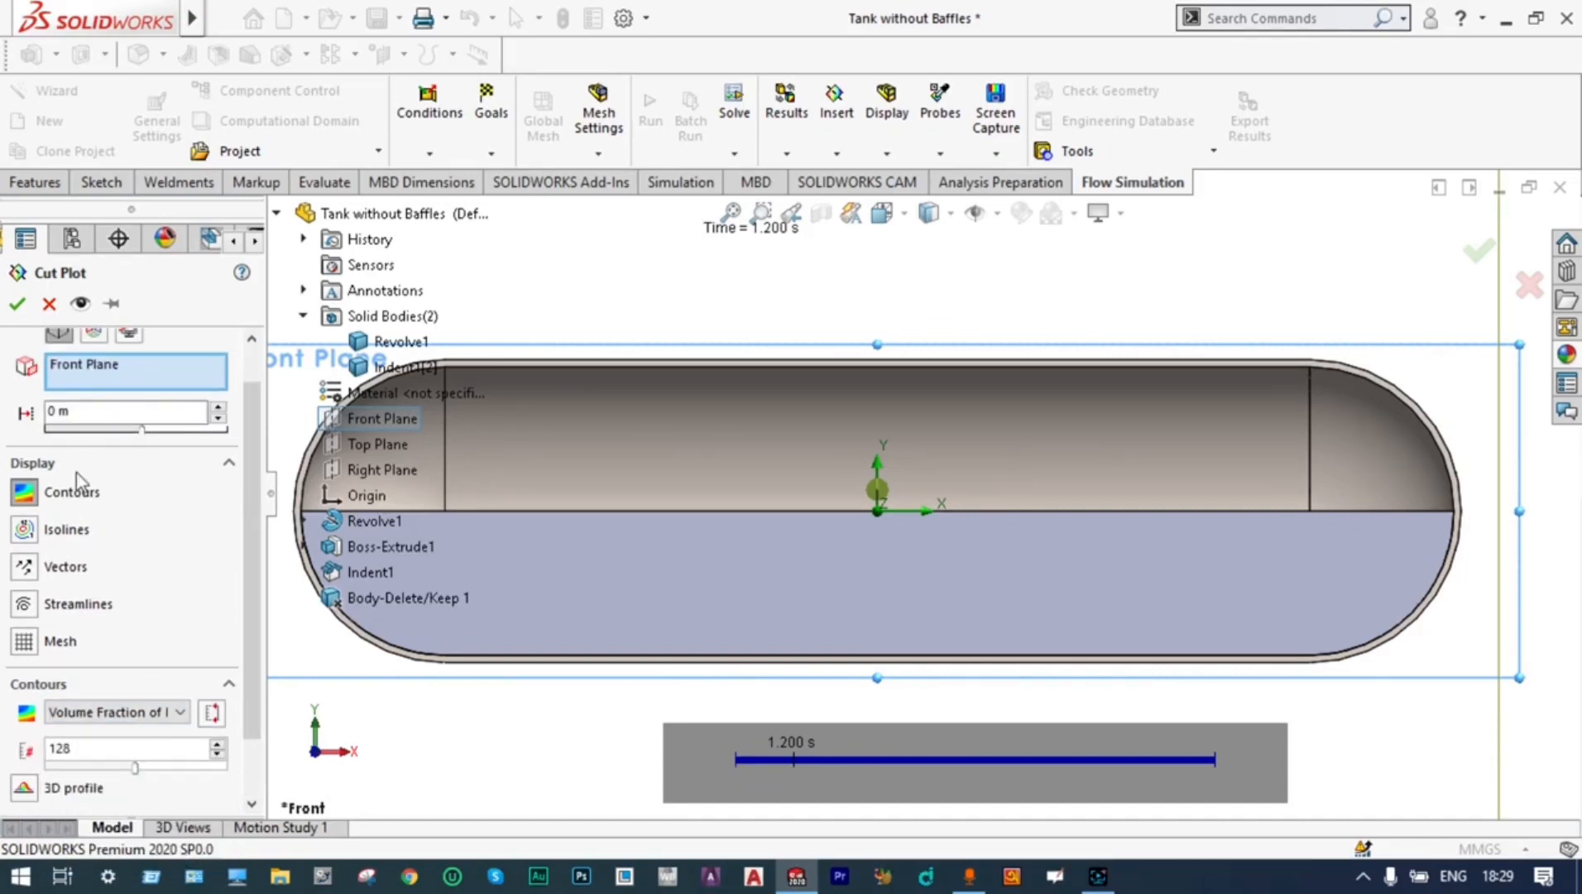
pyautogui.click(17, 305)
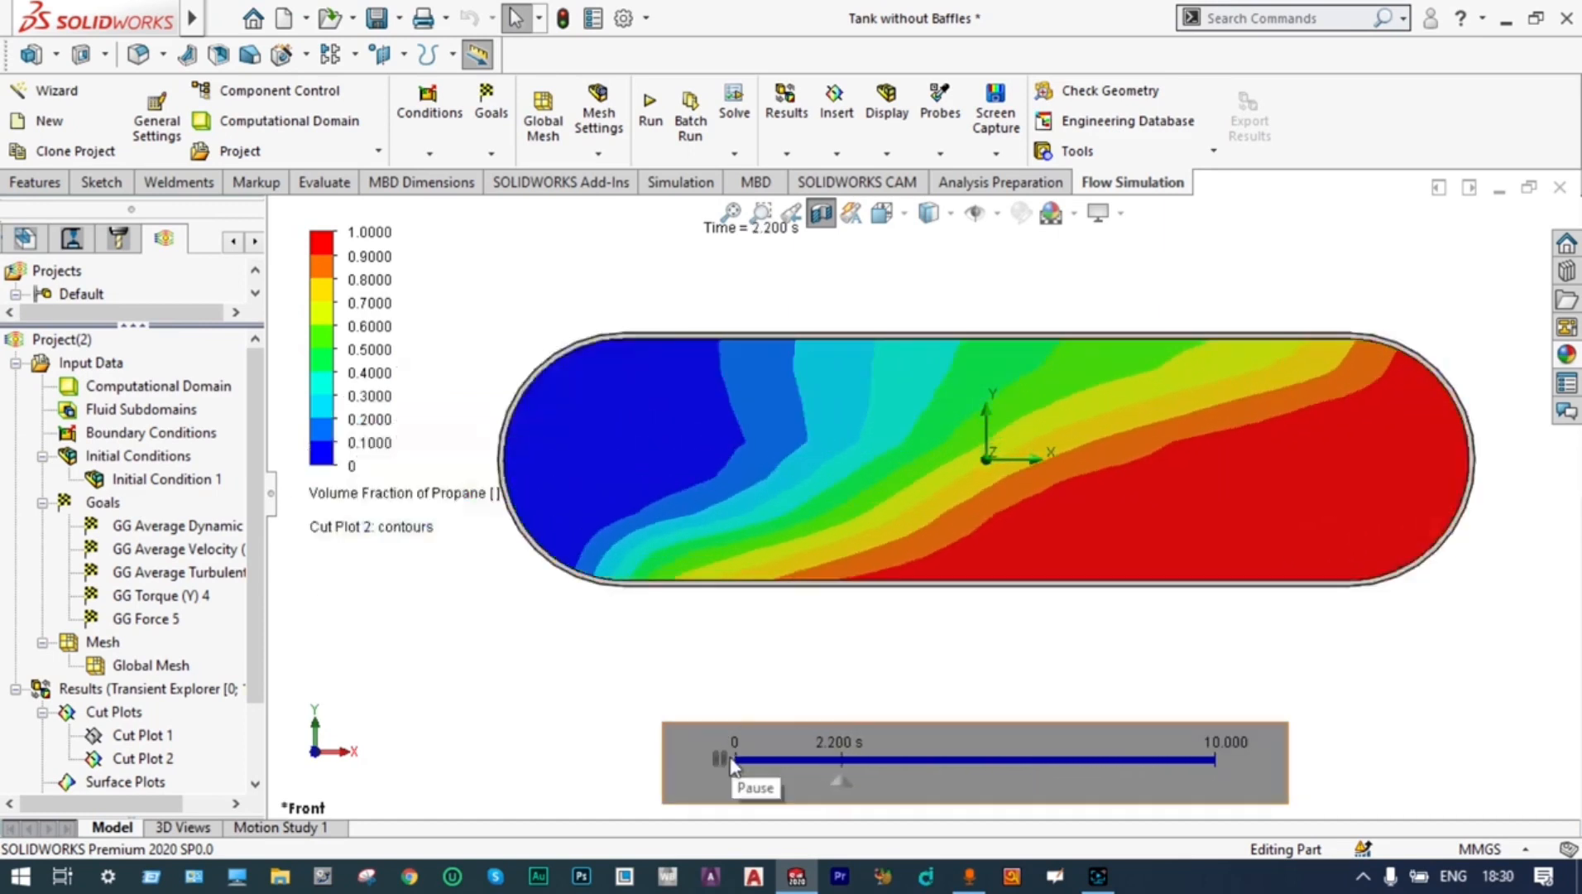
# Pause the transient playback of the Volume Fraction of Propane cut plot, and clear and hide that plot
pyautogui.click(719, 759)
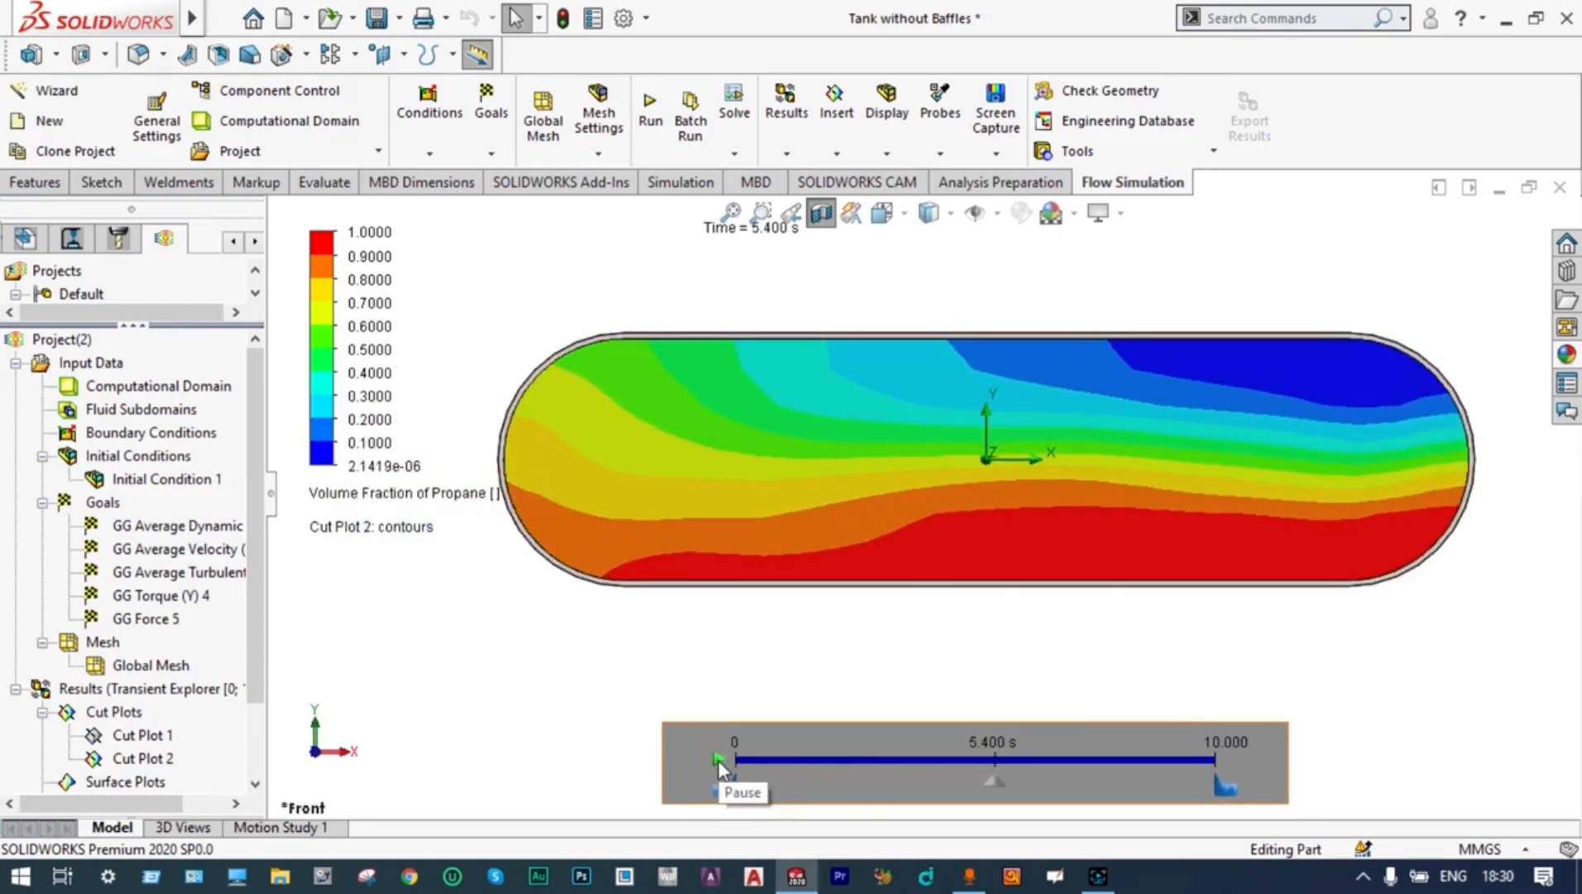
pyautogui.scroll(-2, 262, 614)
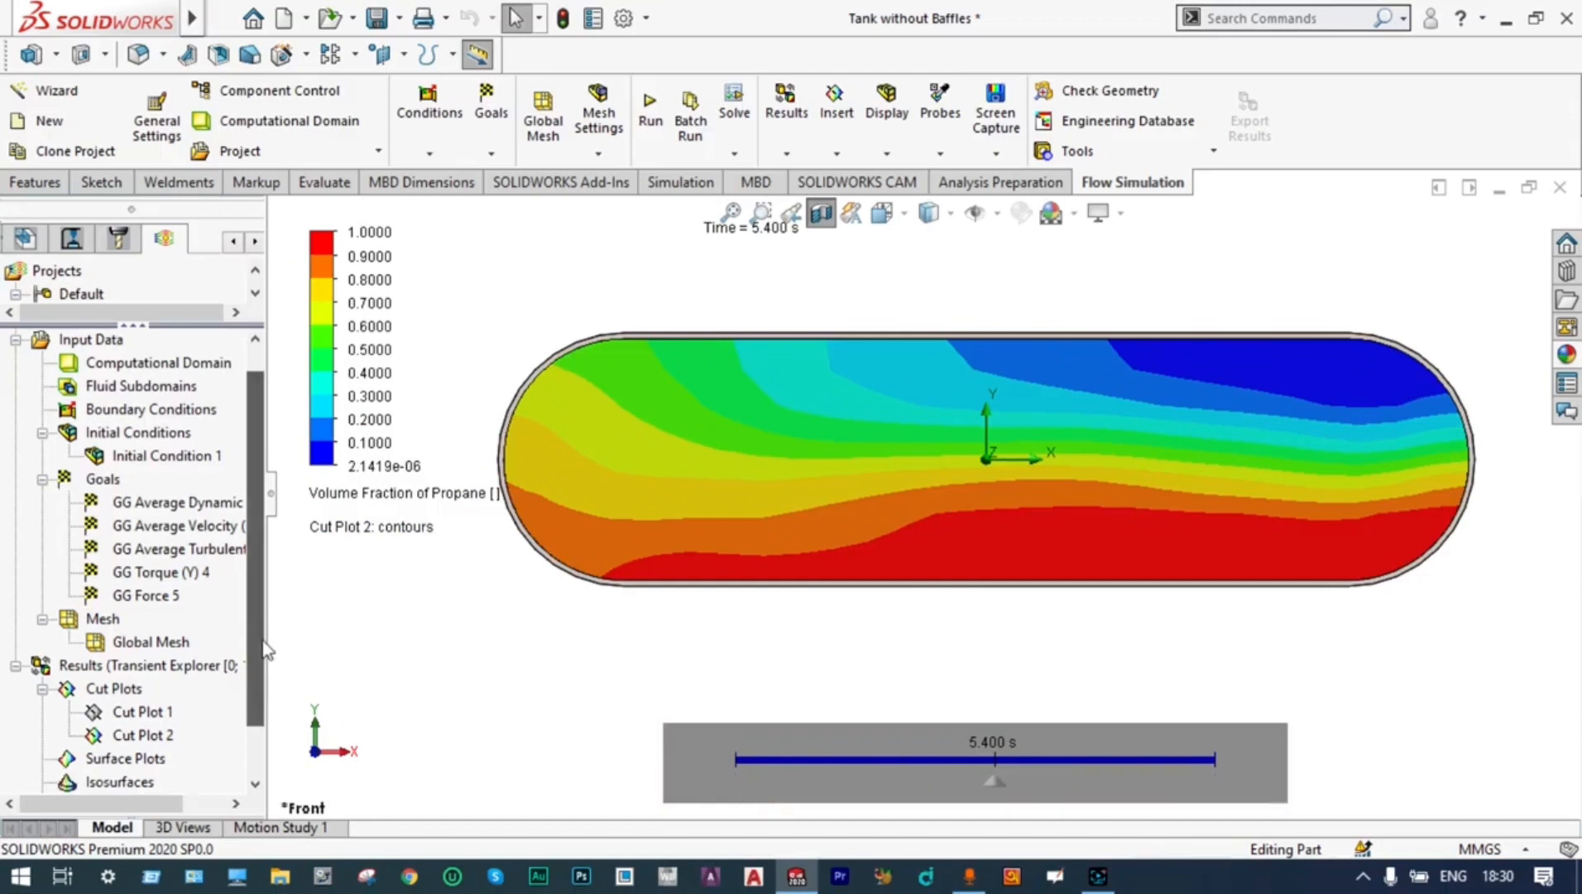
pyautogui.rightClick(165, 674)
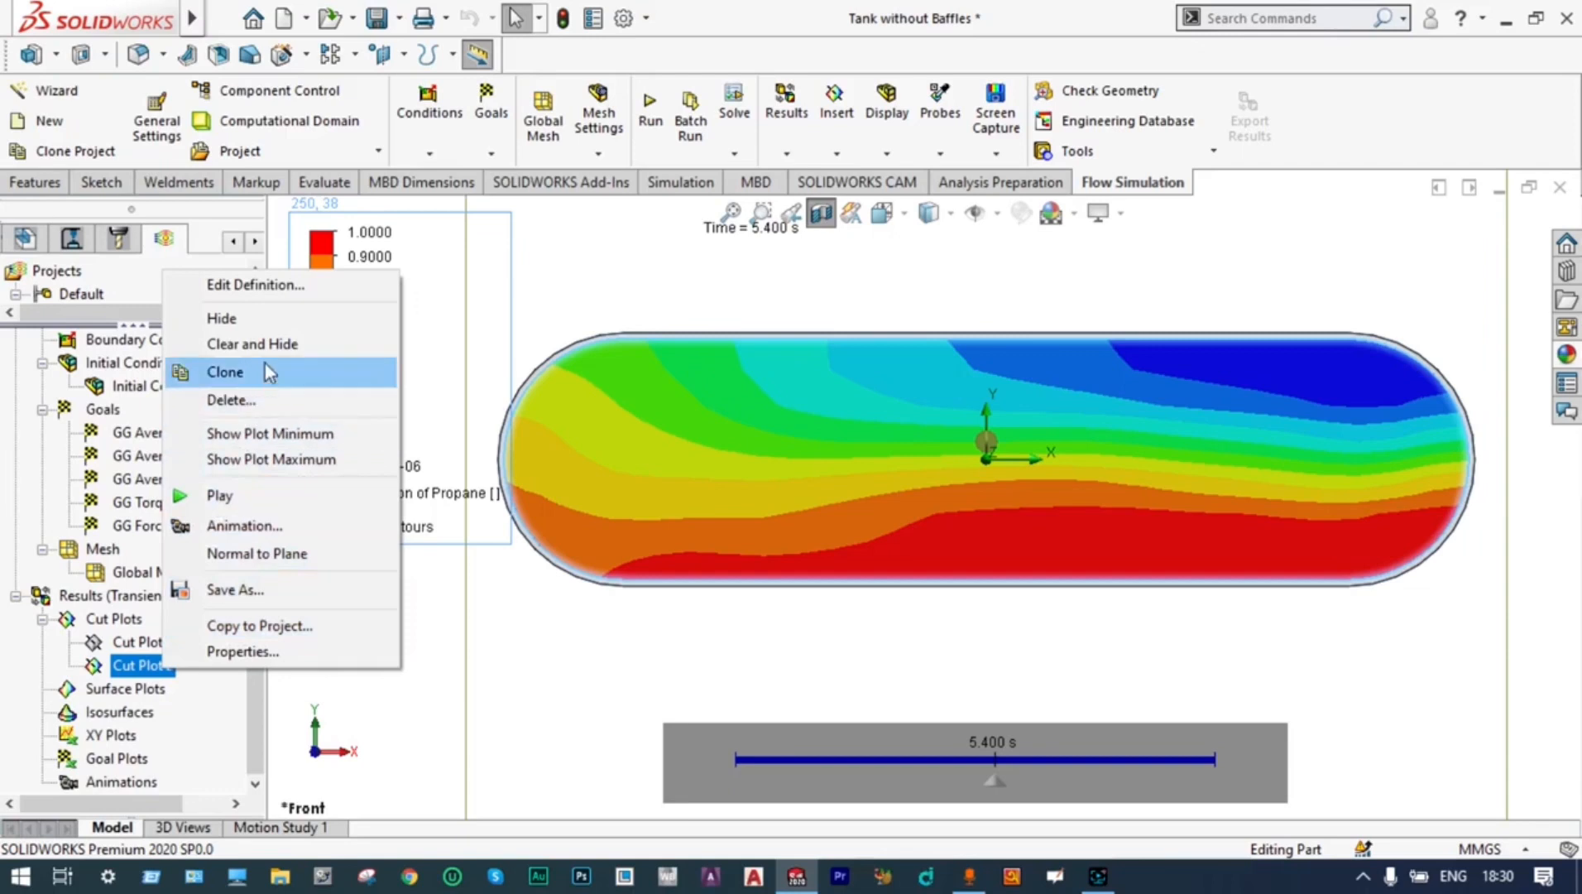
pyautogui.click(275, 347)
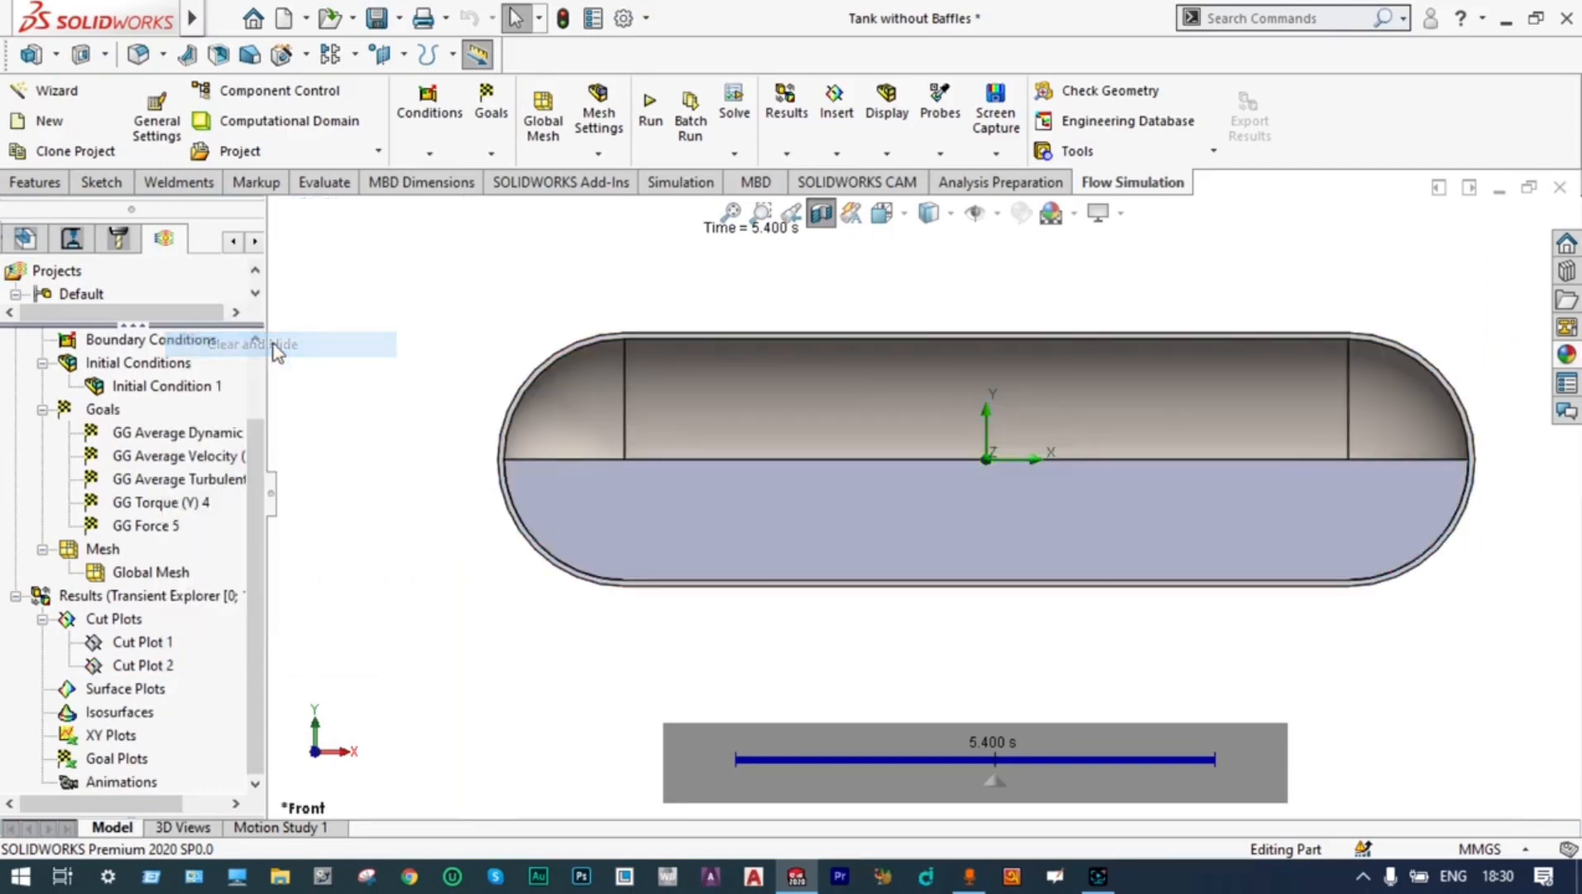
# Insert a third cut plot on the Front Plane with contours of Velocity (X)
pyautogui.rightClick(131, 624)
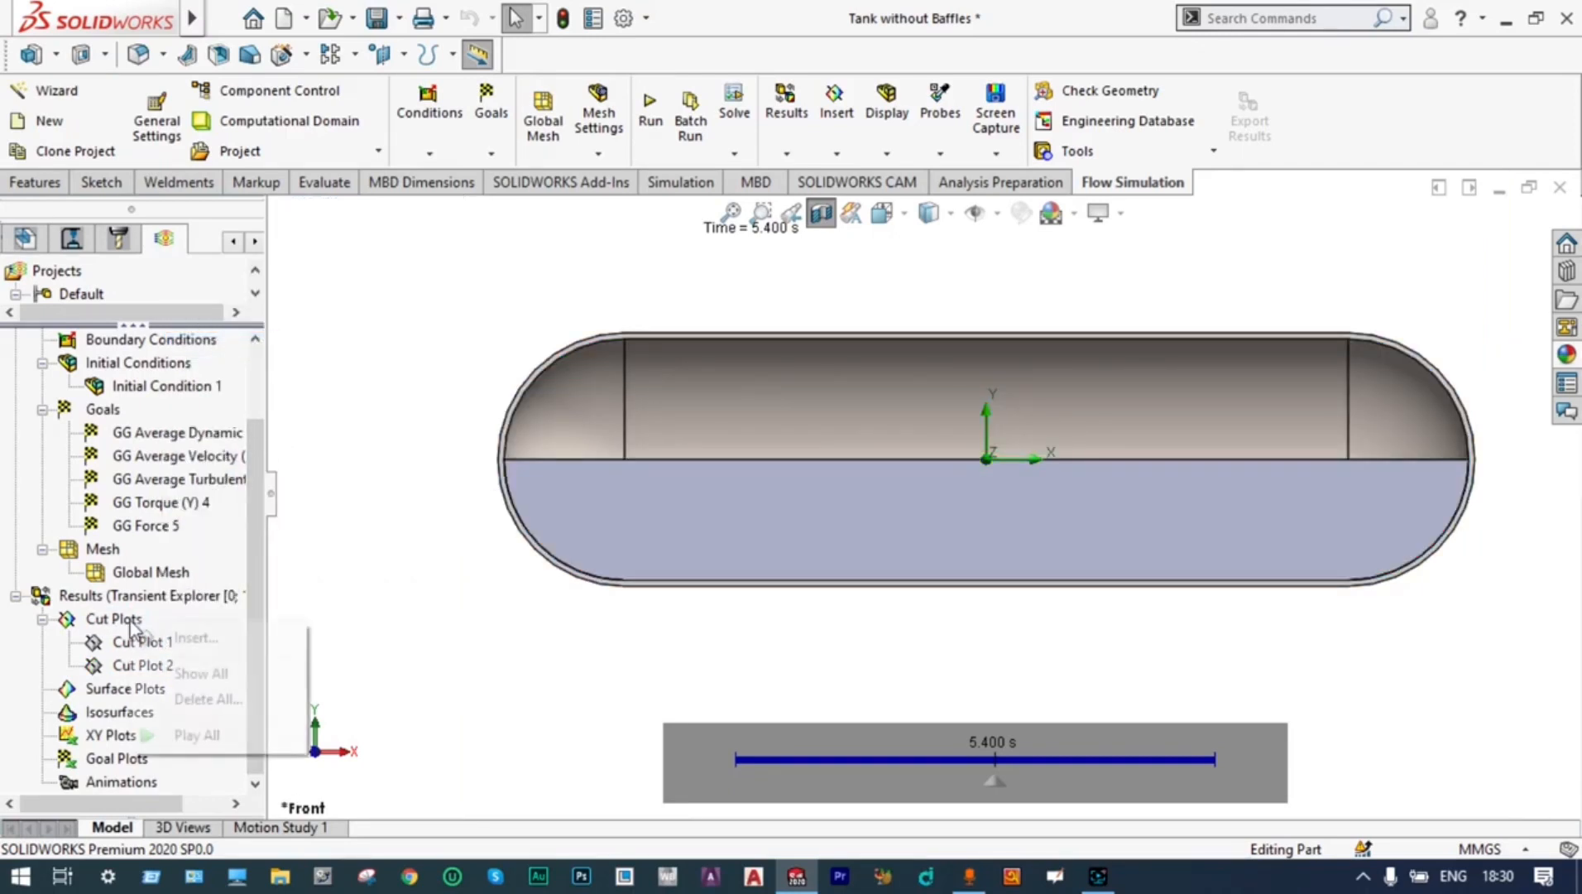
pyautogui.click(195, 637)
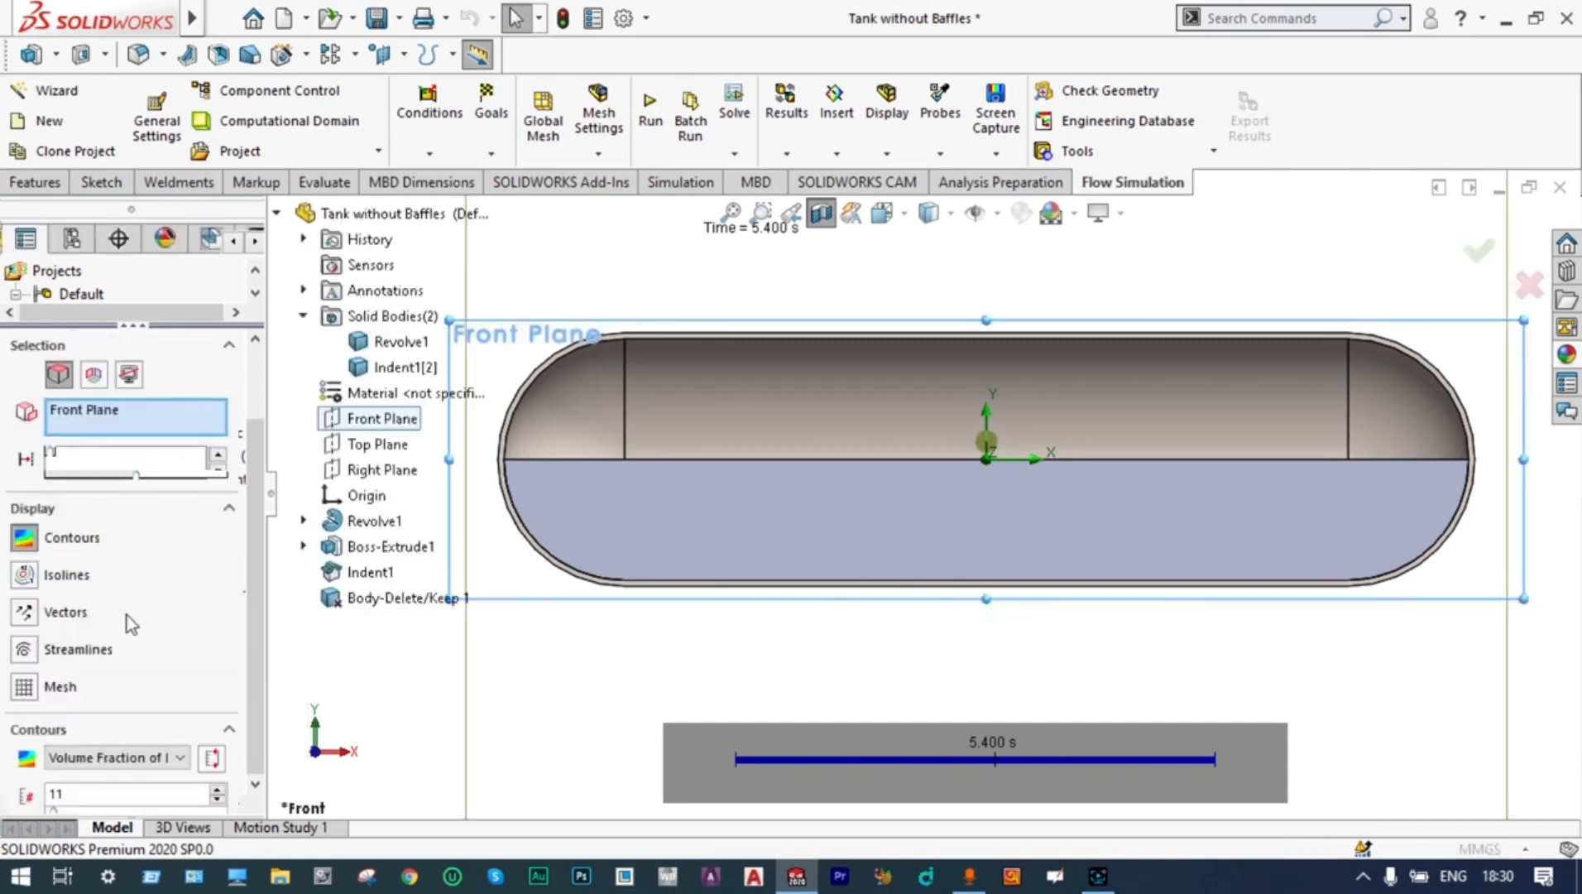
pyautogui.scroll(-3, 240, 478)
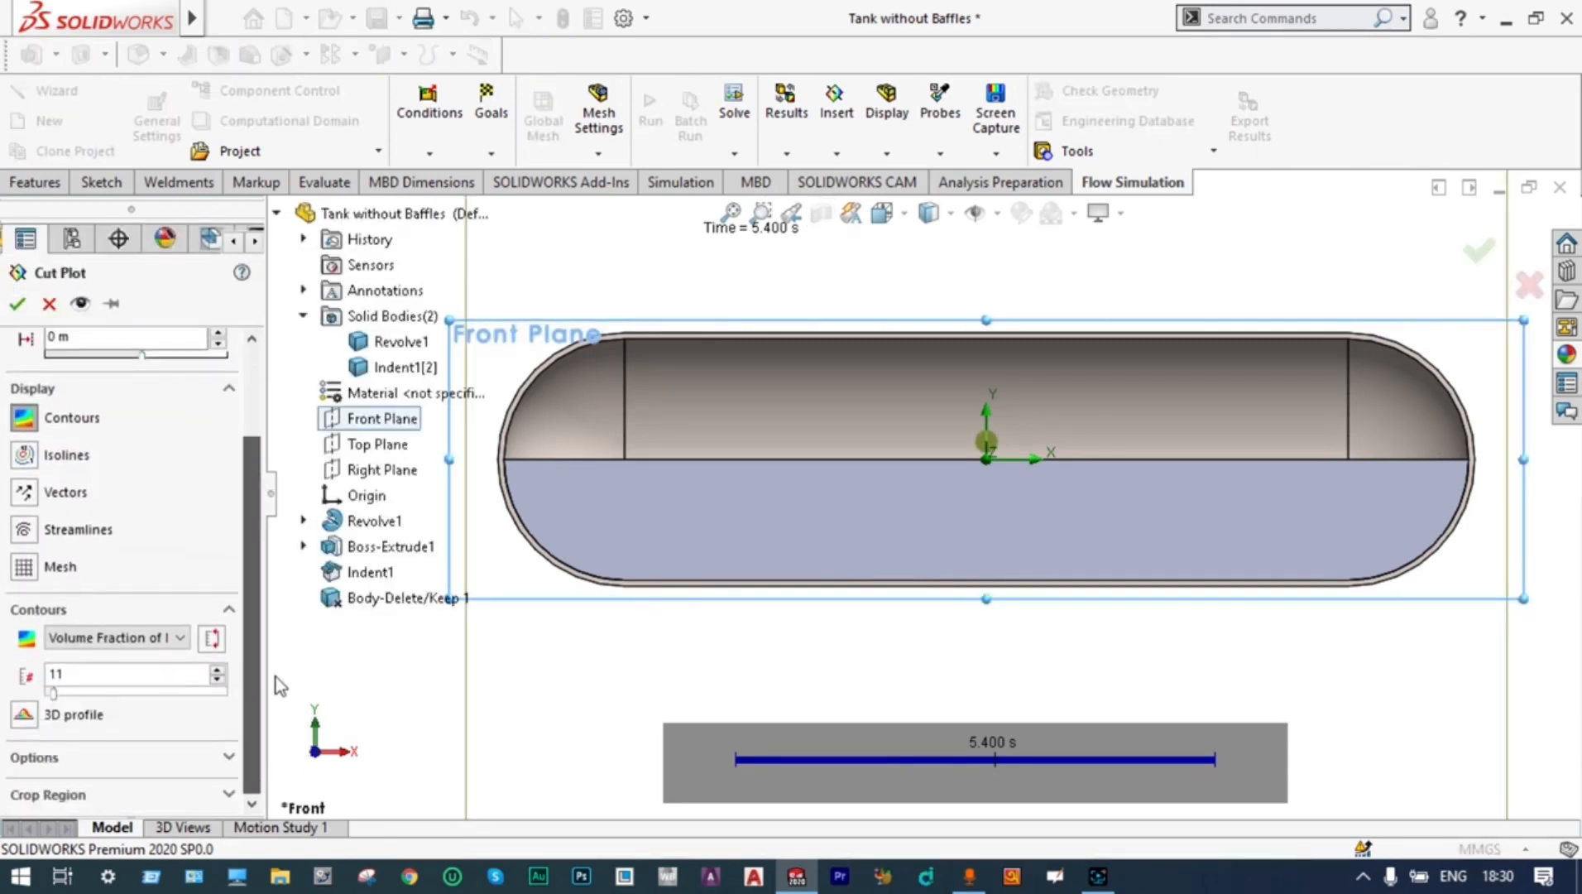
pyautogui.click(116, 638)
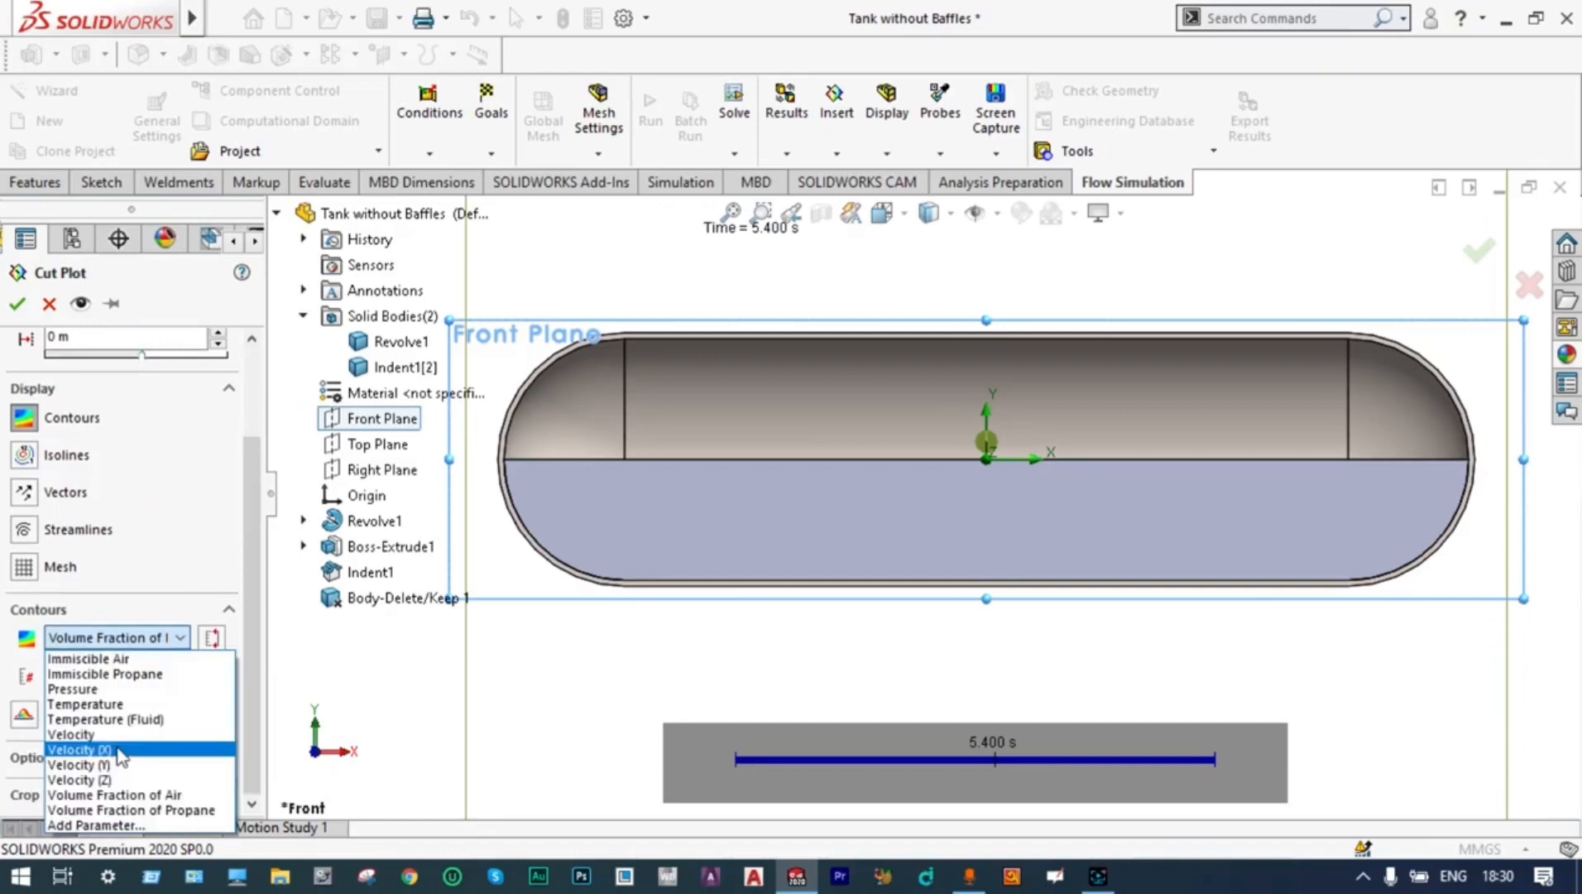
pyautogui.click(118, 750)
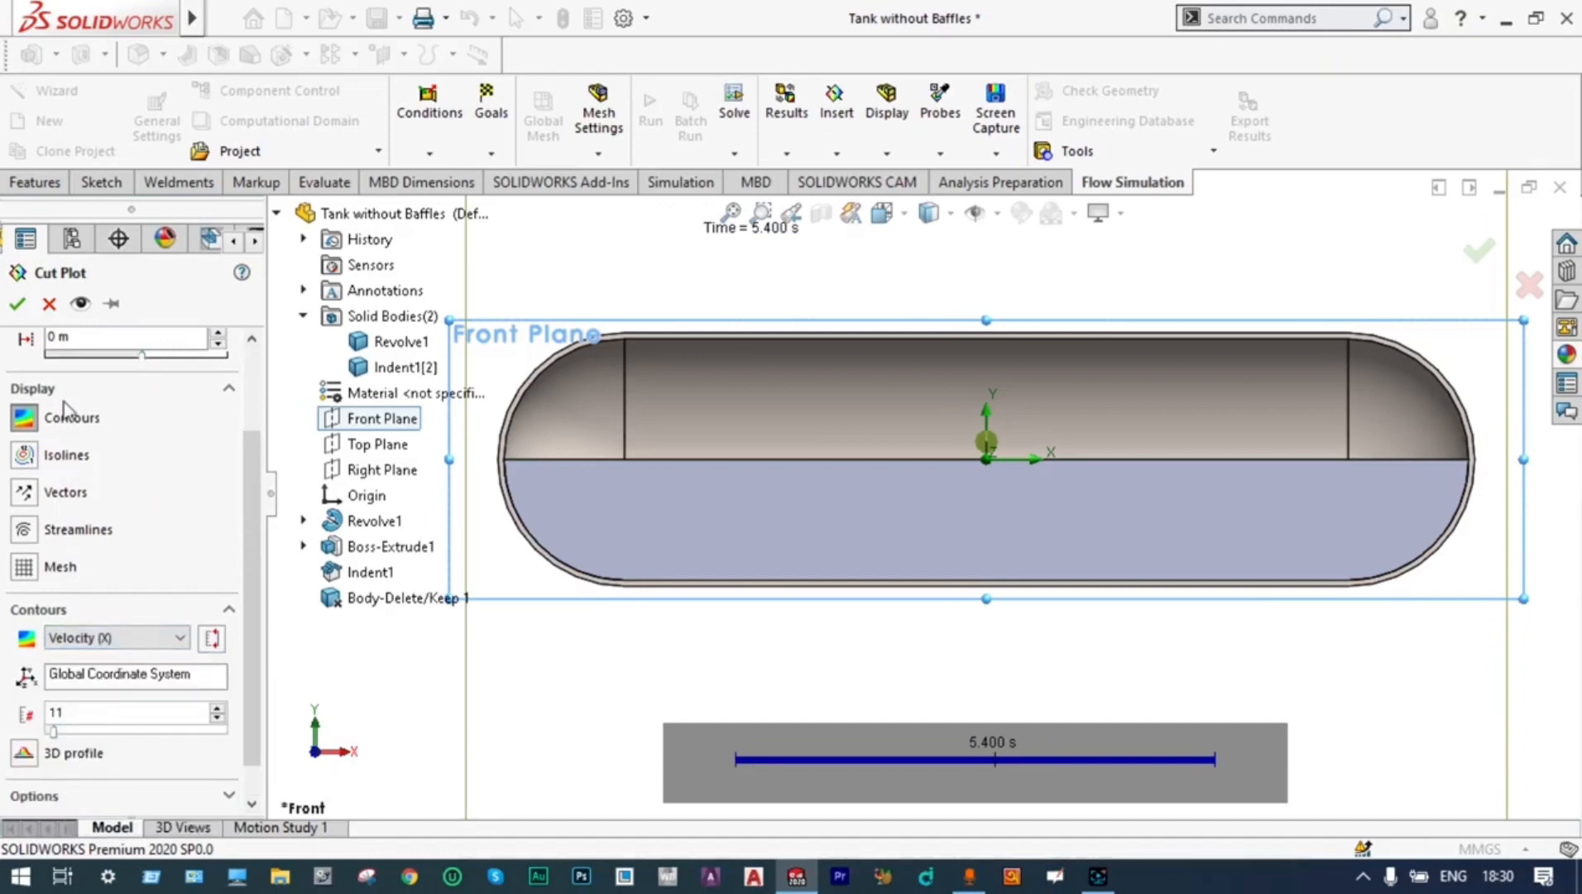
pyautogui.click(19, 304)
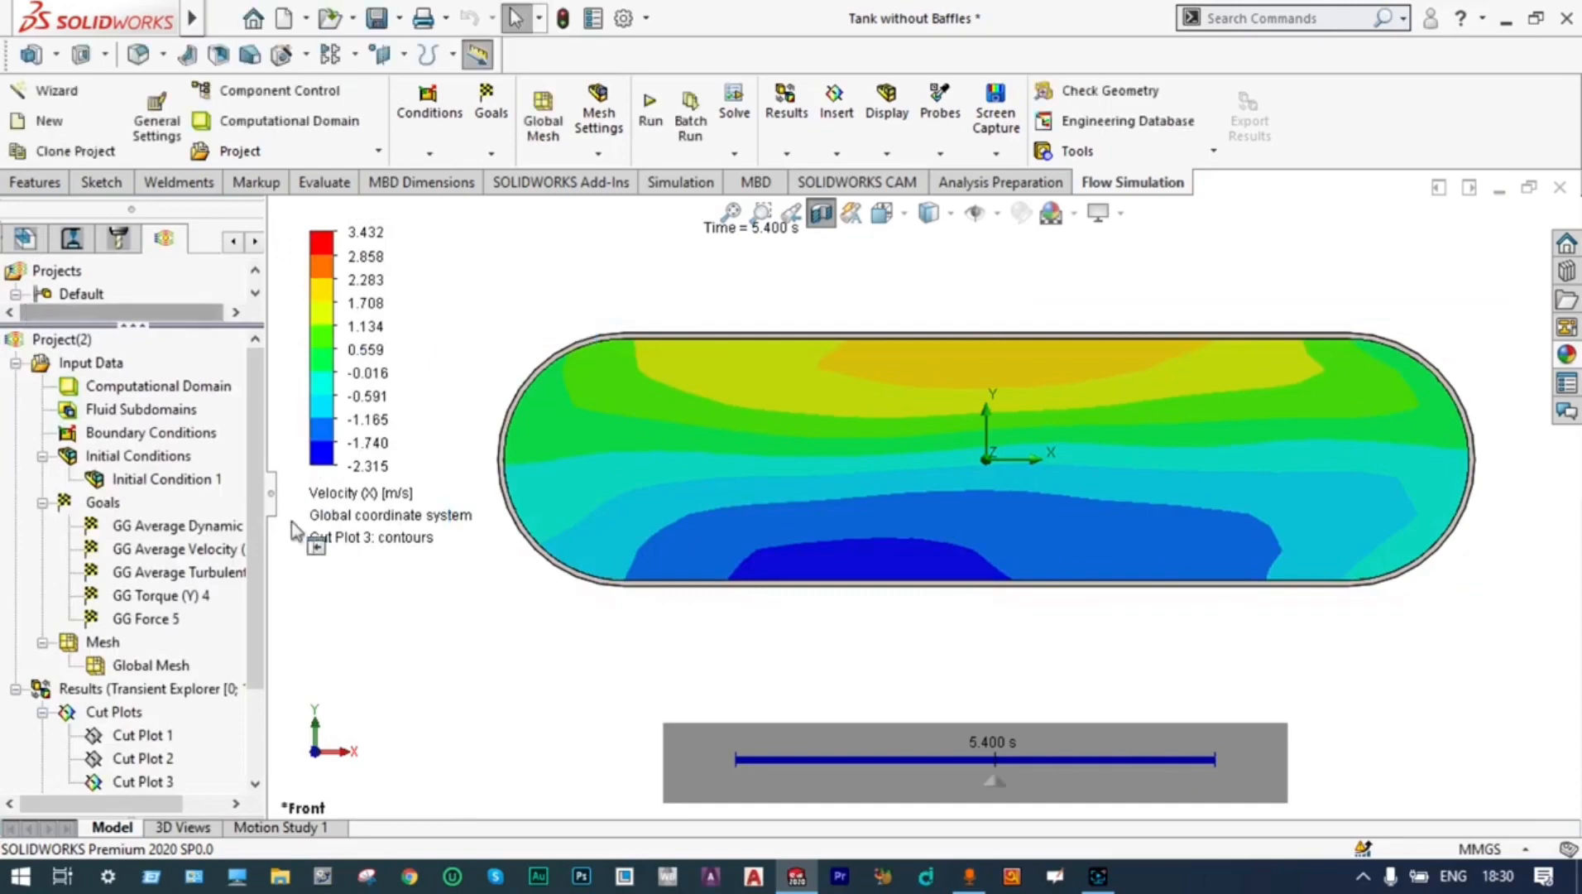
# Play the Velocity (X) cut plot along the transient timeline, pause it, and clear and hide that plot
pyautogui.click(721, 765)
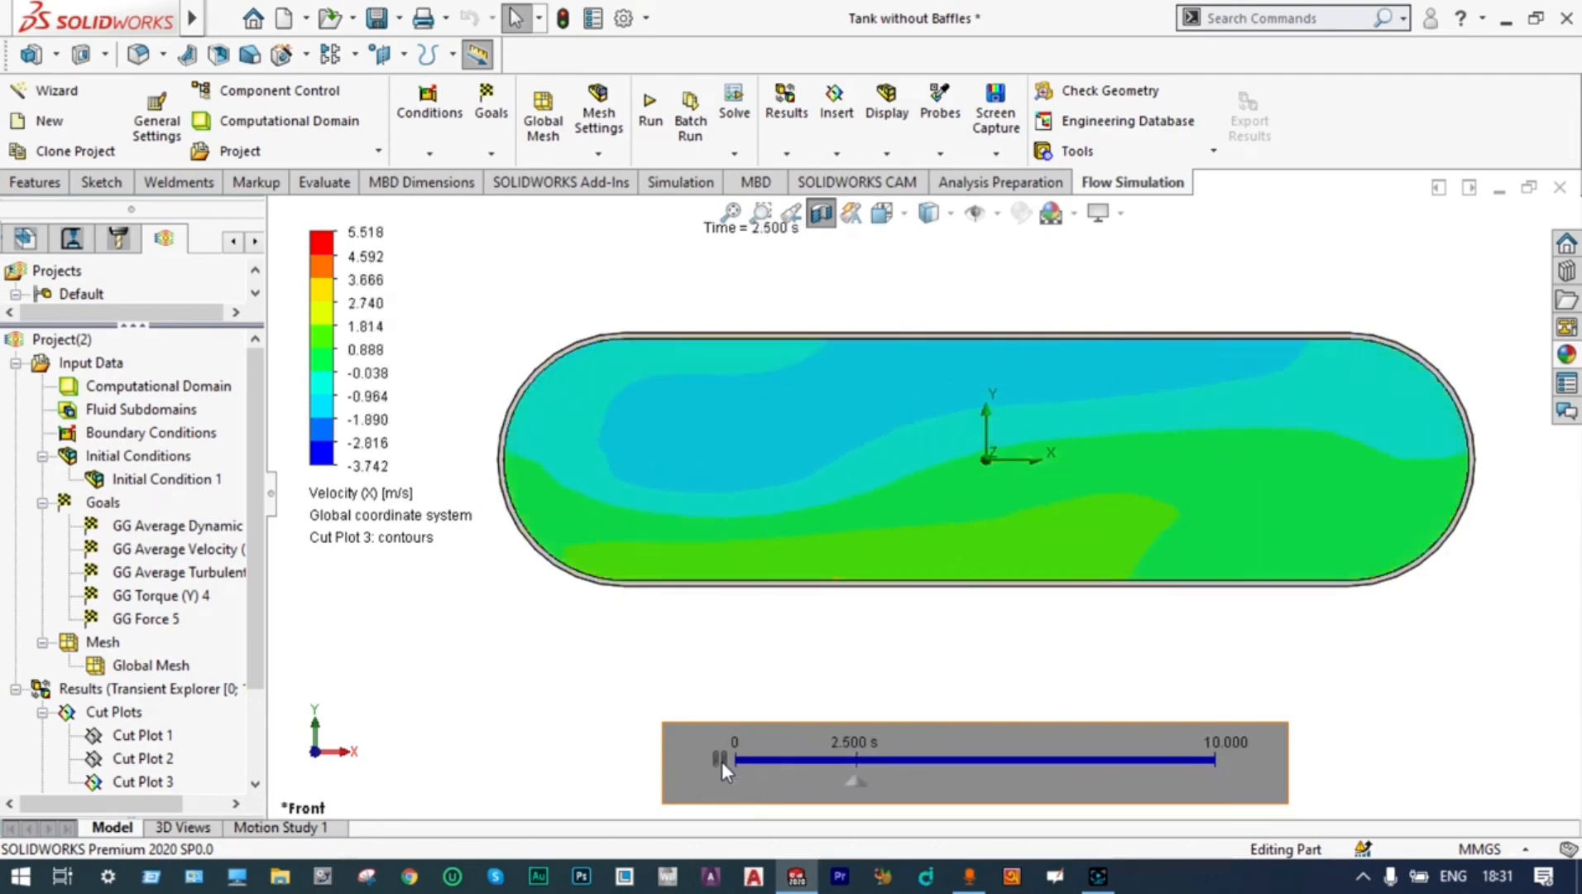
pyautogui.click(720, 759)
pyautogui.scroll(-3, 165, 703)
pyautogui.rightClick(186, 710)
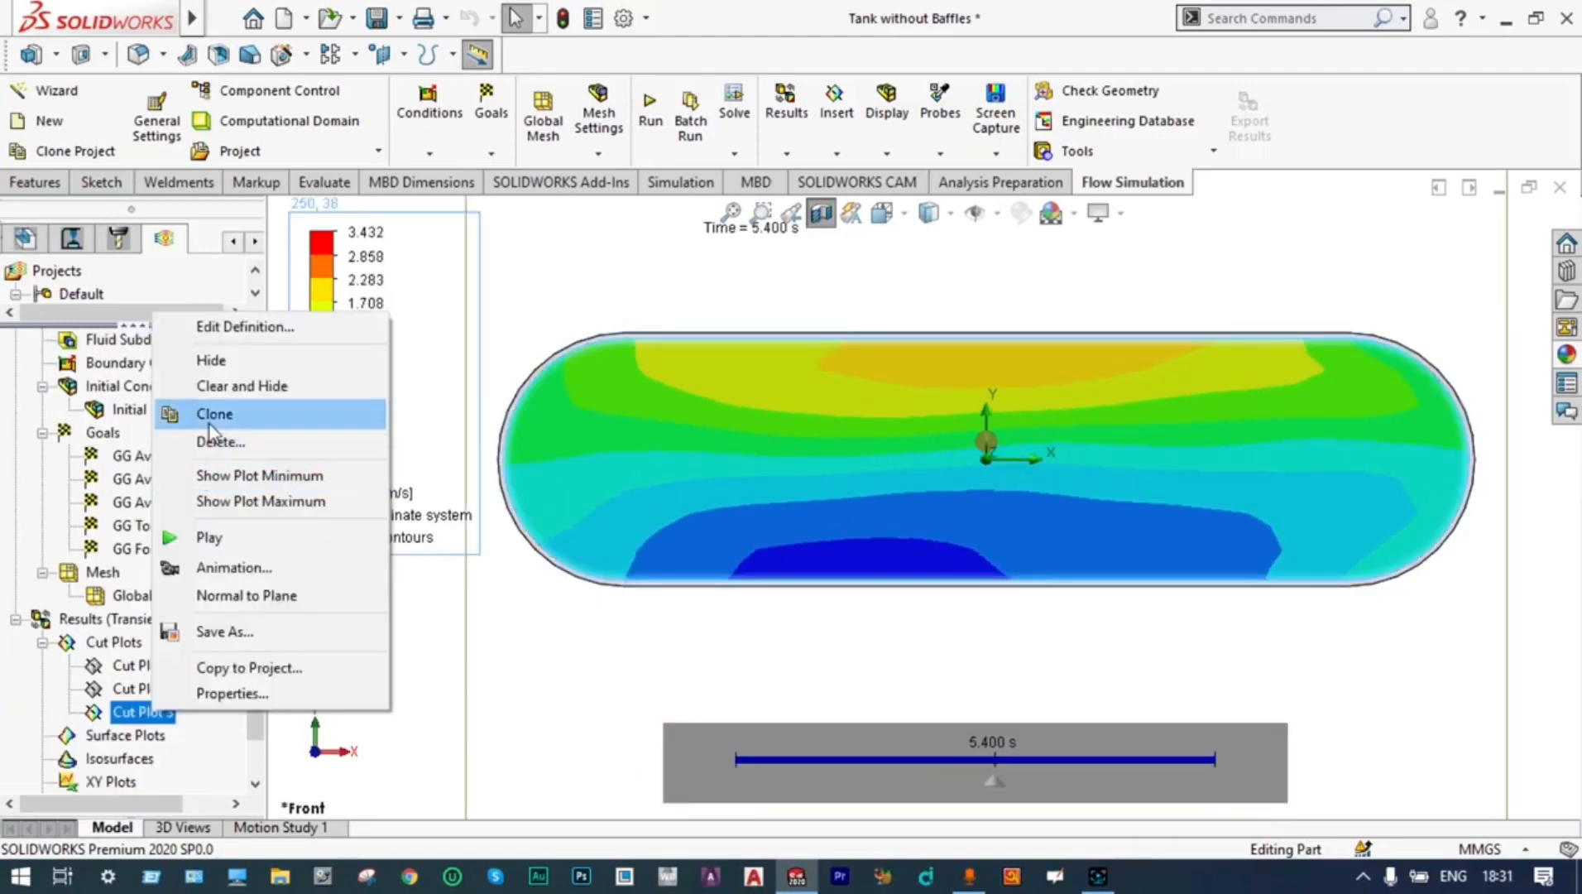
pyautogui.click(234, 386)
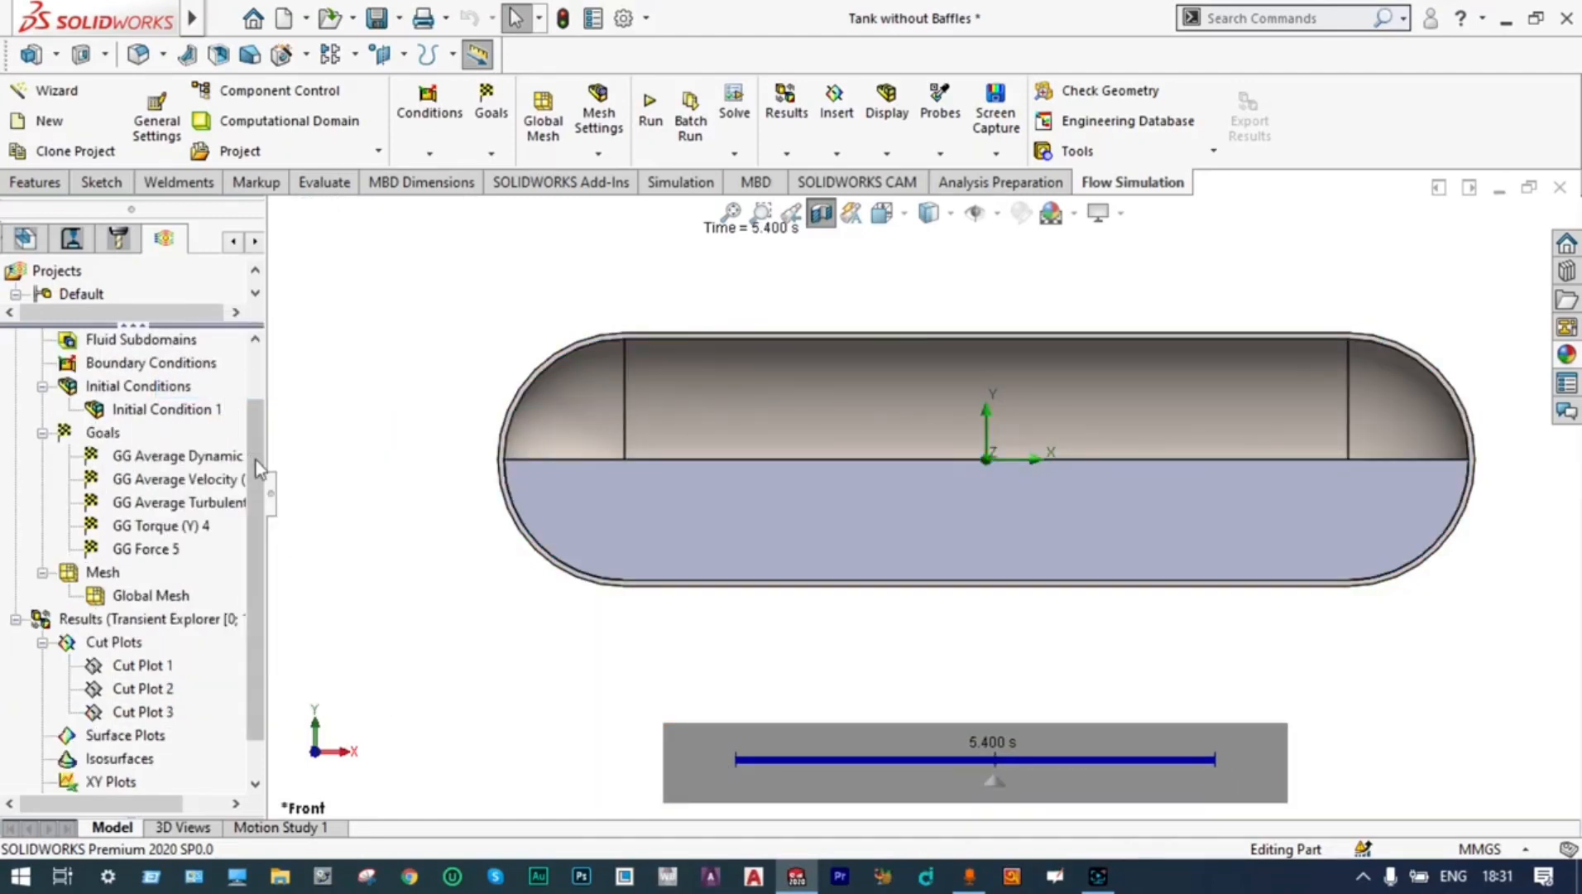
# Insert a goal plot covering all goals and show its summary table, enlarged to fit every goal
pyautogui.scroll(-2, 264, 617)
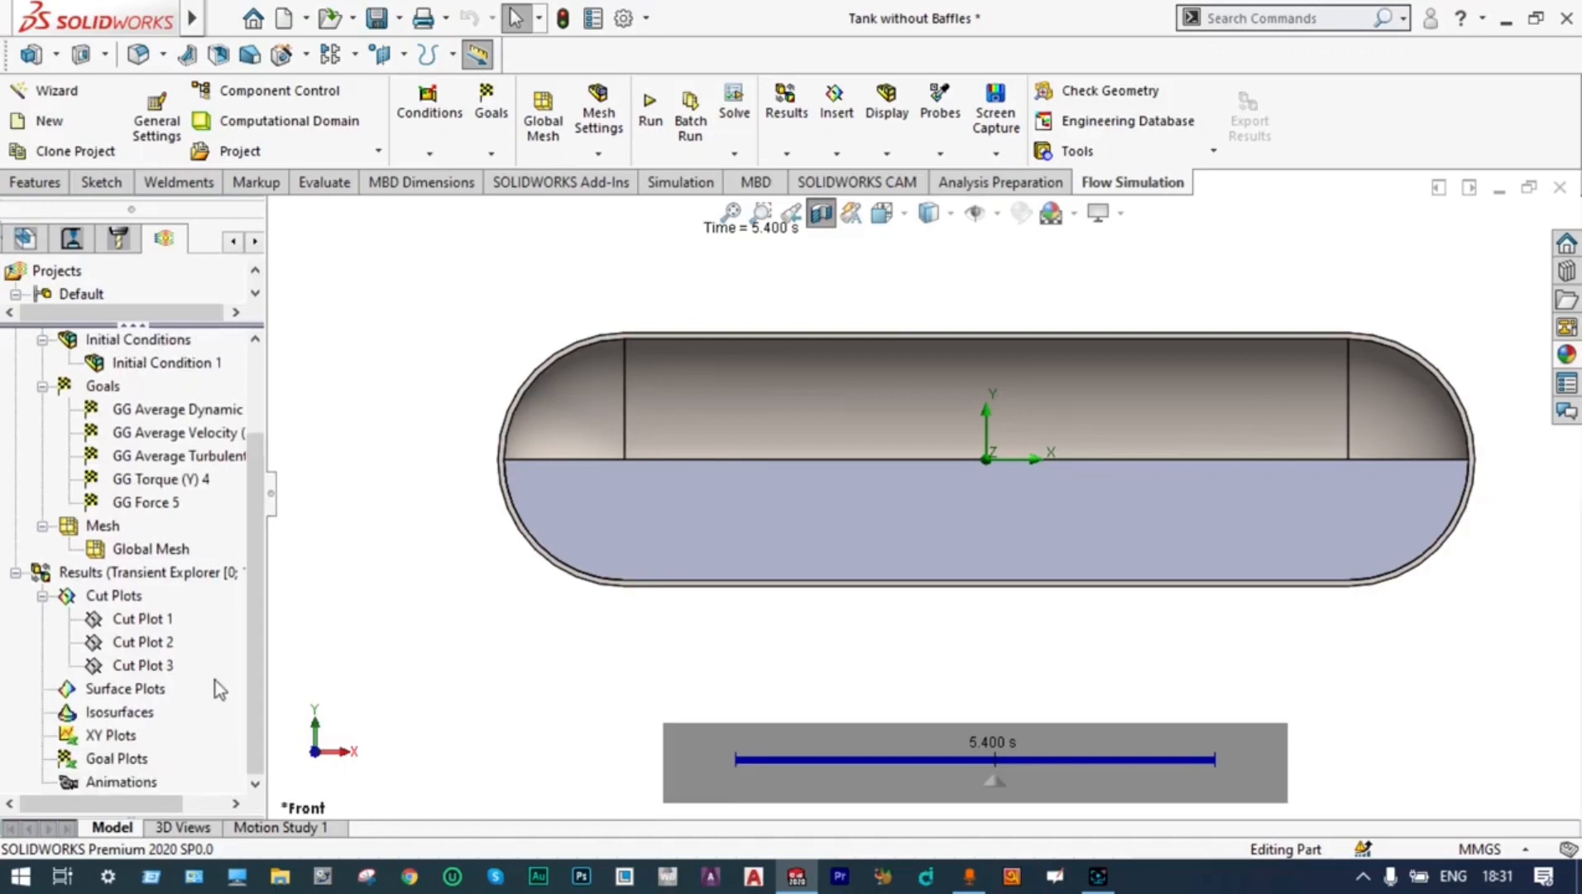
pyautogui.rightClick(141, 757)
pyautogui.click(158, 774)
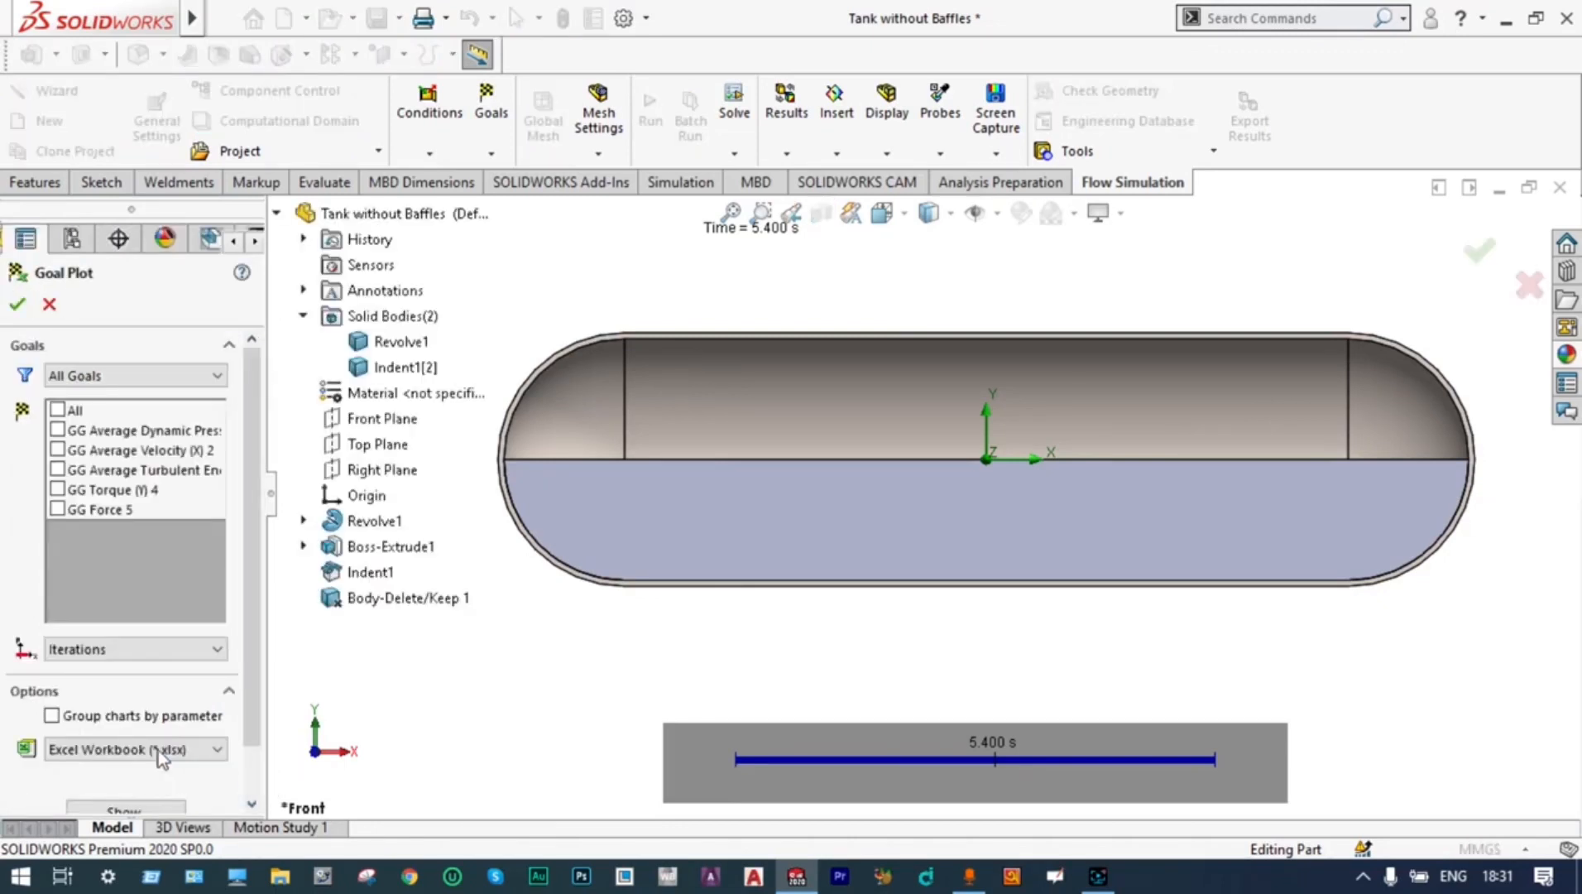
pyautogui.click(58, 410)
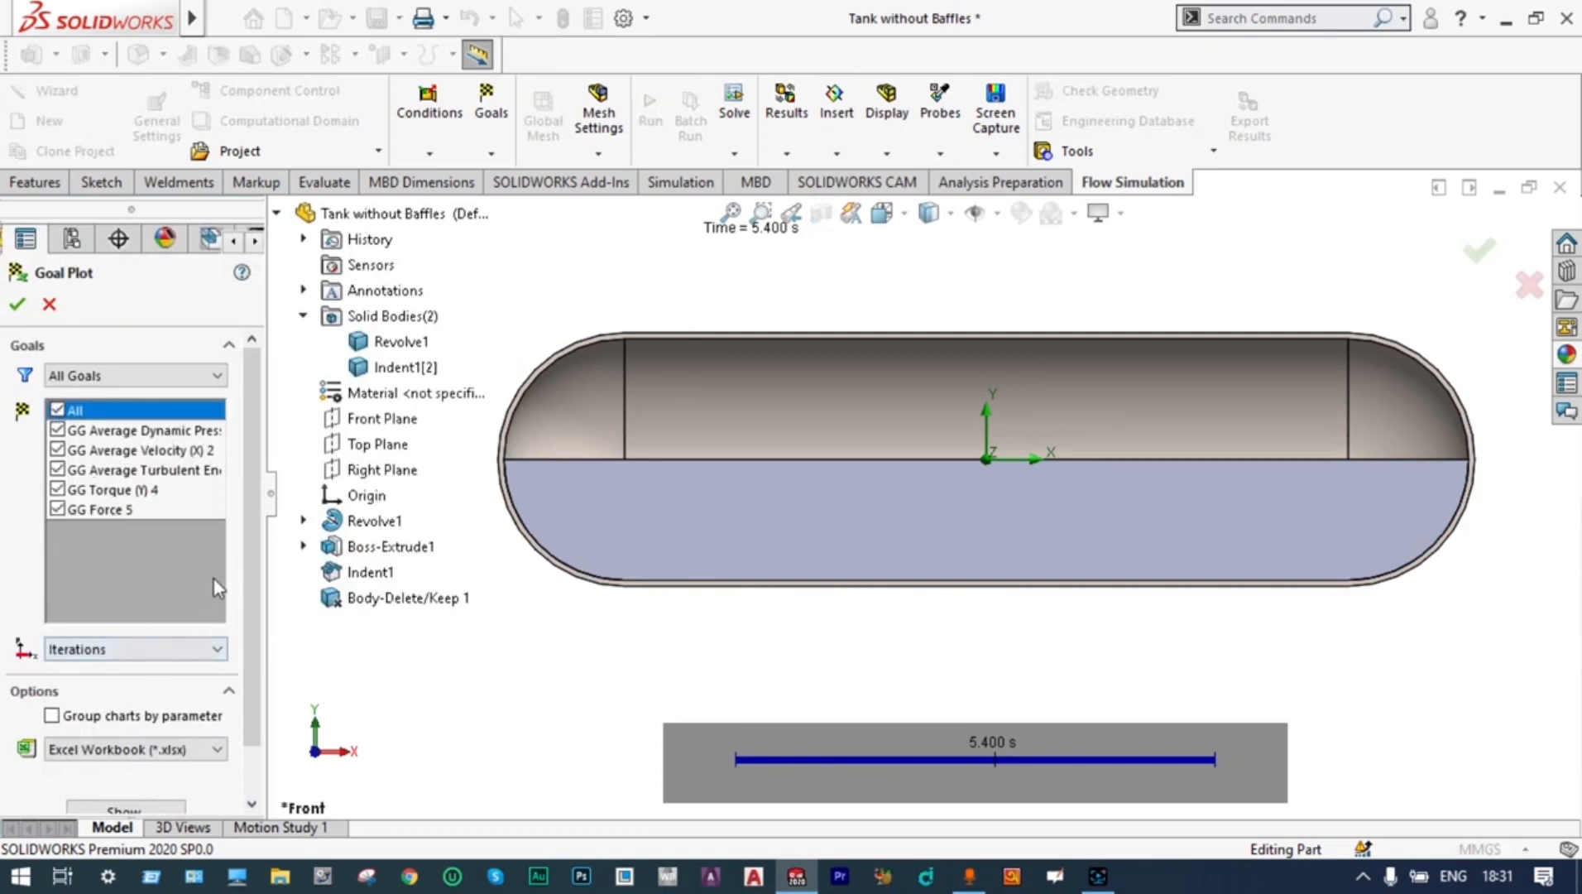
pyautogui.scroll(-2, 248, 538)
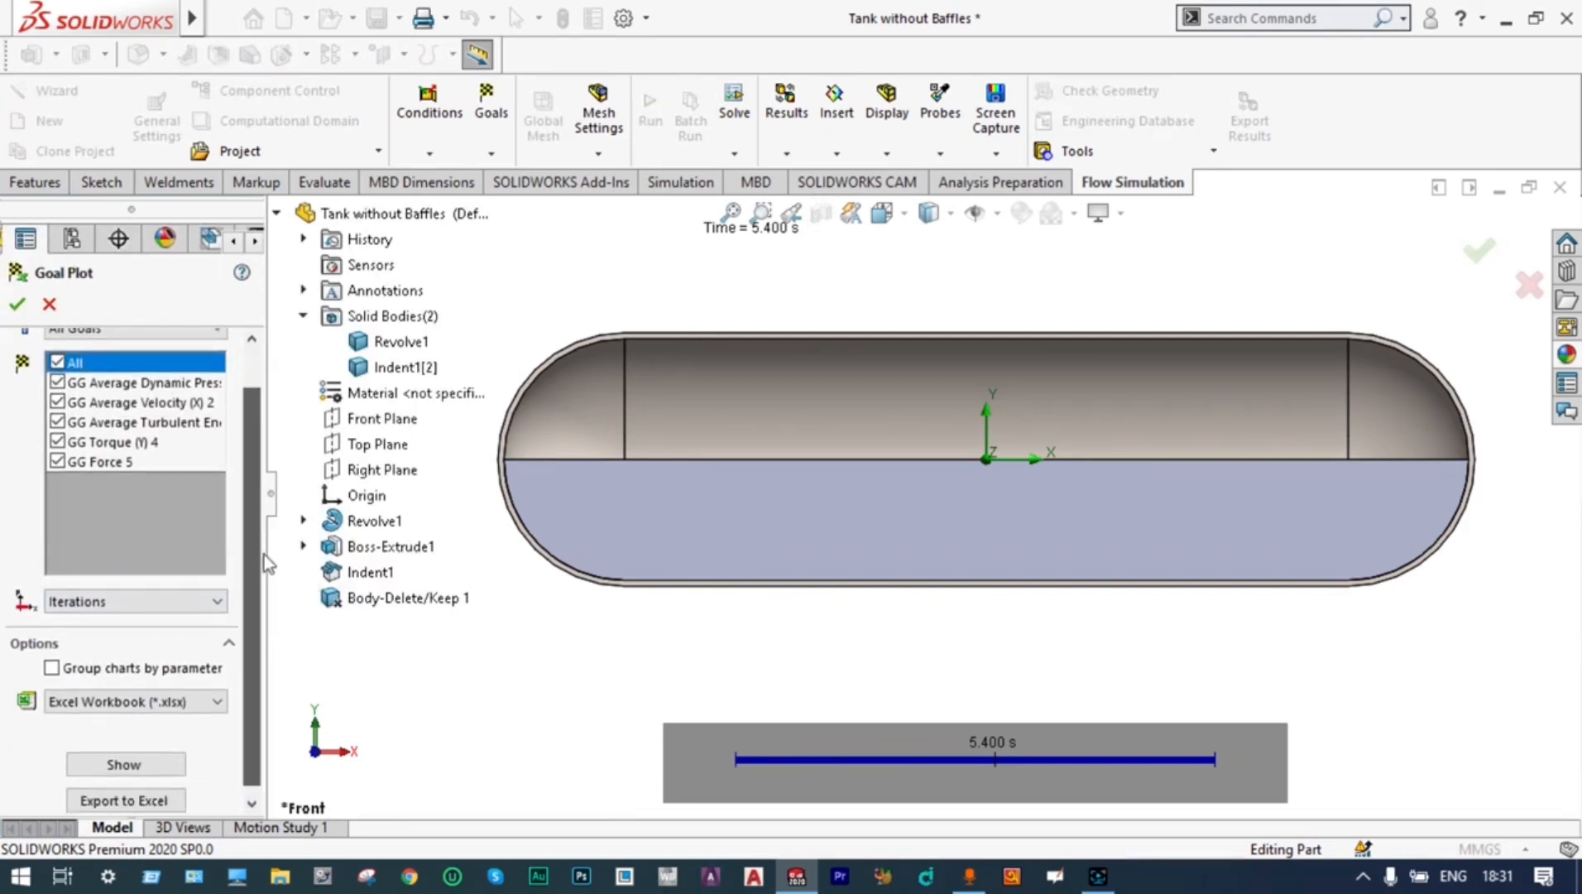
pyautogui.click(163, 752)
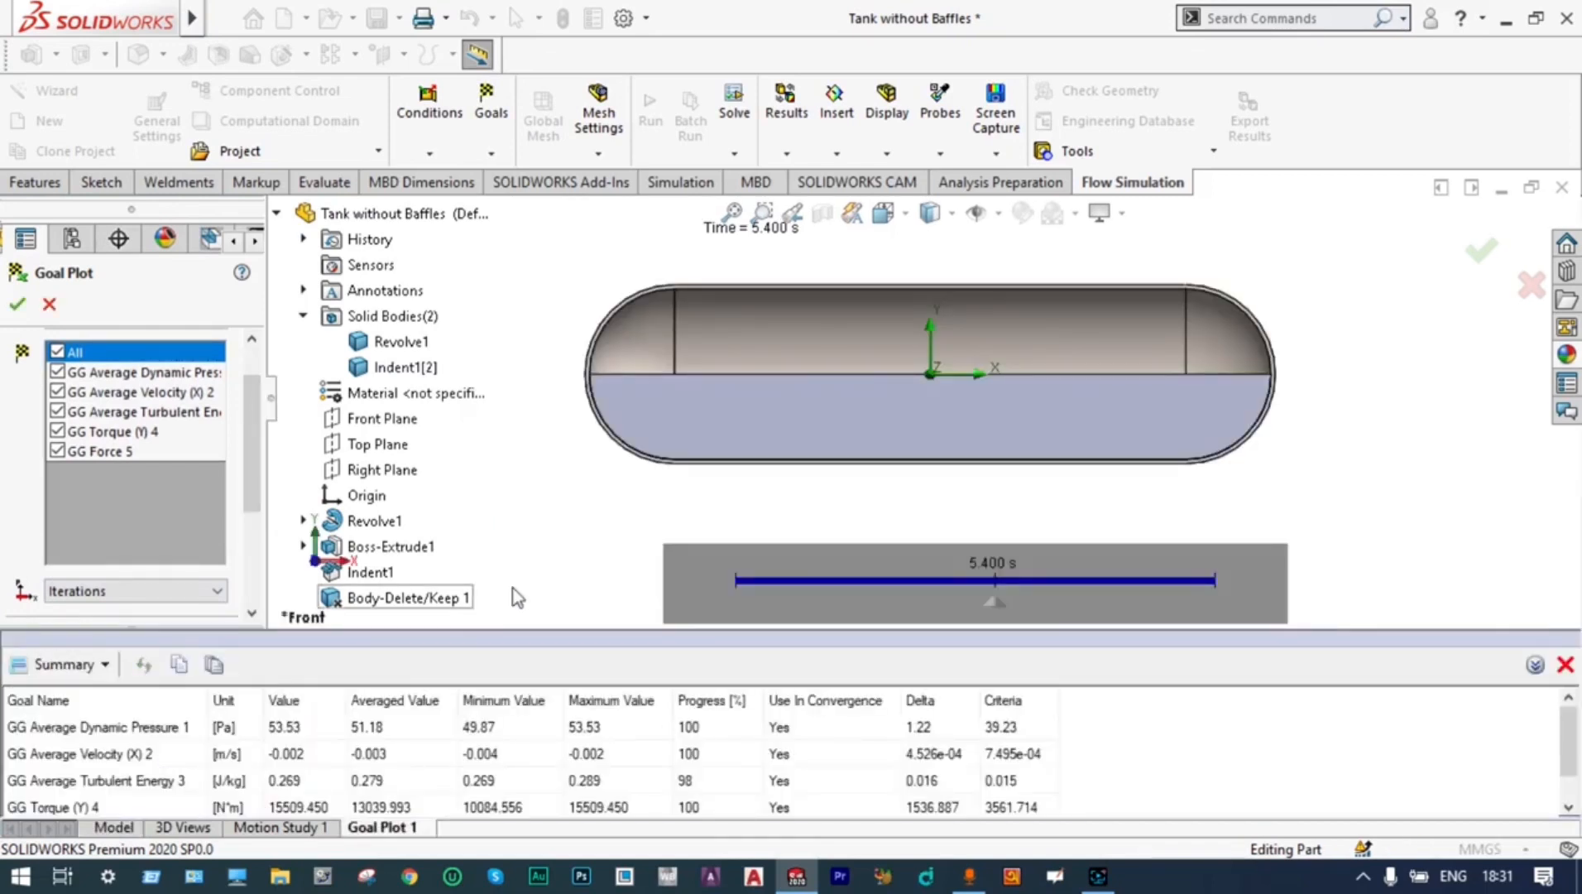
pyautogui.moveTo(520, 633); pyautogui.dragTo(520, 535)
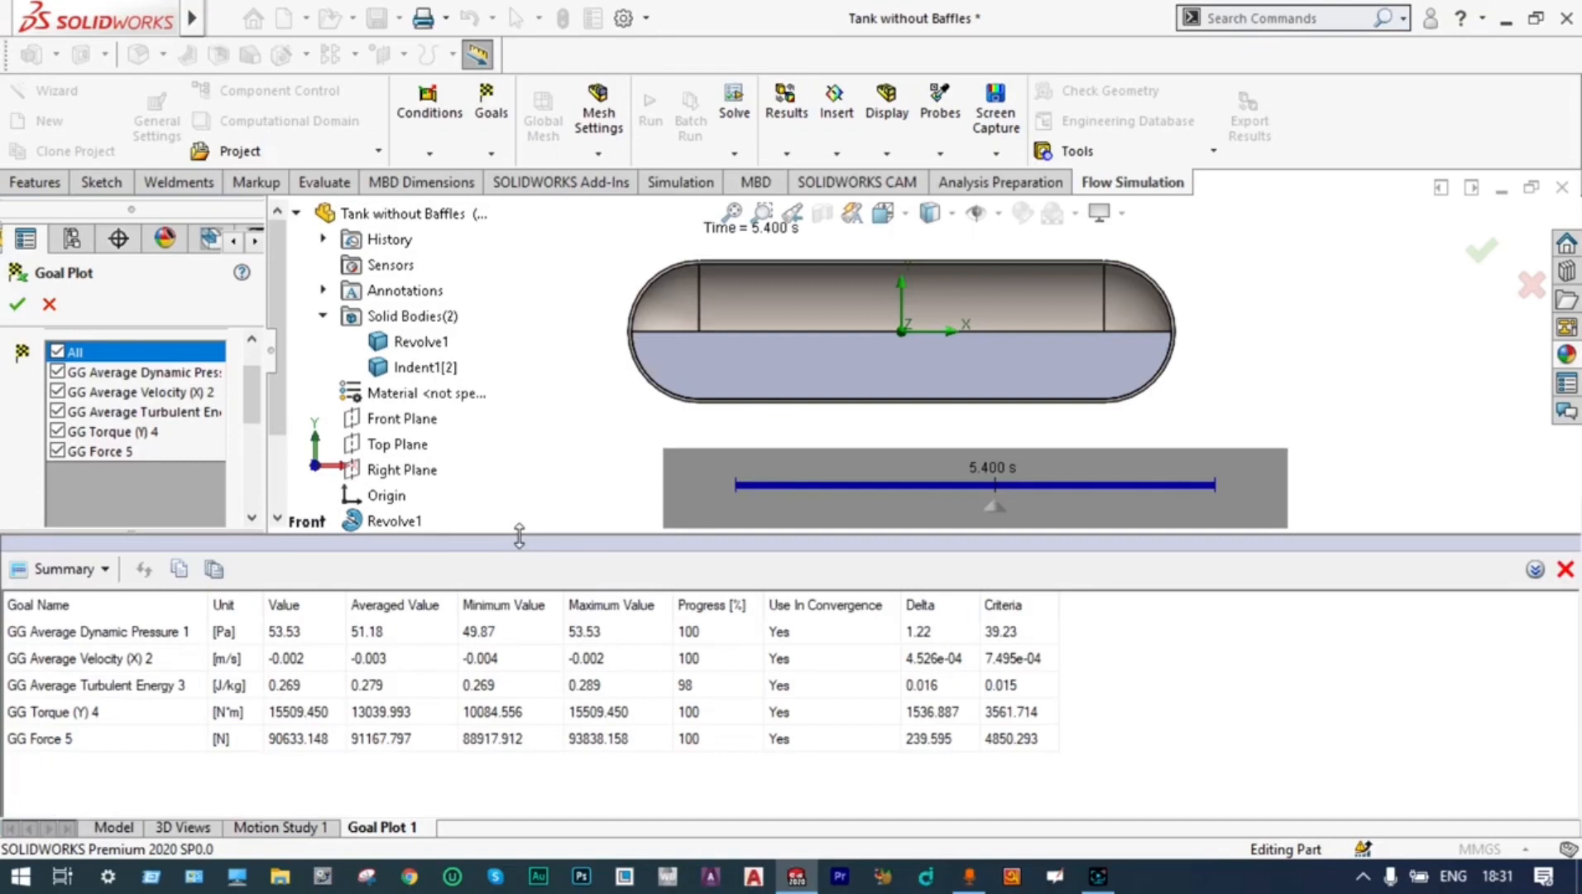
# Switch the goal plot from summary to history, examine the torque and force charts, and accept the goal plot
pyautogui.click(60, 568)
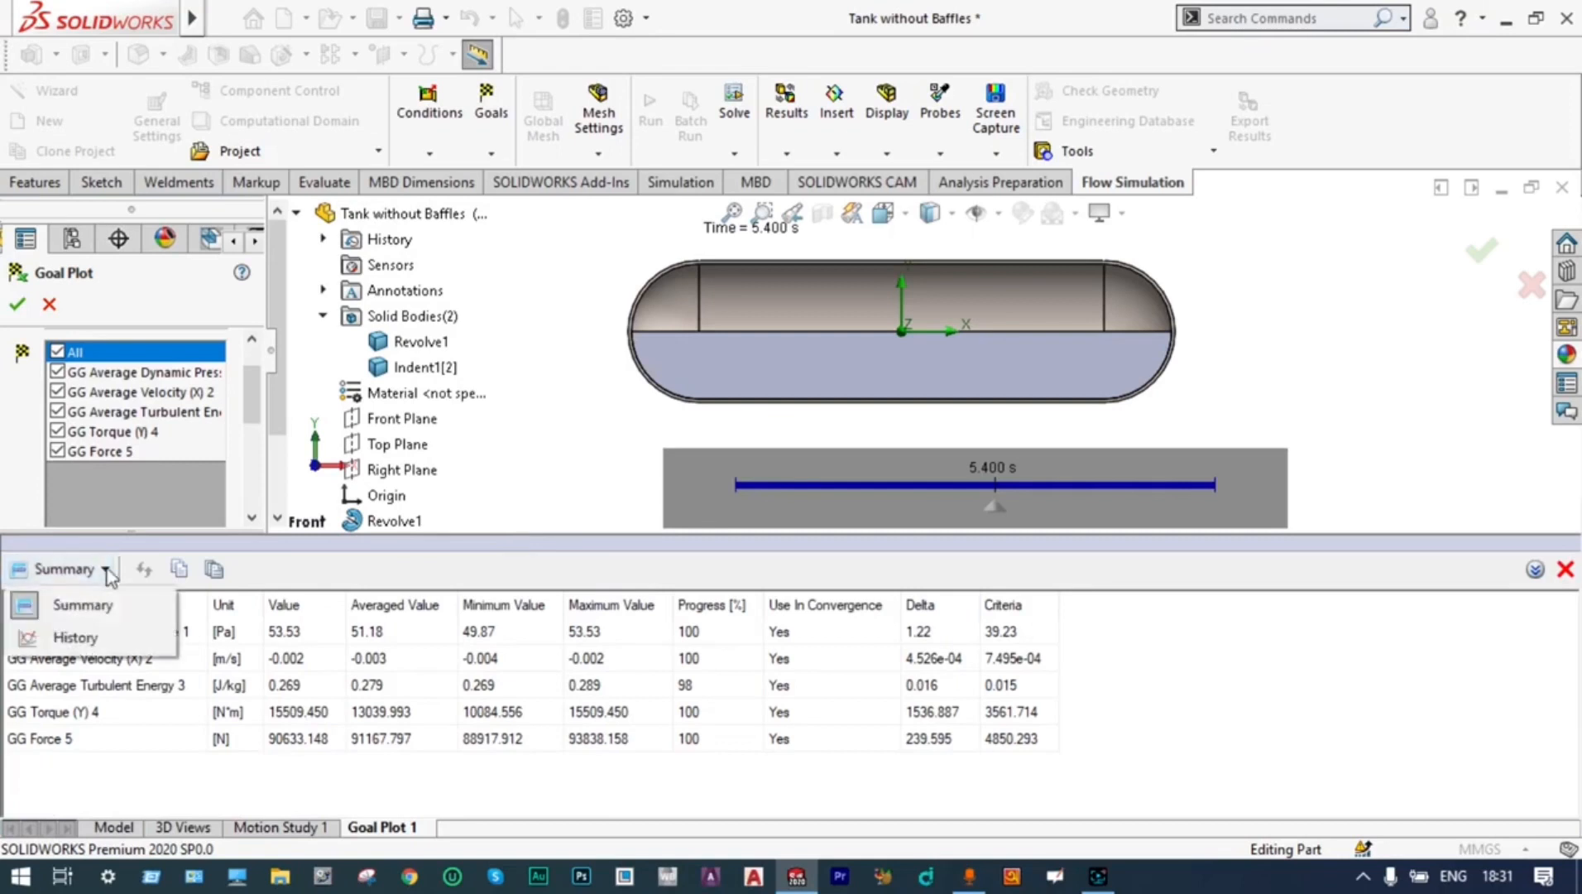
pyautogui.click(77, 638)
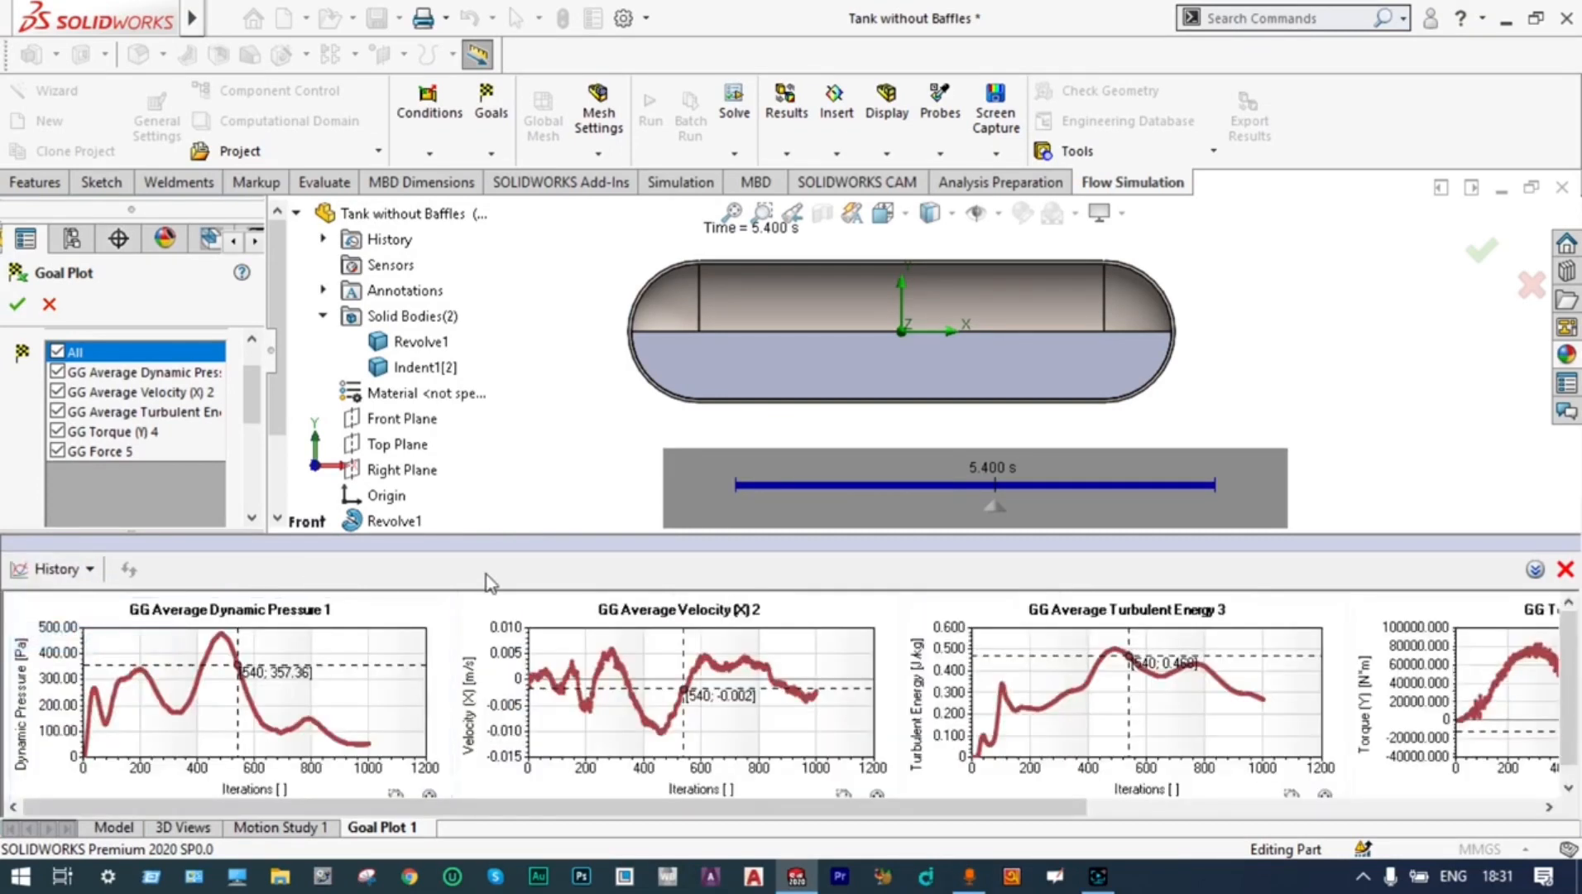
pyautogui.moveTo(929, 807); pyautogui.dragTo(1454, 803)
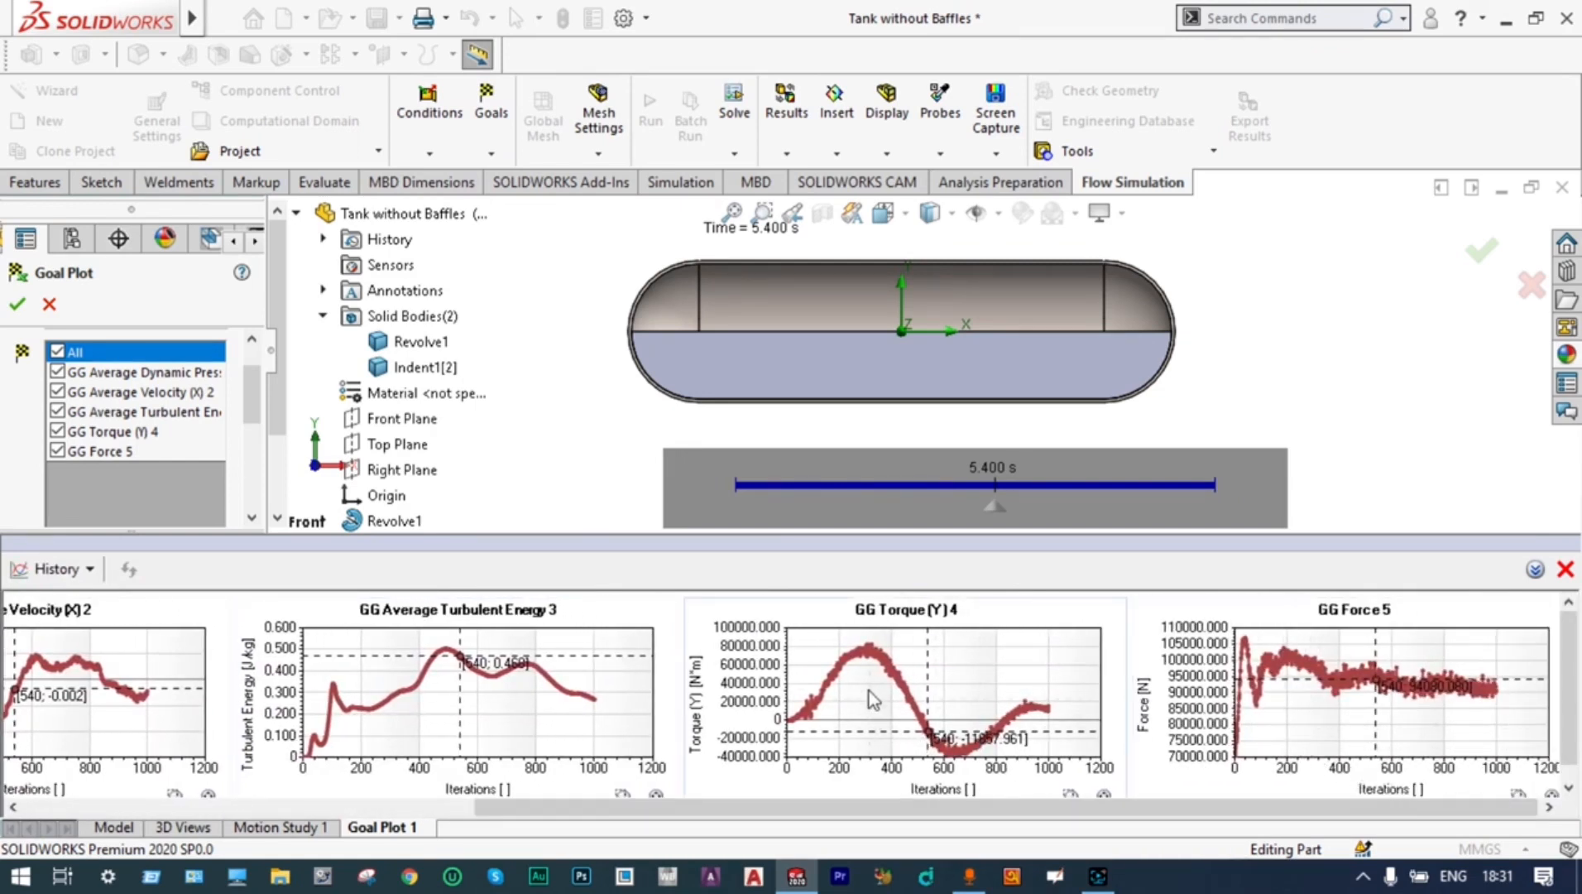
pyautogui.moveTo(869, 650)
pyautogui.moveTo(958, 770)
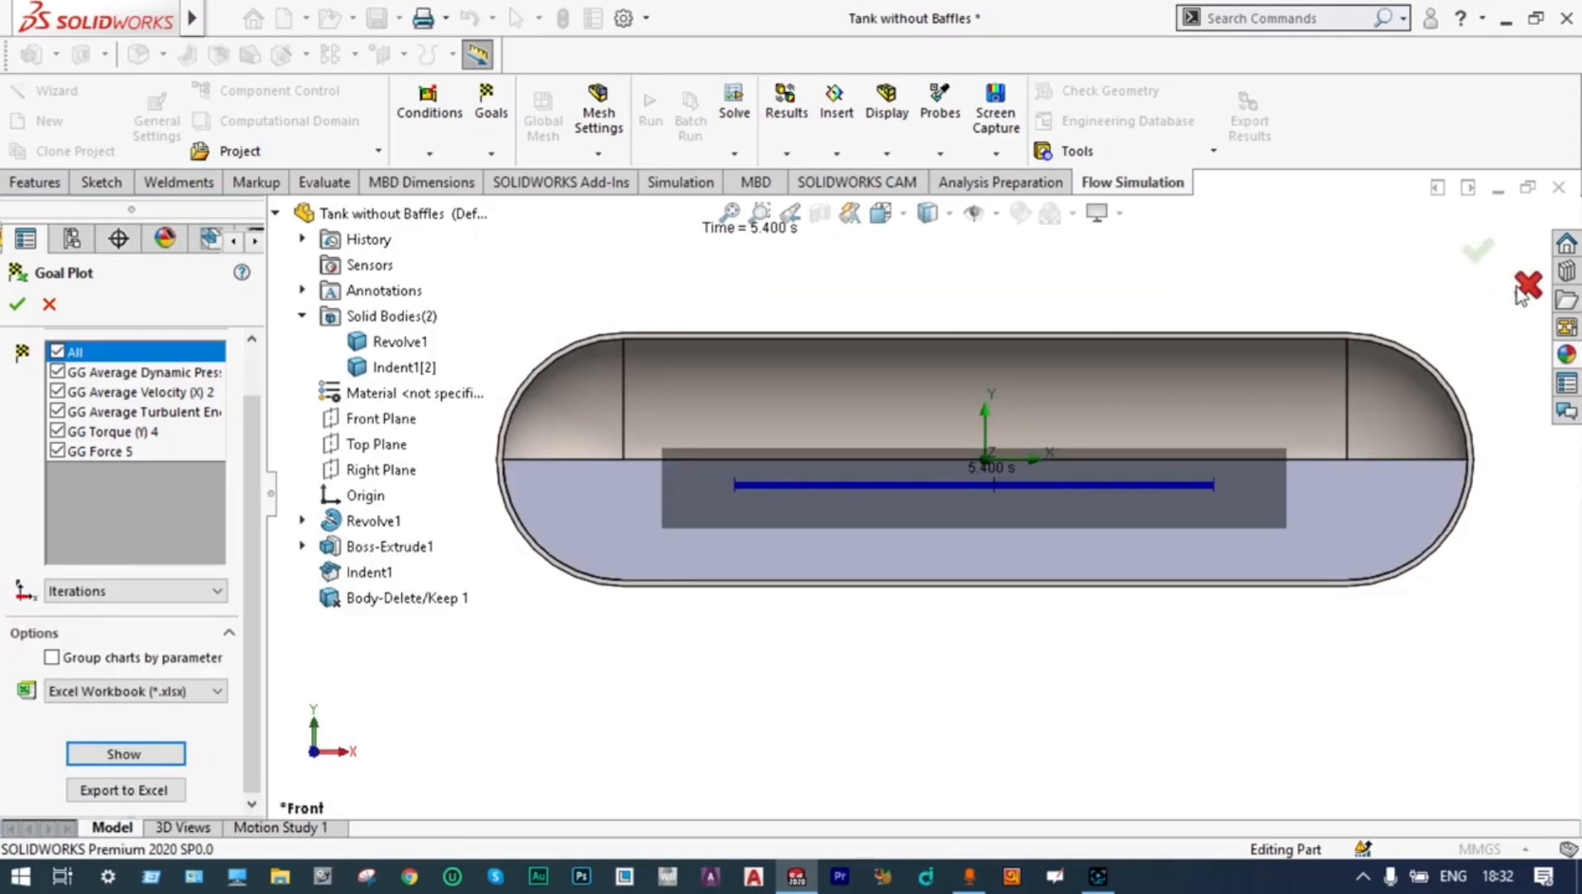
pyautogui.click(1477, 251)
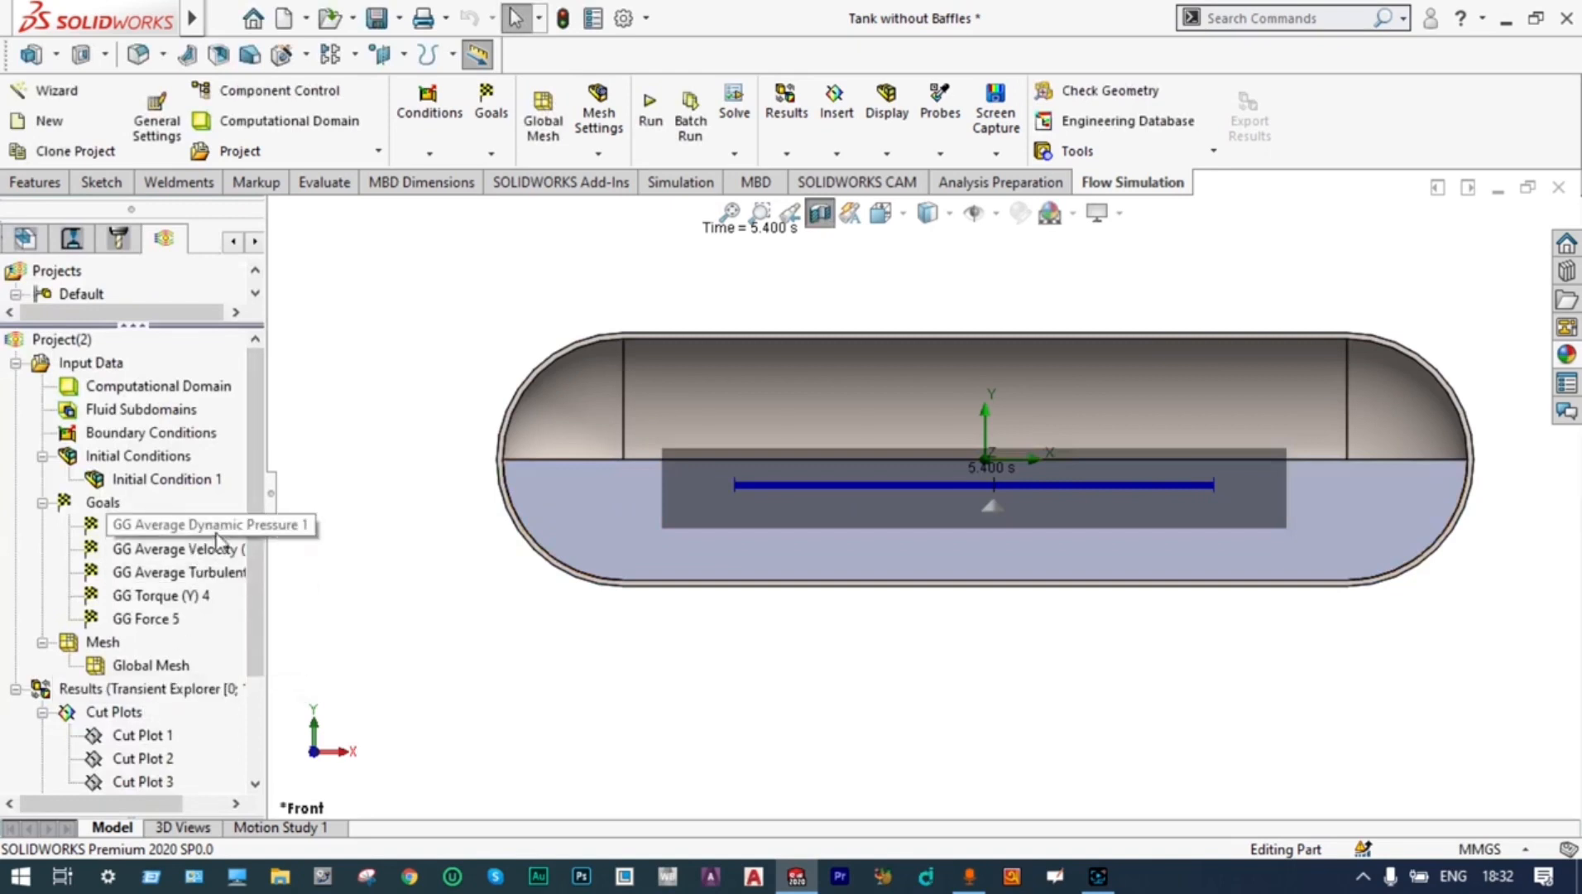
# Turn off Transient Explorer for the results
pyautogui.moveTo(255, 490); pyautogui.dragTo(261, 582)
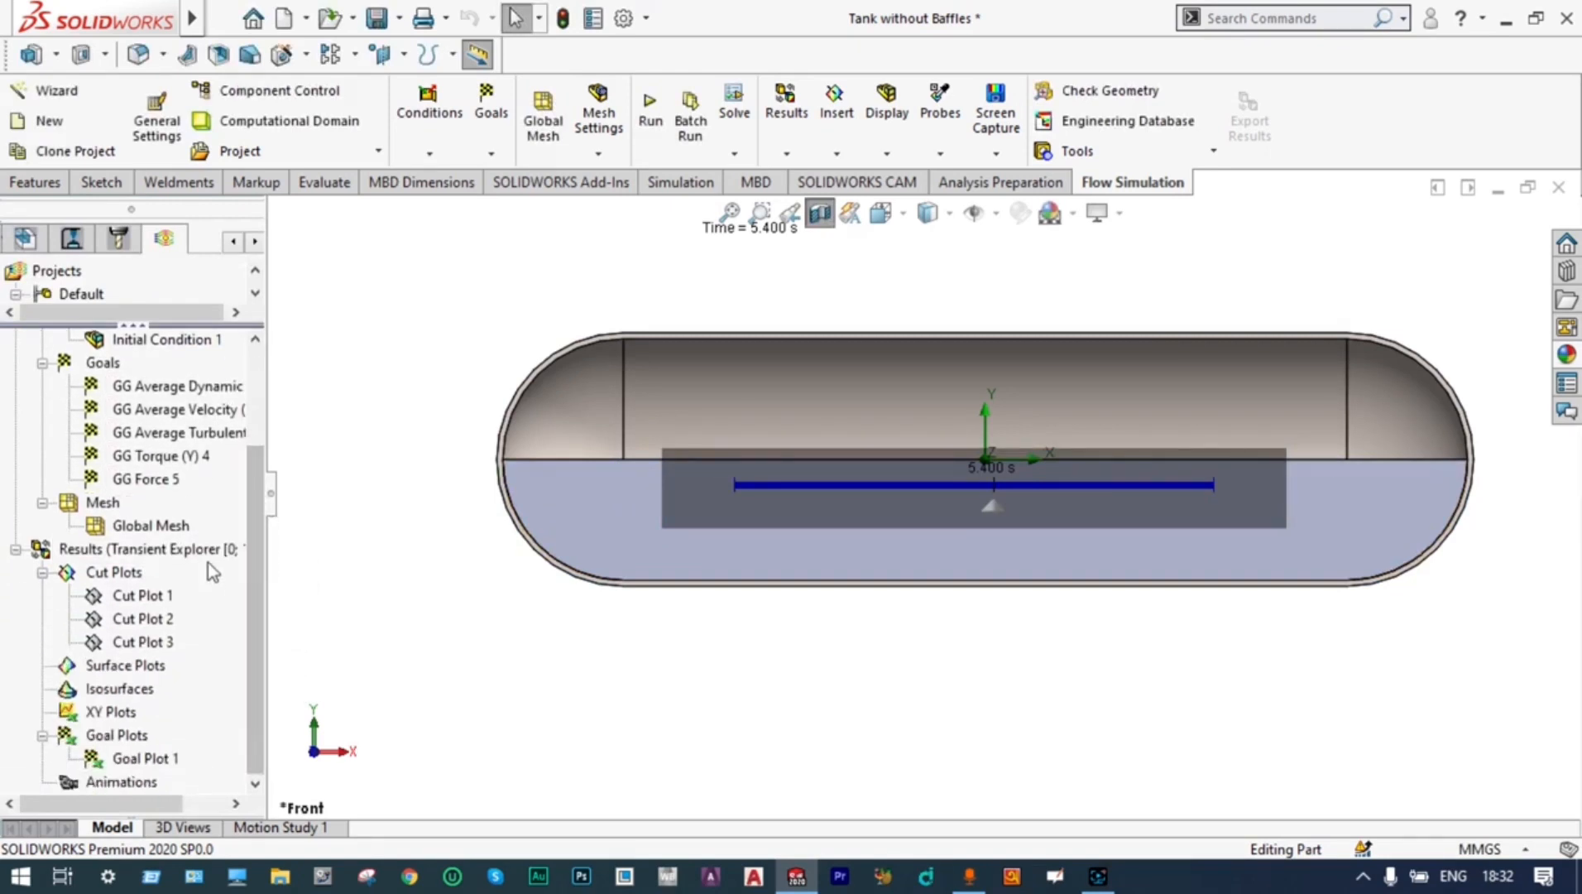
pyautogui.rightClick(206, 548)
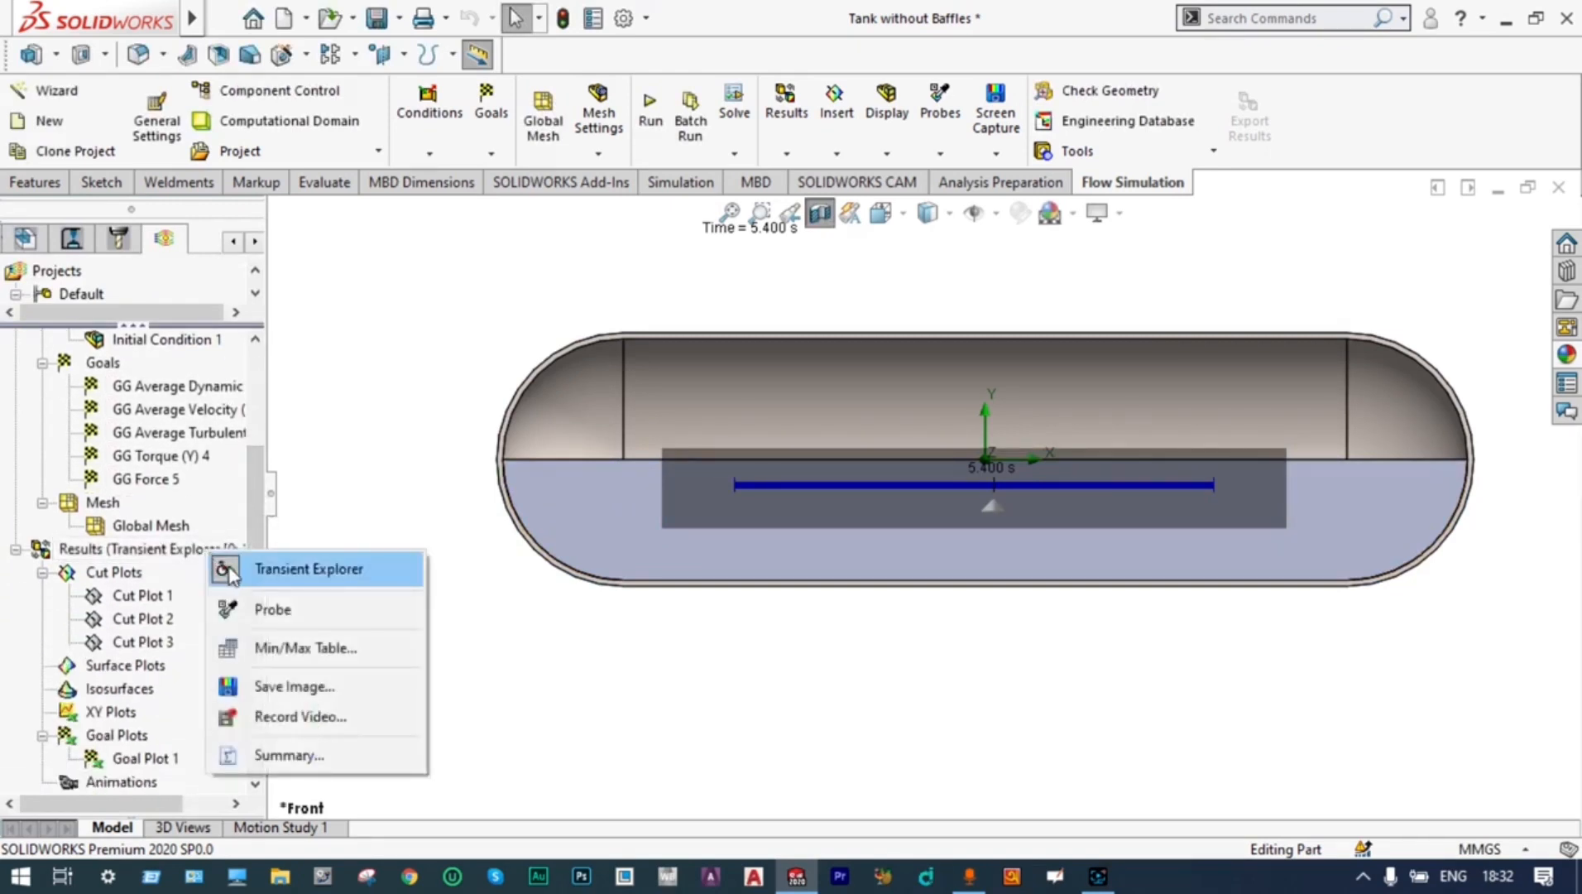
pyautogui.click(228, 570)
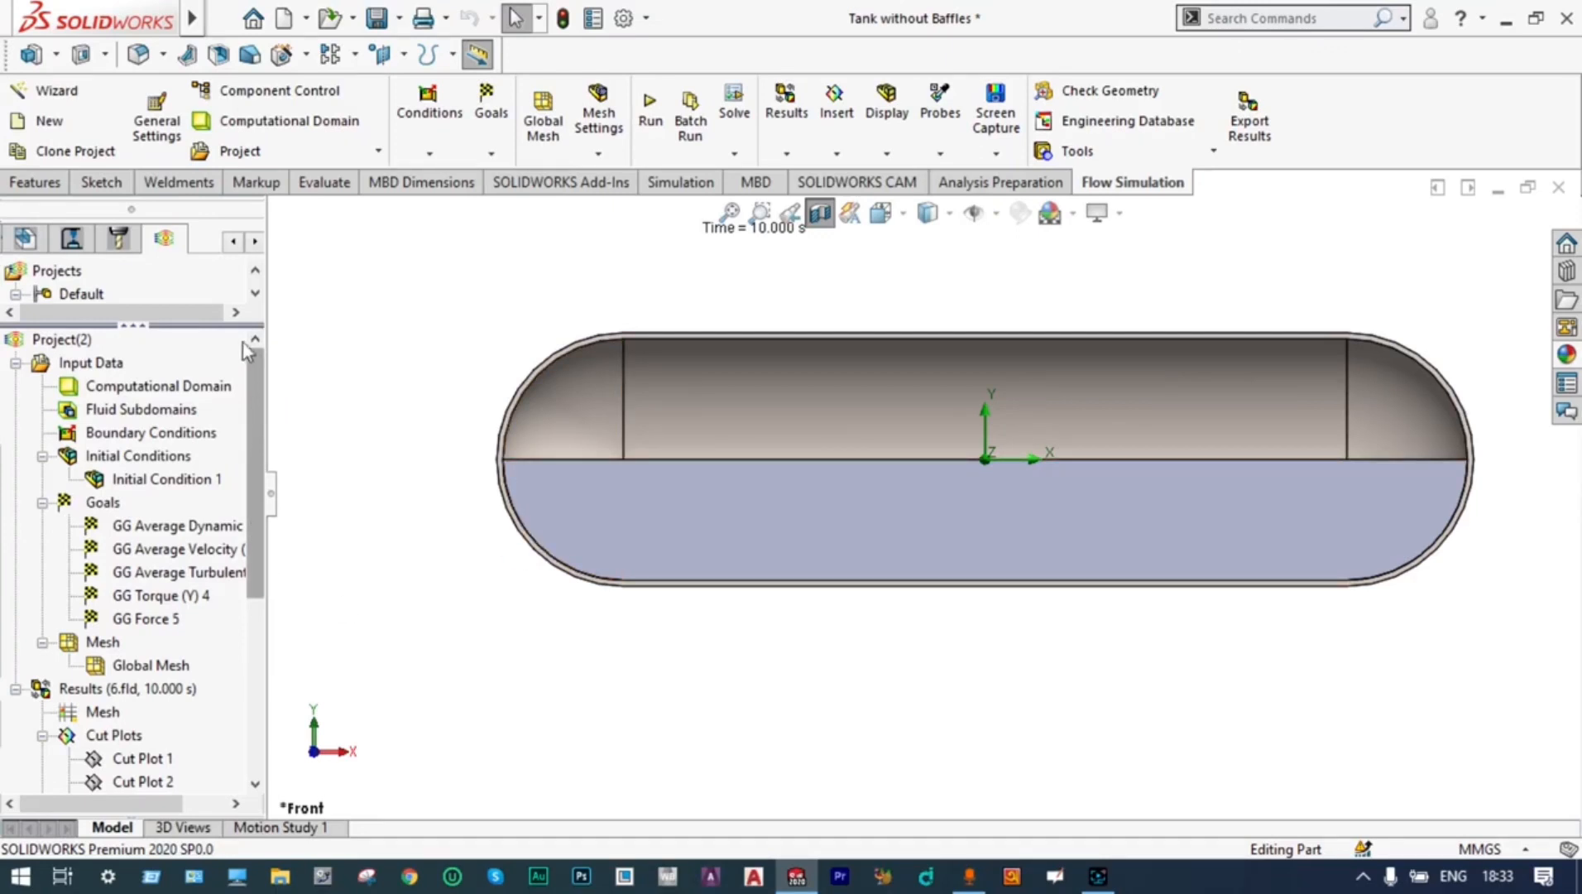
# Clone Project(2) in the current configuration without copying its results
pyautogui.rightClick(116, 340)
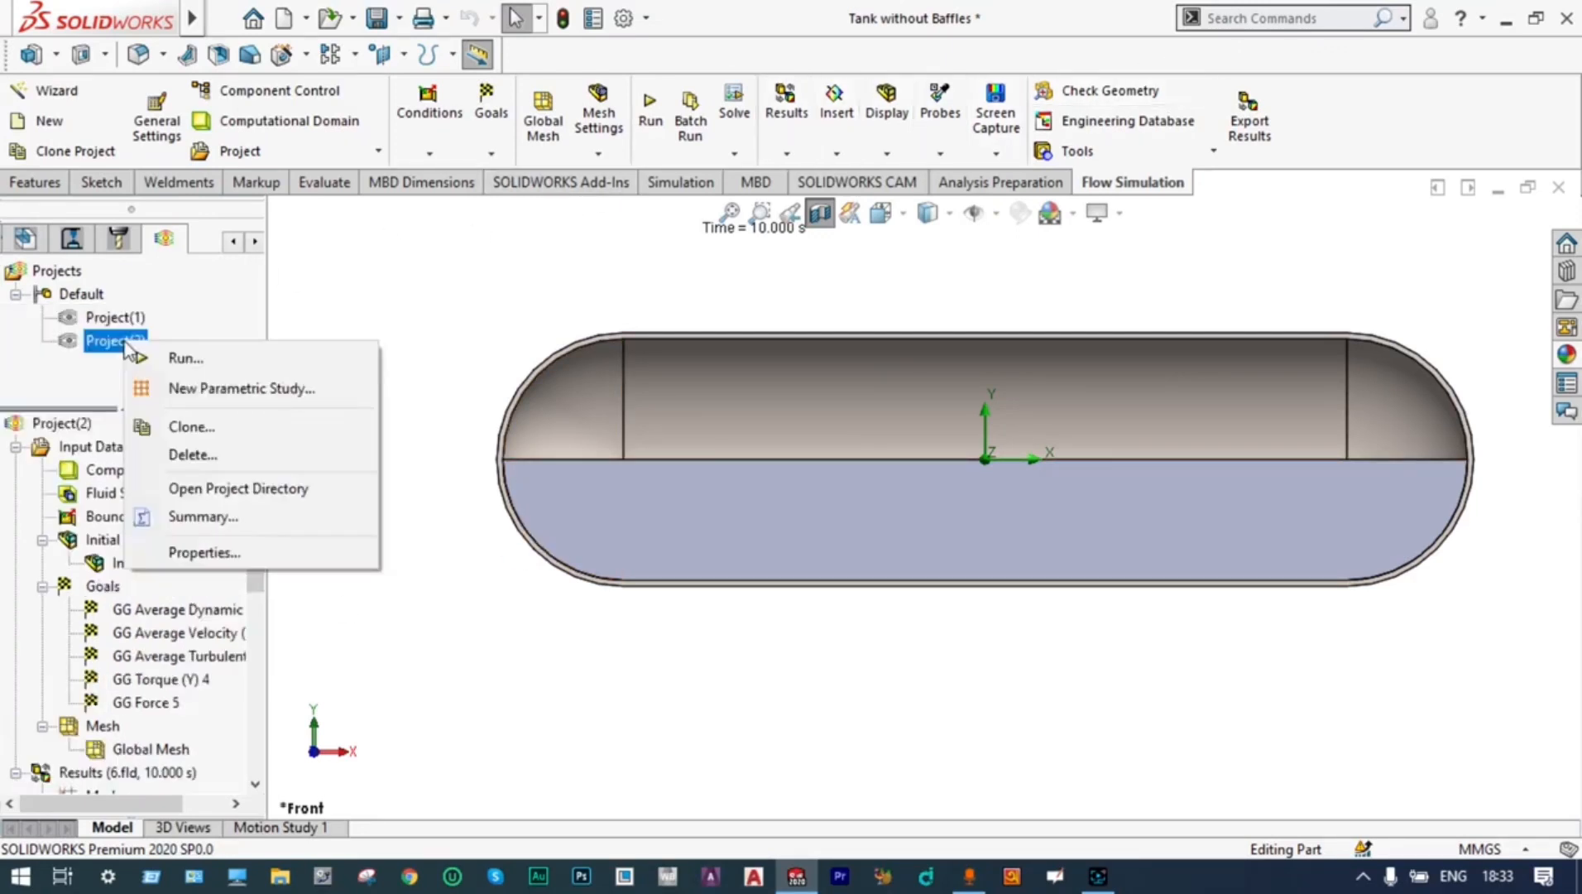
pyautogui.click(188, 426)
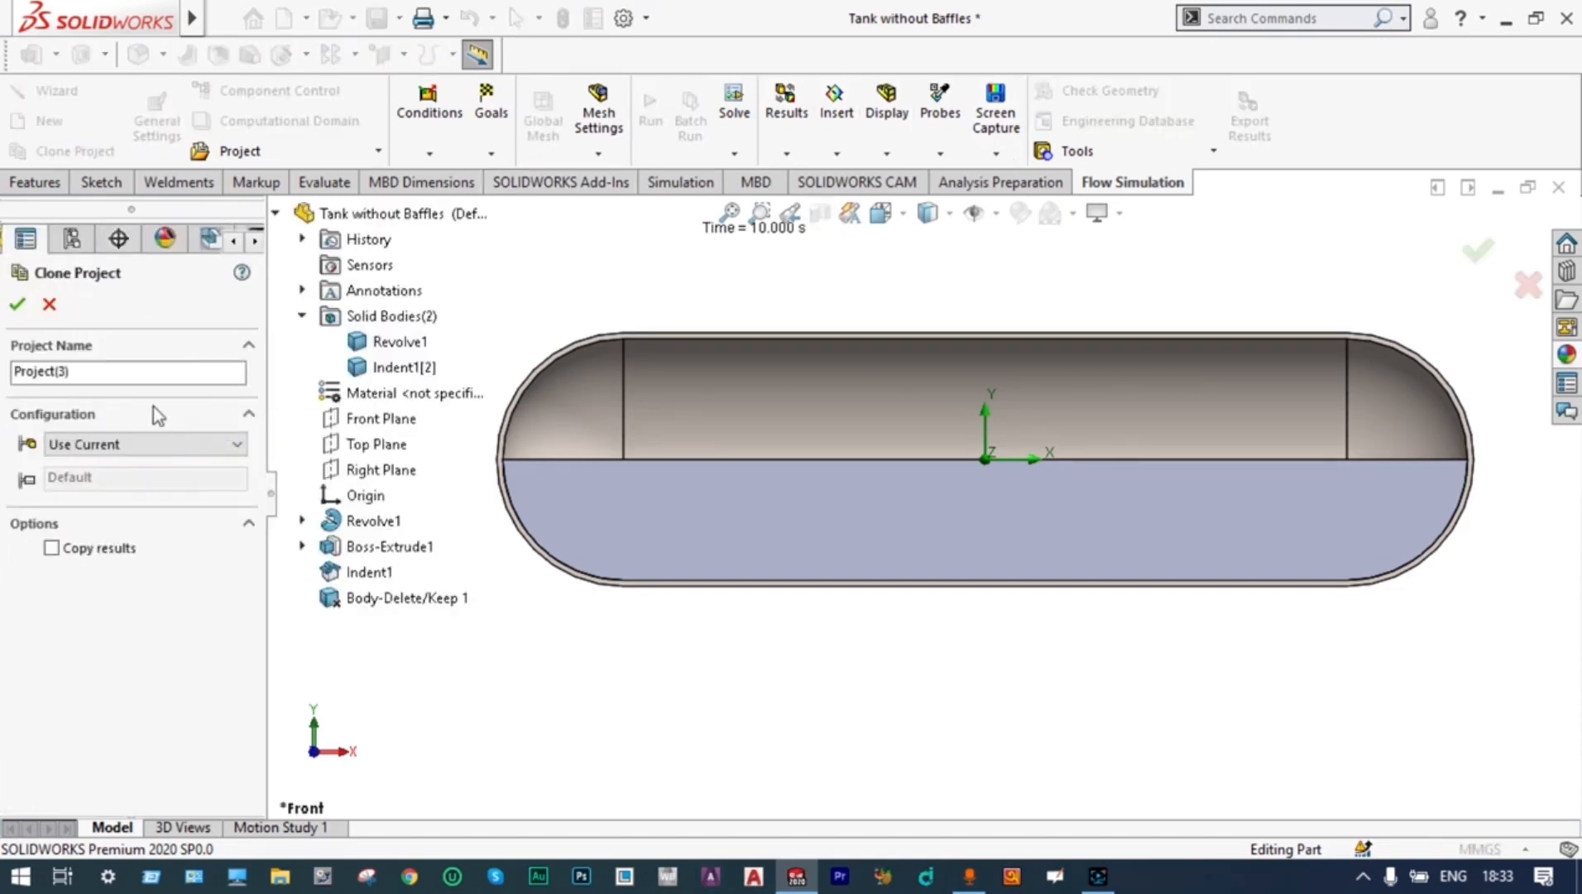
pyautogui.click(17, 306)
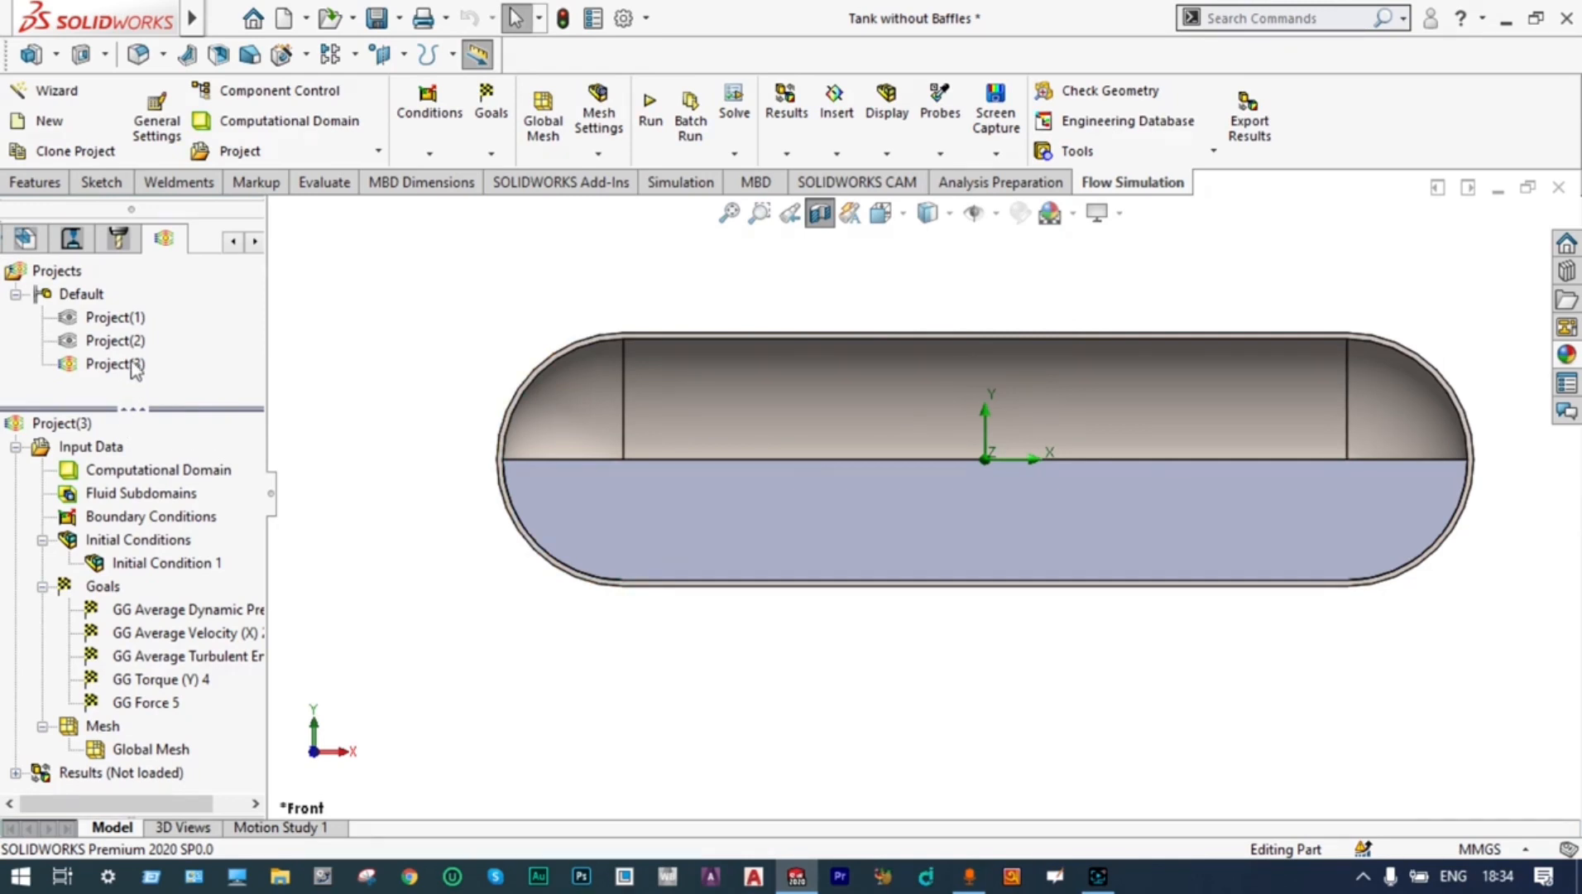
# Sketch a vertical line about 1816 mm long on the Front Plane, centred on the origin inside the tank
pyautogui.click(236, 242)
pyautogui.click(236, 241)
pyautogui.click(235, 242)
pyautogui.click(236, 241)
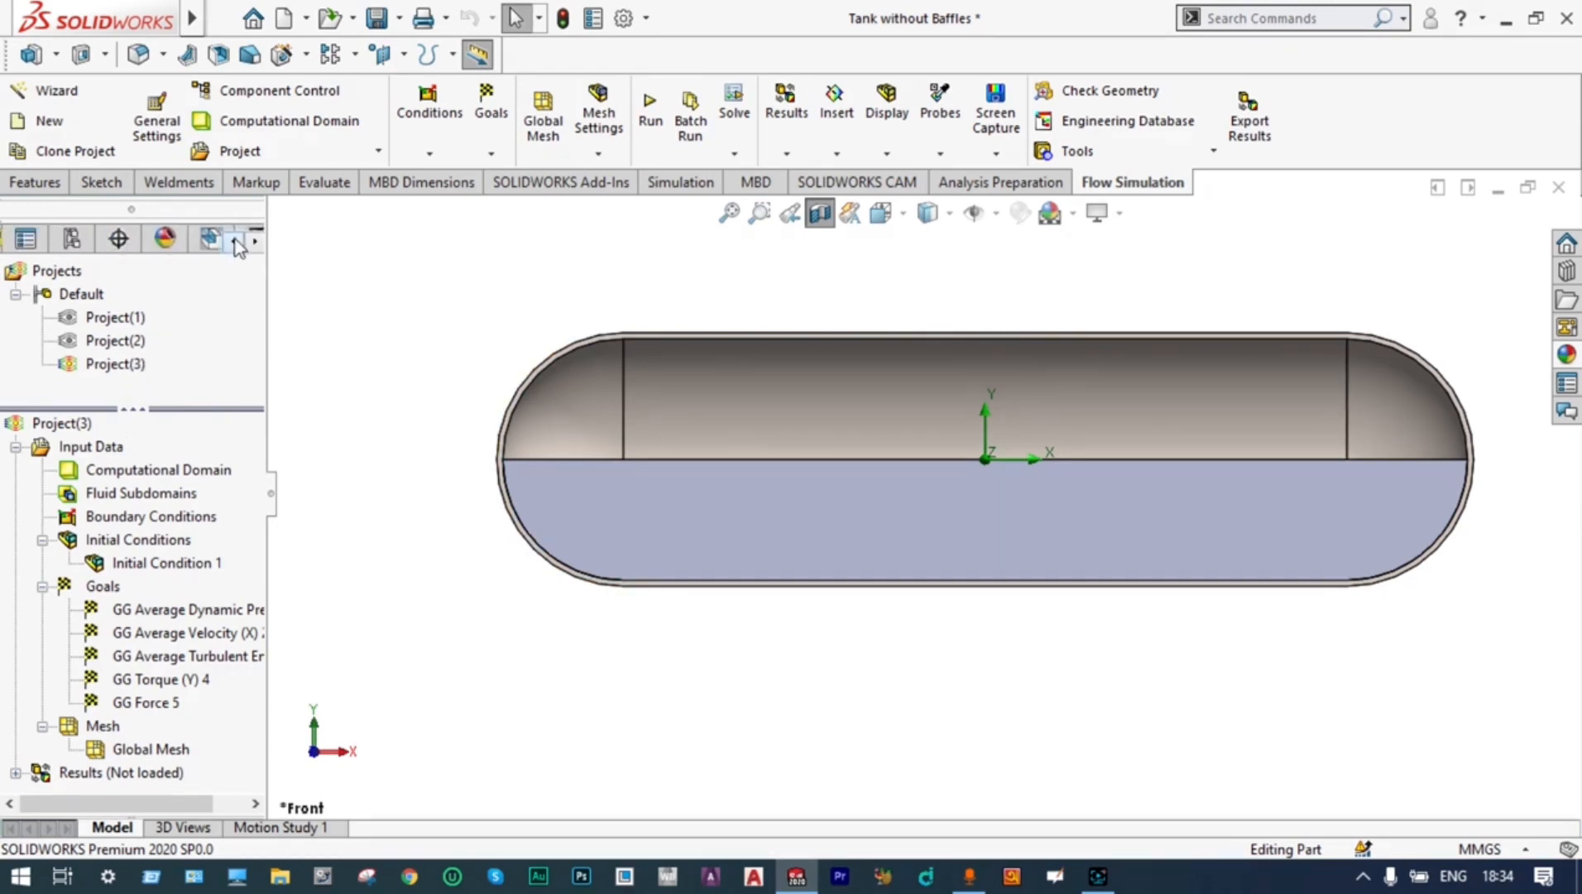
pyautogui.click(236, 241)
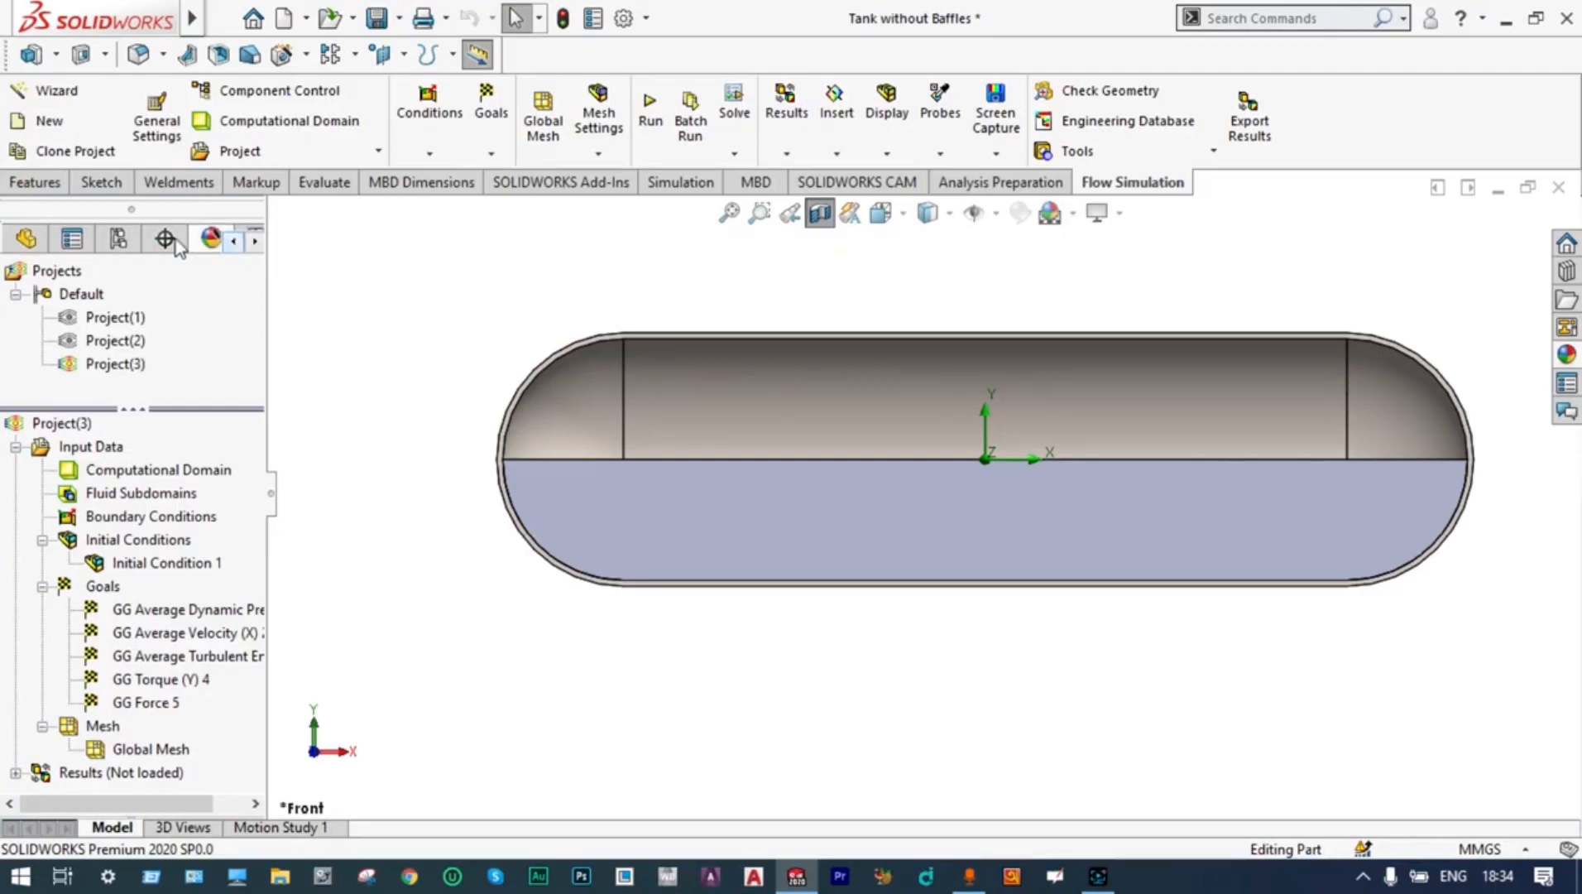
pyautogui.click(19, 240)
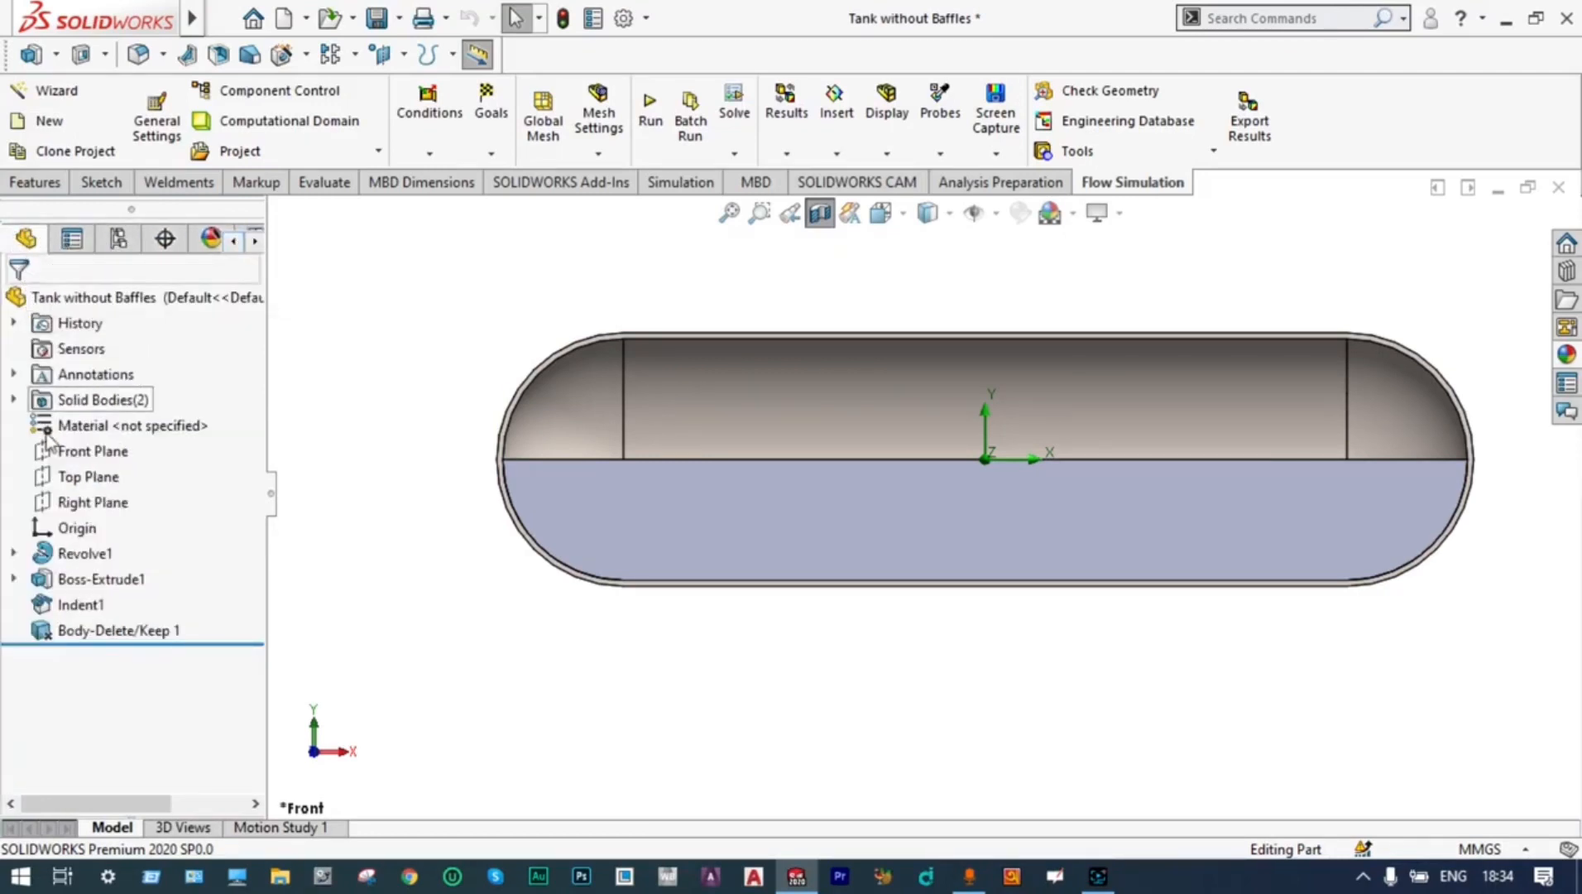
pyautogui.click(90, 457)
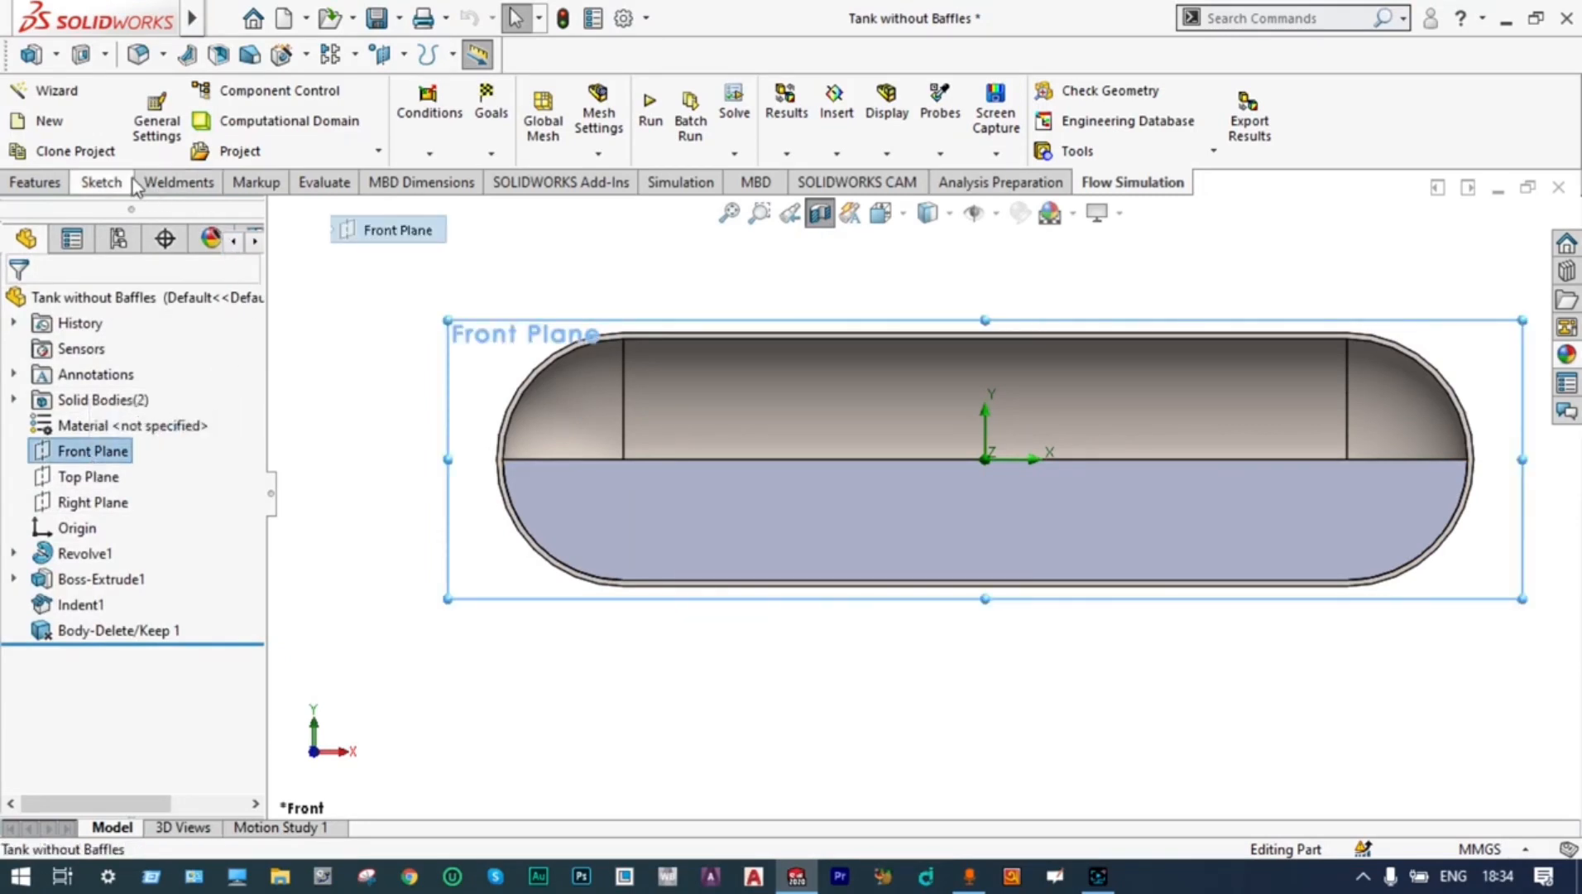
pyautogui.click(101, 182)
pyautogui.click(154, 96)
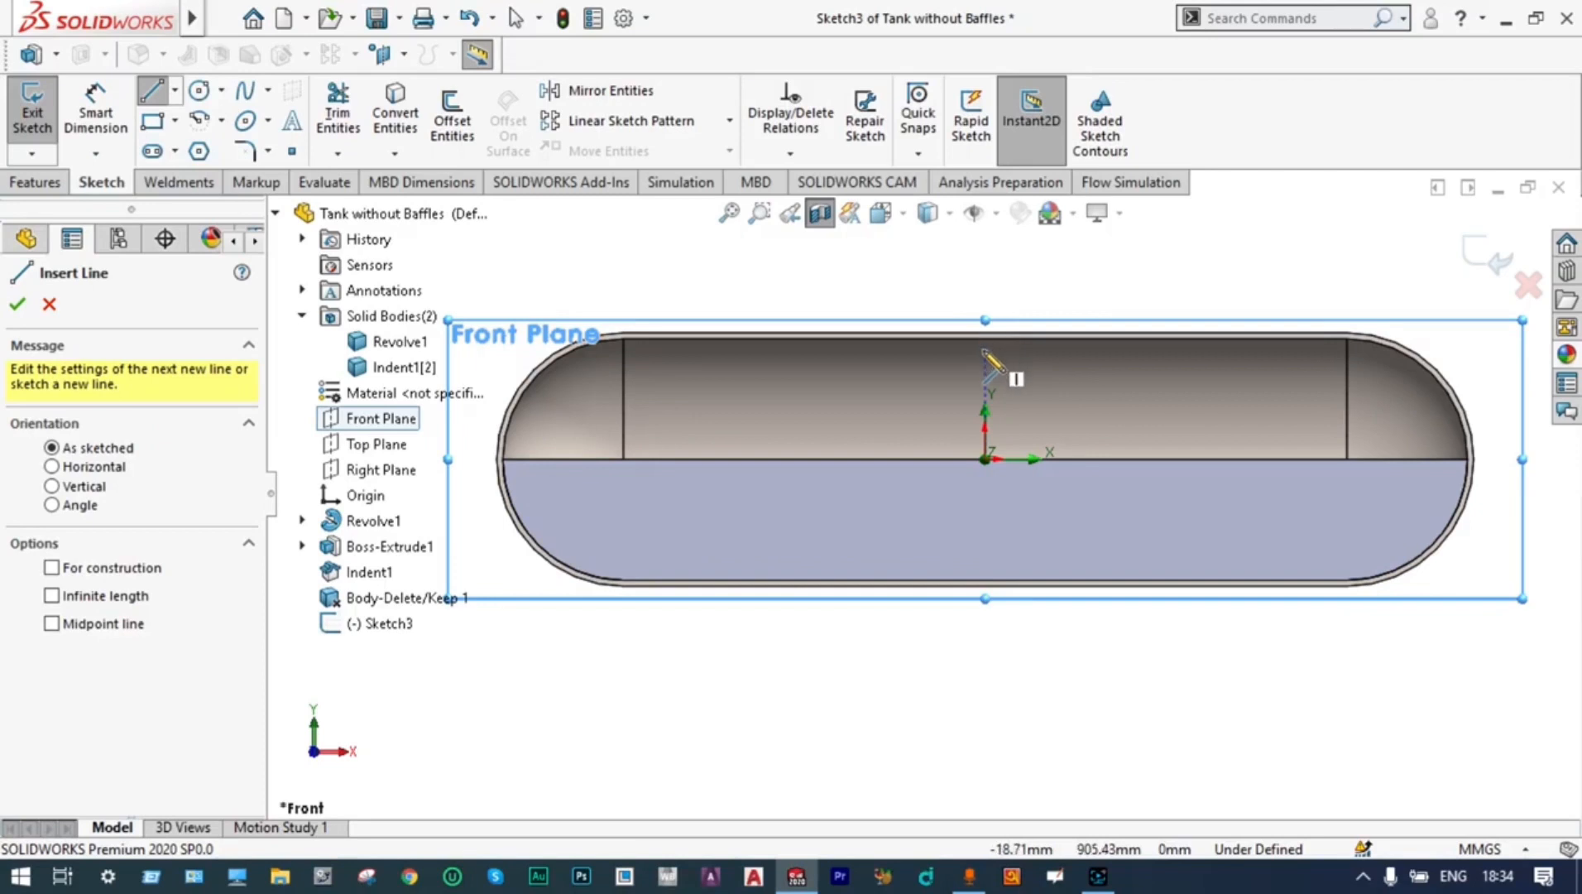
pyautogui.scroll(-2, 983, 348)
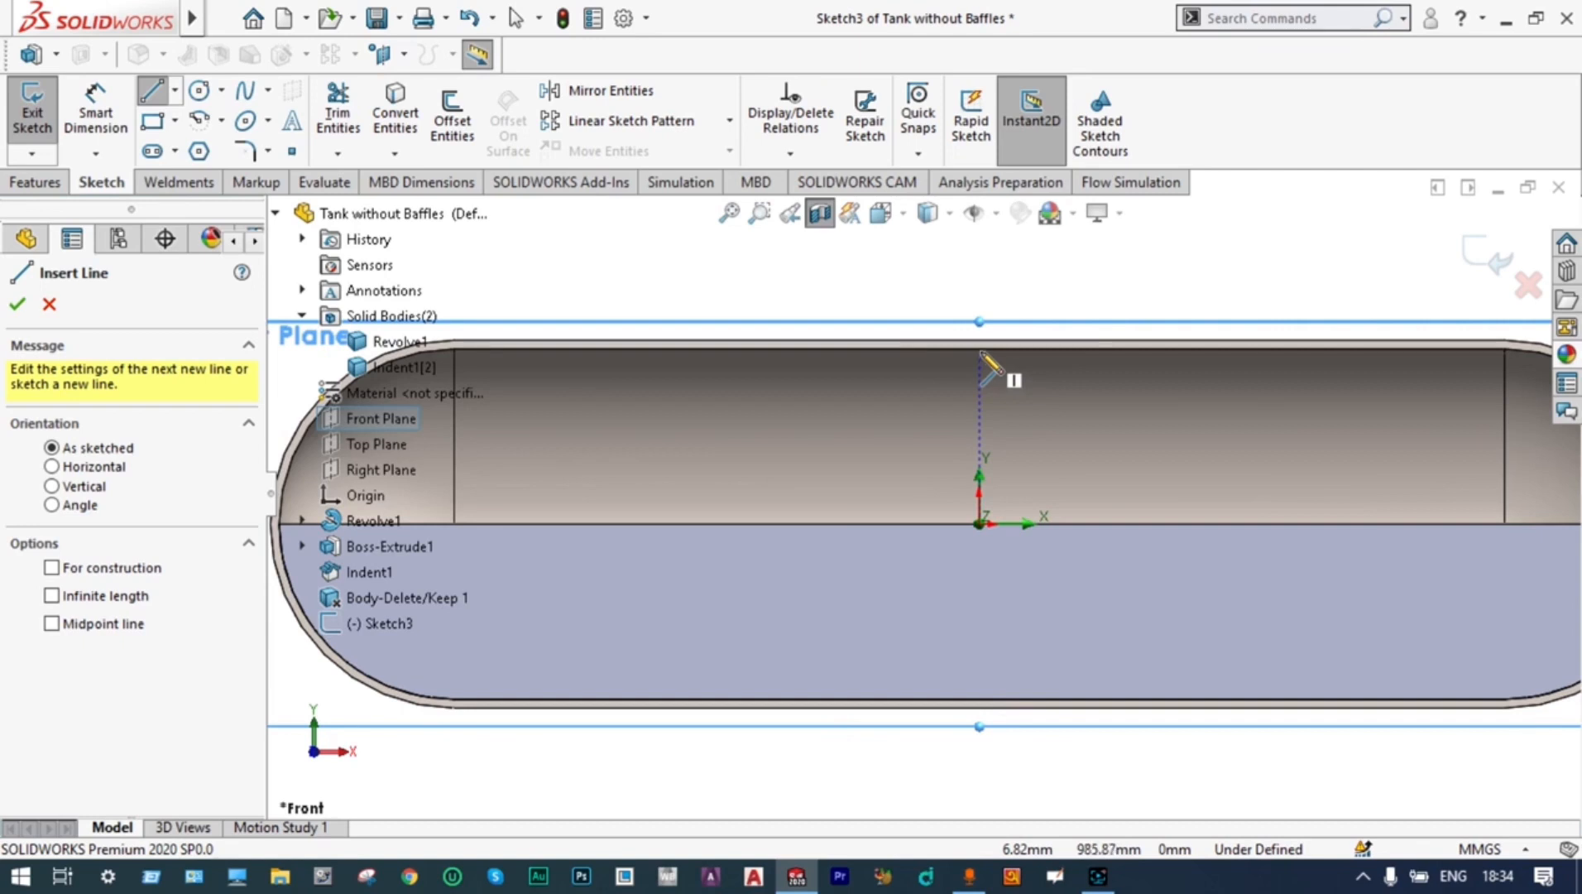
pyautogui.click(980, 354)
pyautogui.click(981, 701)
pyautogui.press('Escape')
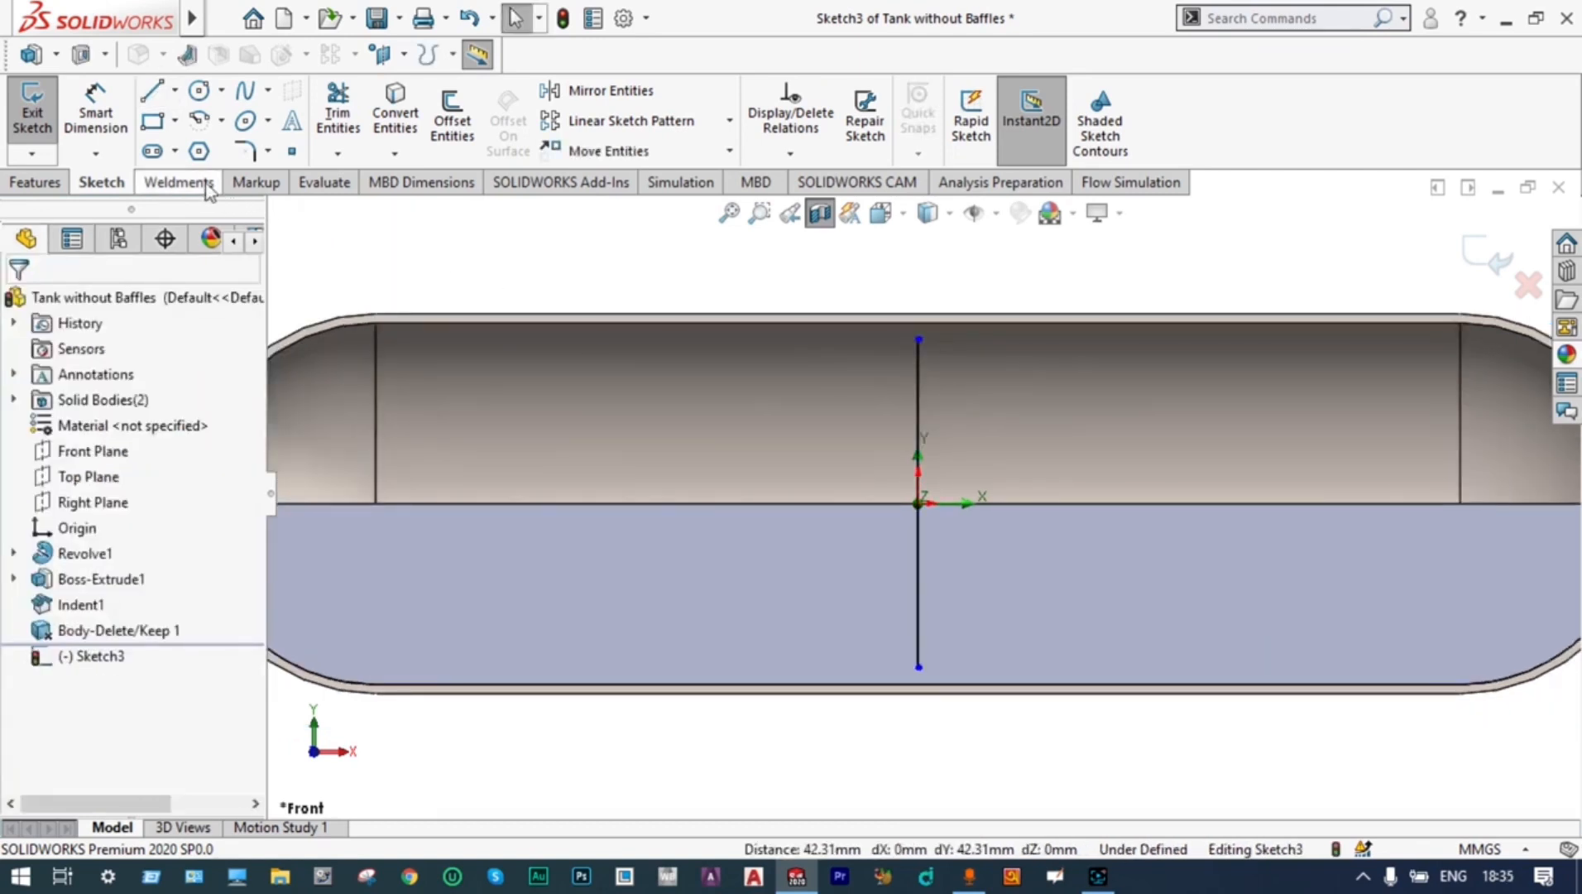
# Dimension the vertical centre line inside the tank to a length of 2000 mm
pyautogui.click(96, 120)
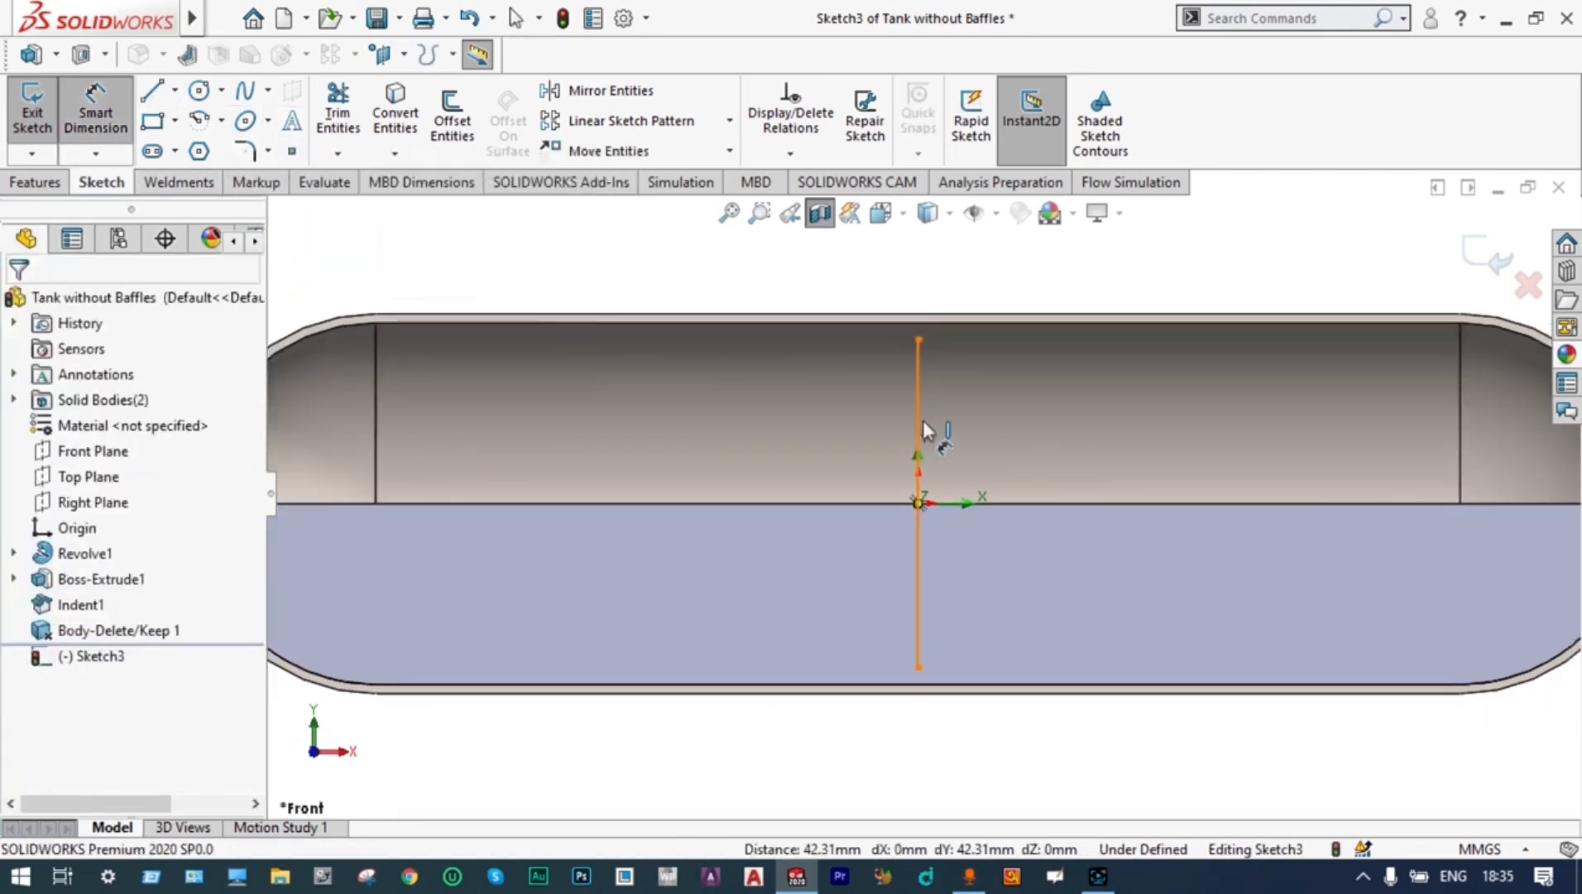
pyautogui.click(920, 424)
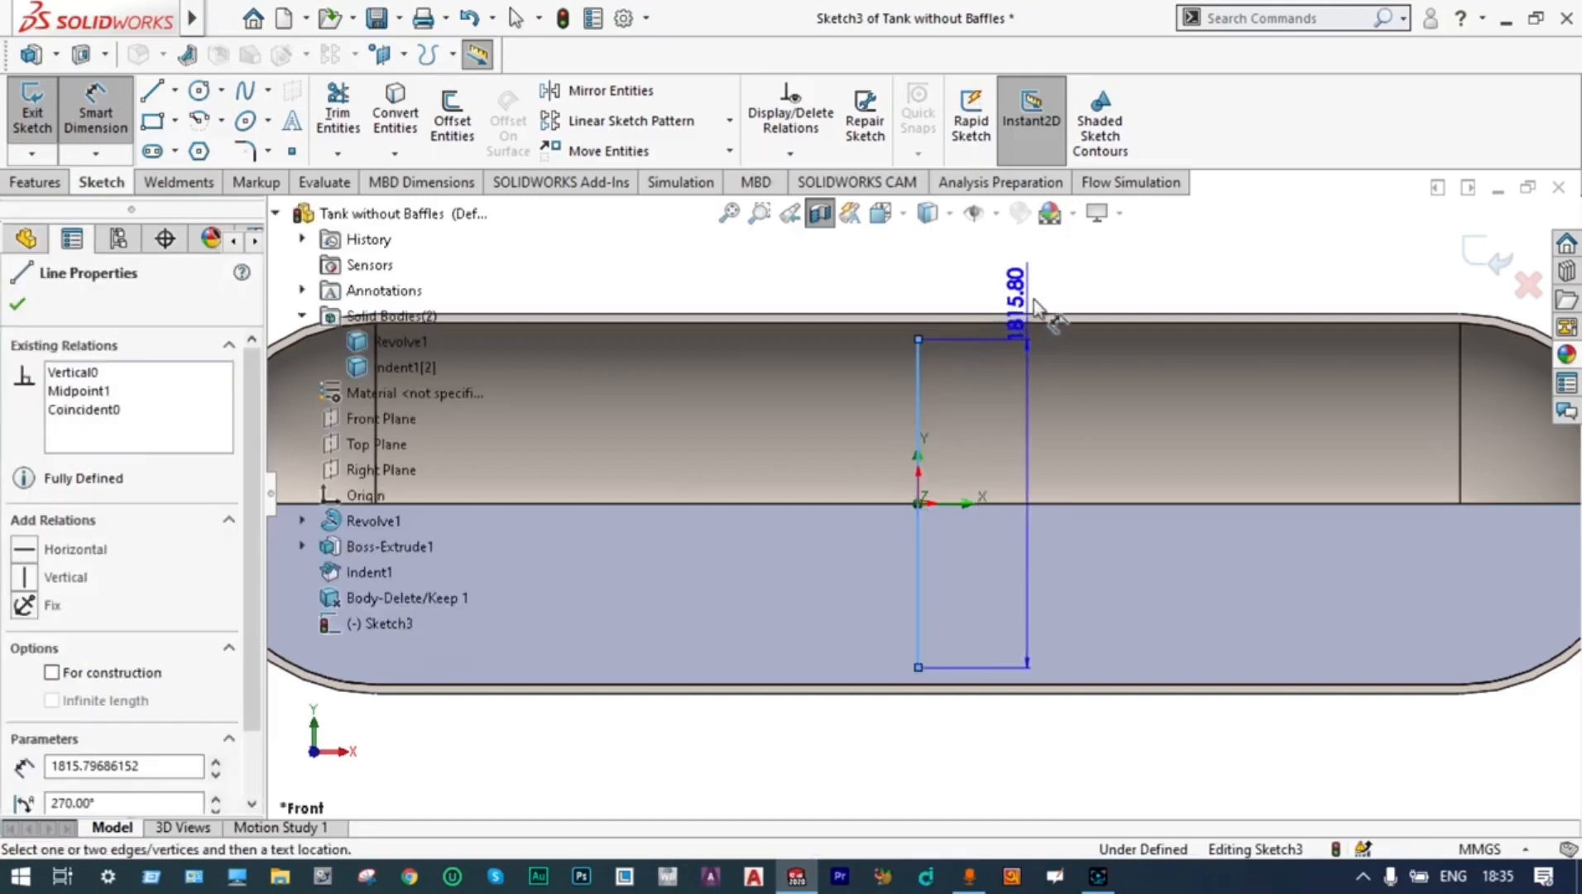
pyautogui.click(1216, 236)
pyautogui.click(14, 306)
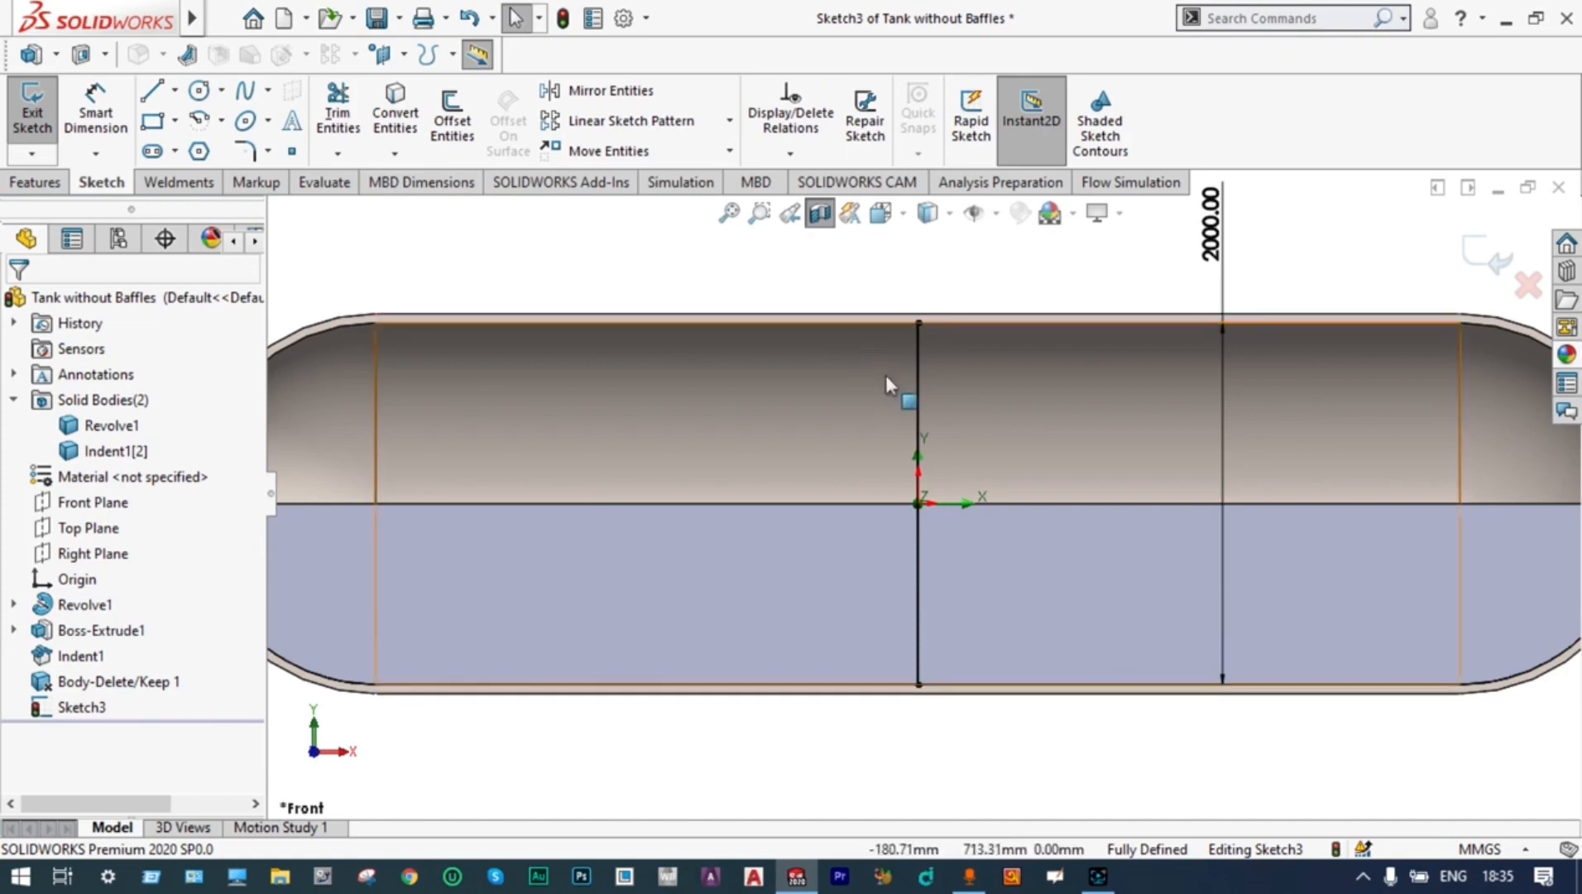
# Offset the vertical centre line 1000 mm toward the tank's negative X end
pyautogui.click(924, 384)
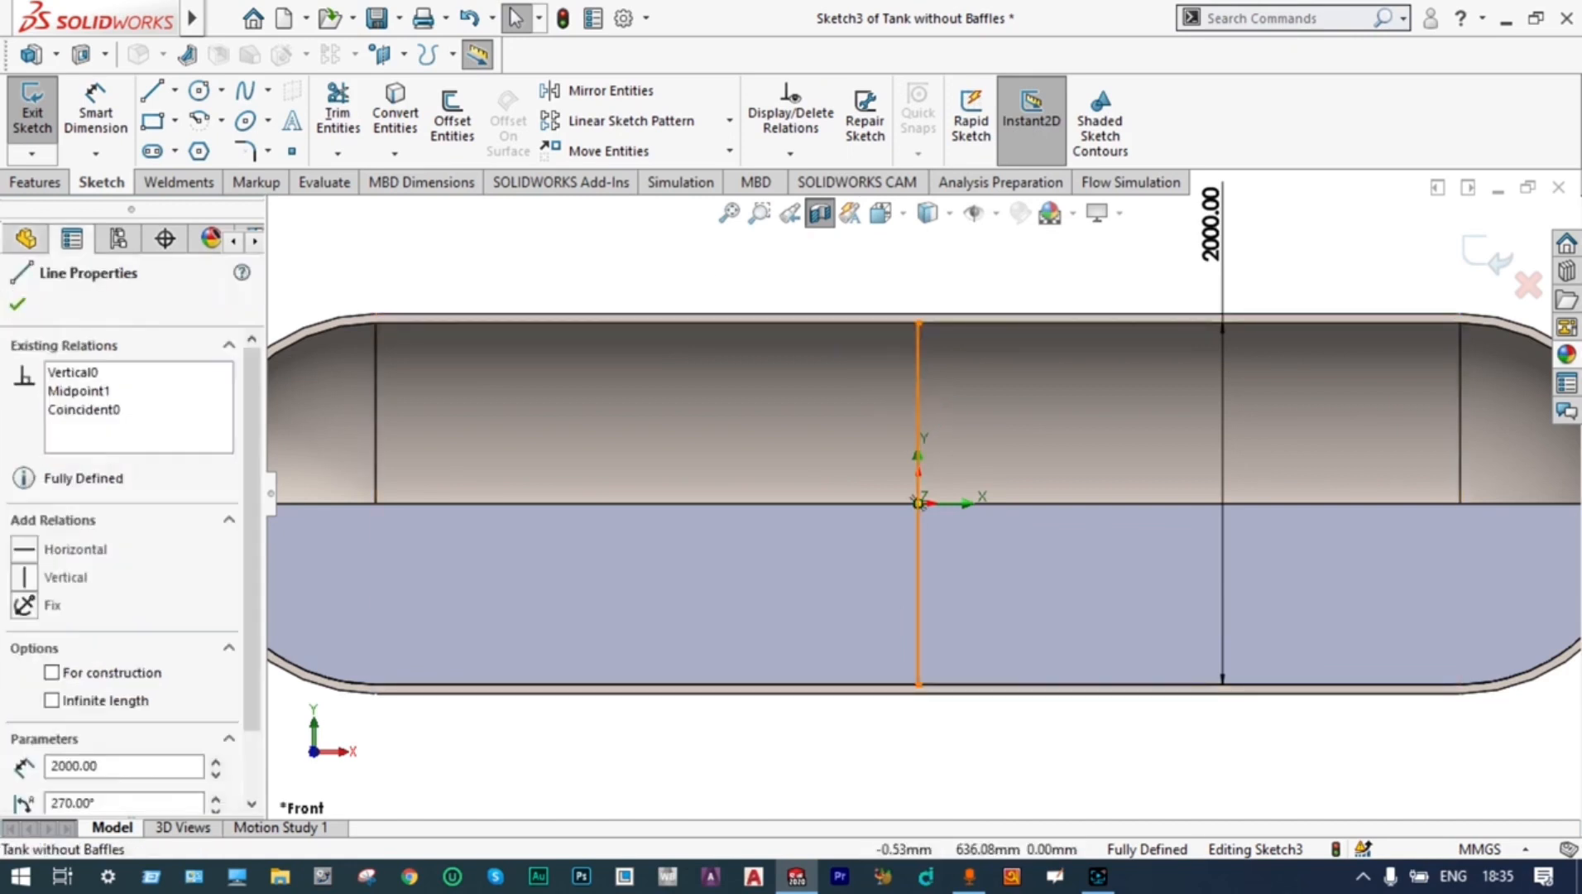
pyautogui.click(443, 141)
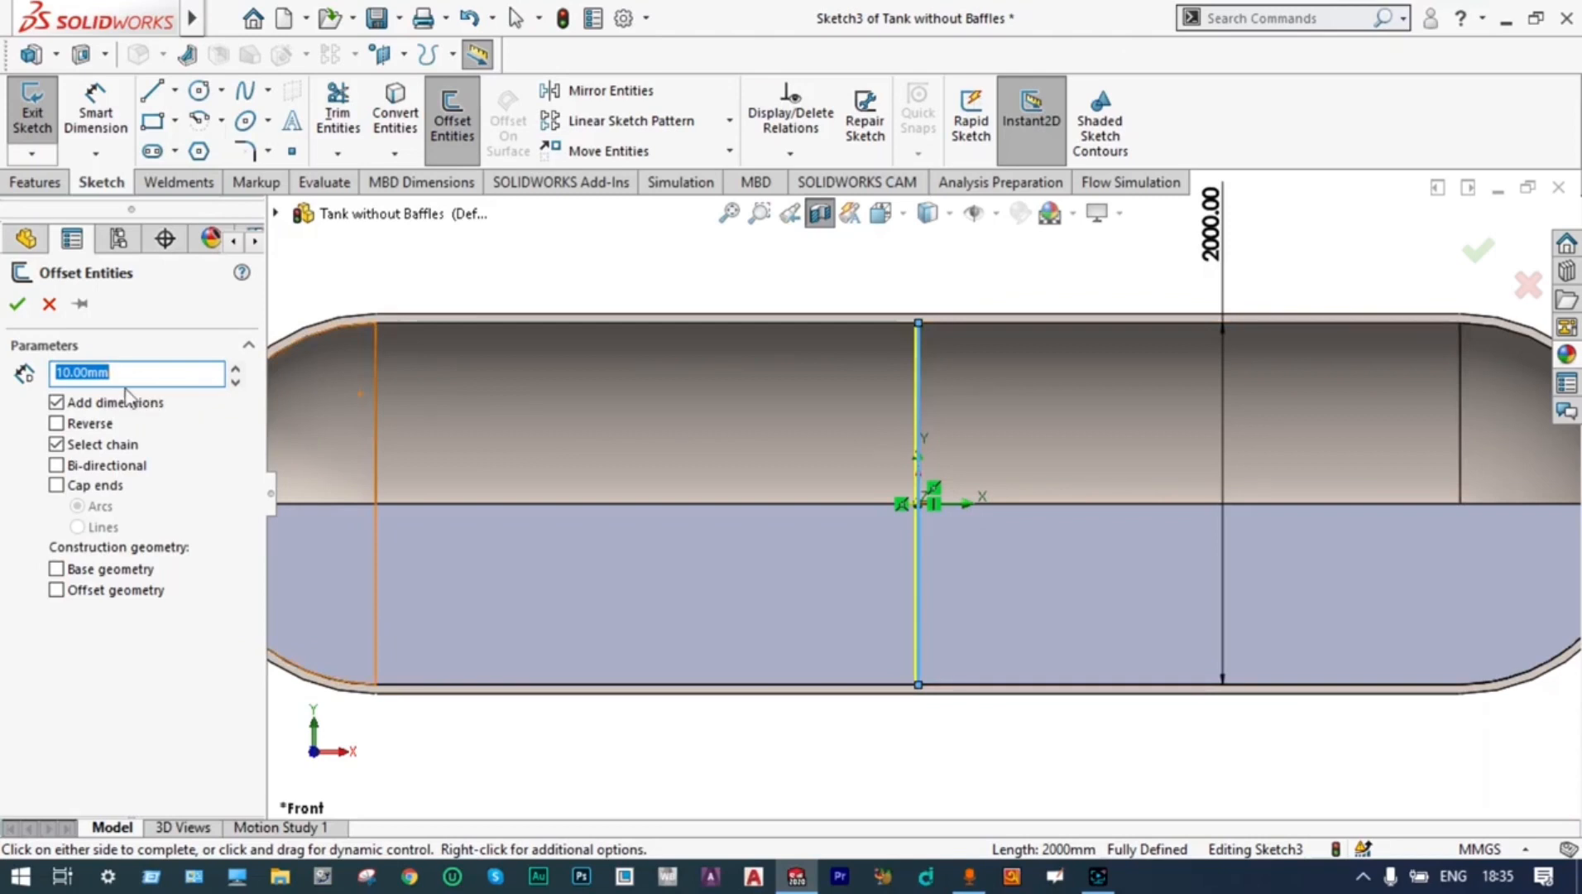
pyautogui.write('100')
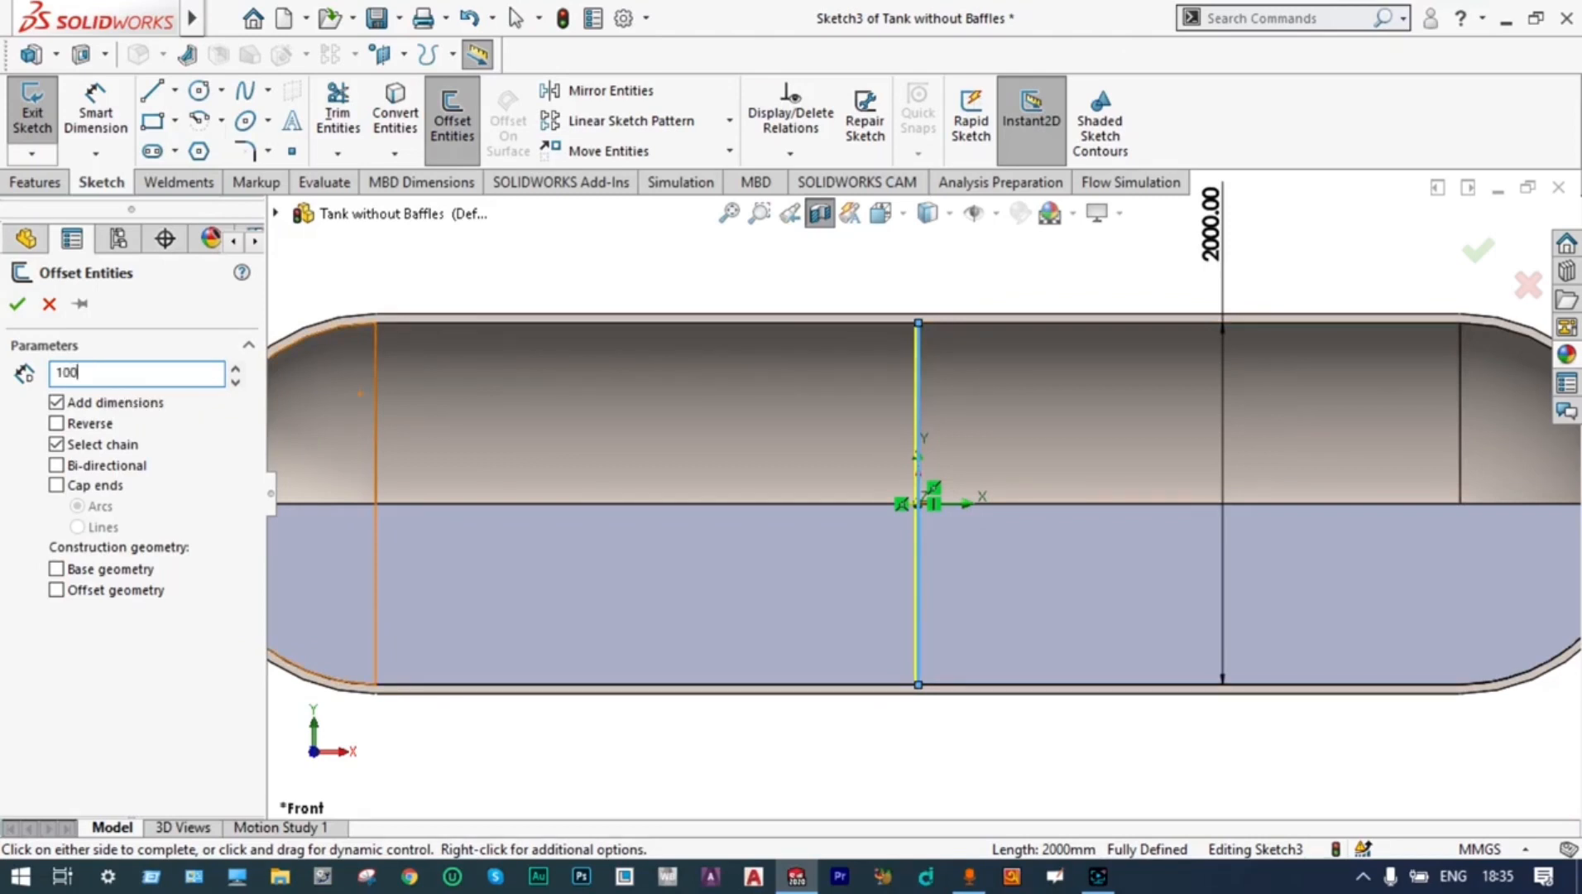
pyautogui.press('Return')
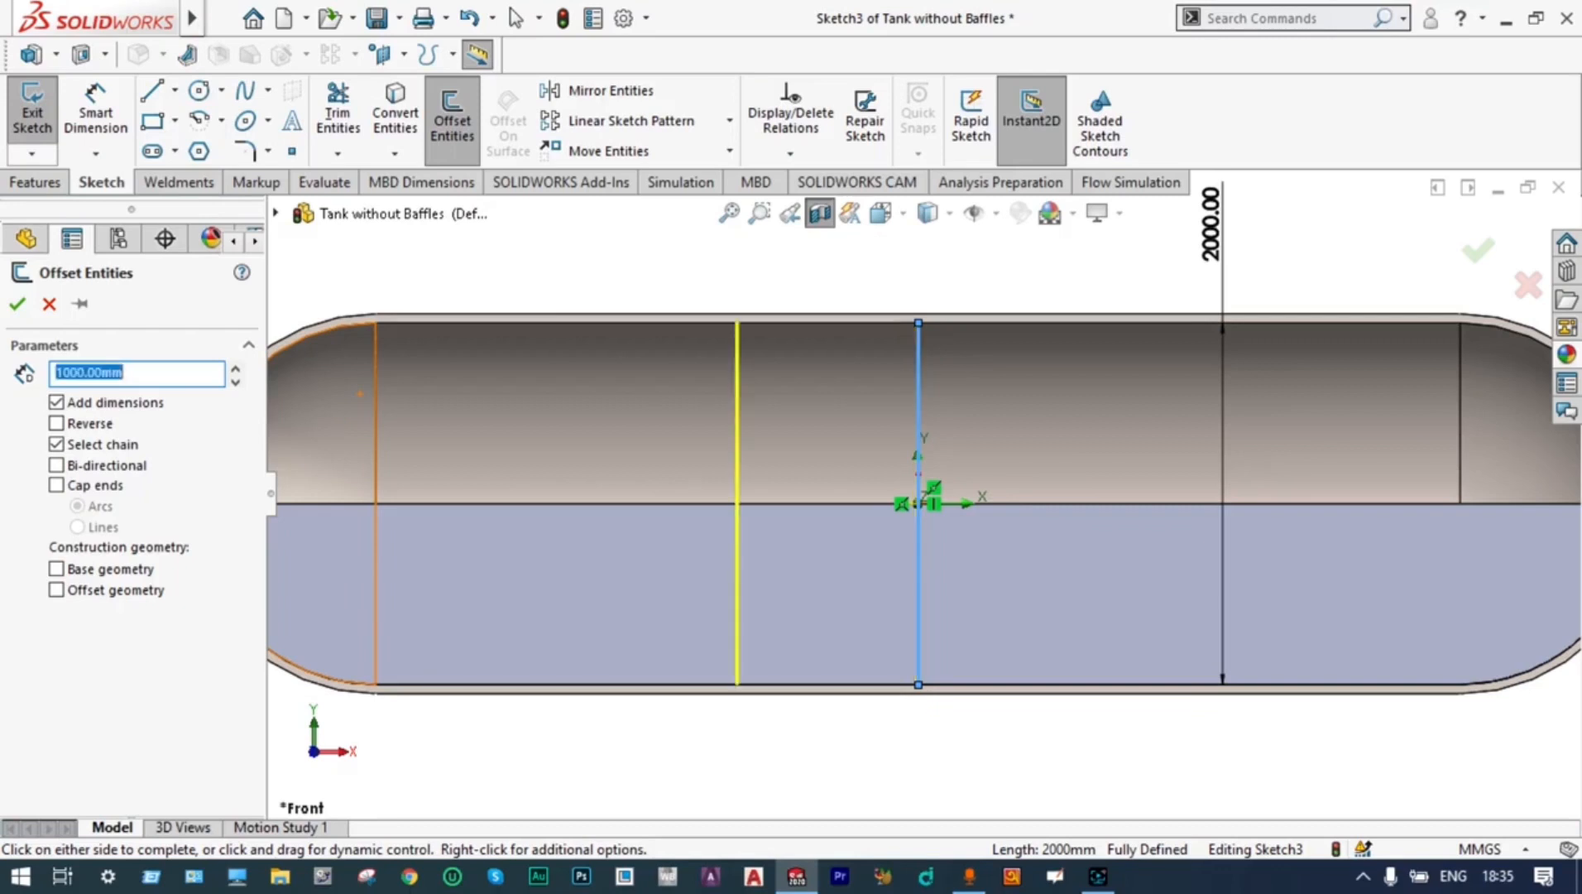
pyautogui.click(18, 304)
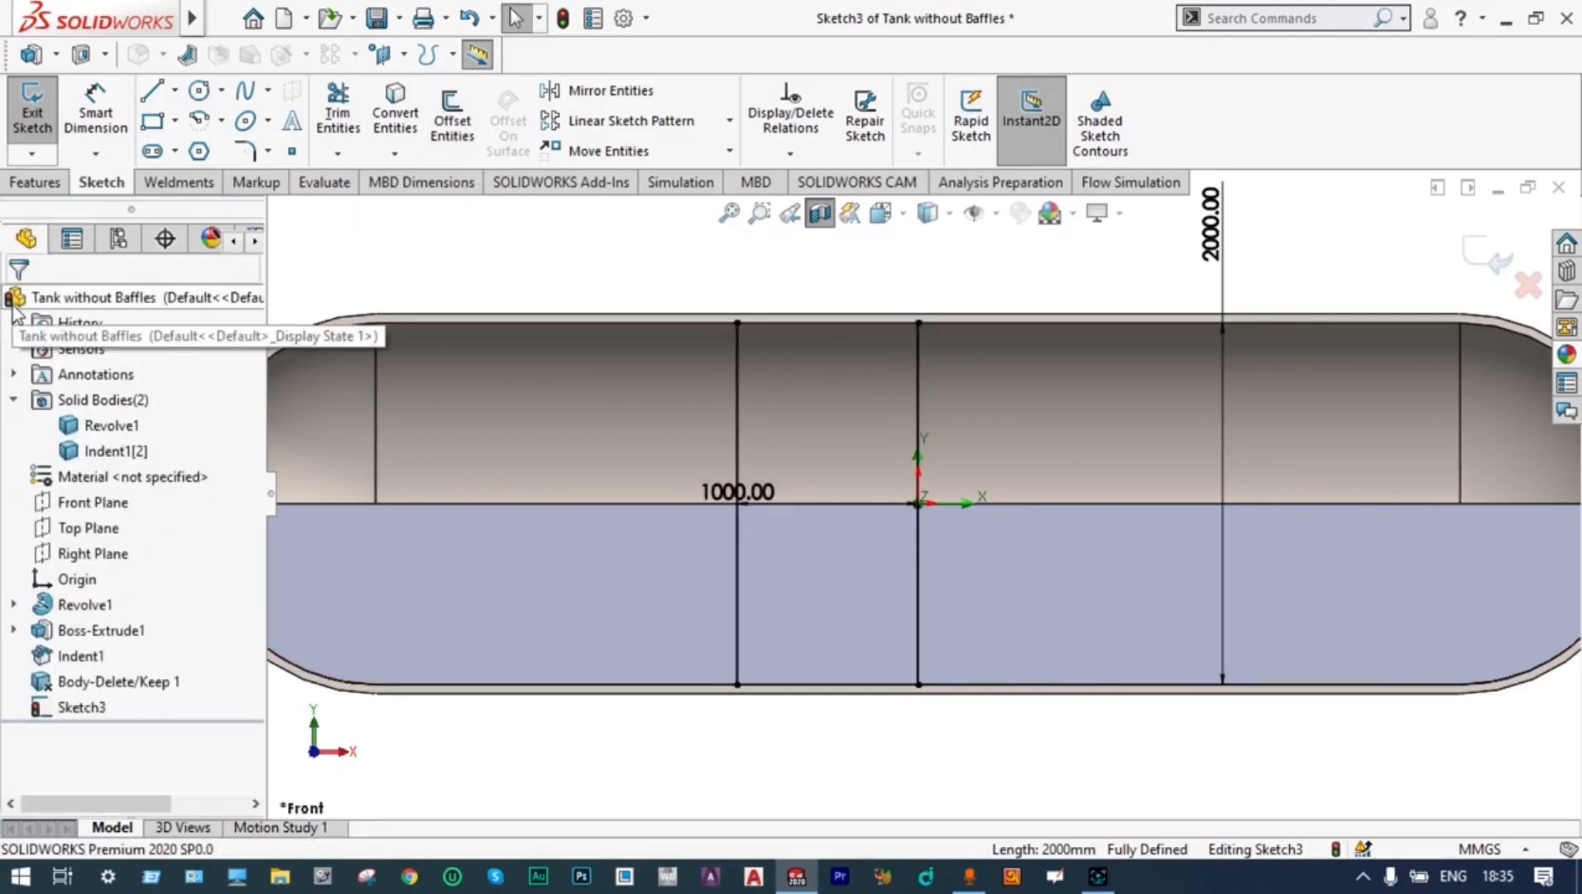
# Add two more successive 1000 mm offset lines toward the negative X end, reaching the start of the domed cap
pyautogui.click(739, 377)
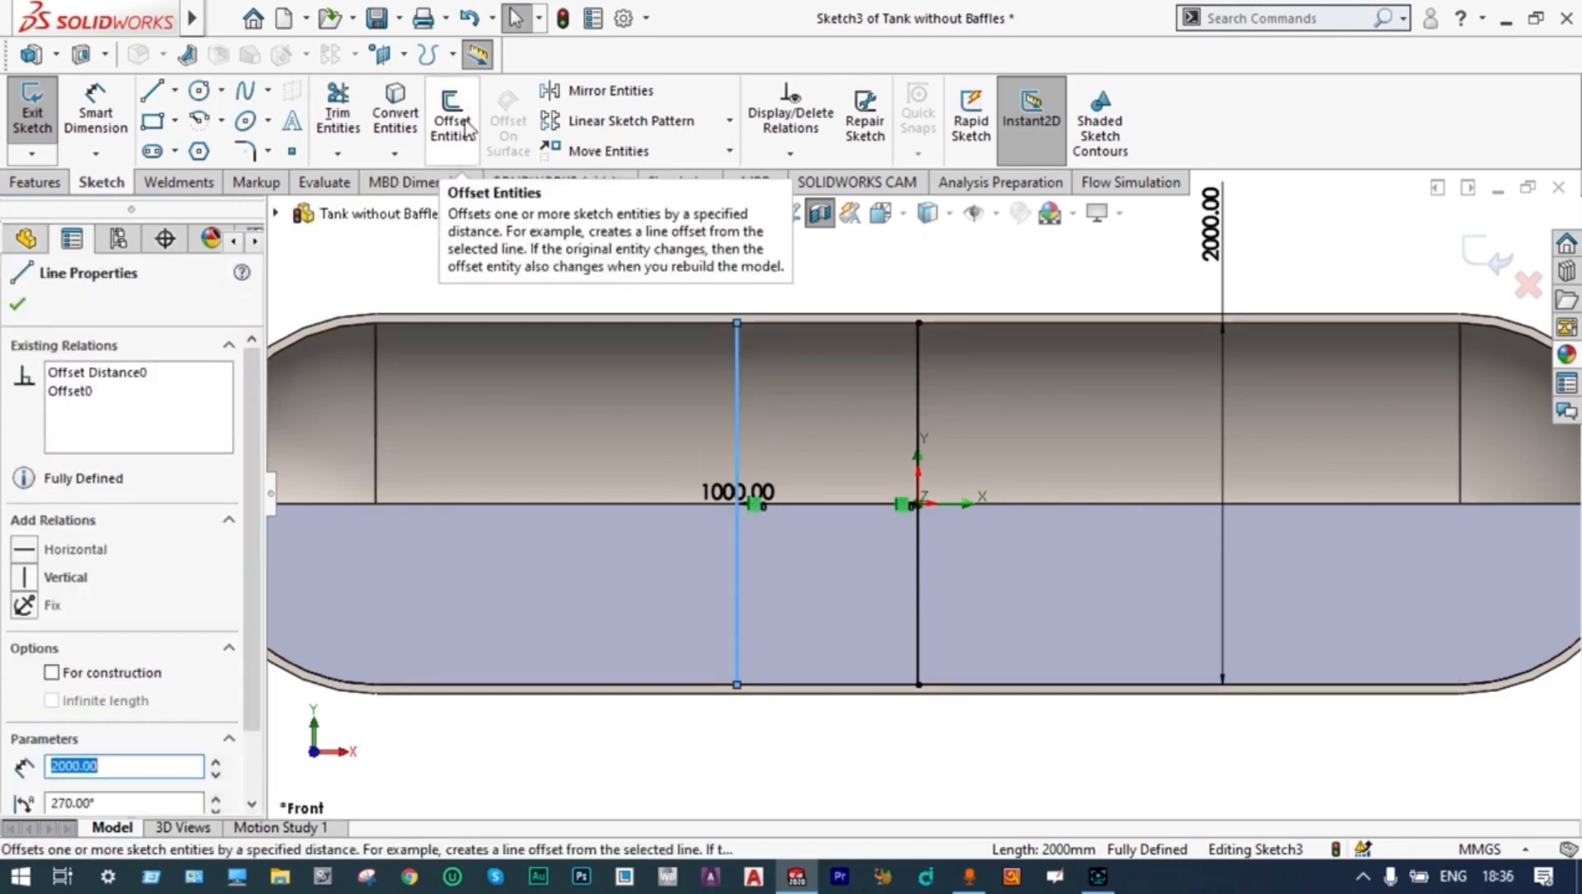
pyautogui.click(466, 129)
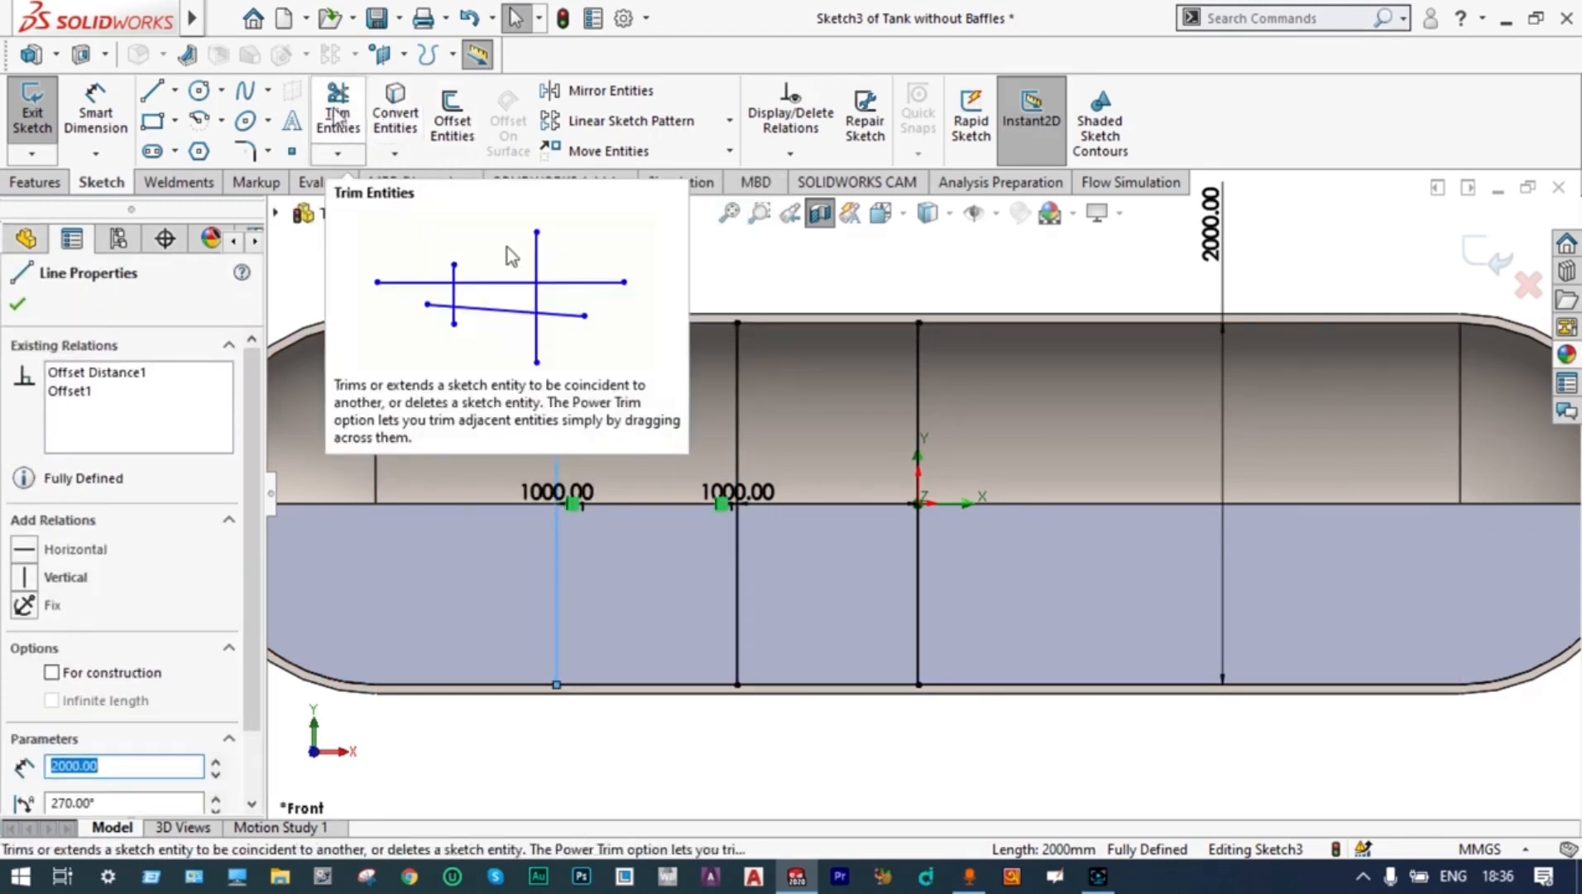
pyautogui.click(454, 117)
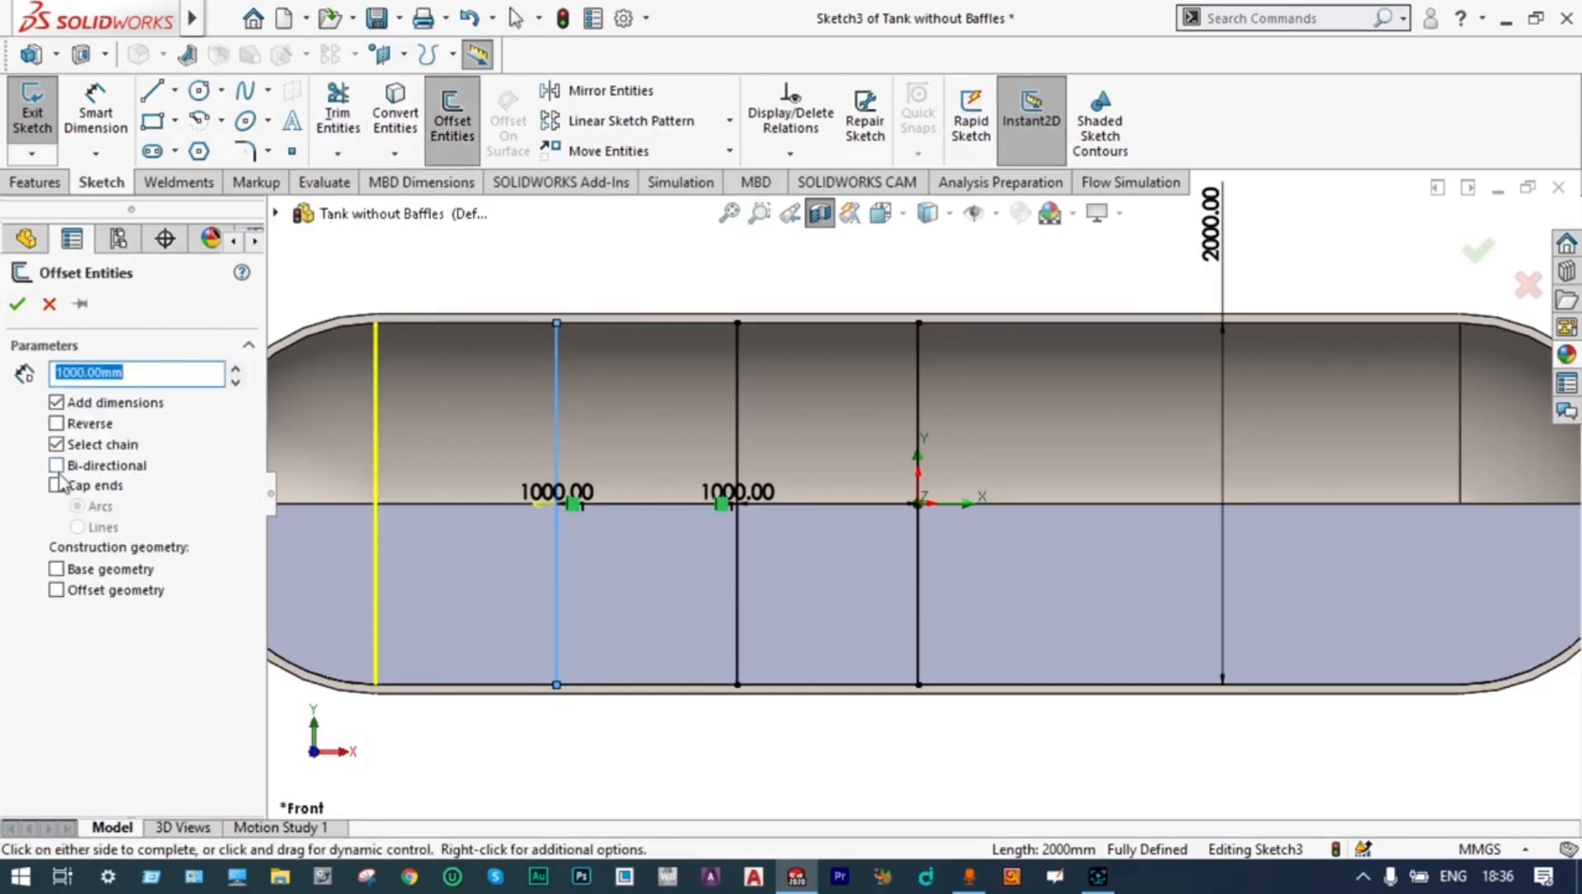
pyautogui.click(17, 304)
# Offset three successive vertical lines at 1000 mm spacing from the centre line toward the positive X end, and exit the sketch
pyautogui.scroll(2, 921, 429)
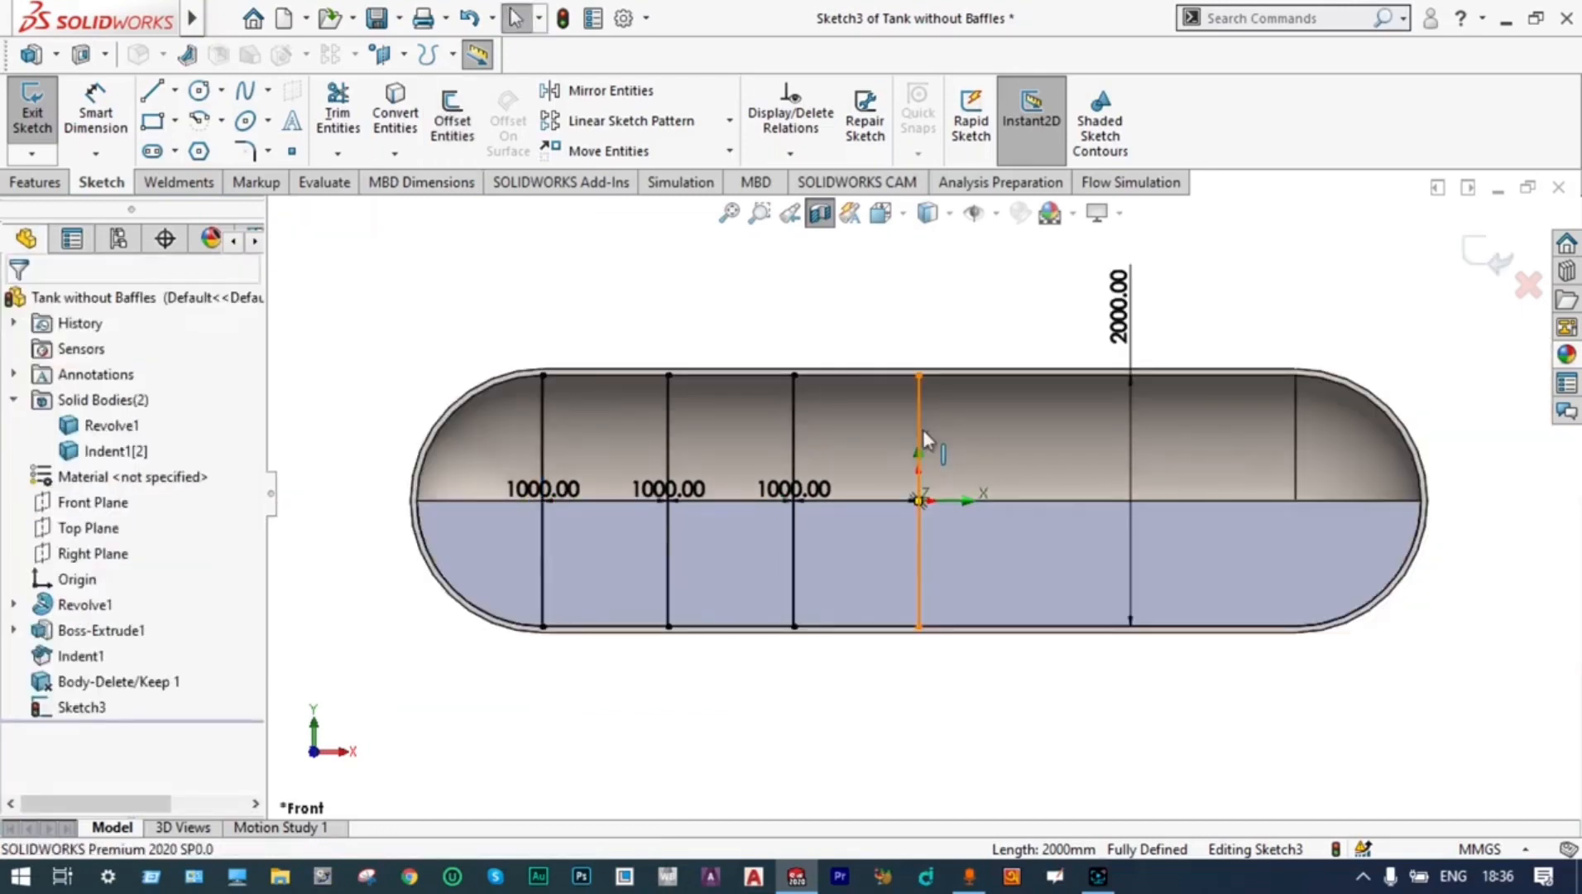
pyautogui.click(922, 429)
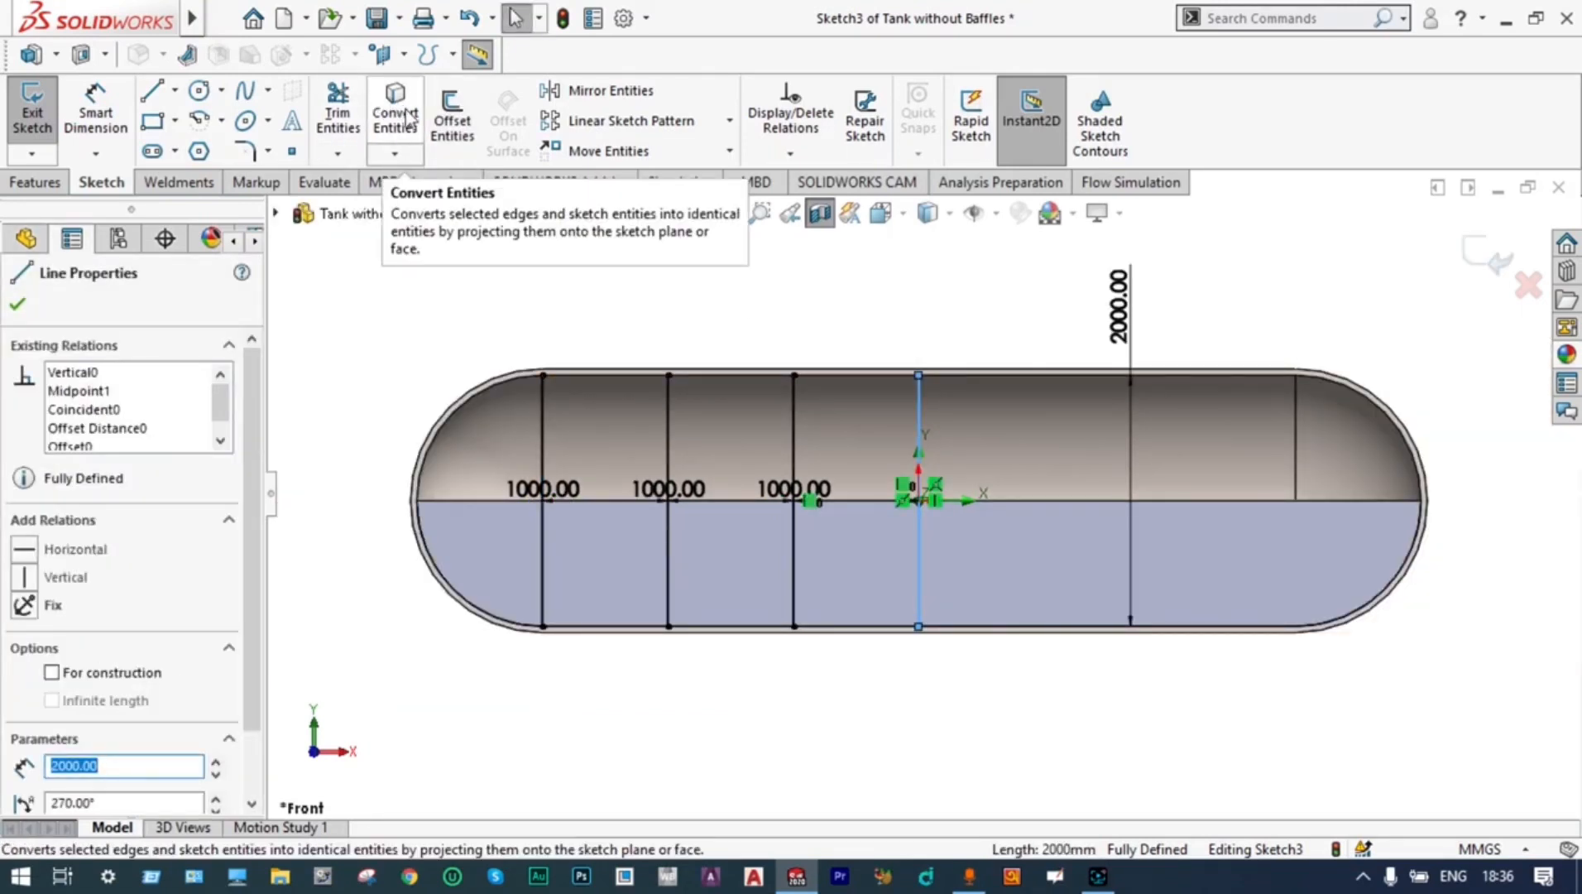
pyautogui.click(451, 118)
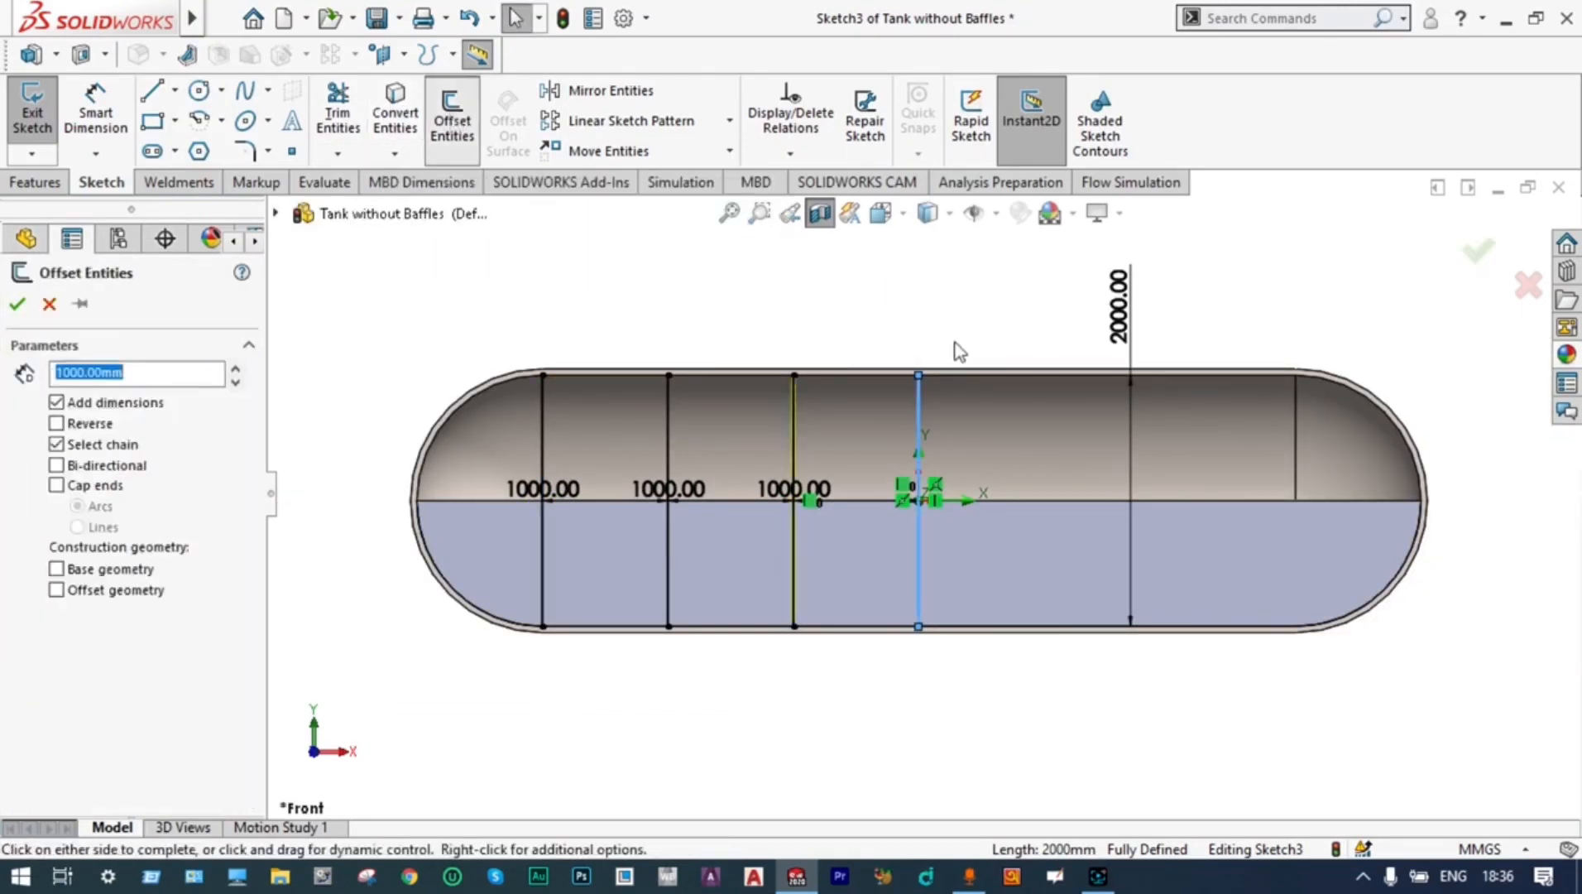
pyautogui.click(1004, 421)
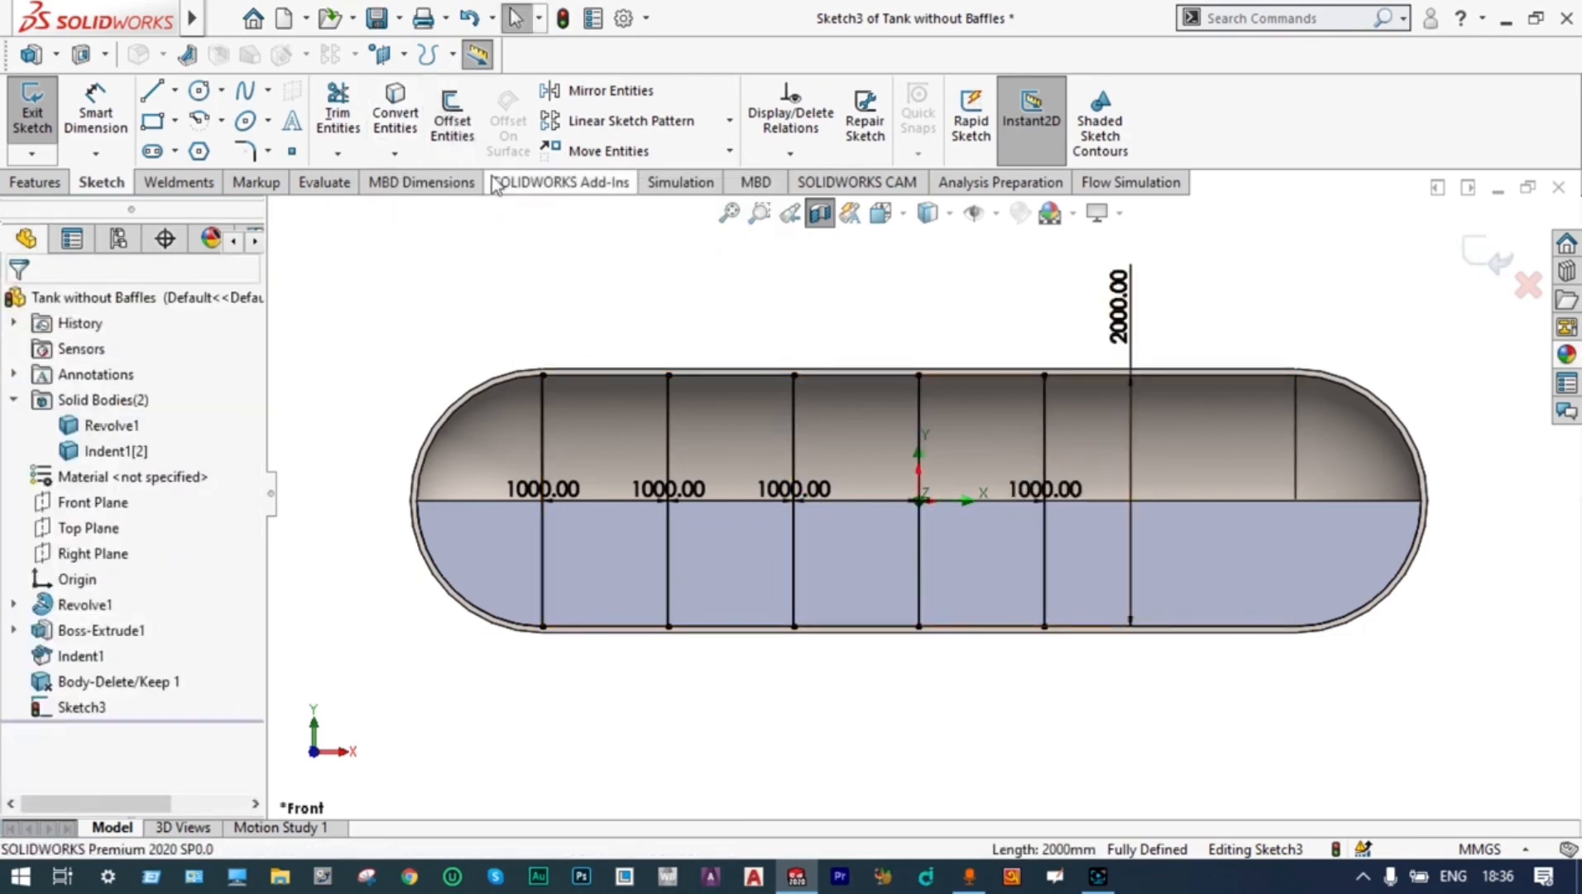
pyautogui.click(1044, 426)
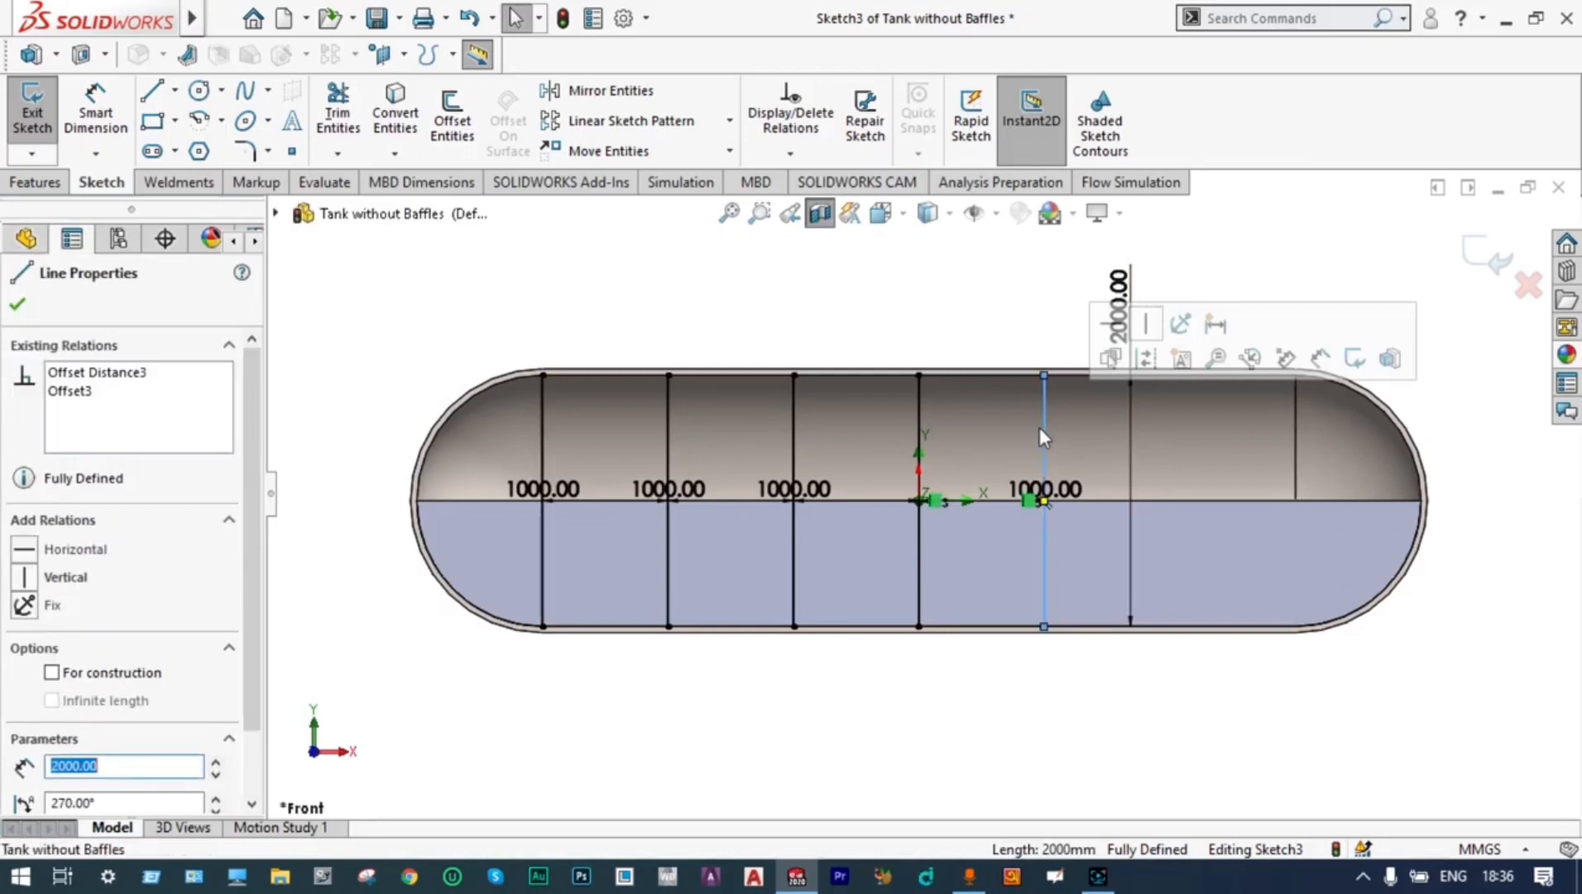
pyautogui.click(454, 132)
pyautogui.click(1189, 455)
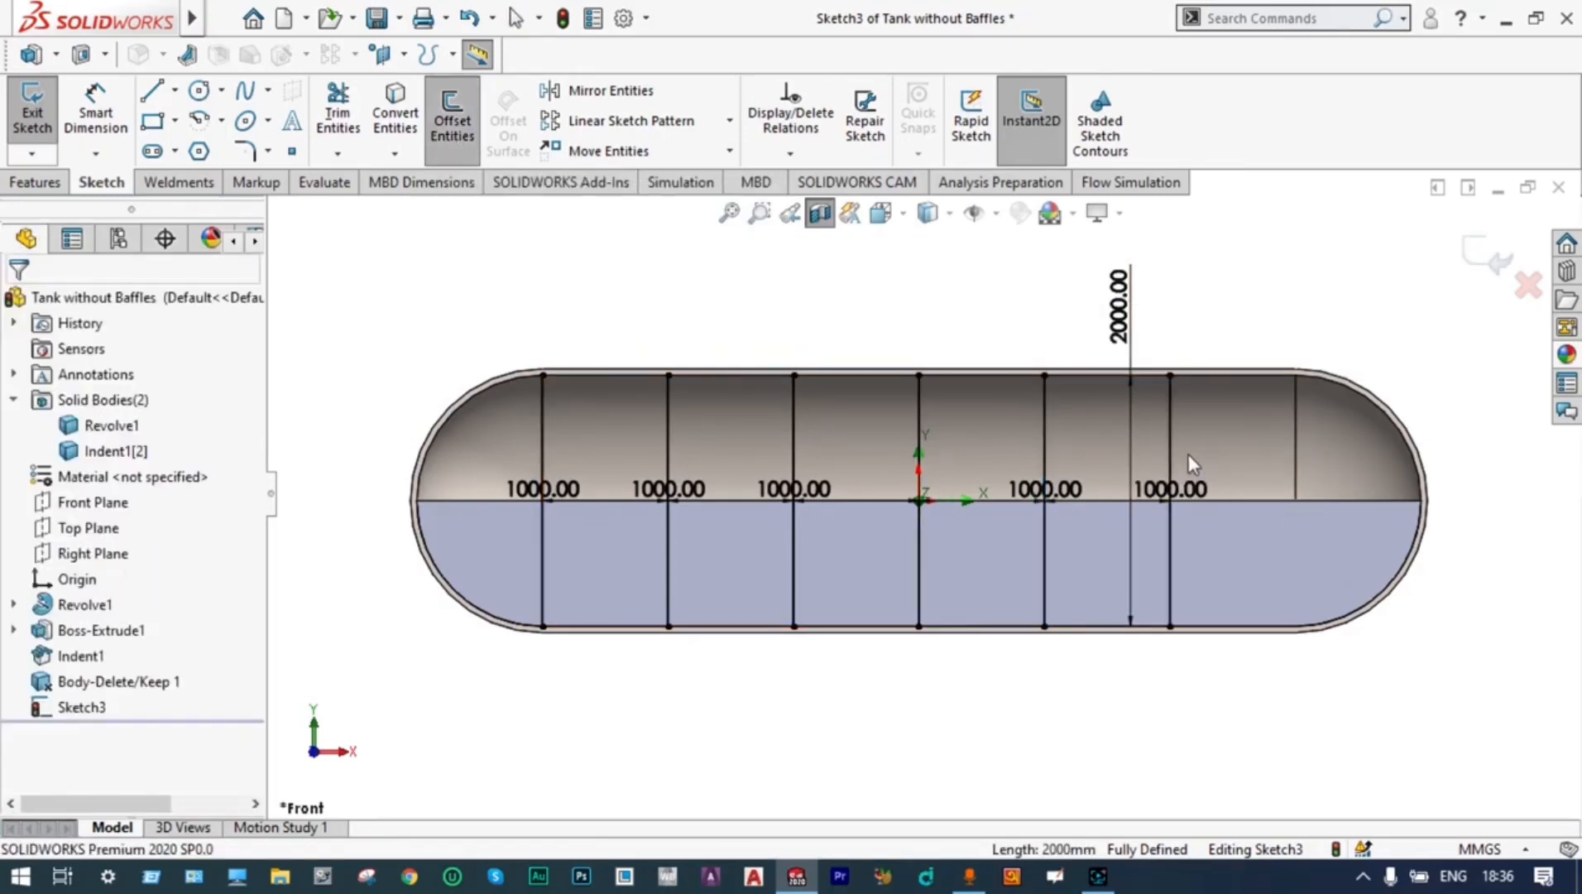
pyautogui.click(1170, 426)
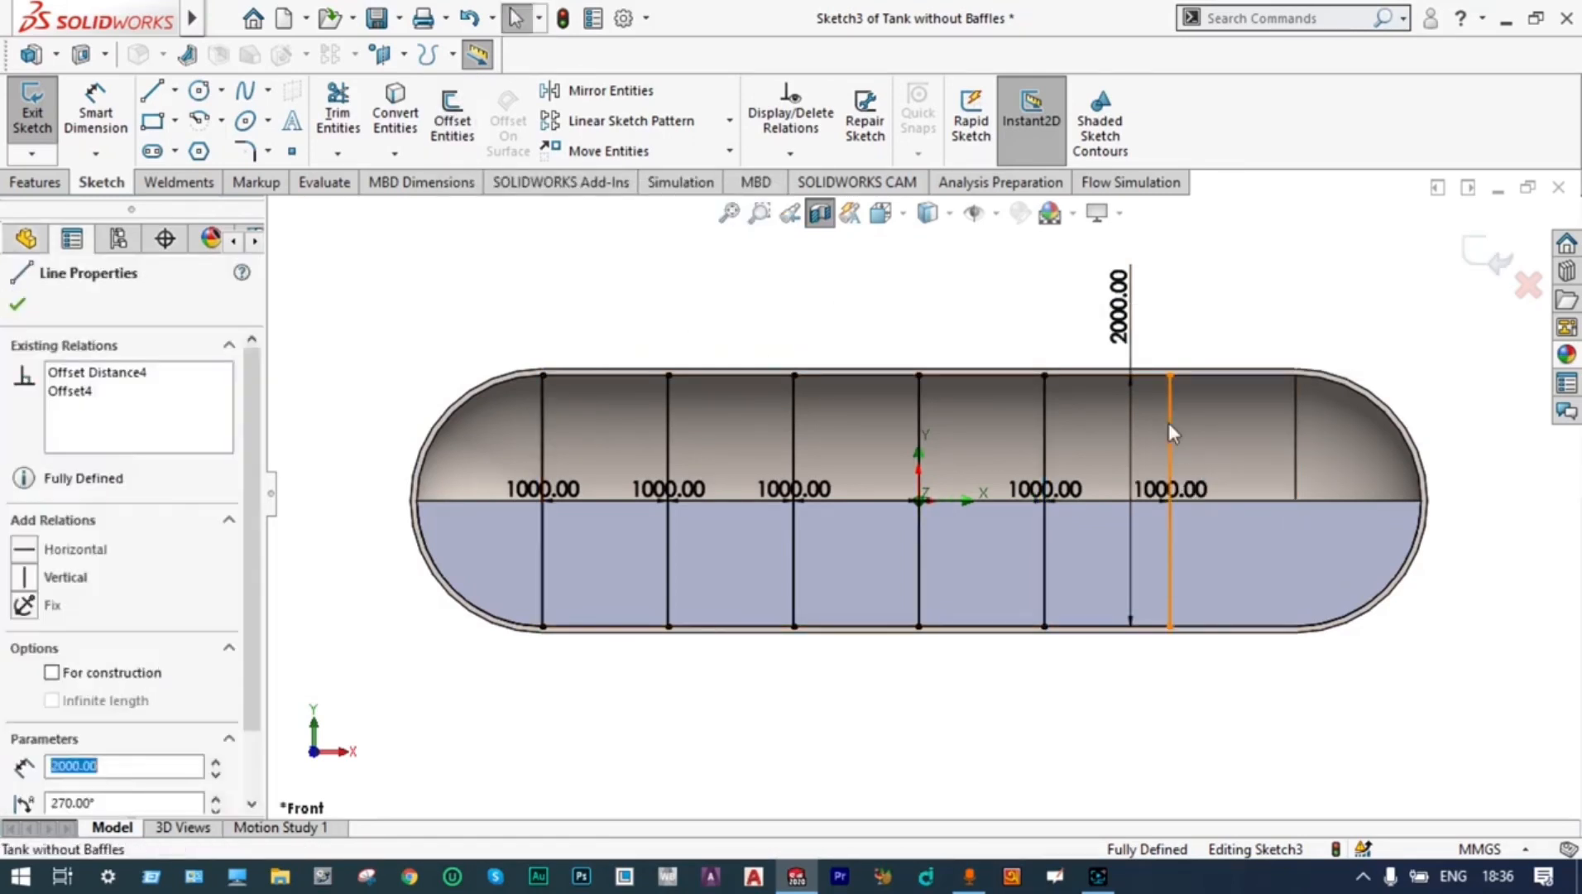
pyautogui.click(453, 120)
pyautogui.click(1252, 448)
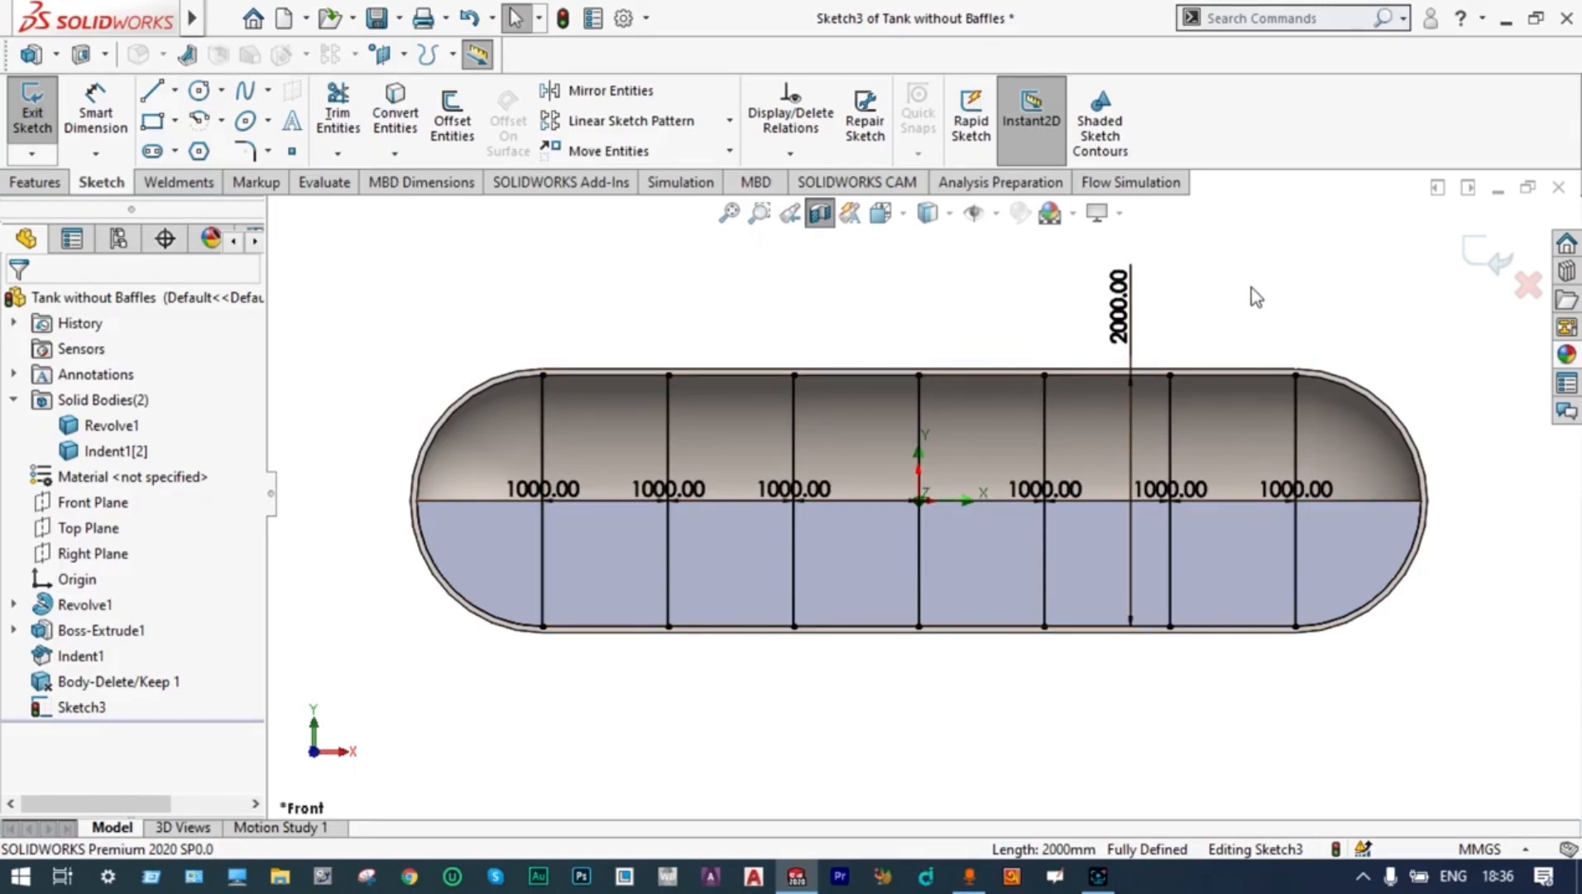
pyautogui.click(1481, 263)
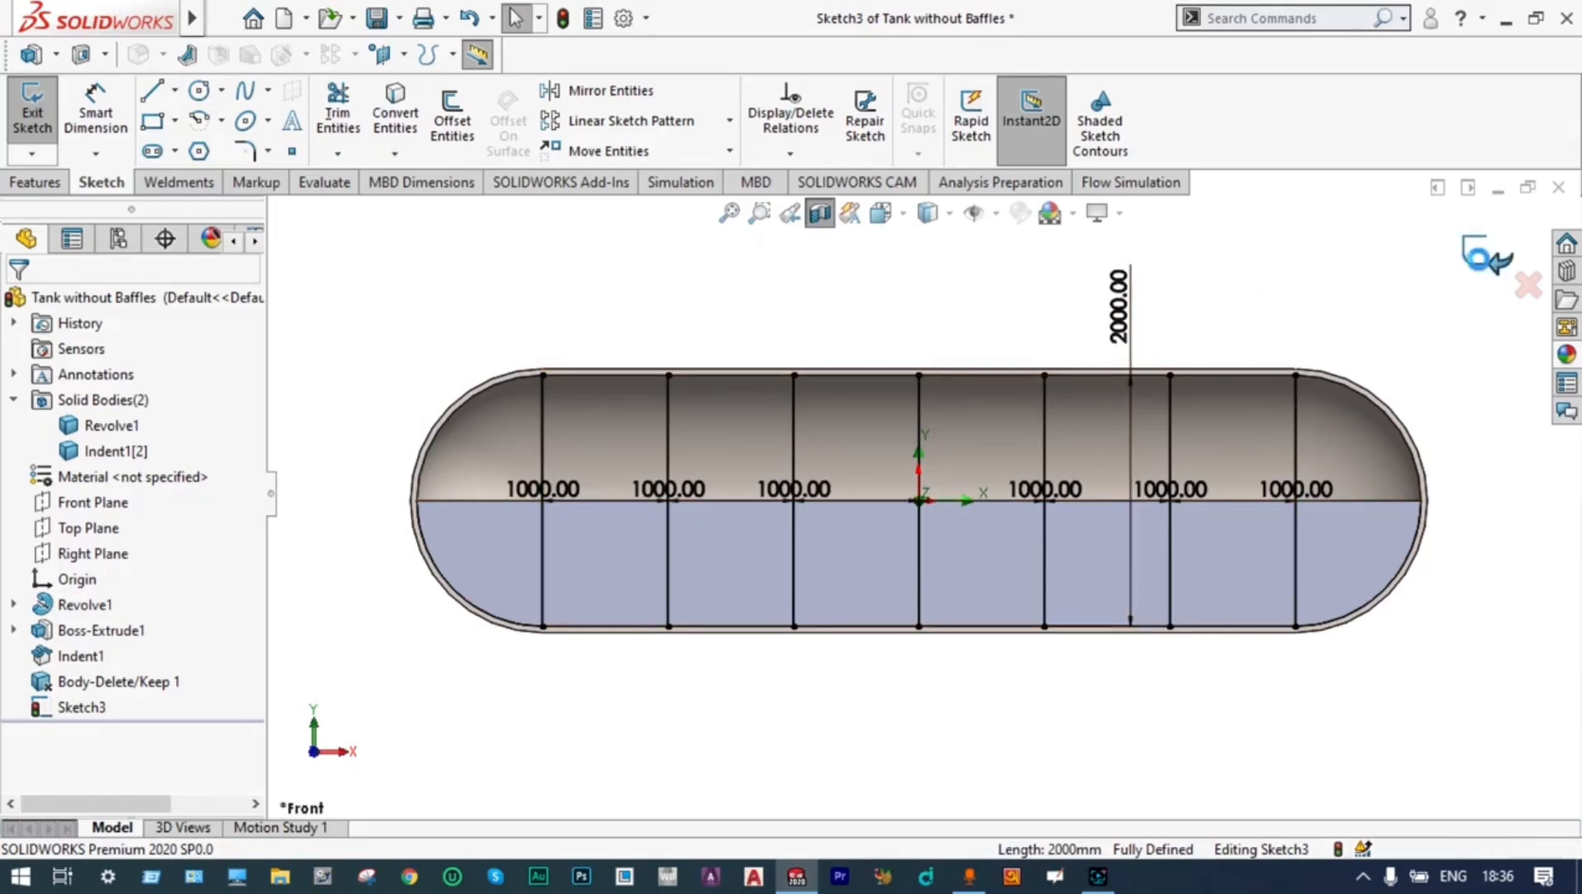
# Replace the tank's current section view with one cut along the Right Plane
pyautogui.moveTo(1407, 268); pyautogui.dragTo(1345, 364, button='middle')
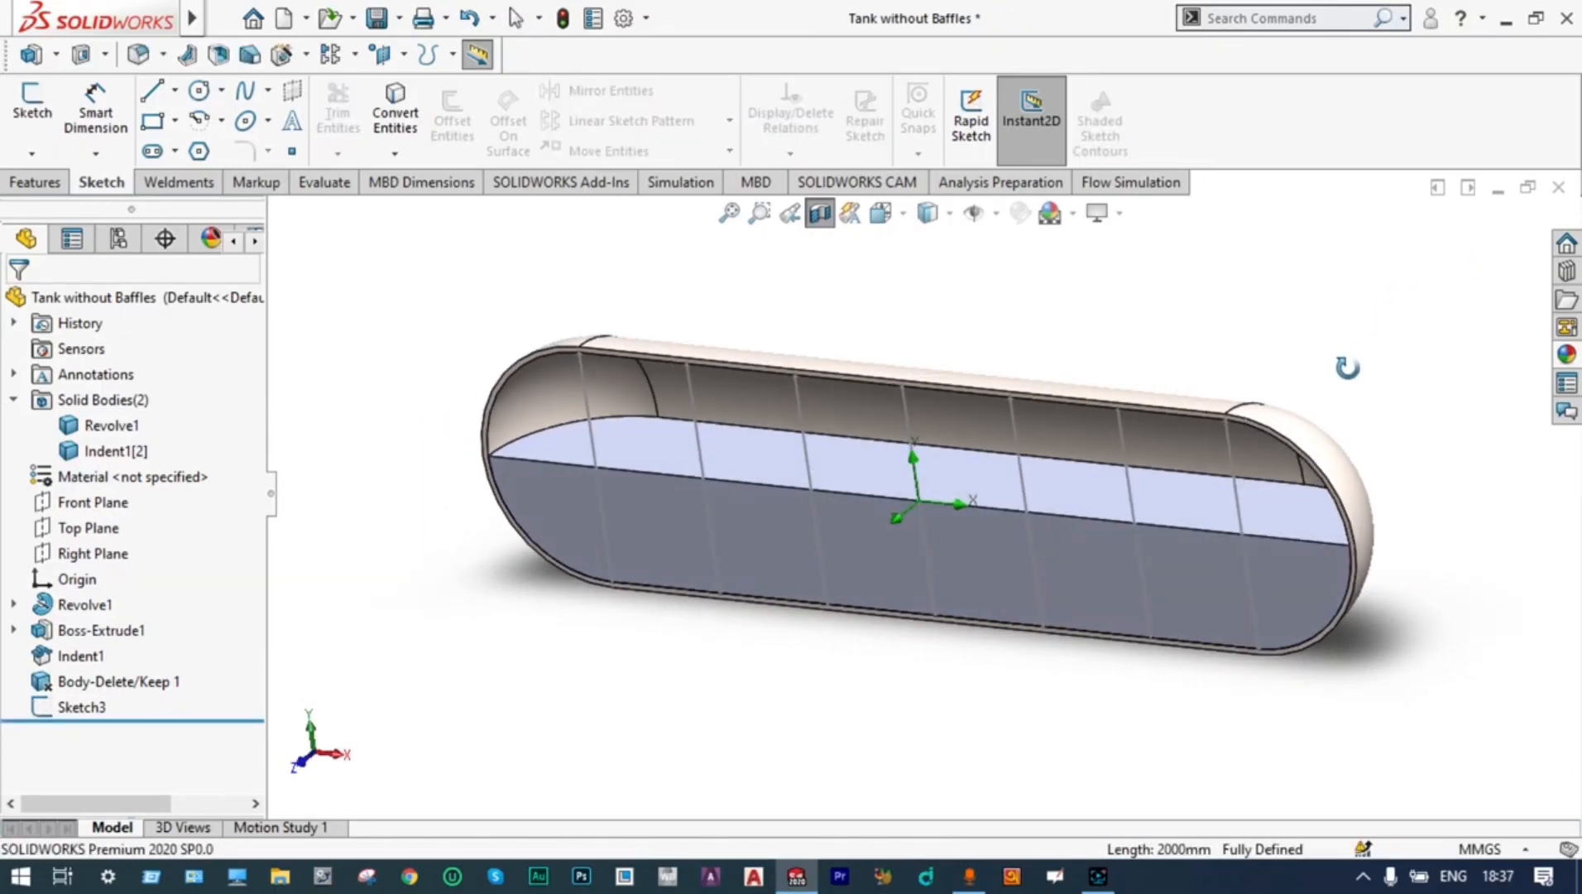
pyautogui.click(818, 217)
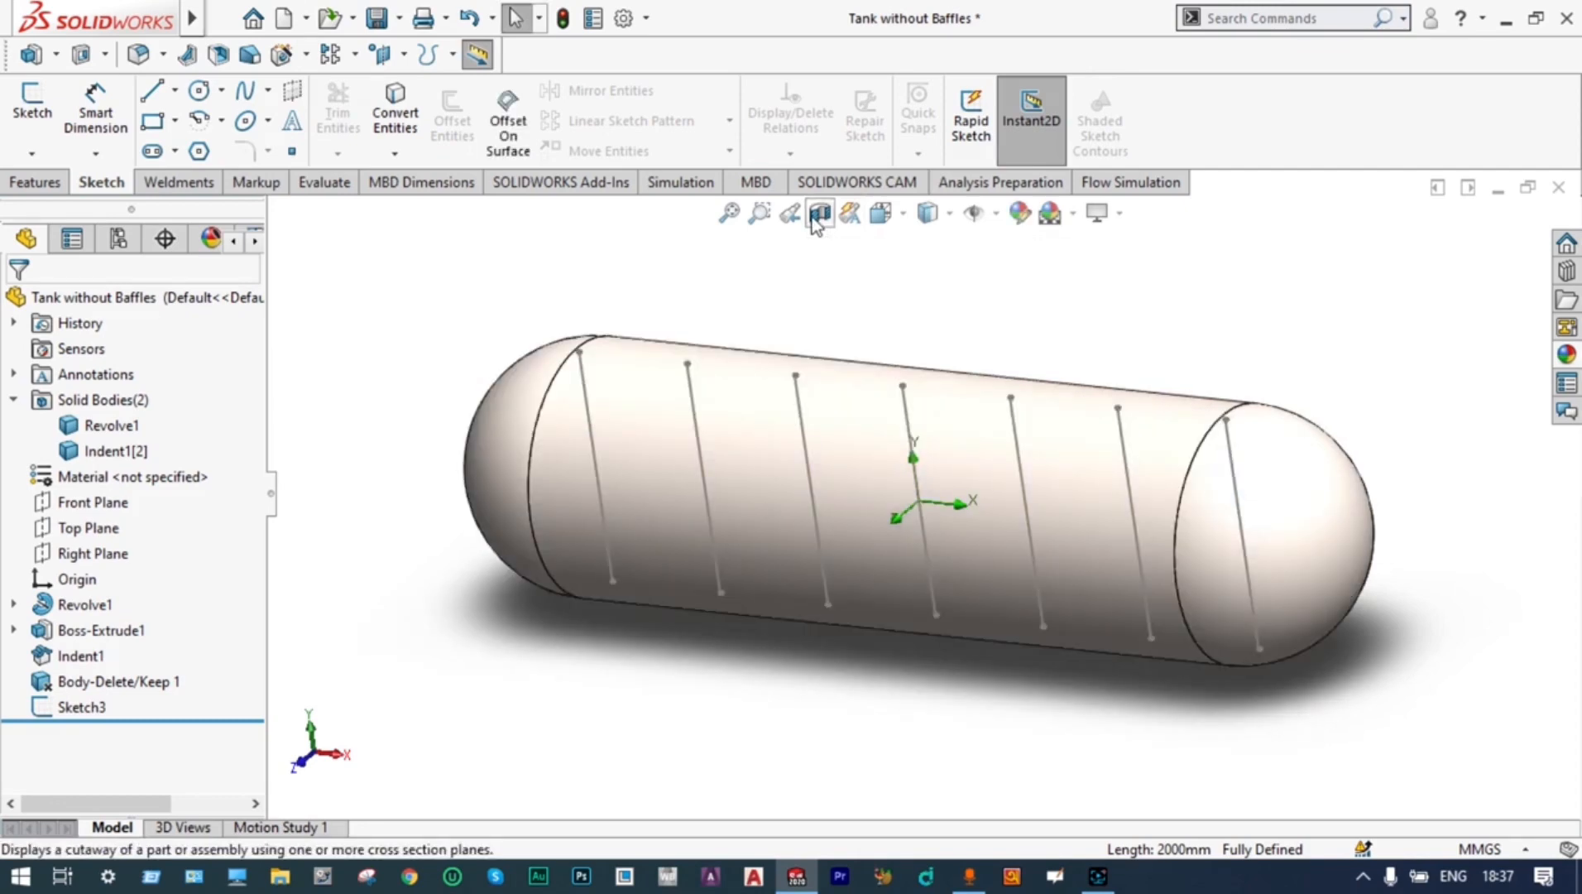
pyautogui.click(818, 216)
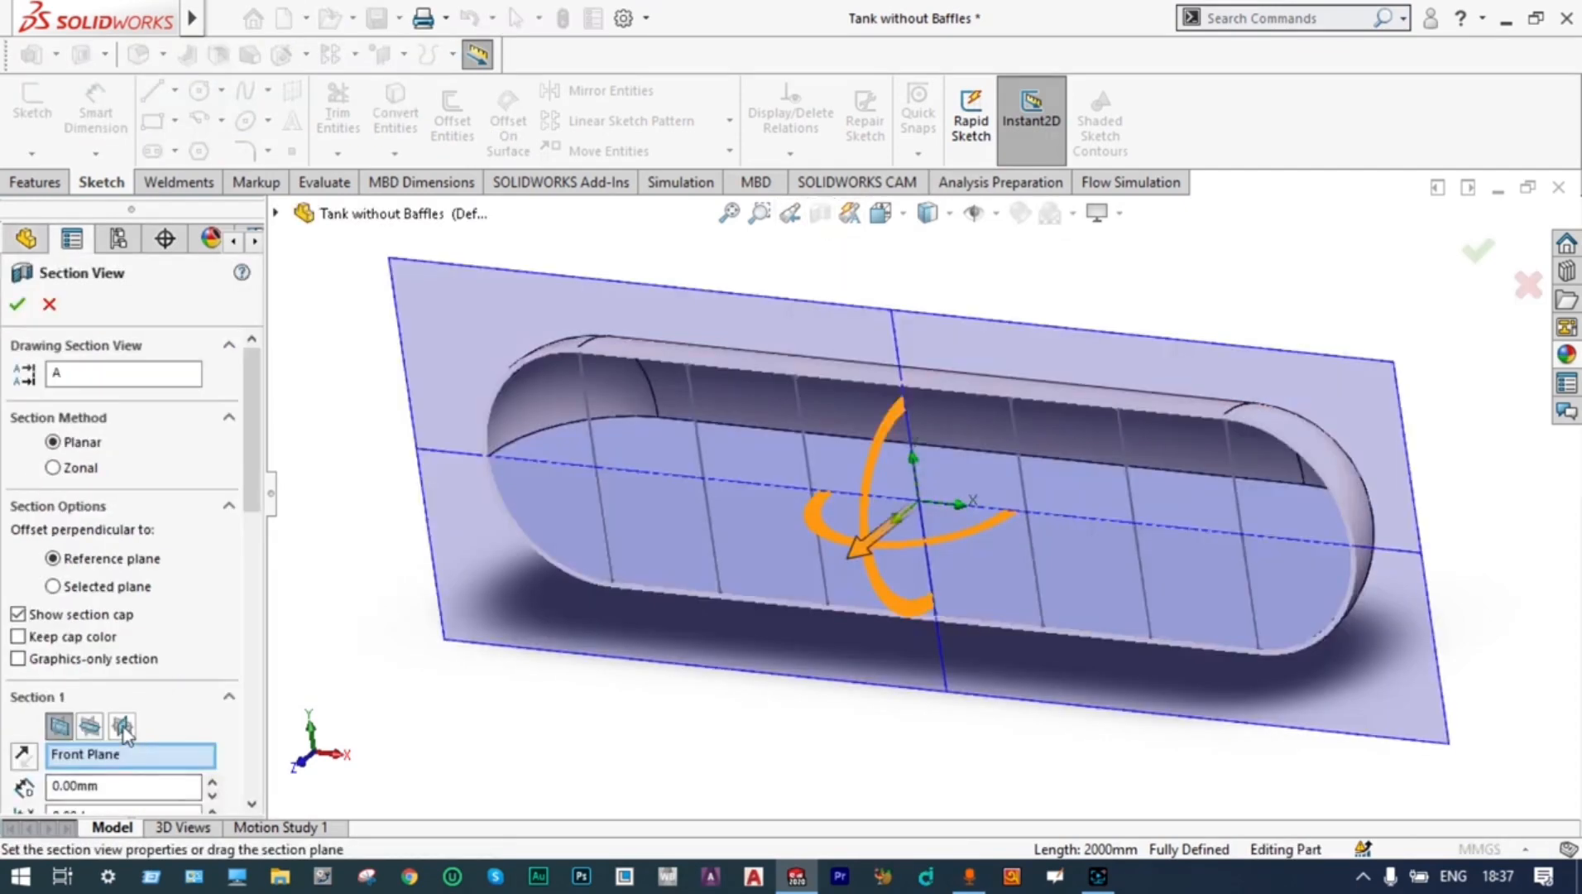
pyautogui.click(123, 727)
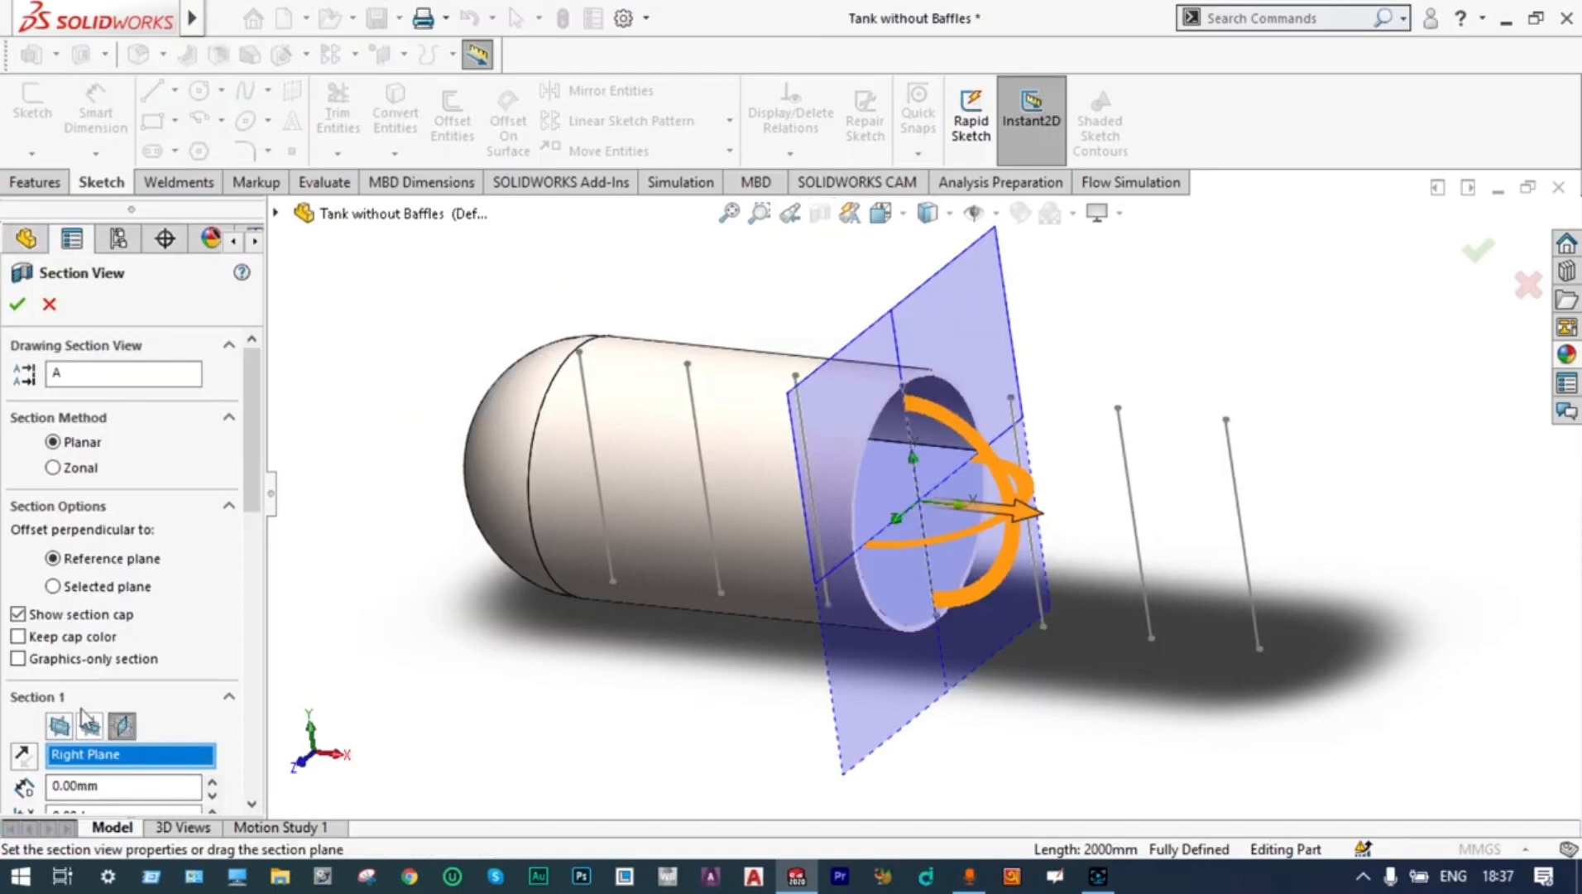
pyautogui.click(17, 303)
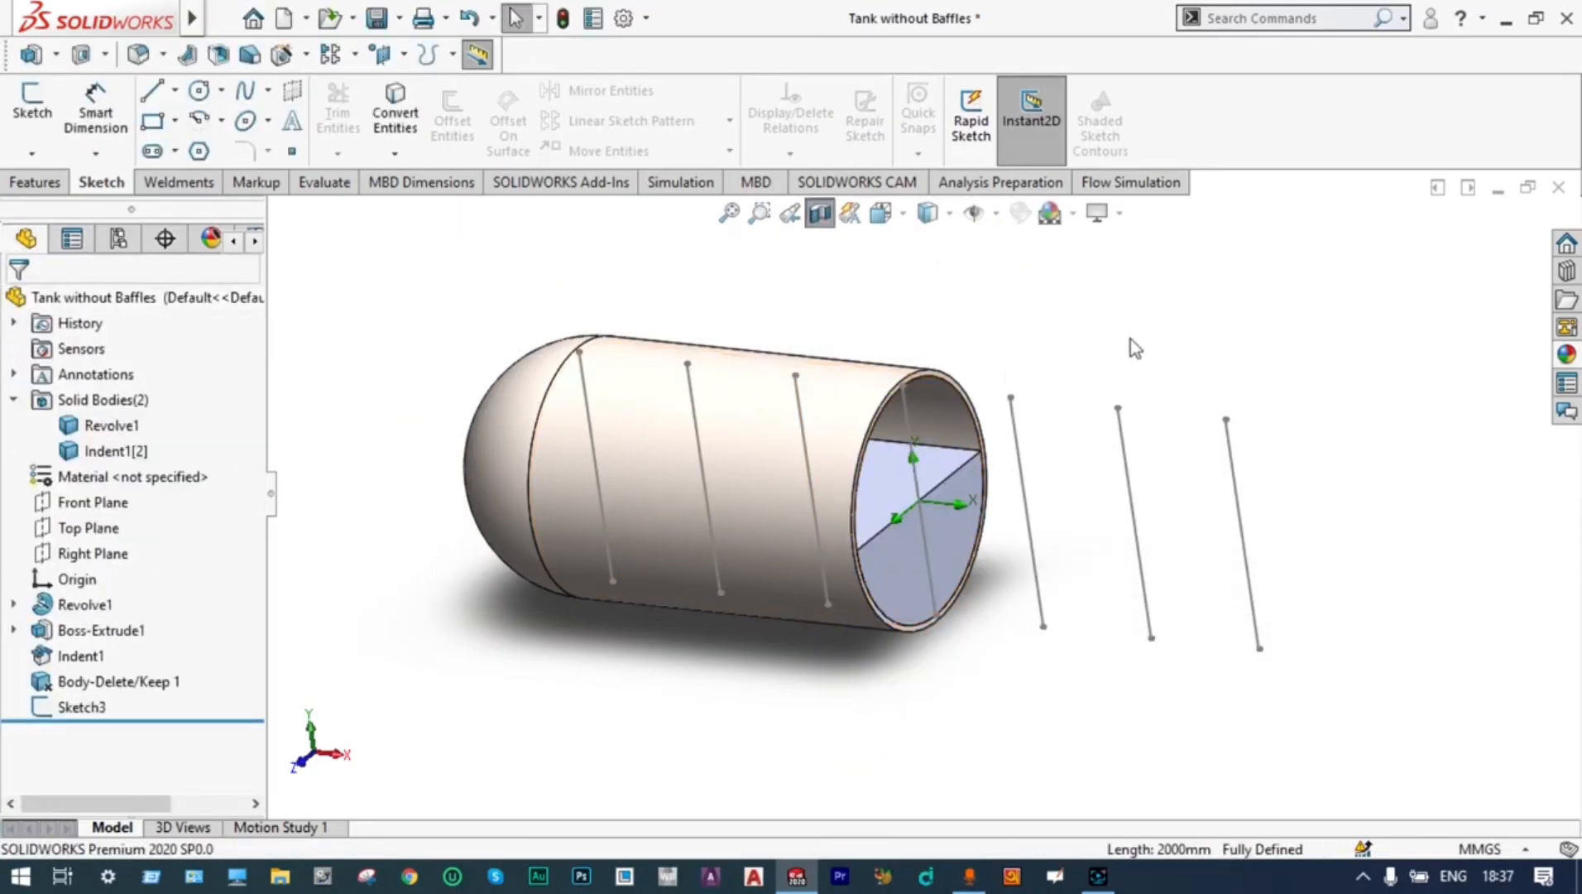
# Set up a thin boss extrusion of the seven baffle lines, with Direction 1 reversed and ending Up To Body at the tank shell
pyautogui.moveTo(1137, 336); pyautogui.dragTo(1112, 353, button='middle')
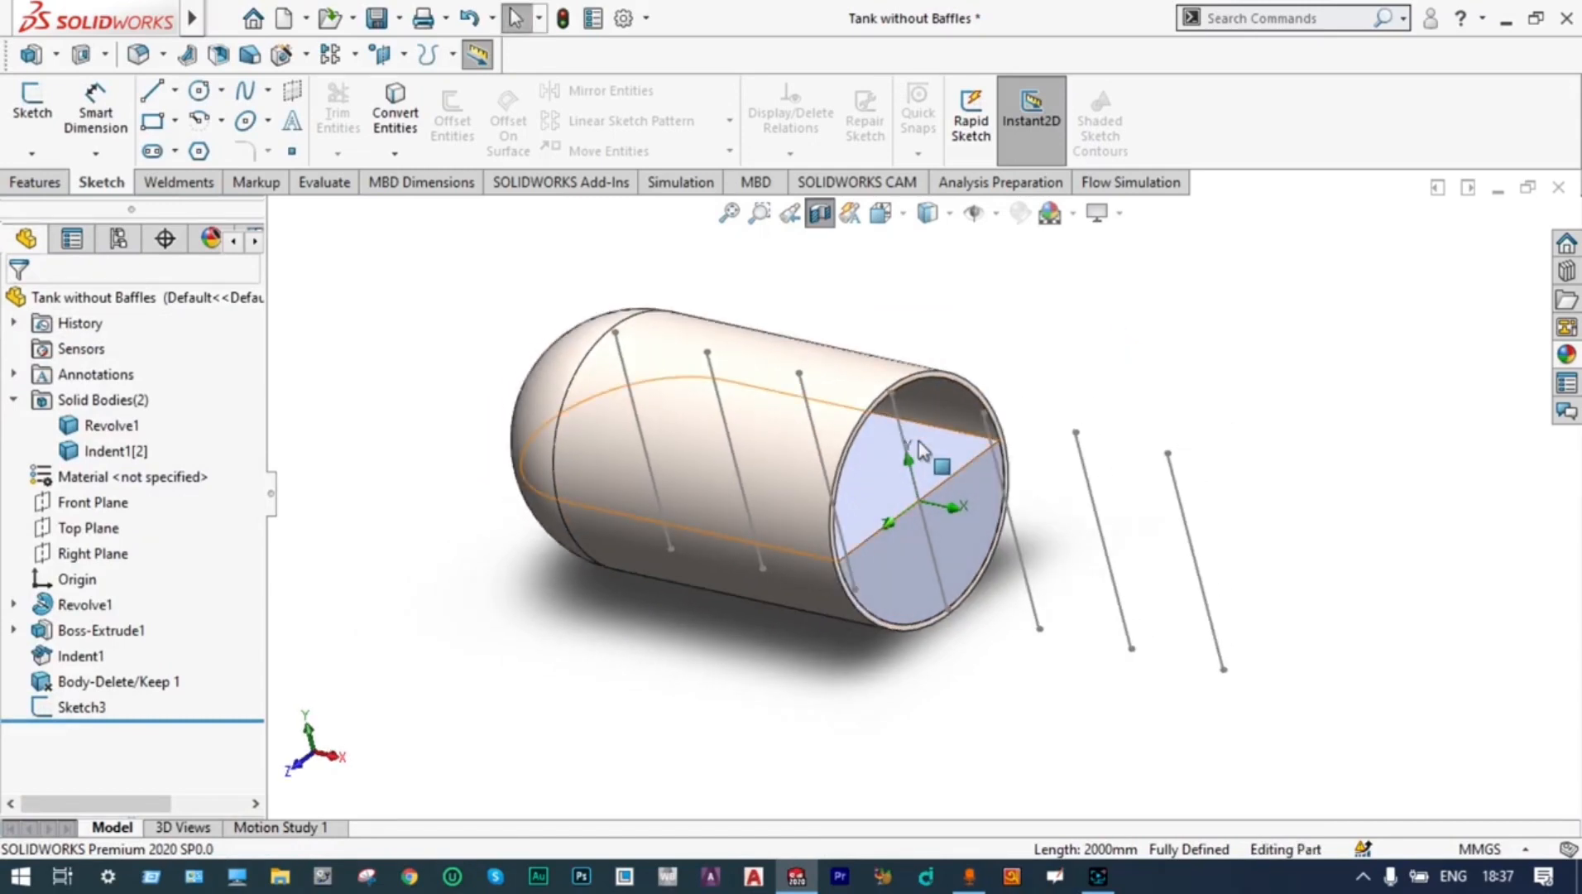
pyautogui.click(81, 708)
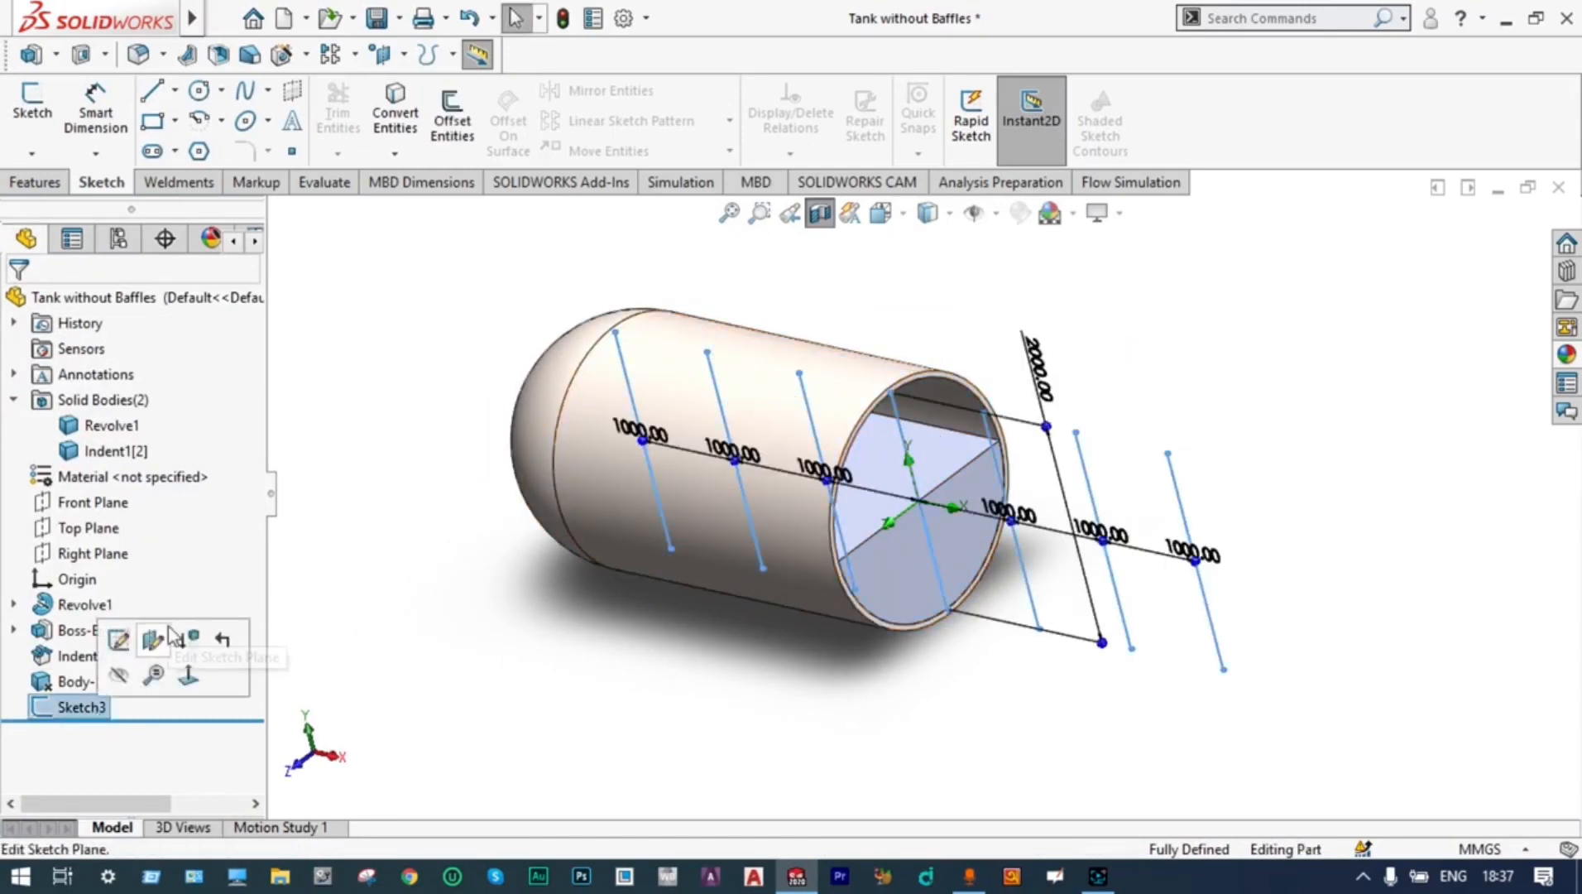
pyautogui.click(33, 183)
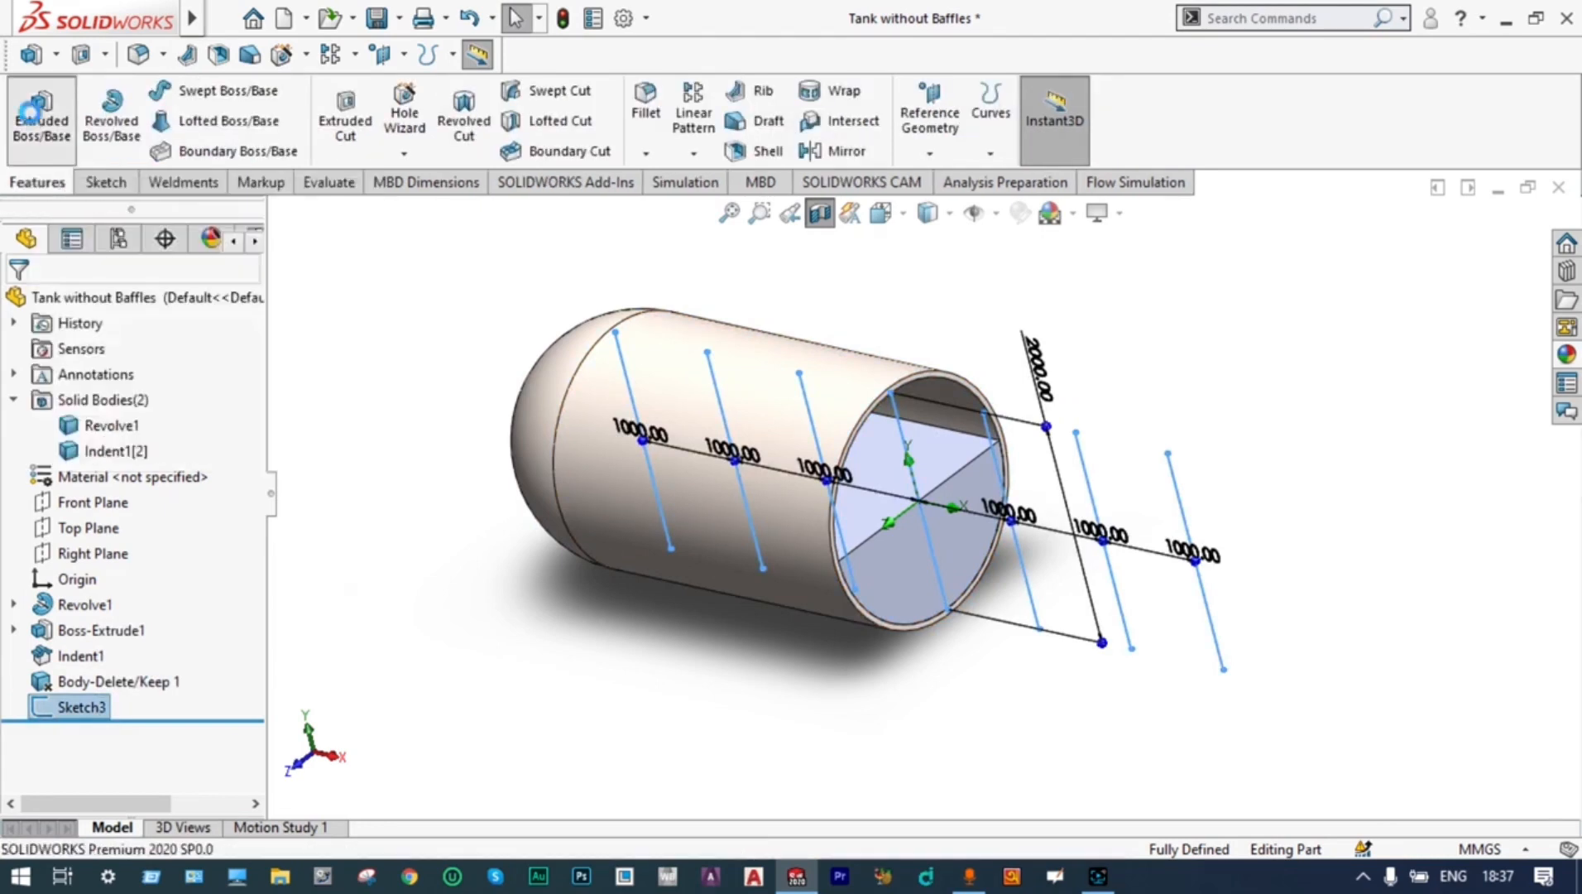
pyautogui.click(32, 113)
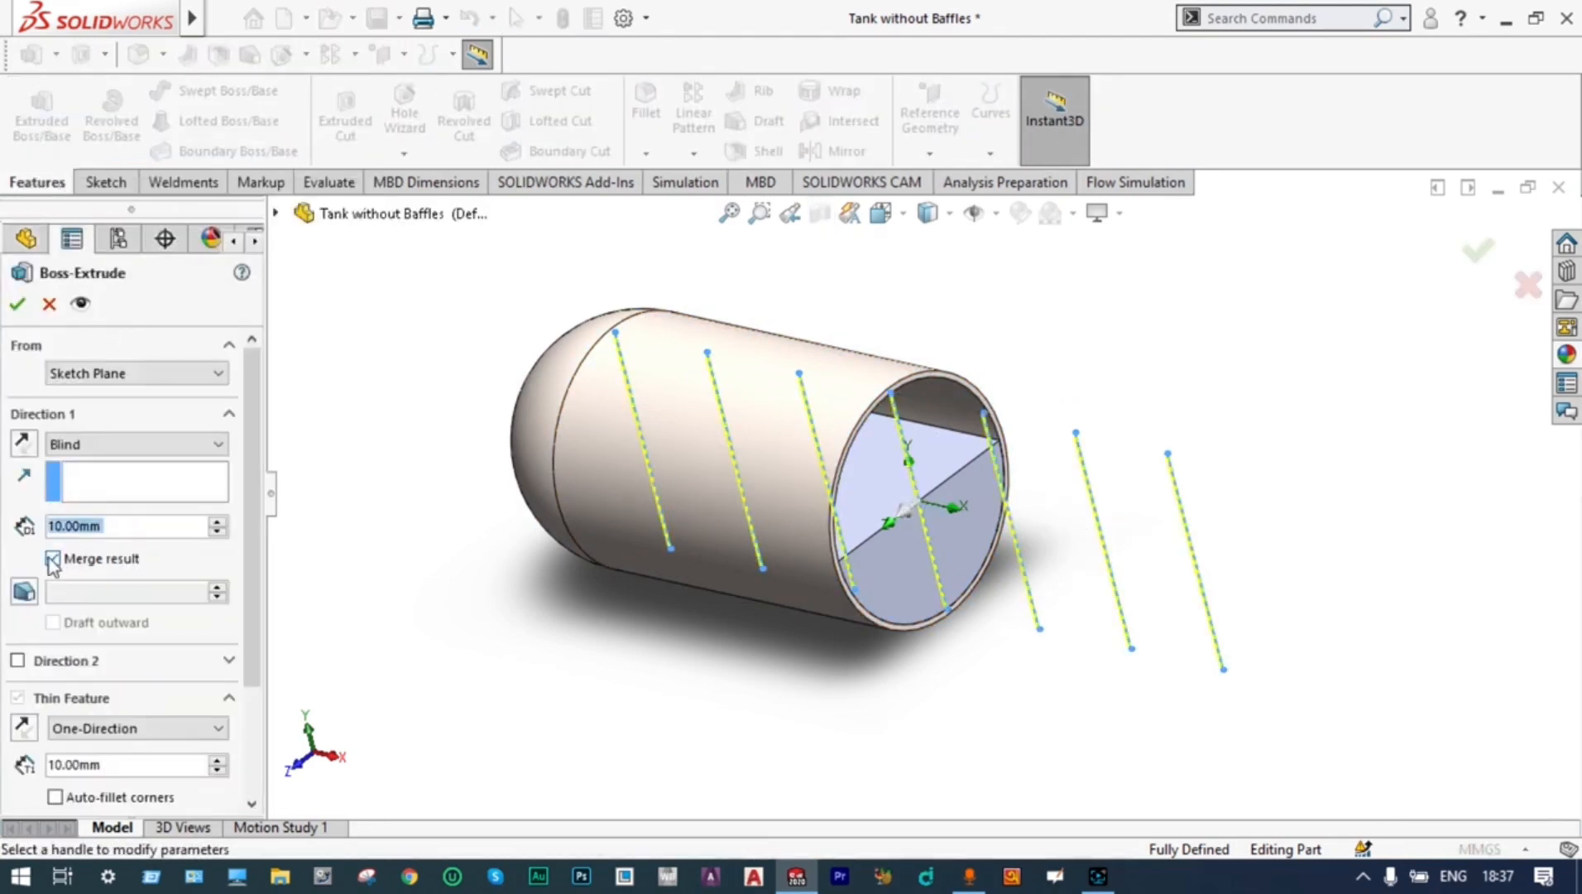
pyautogui.click(135, 444)
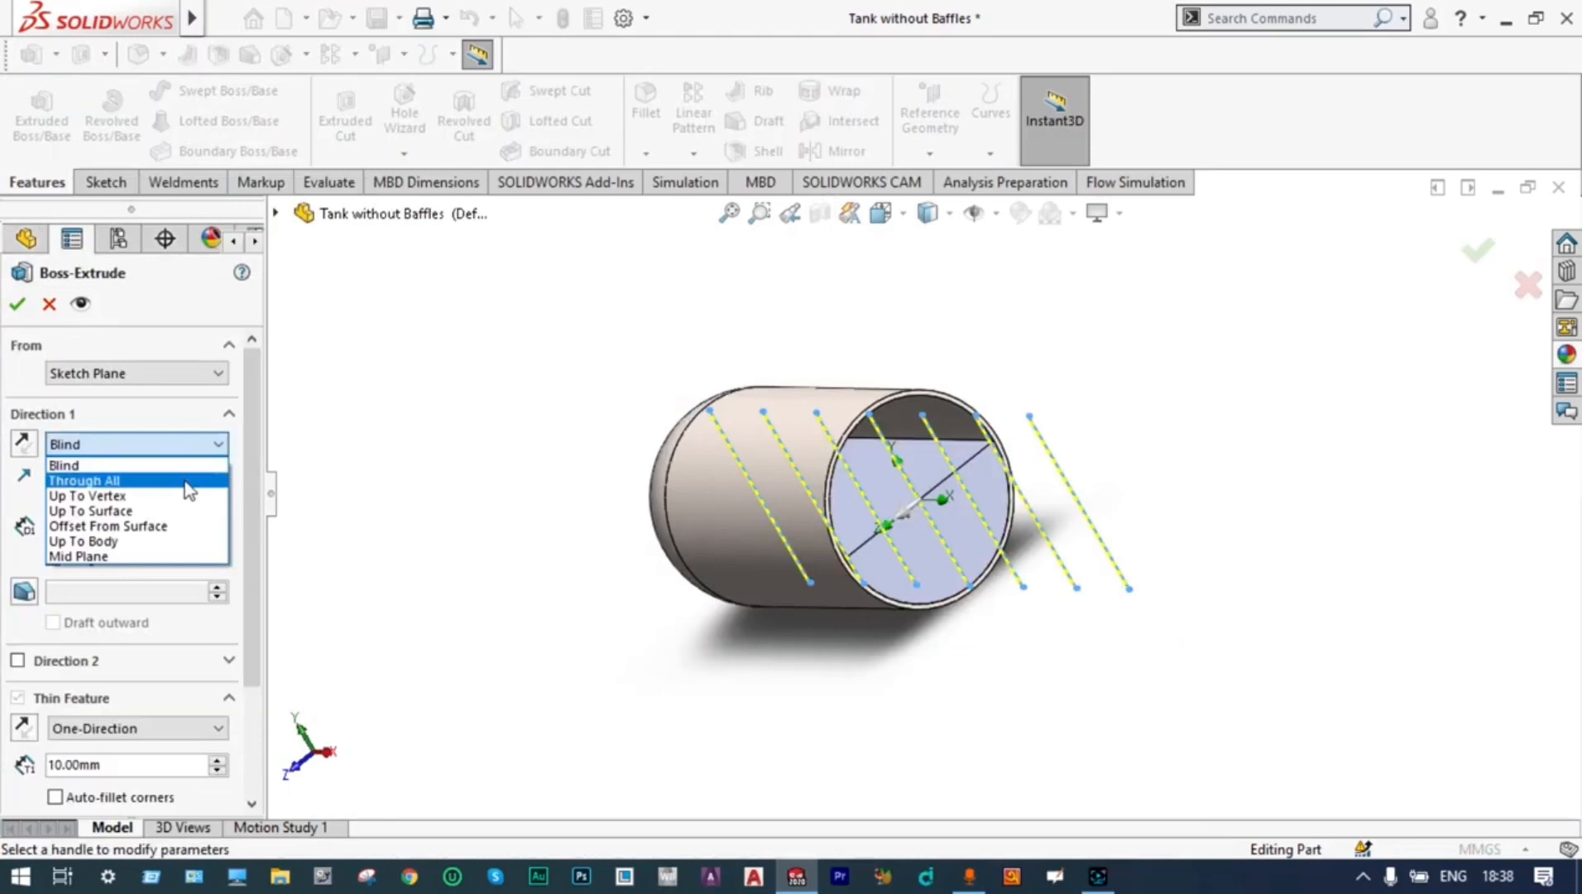
pyautogui.click(152, 550)
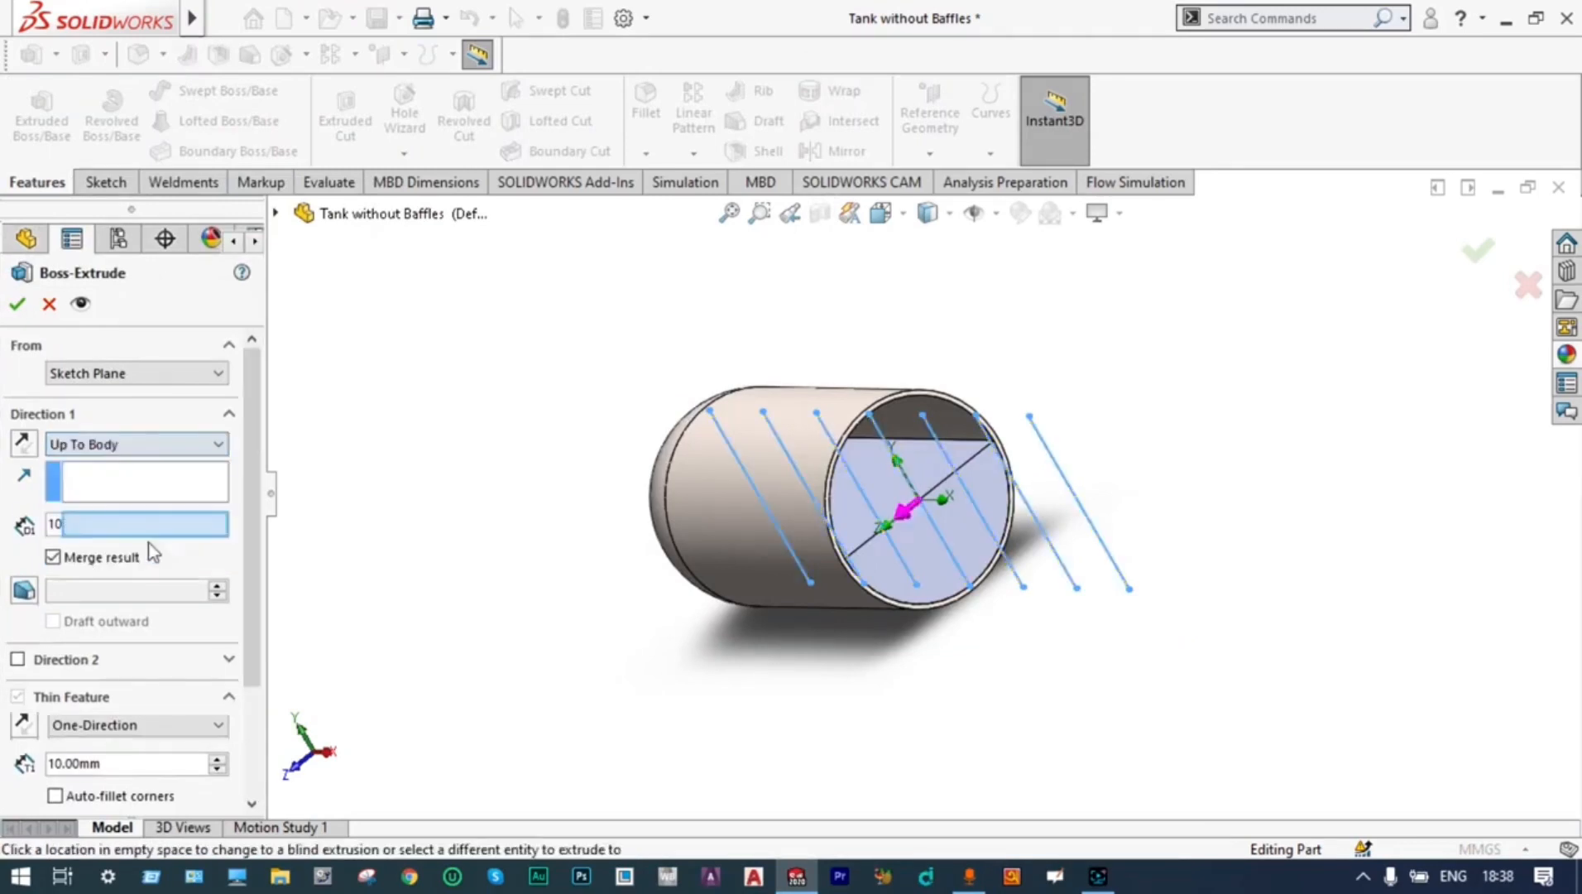
pyautogui.click(957, 434)
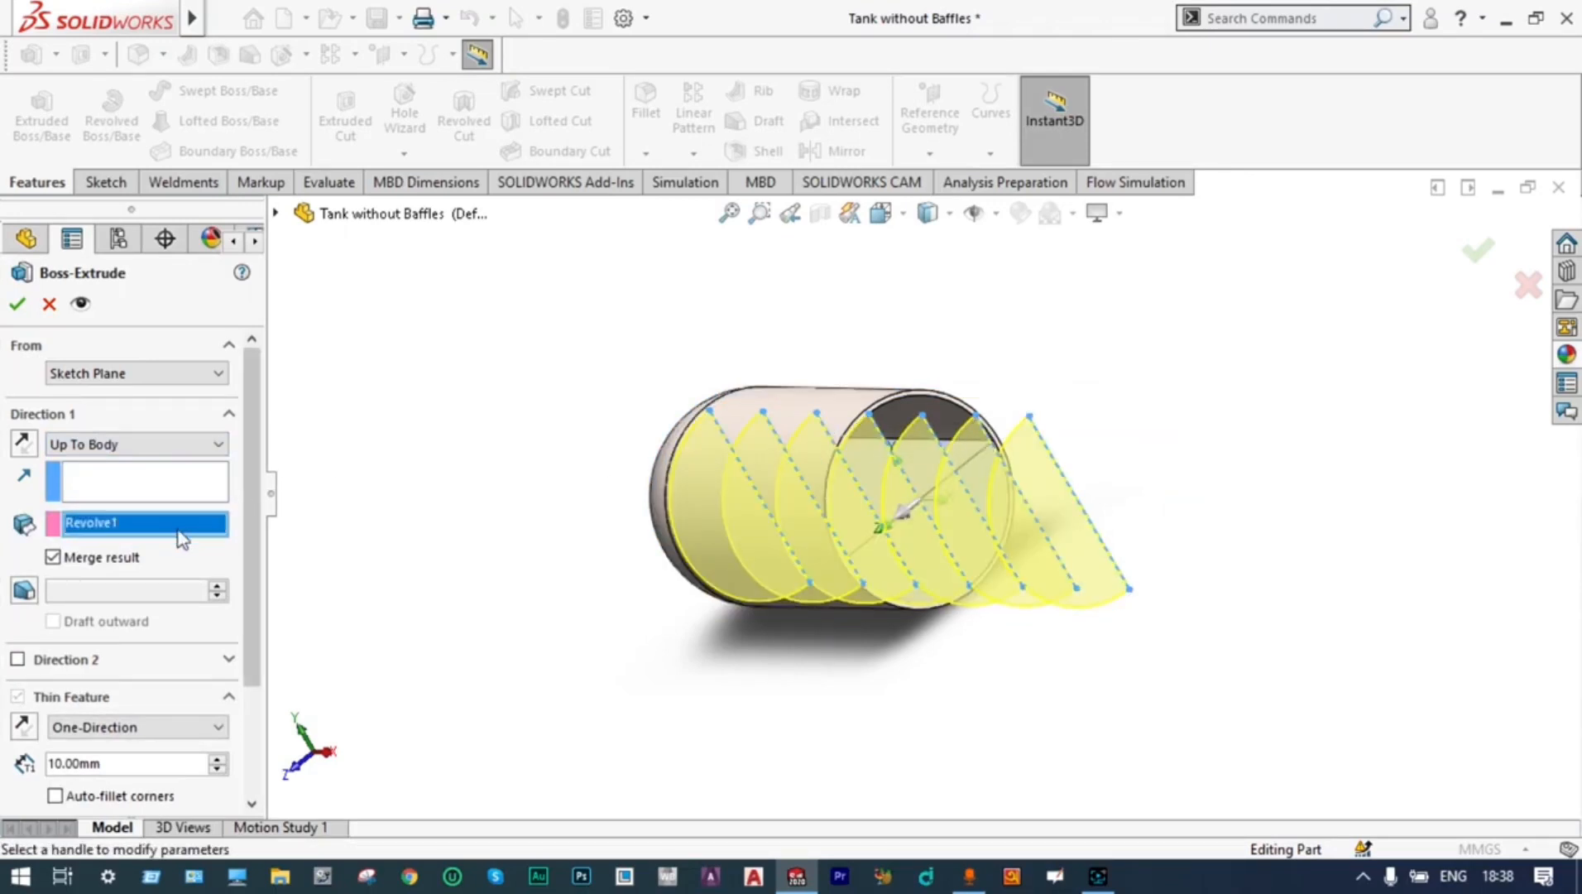
pyautogui.click(31, 446)
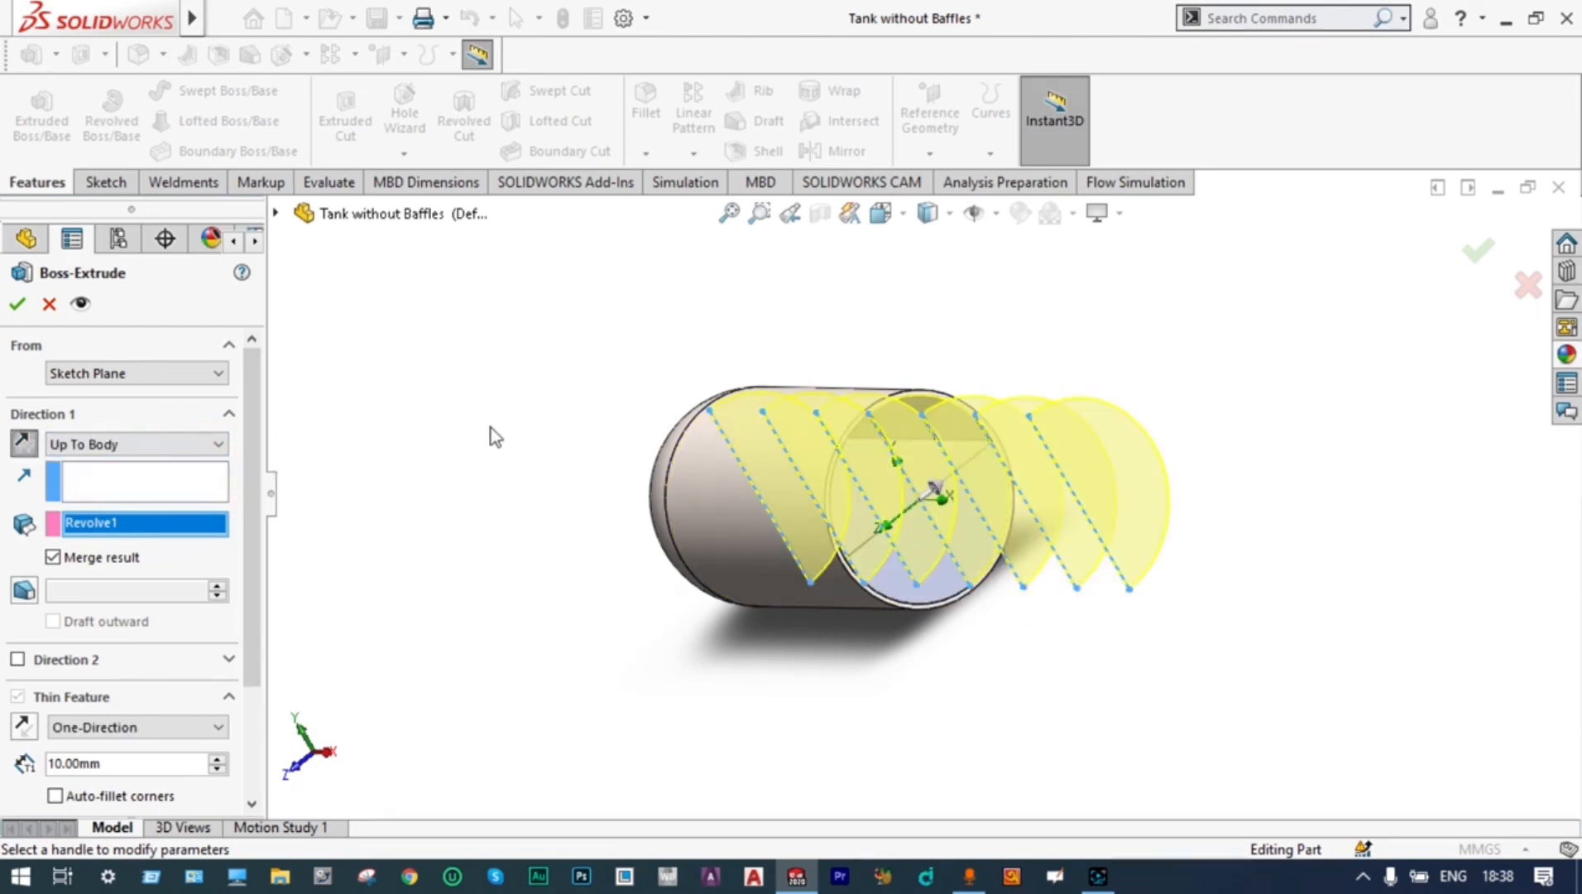
# Add Direction 2 ending Up To Body at the same tank shell and create the baffles with a 10 mm one-direction thin wall
pyautogui.moveTo(489, 436); pyautogui.dragTo(457, 472, button='middle')
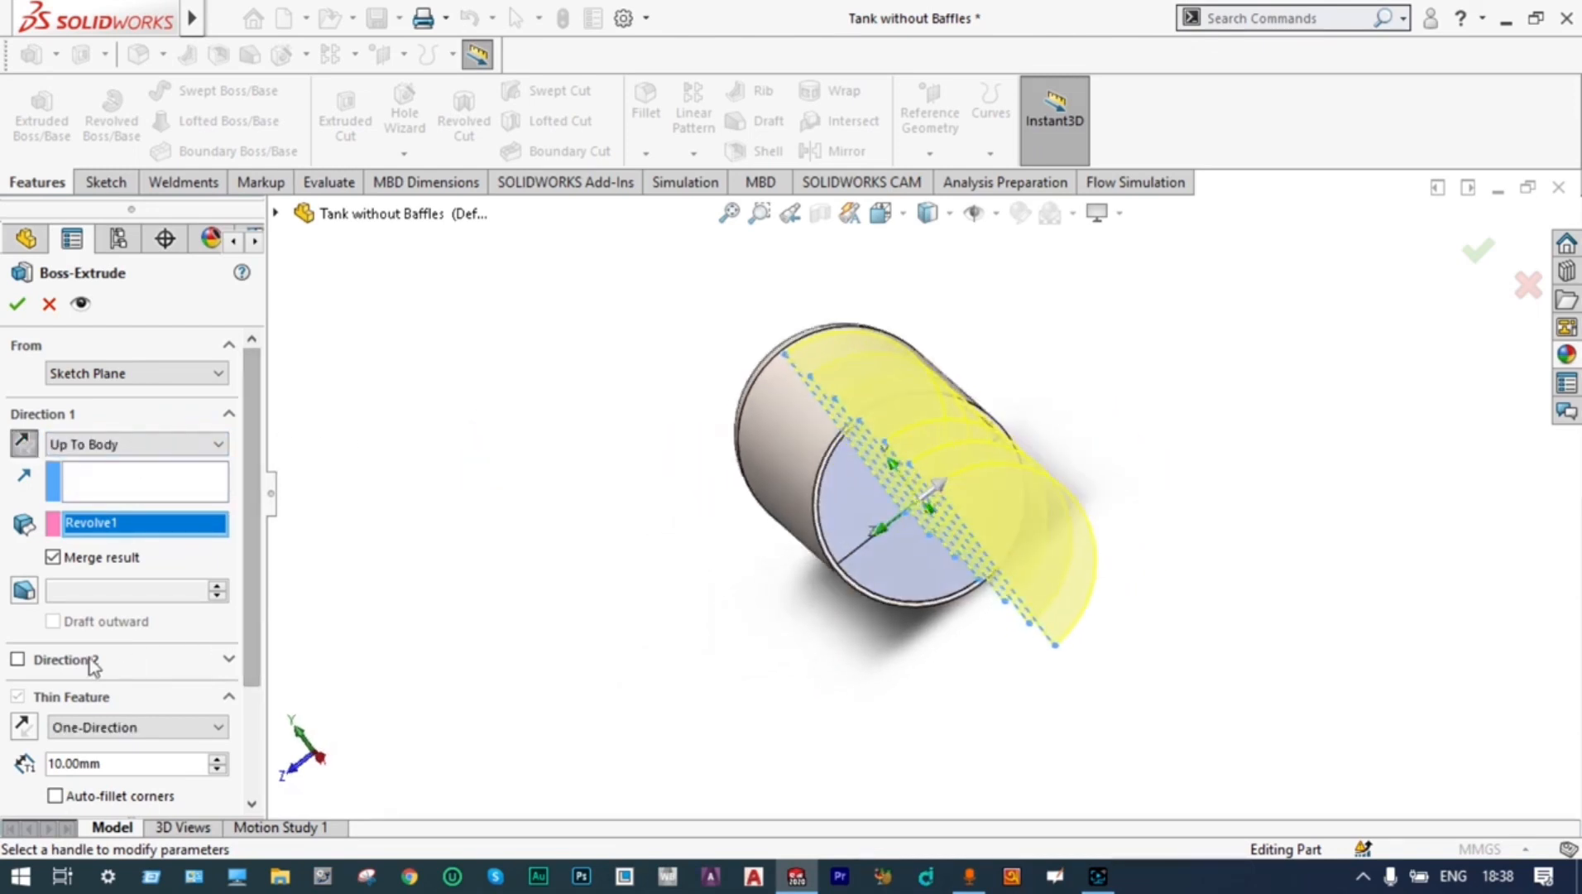
pyautogui.click(18, 659)
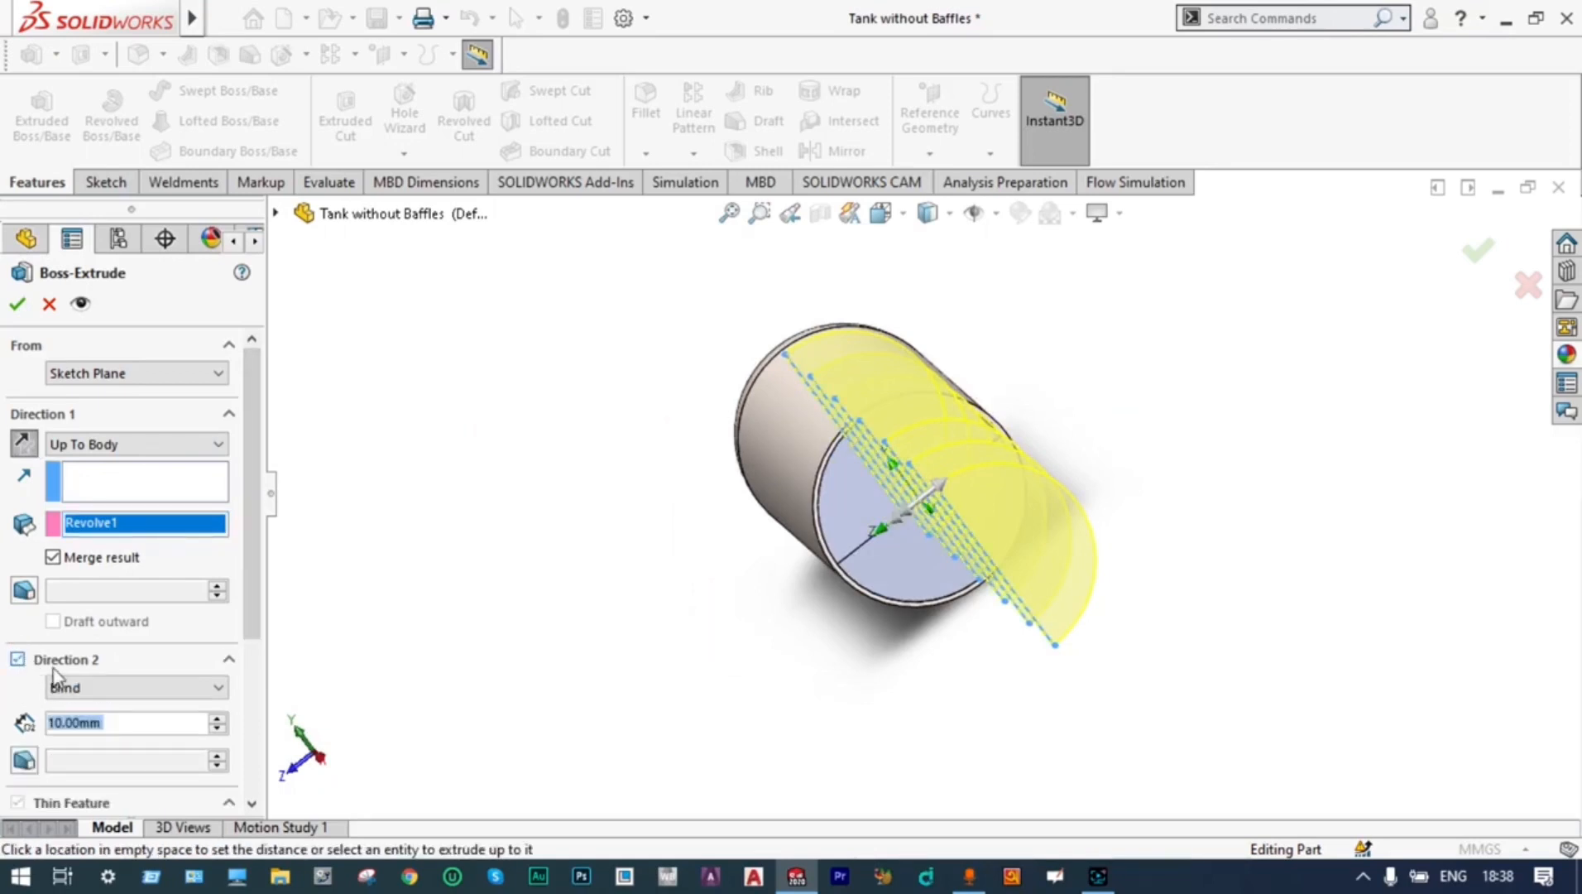
pyautogui.click(218, 688)
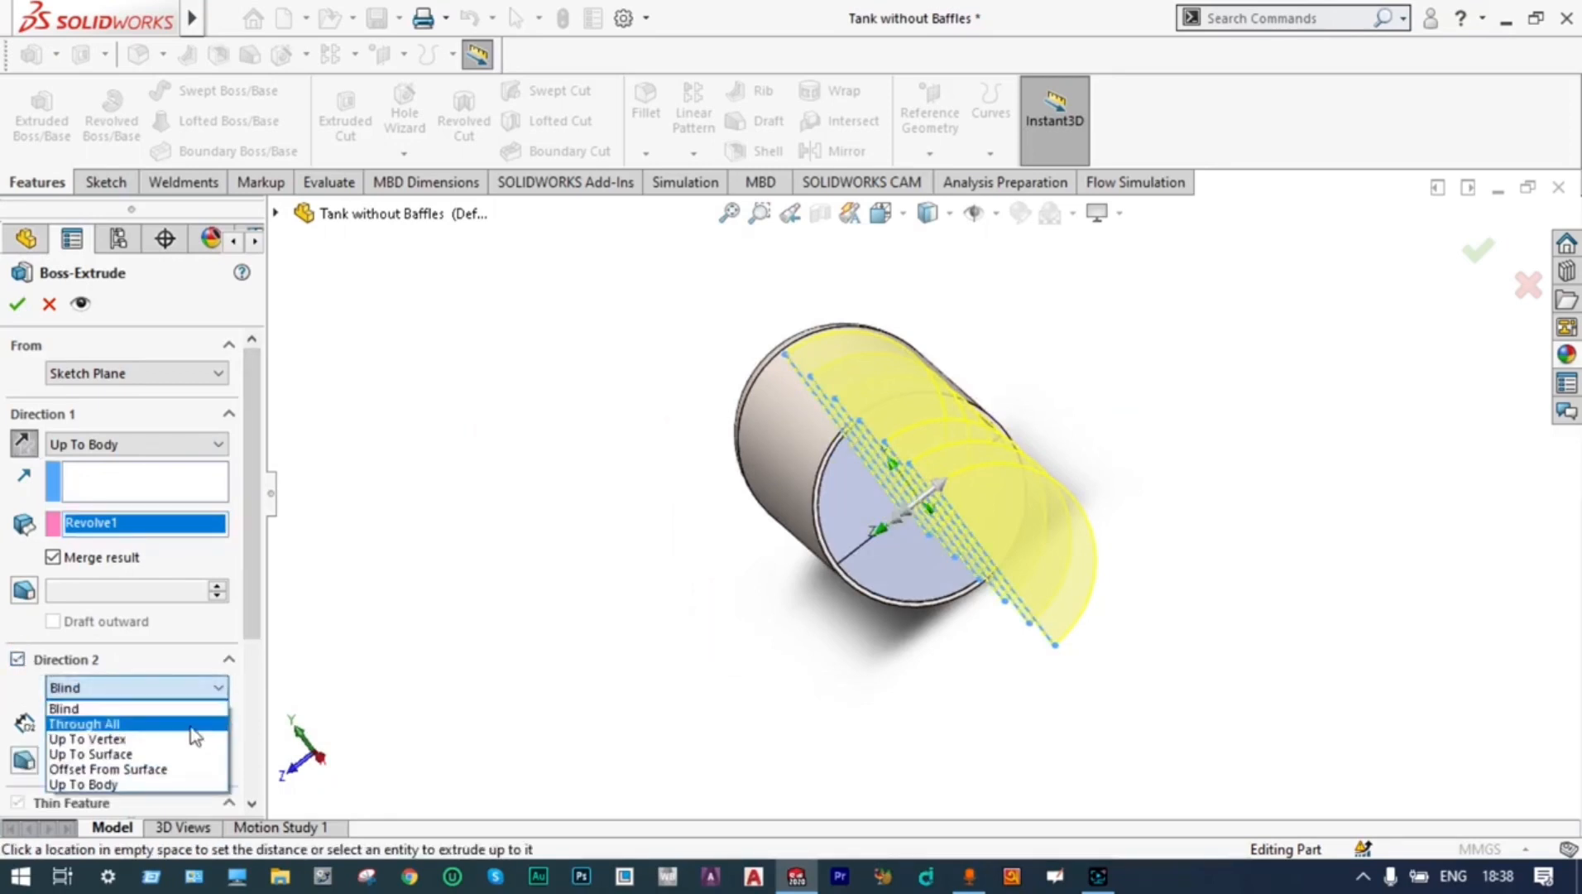
pyautogui.click(166, 783)
pyautogui.moveTo(749, 662); pyautogui.dragTo(801, 612, button='middle')
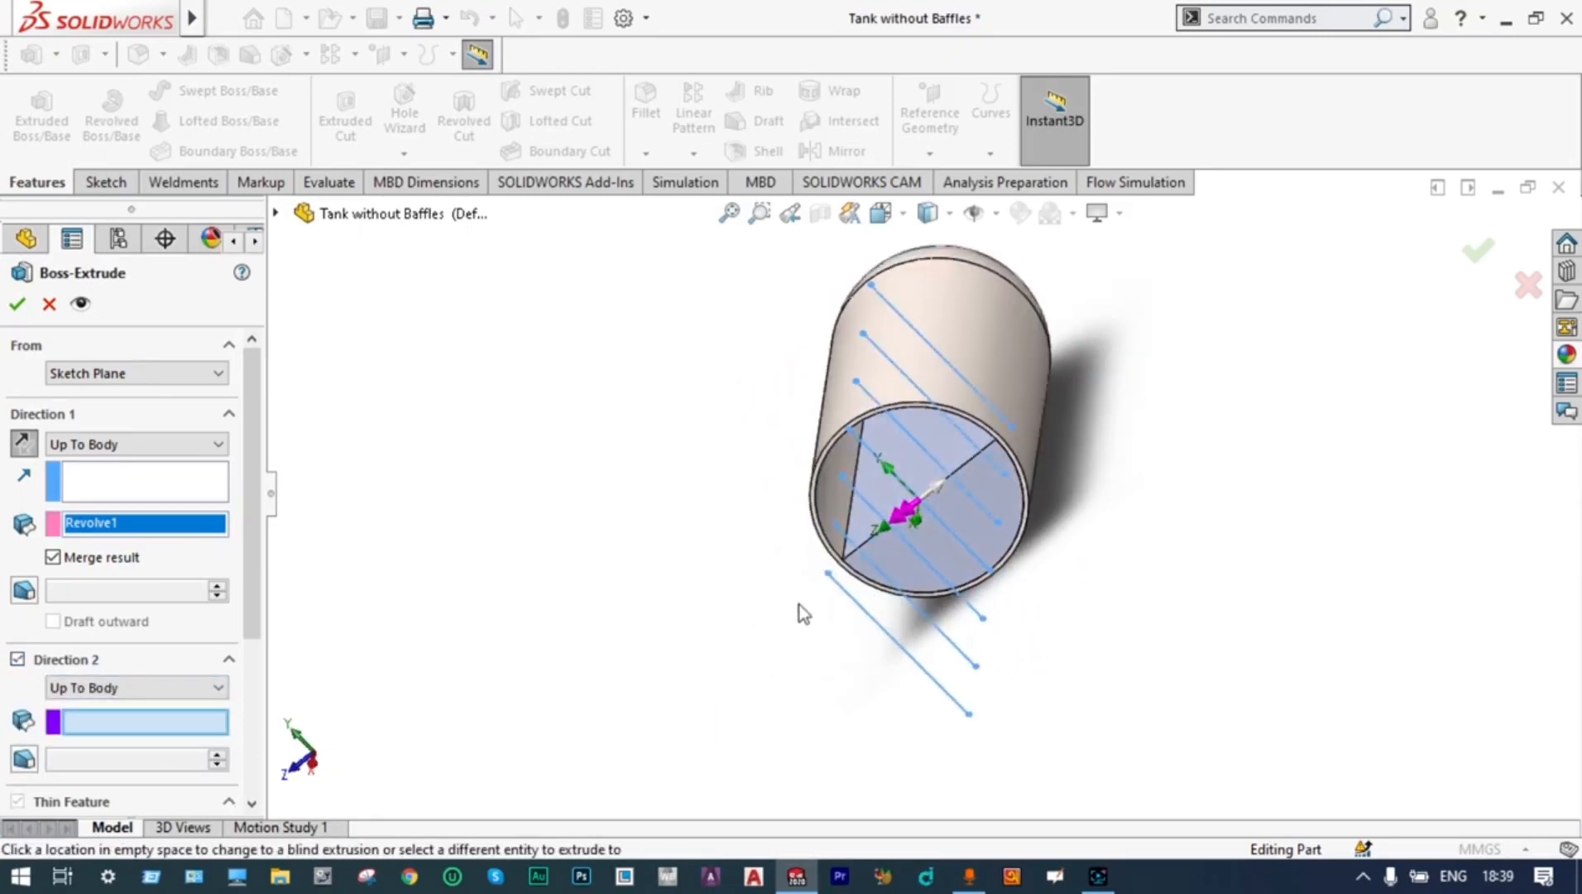
pyautogui.click(838, 520)
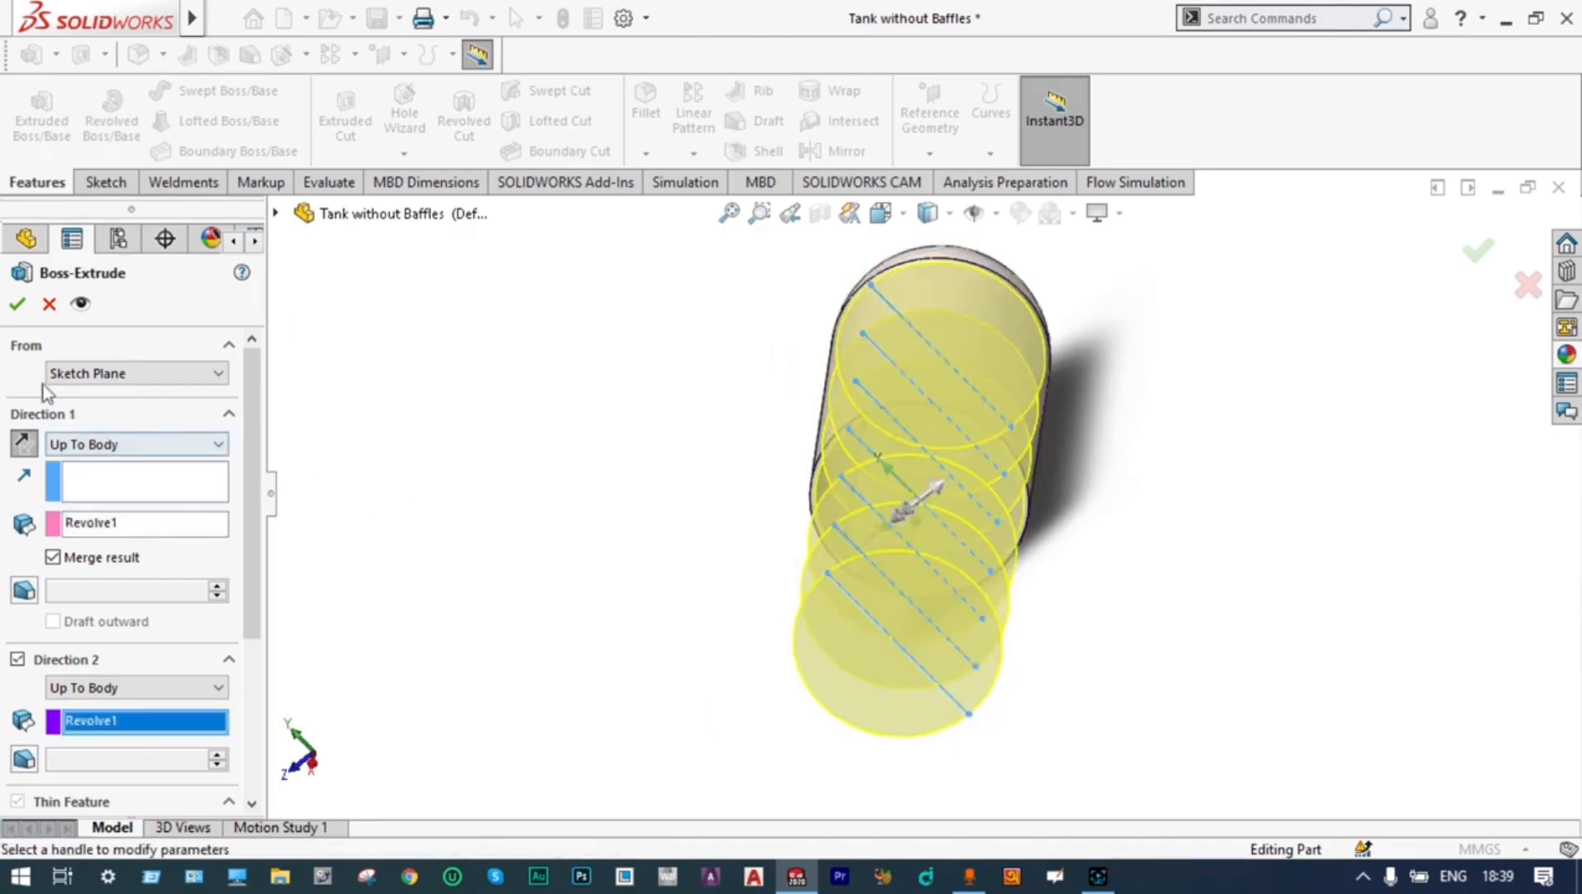
pyautogui.click(16, 304)
# Replace the Right Plane section view with one cut along the Front Plane and inspect the baffles inside the tank
pyautogui.moveTo(791, 643); pyautogui.dragTo(918, 464, button='middle')
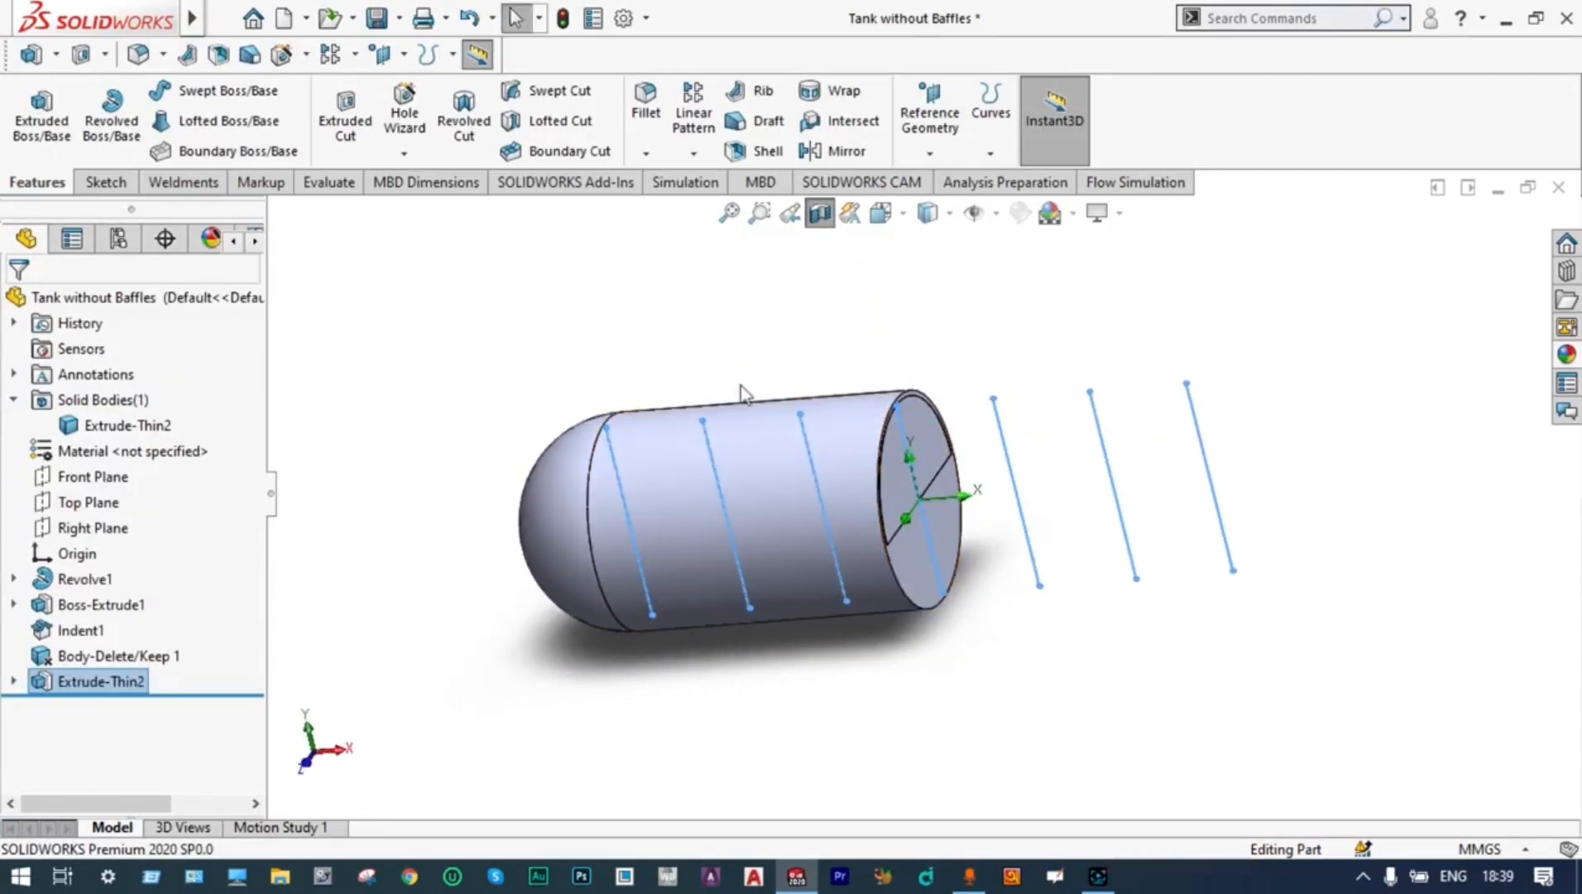
pyautogui.click(832, 222)
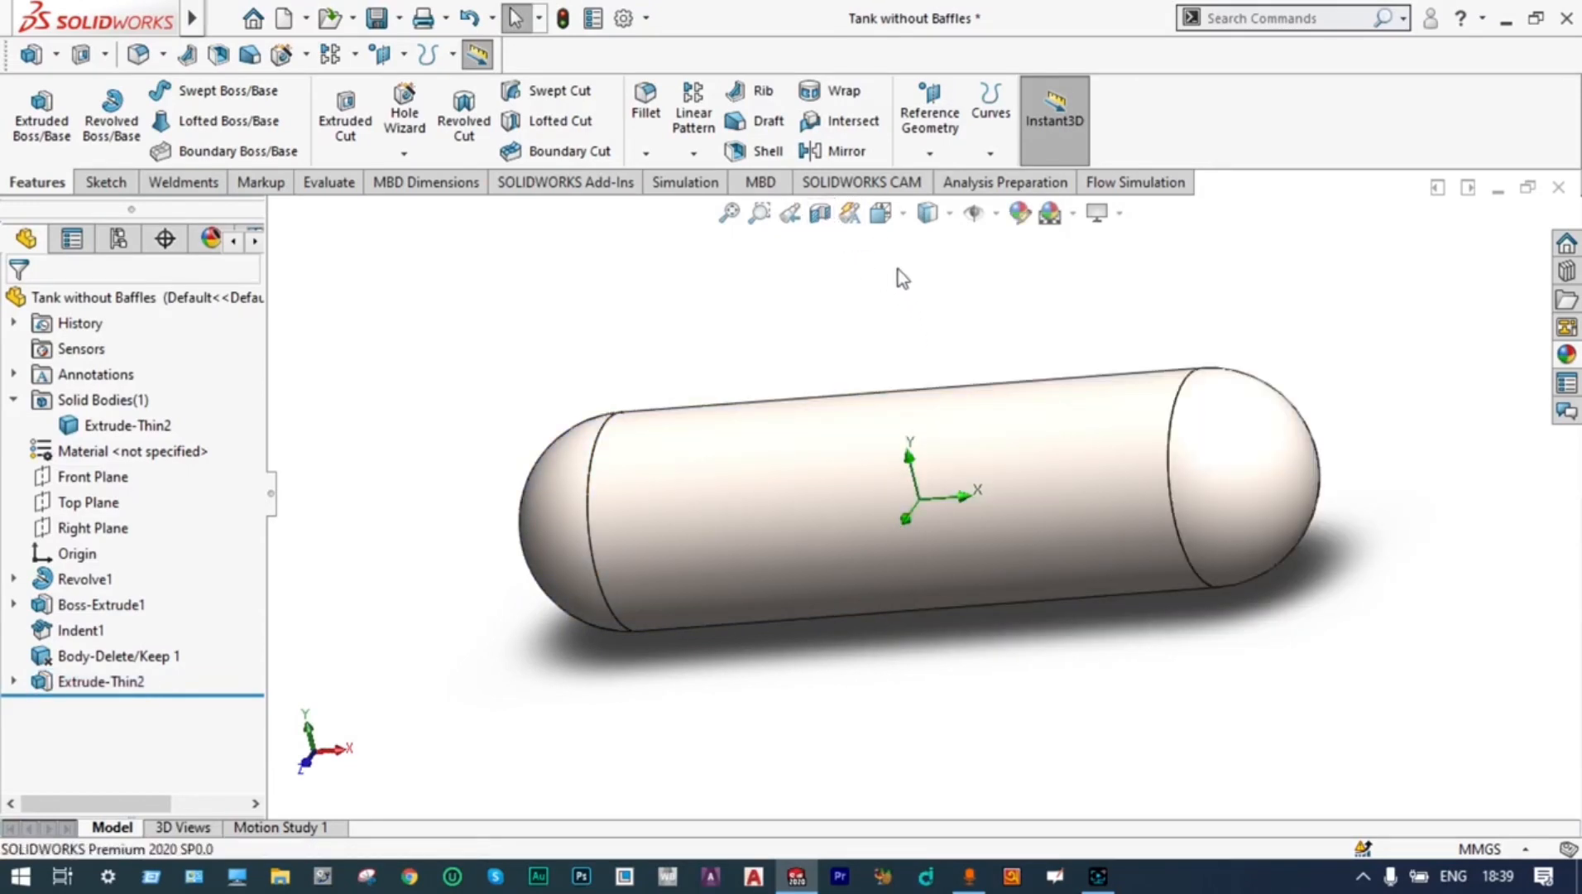
pyautogui.click(818, 217)
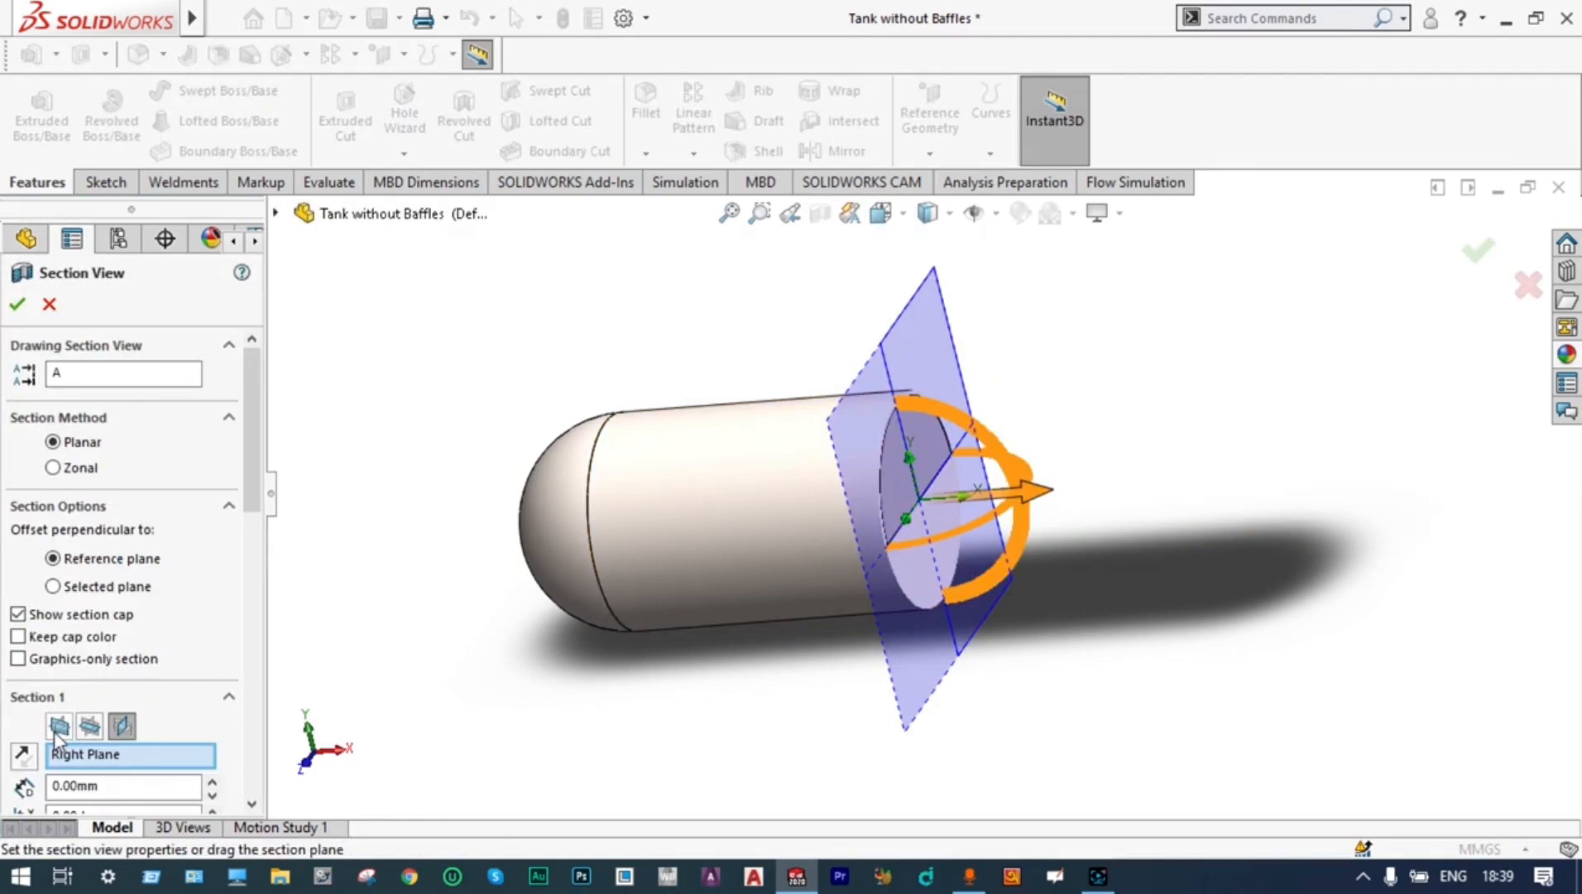
pyautogui.click(58, 726)
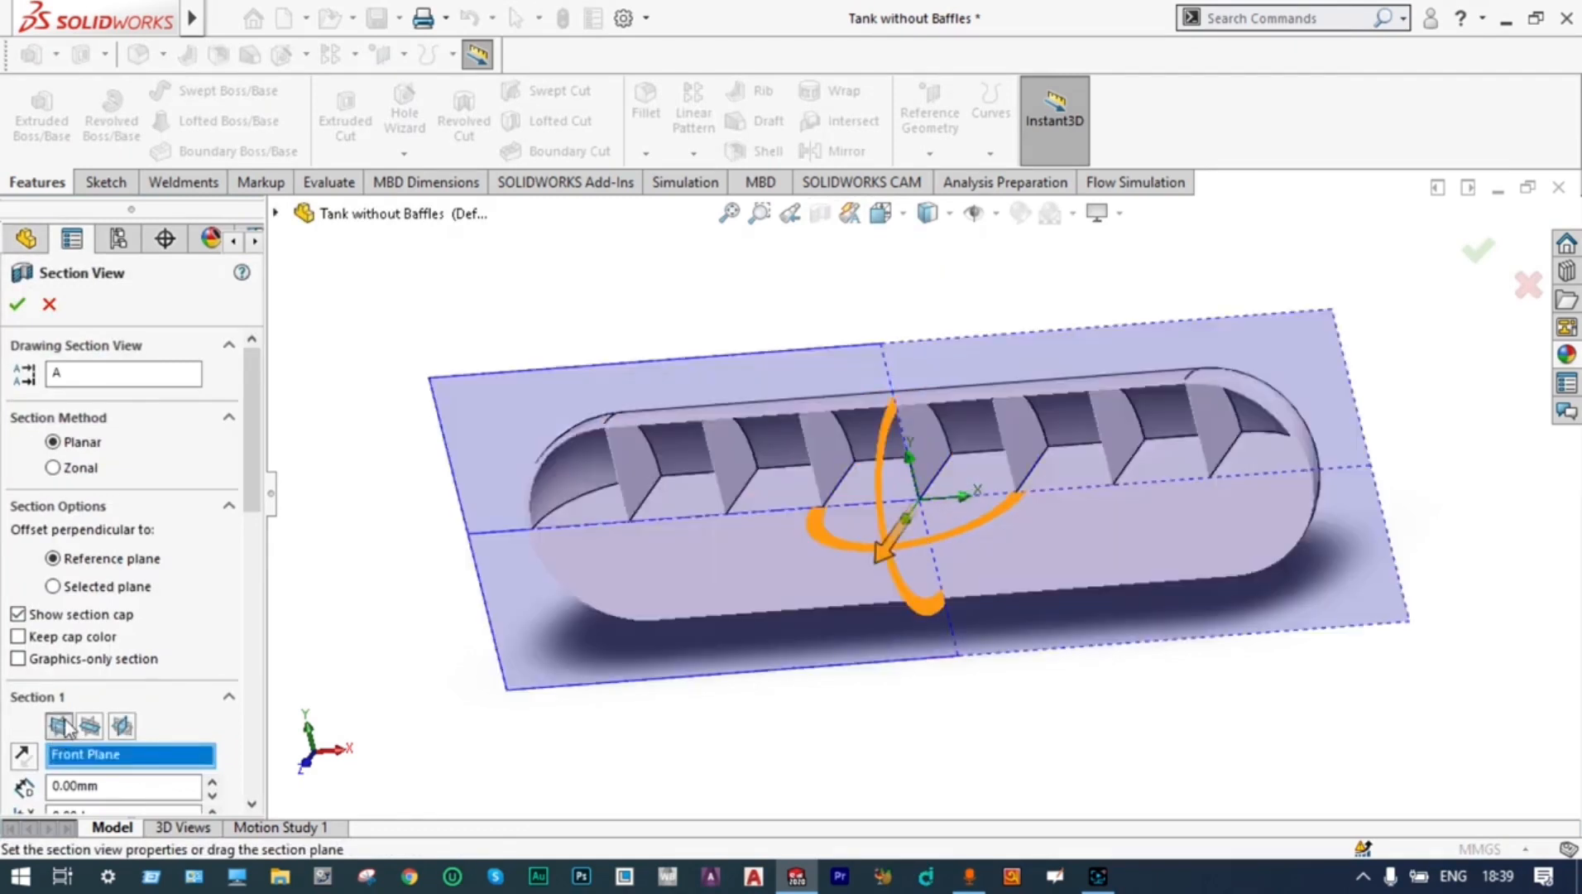
pyautogui.click(1483, 257)
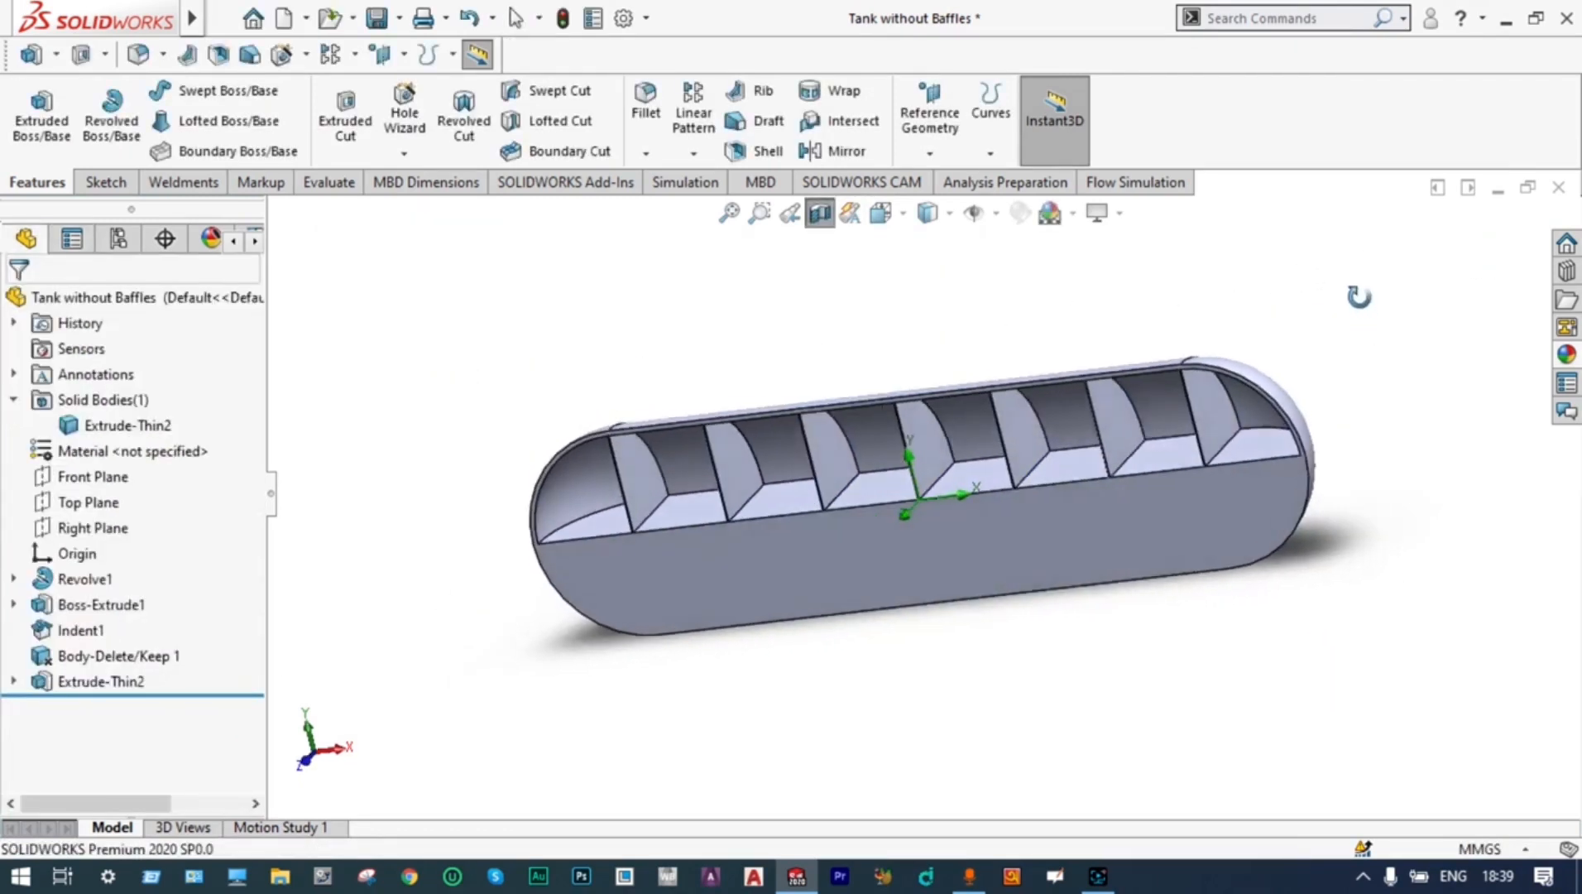
pyautogui.moveTo(1360, 296); pyautogui.dragTo(1380, 324, button='middle')
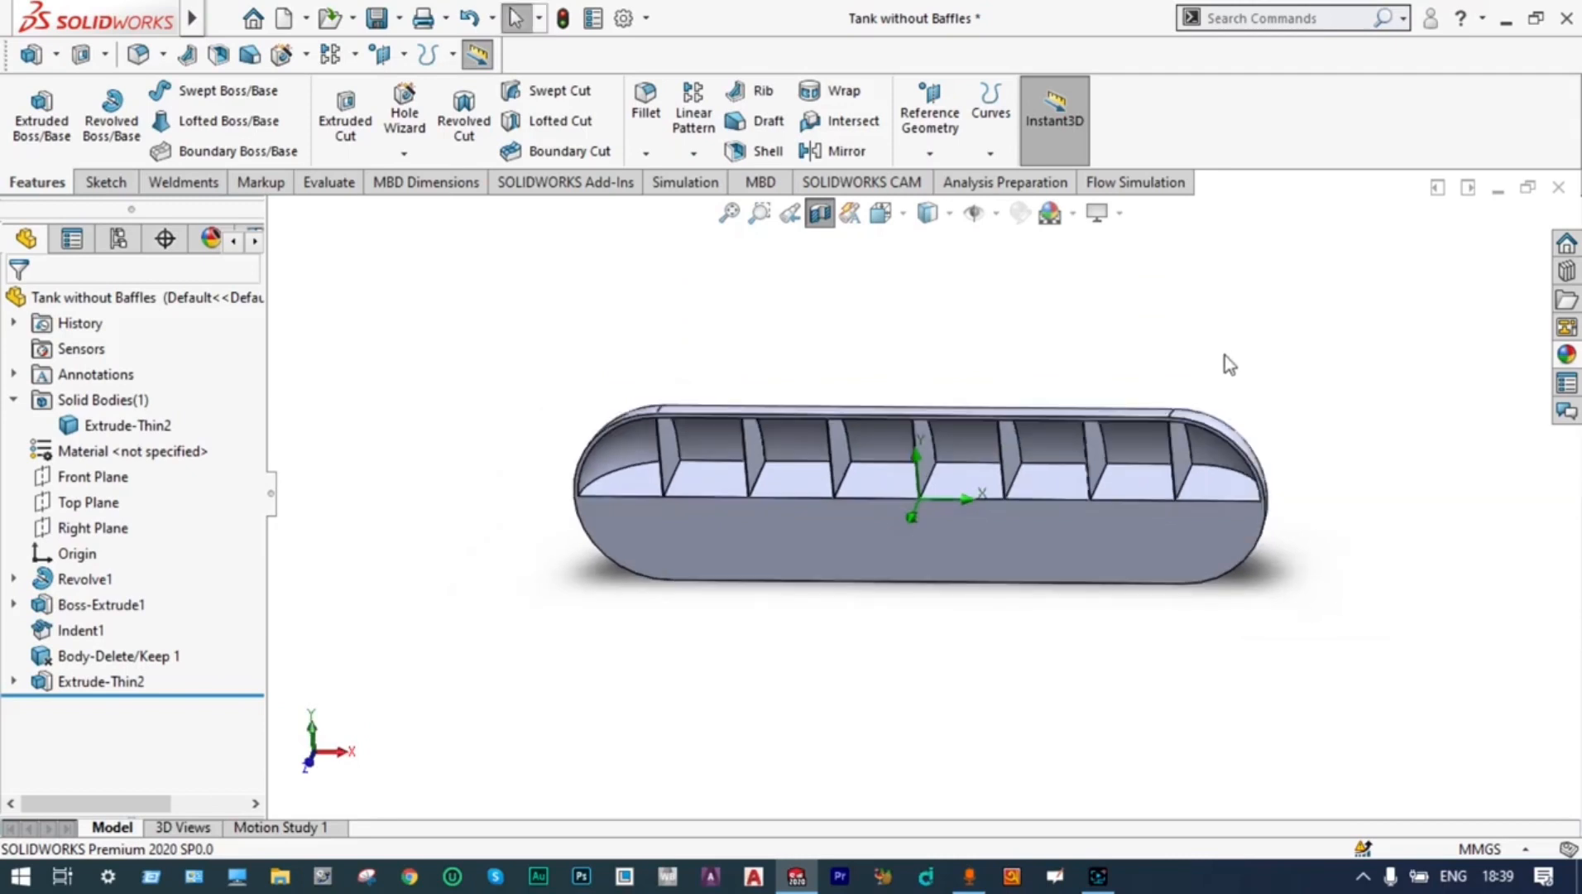
pyautogui.moveTo(1224, 355); pyautogui.dragTo(1149, 365, button='middle')
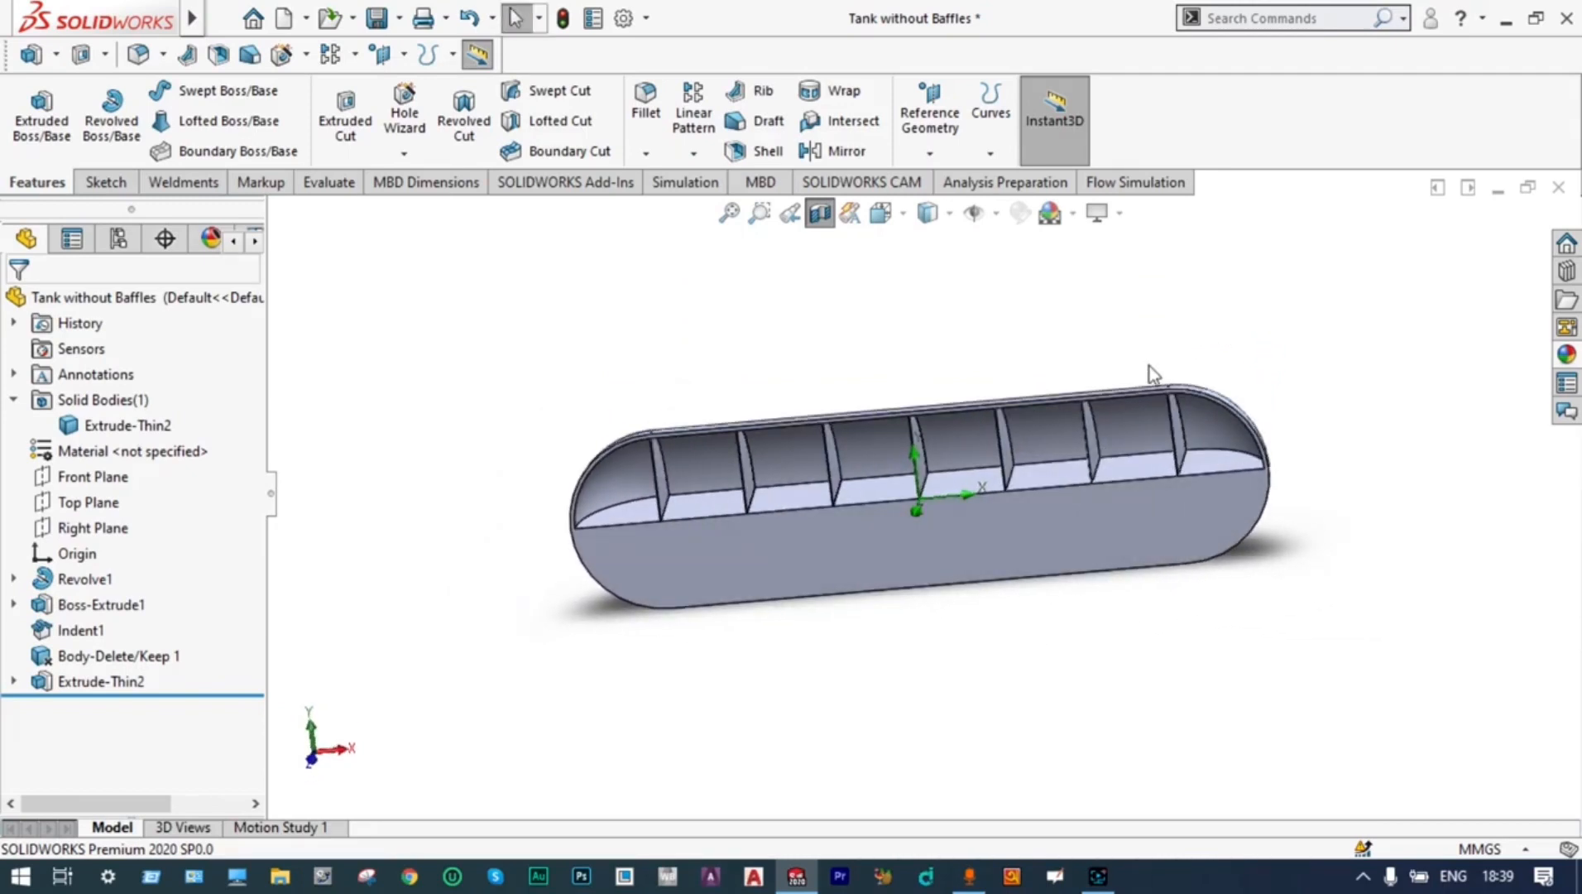
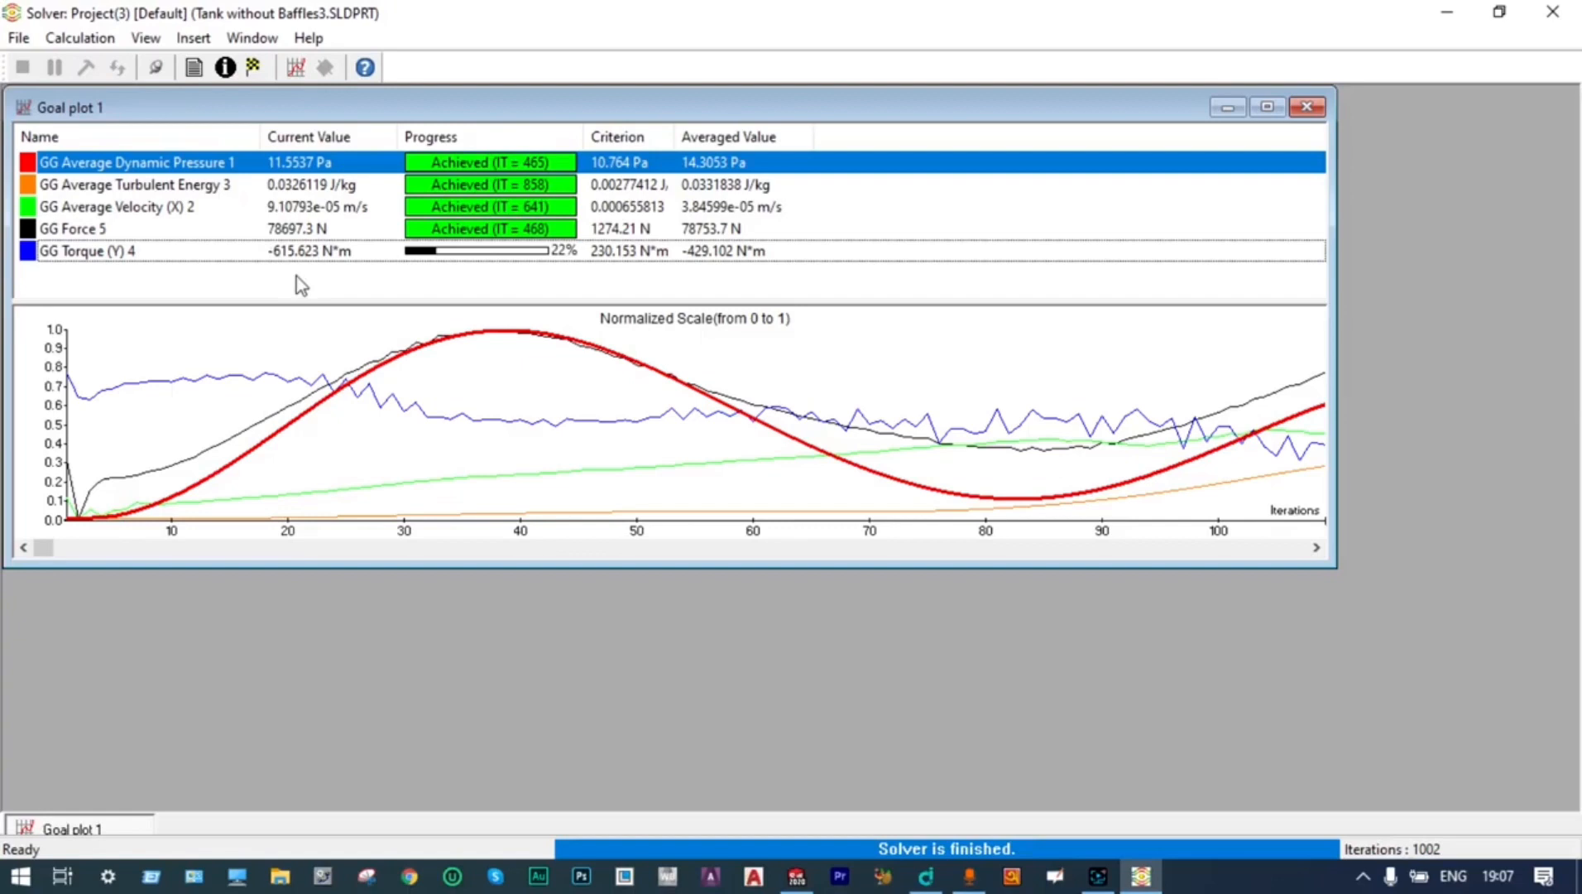
# Close the goal plot and the finished solver, and orient the sectioned tank to the Front view
pyautogui.click(1306, 108)
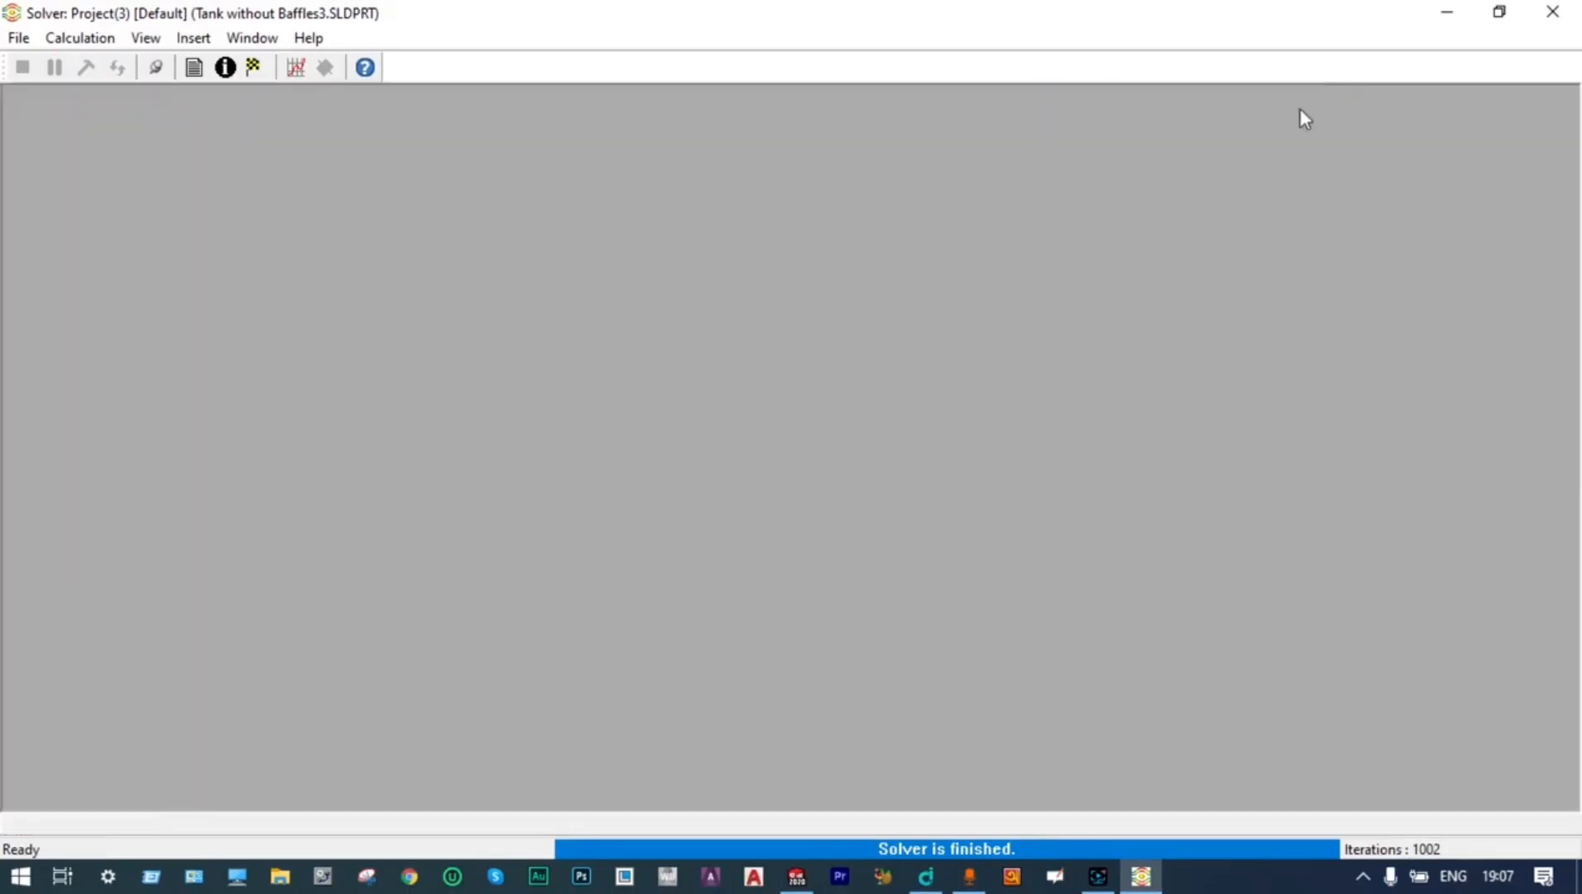
pyautogui.click(1546, 16)
pyautogui.click(879, 213)
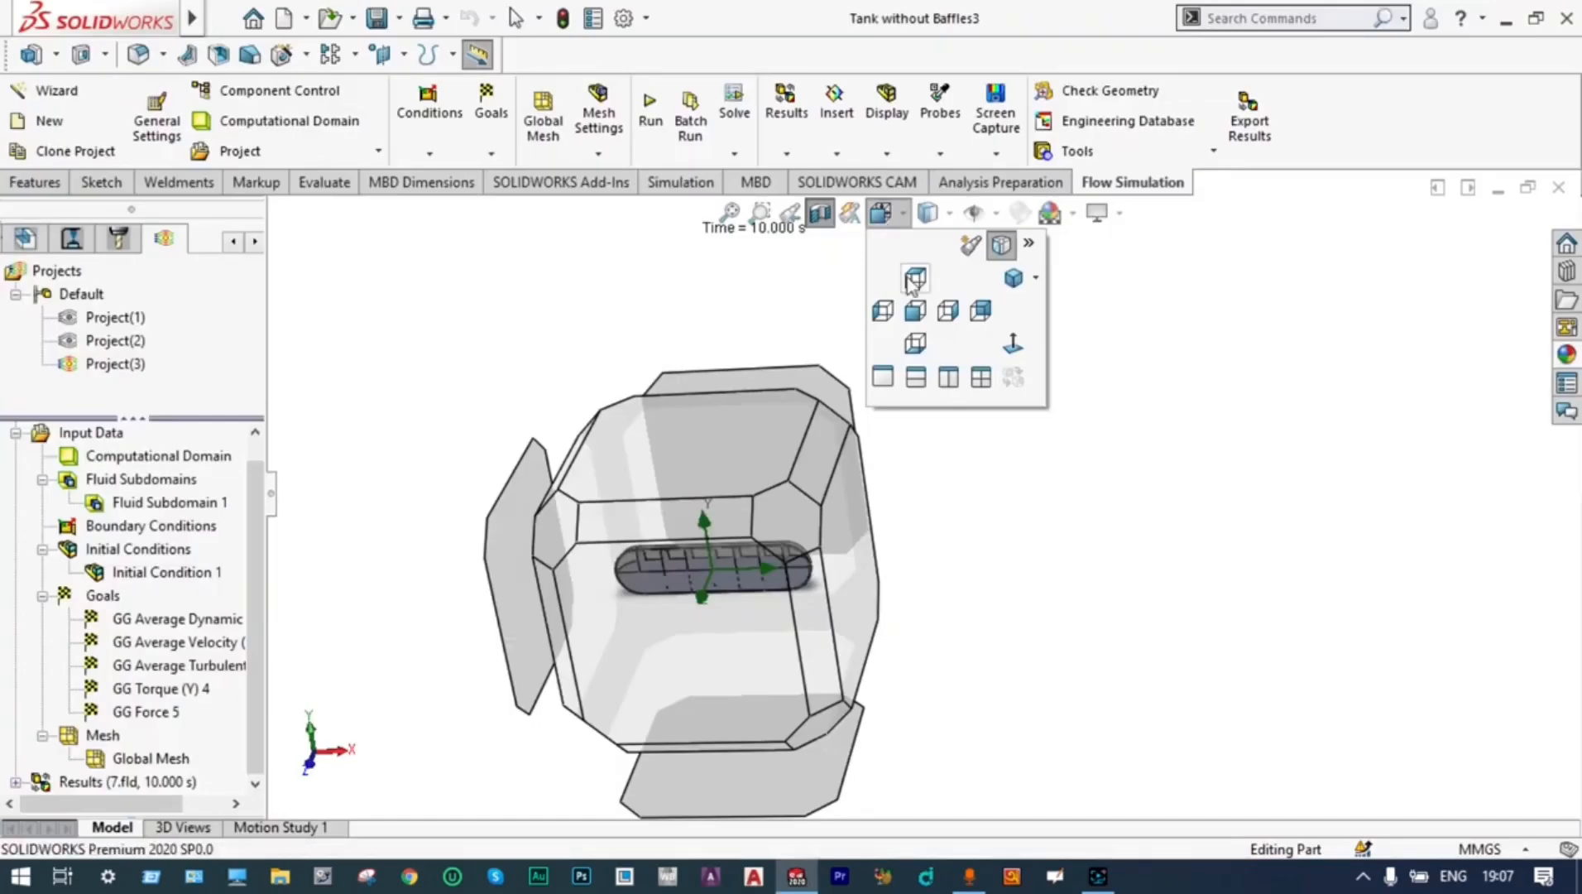
pyautogui.click(914, 311)
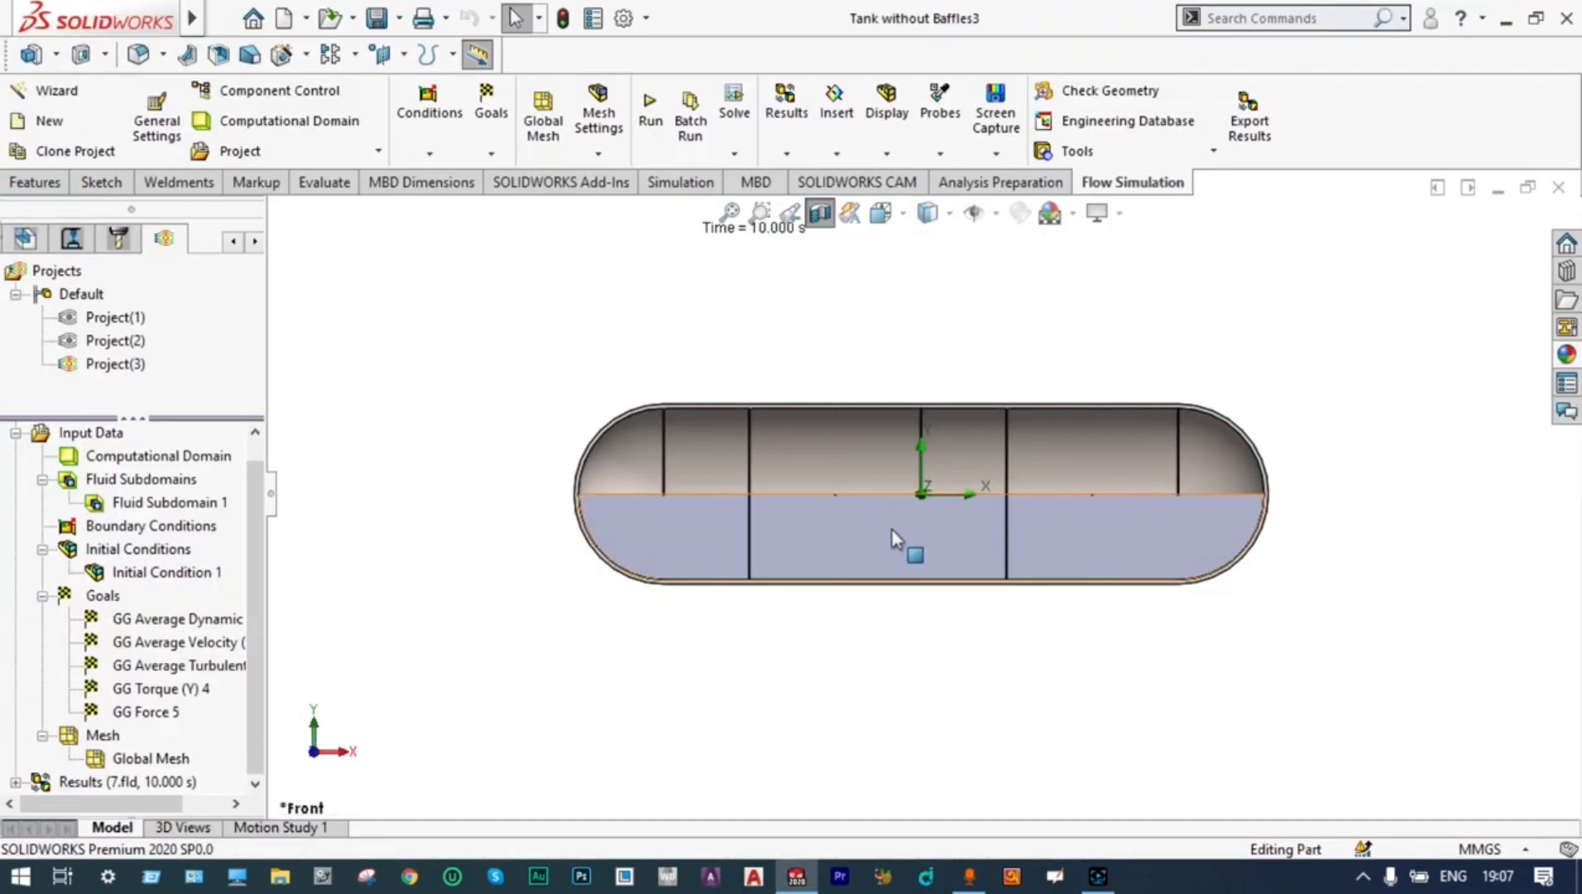
pyautogui.scroll(-1, 892, 542)
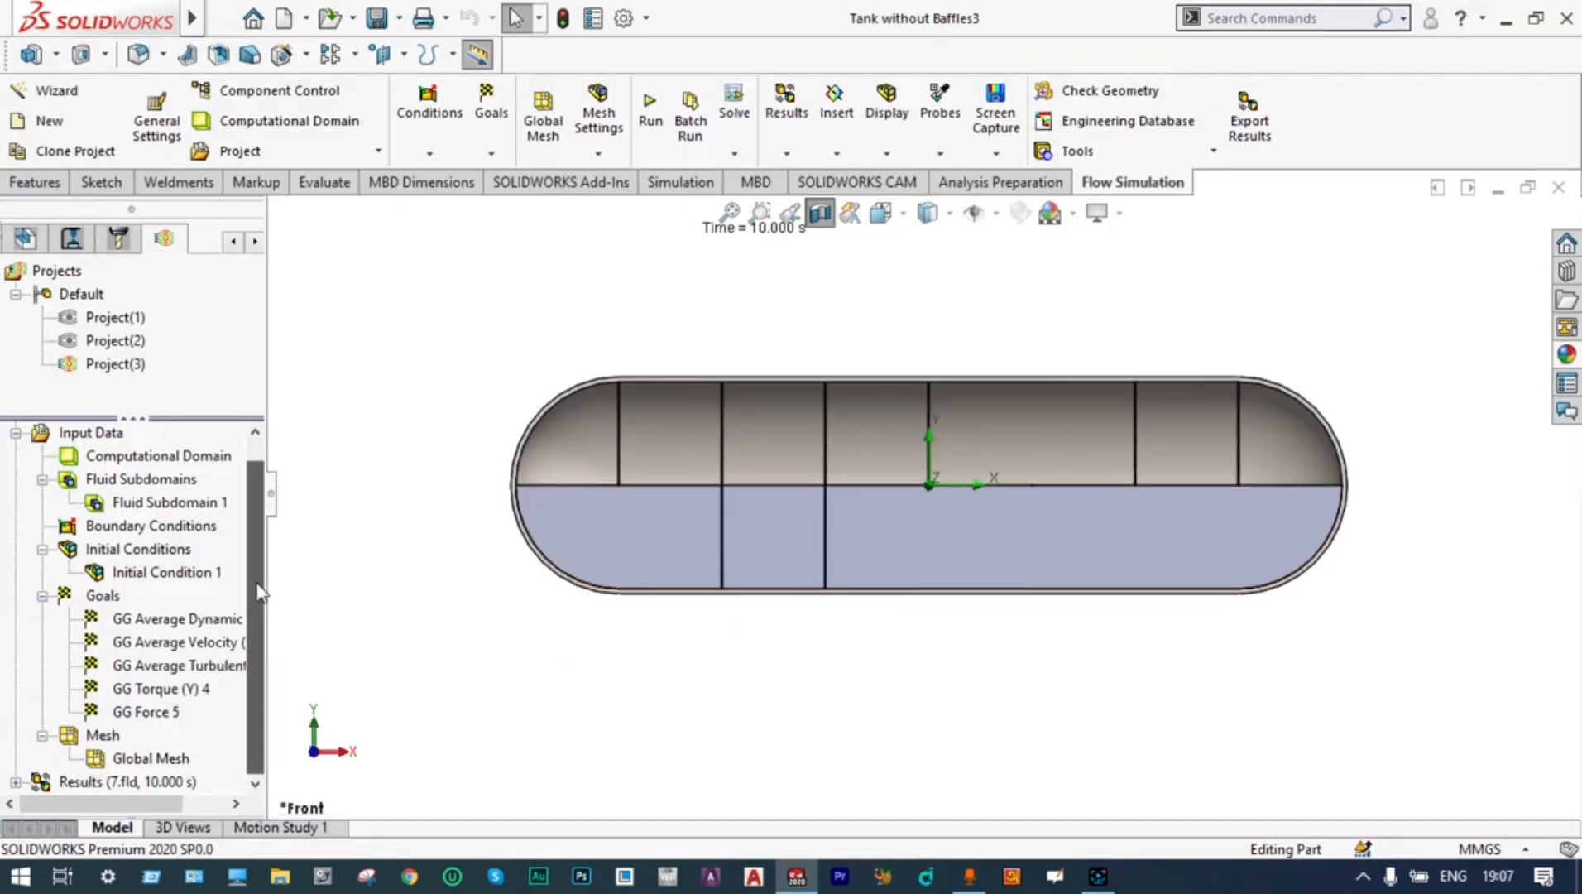
# Open Transient Explorer for the Project(3) results and enlarge the view of the baffled tank
pyautogui.rightClick(101, 784)
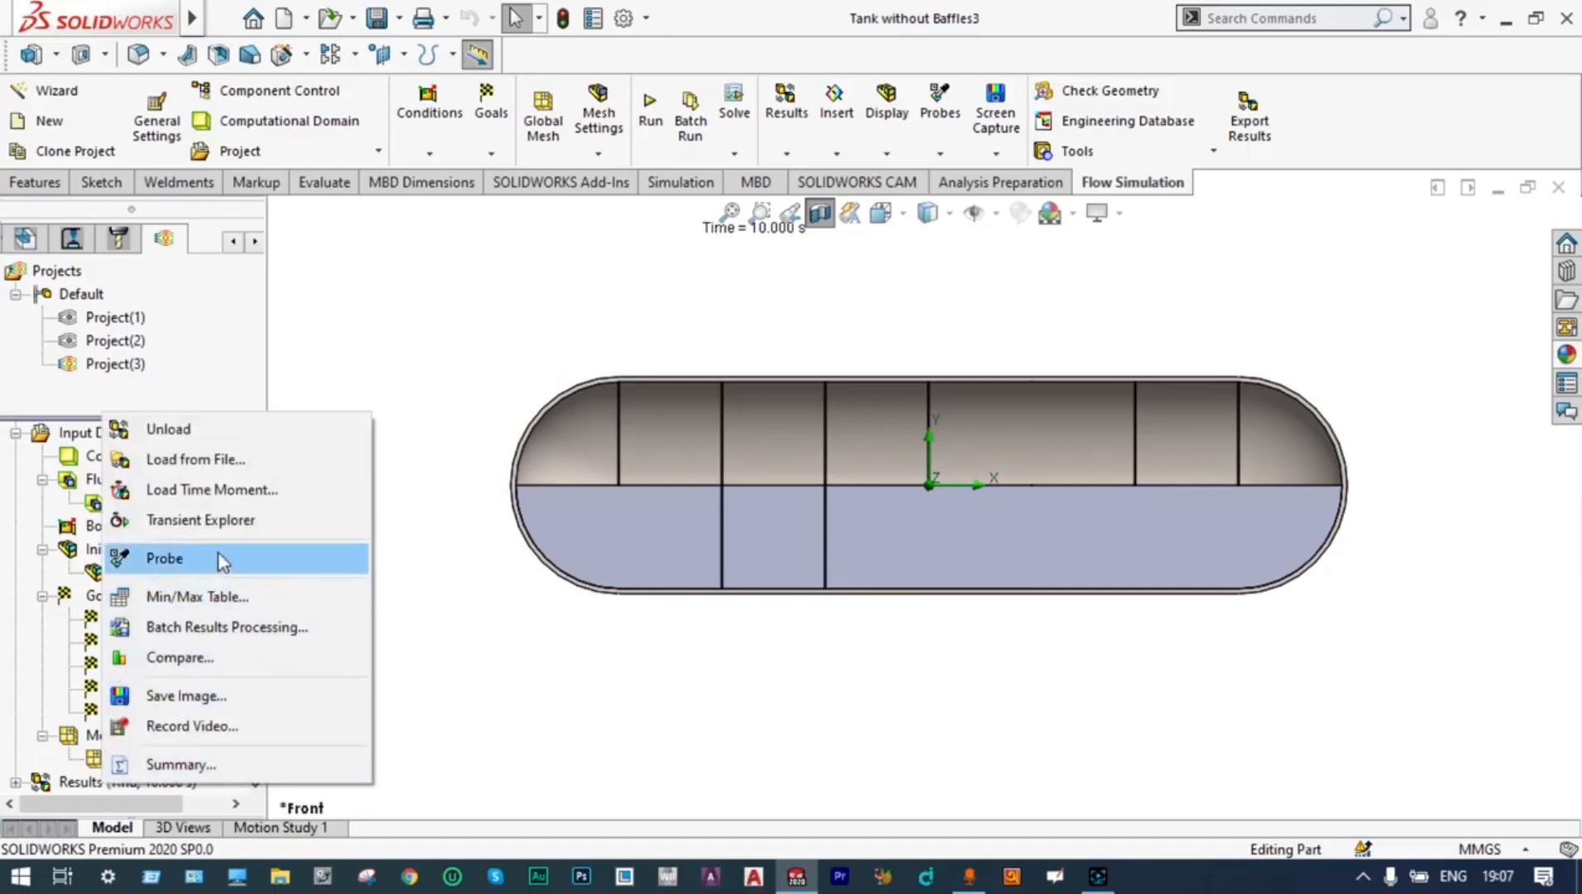
pyautogui.click(226, 528)
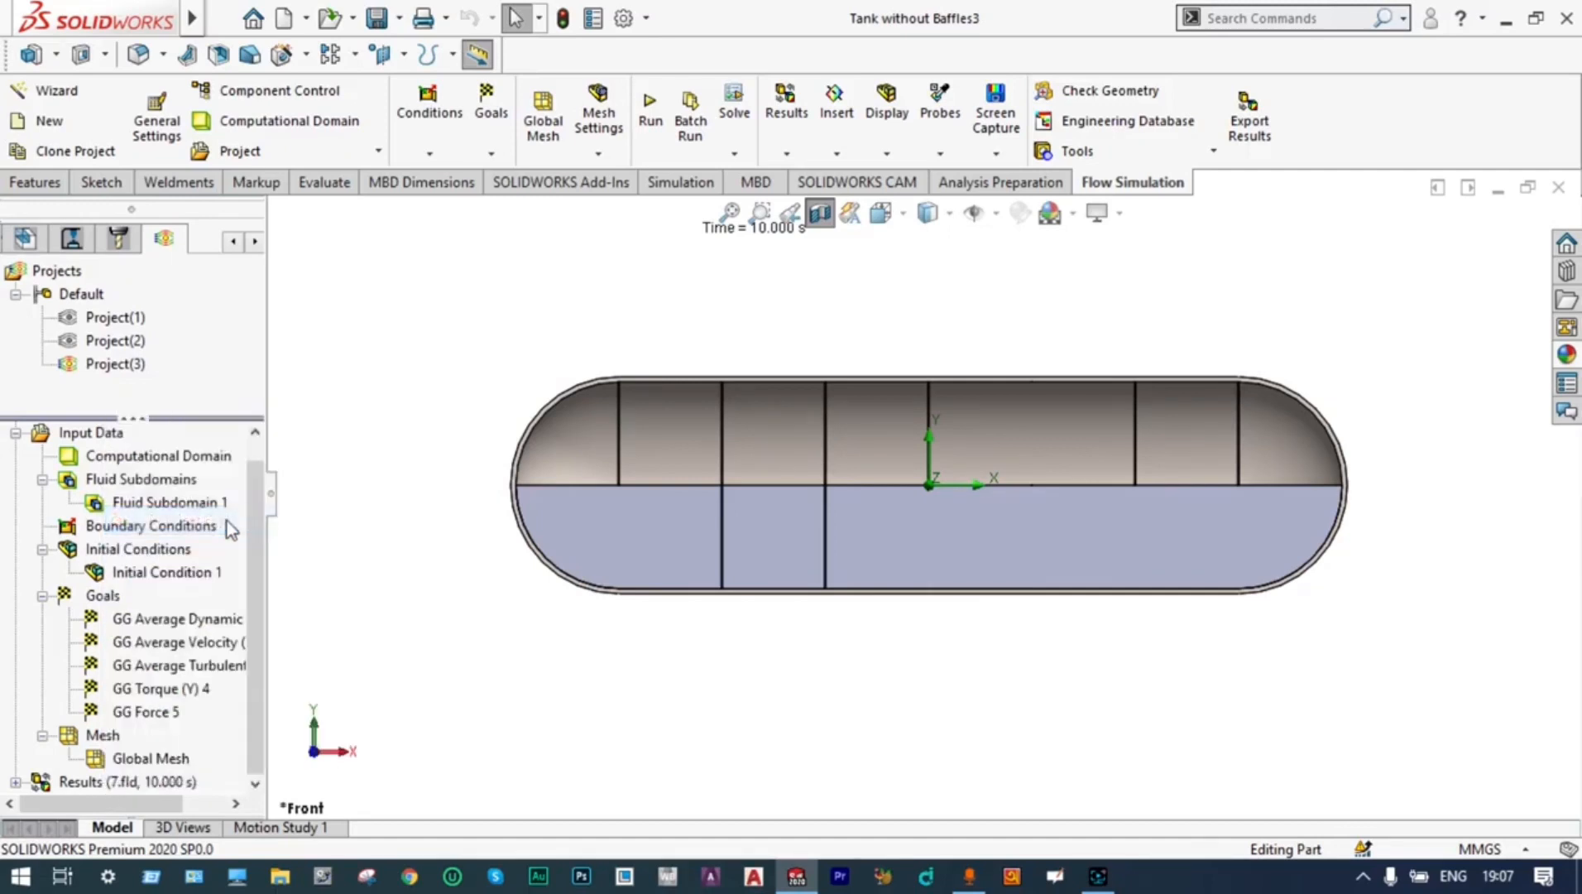
pyautogui.moveTo(714, 470); pyautogui.dragTo(679, 709)
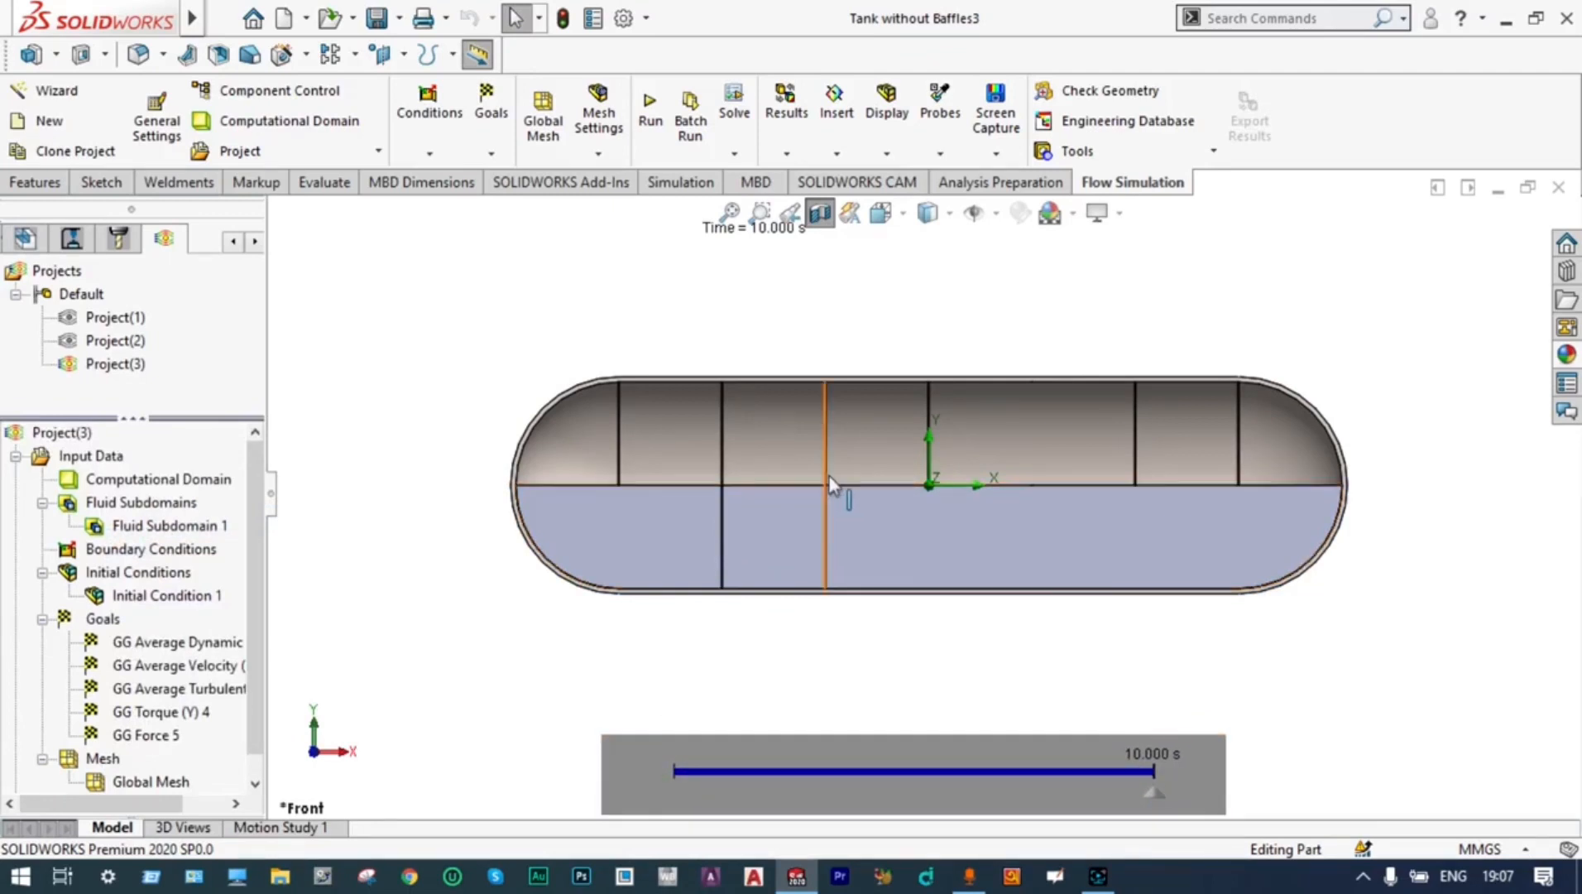
pyautogui.scroll(-2, 845, 454)
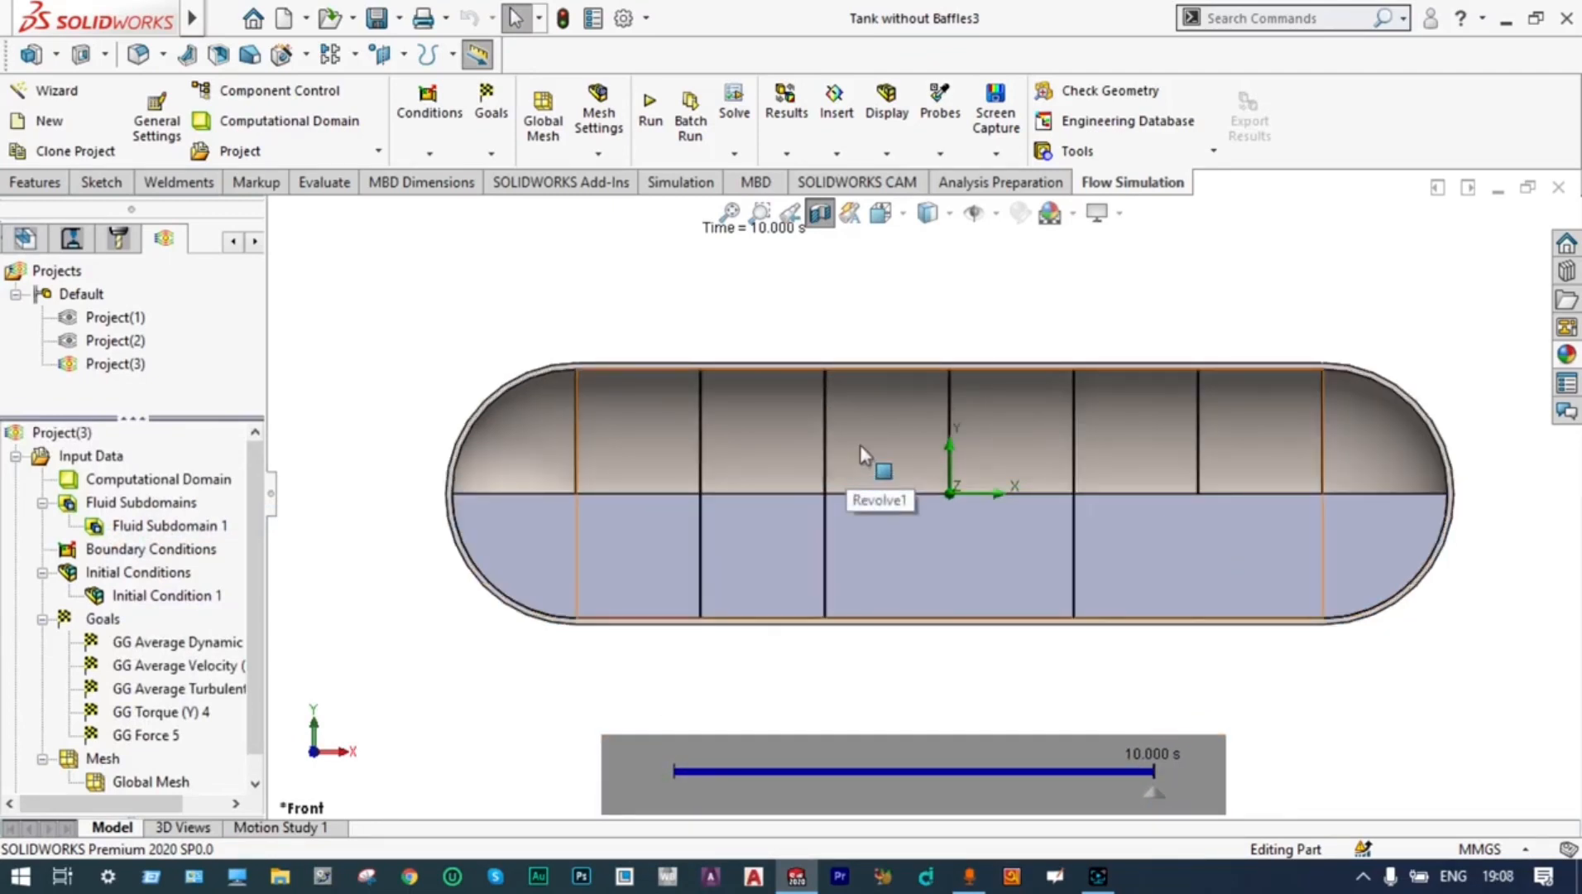
pyautogui.scroll(-1, 1183, 334)
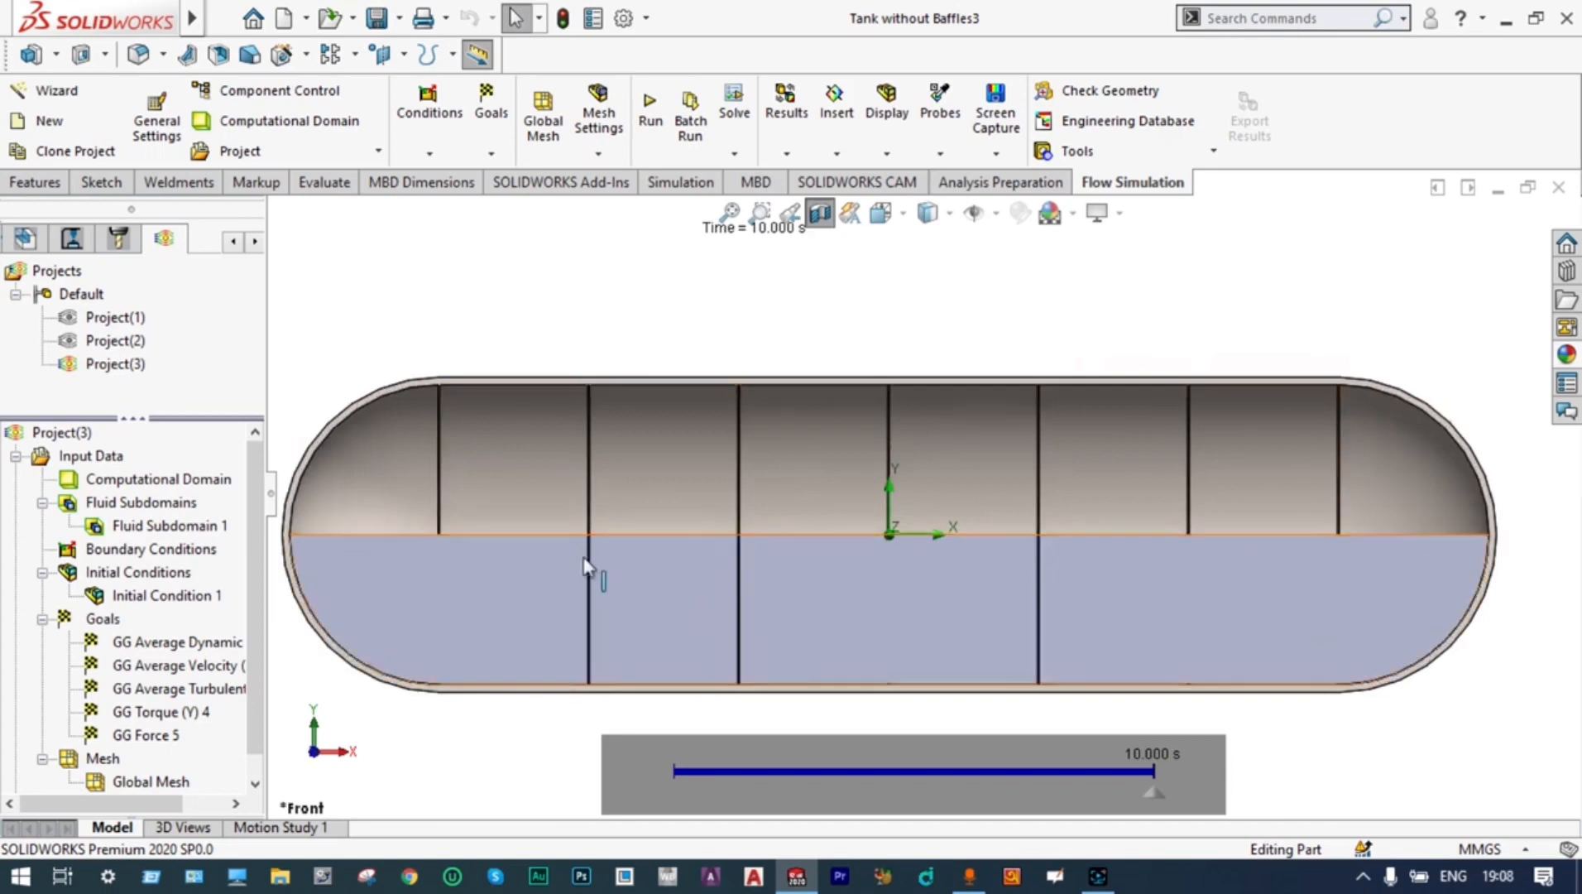
# Insert a cut plot on the Front Plane with contours showing Immiscible Propane in a fixed color
pyautogui.scroll(-1, 257, 600)
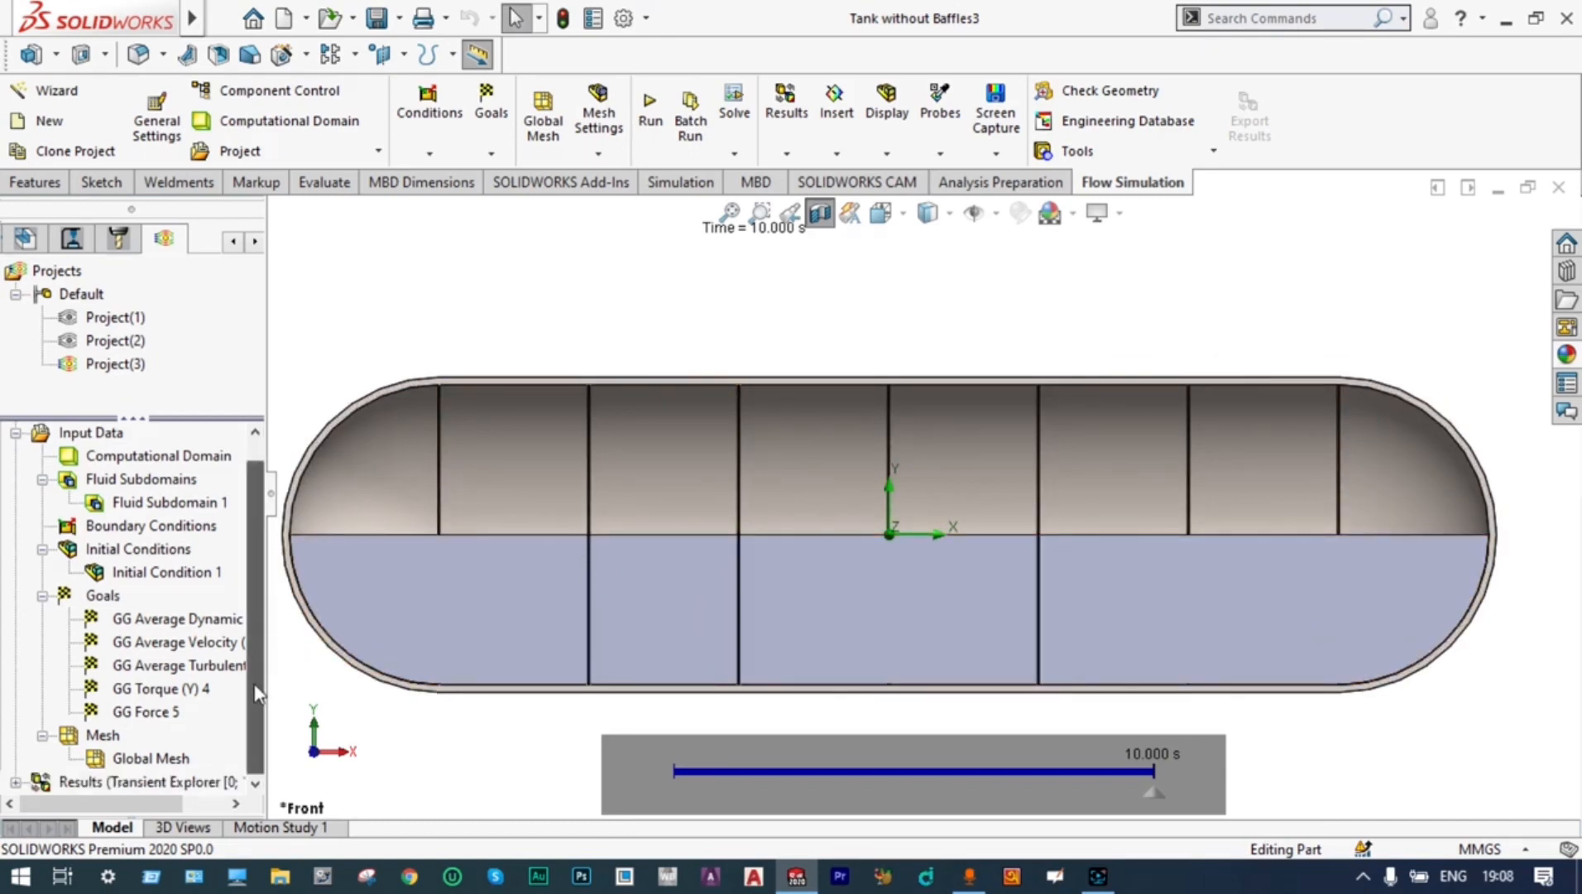
pyautogui.click(14, 781)
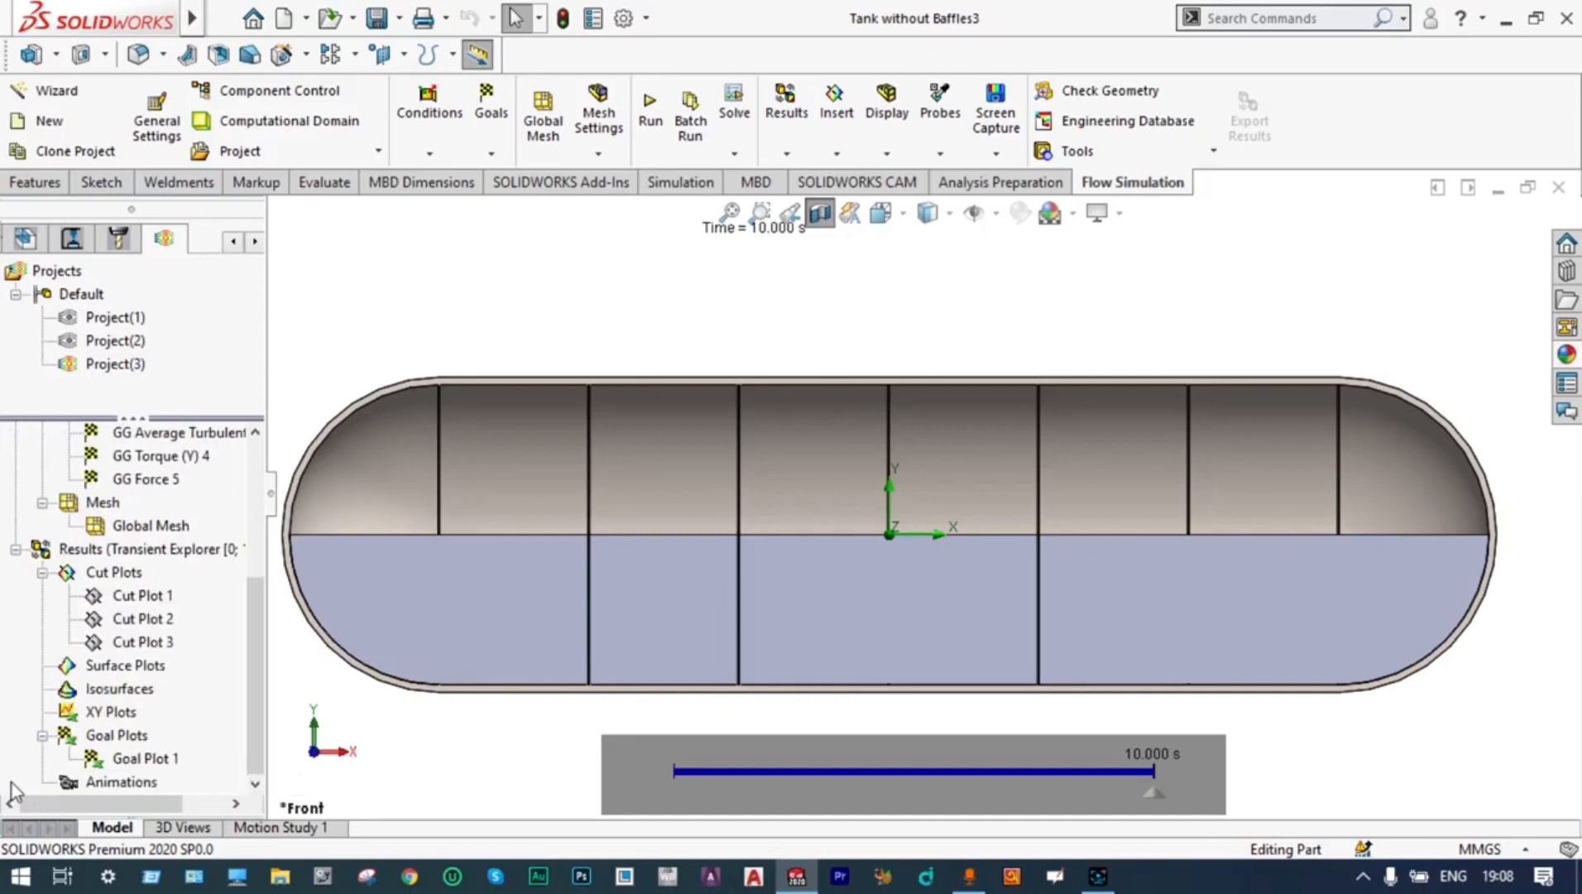
pyautogui.rightClick(132, 573)
pyautogui.click(172, 594)
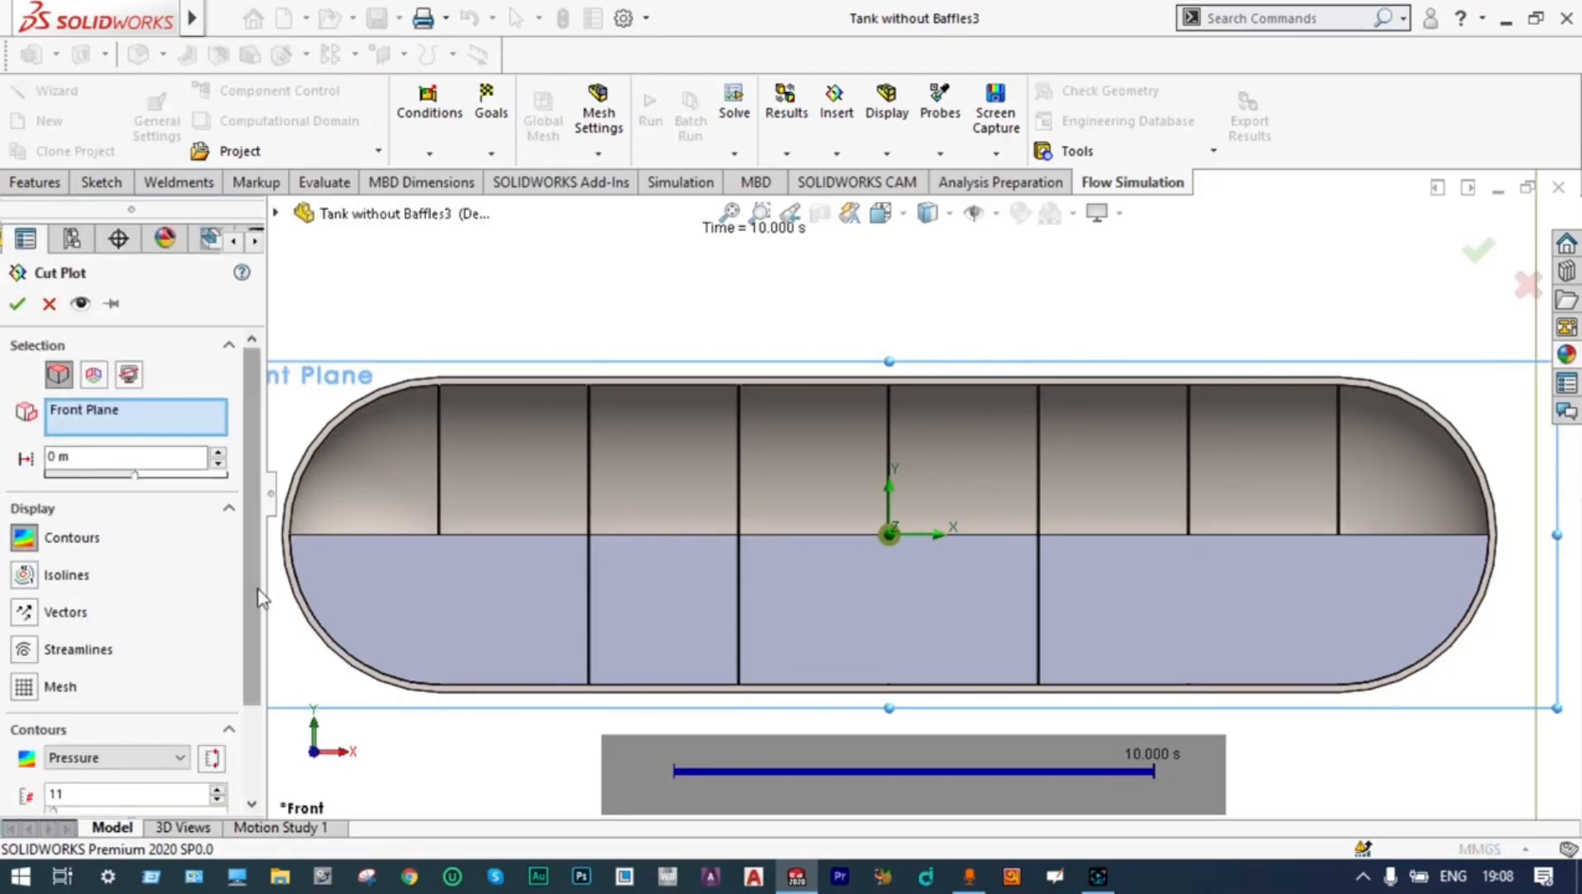
pyautogui.scroll(-3, 124, 662)
pyautogui.click(116, 637)
pyautogui.click(152, 674)
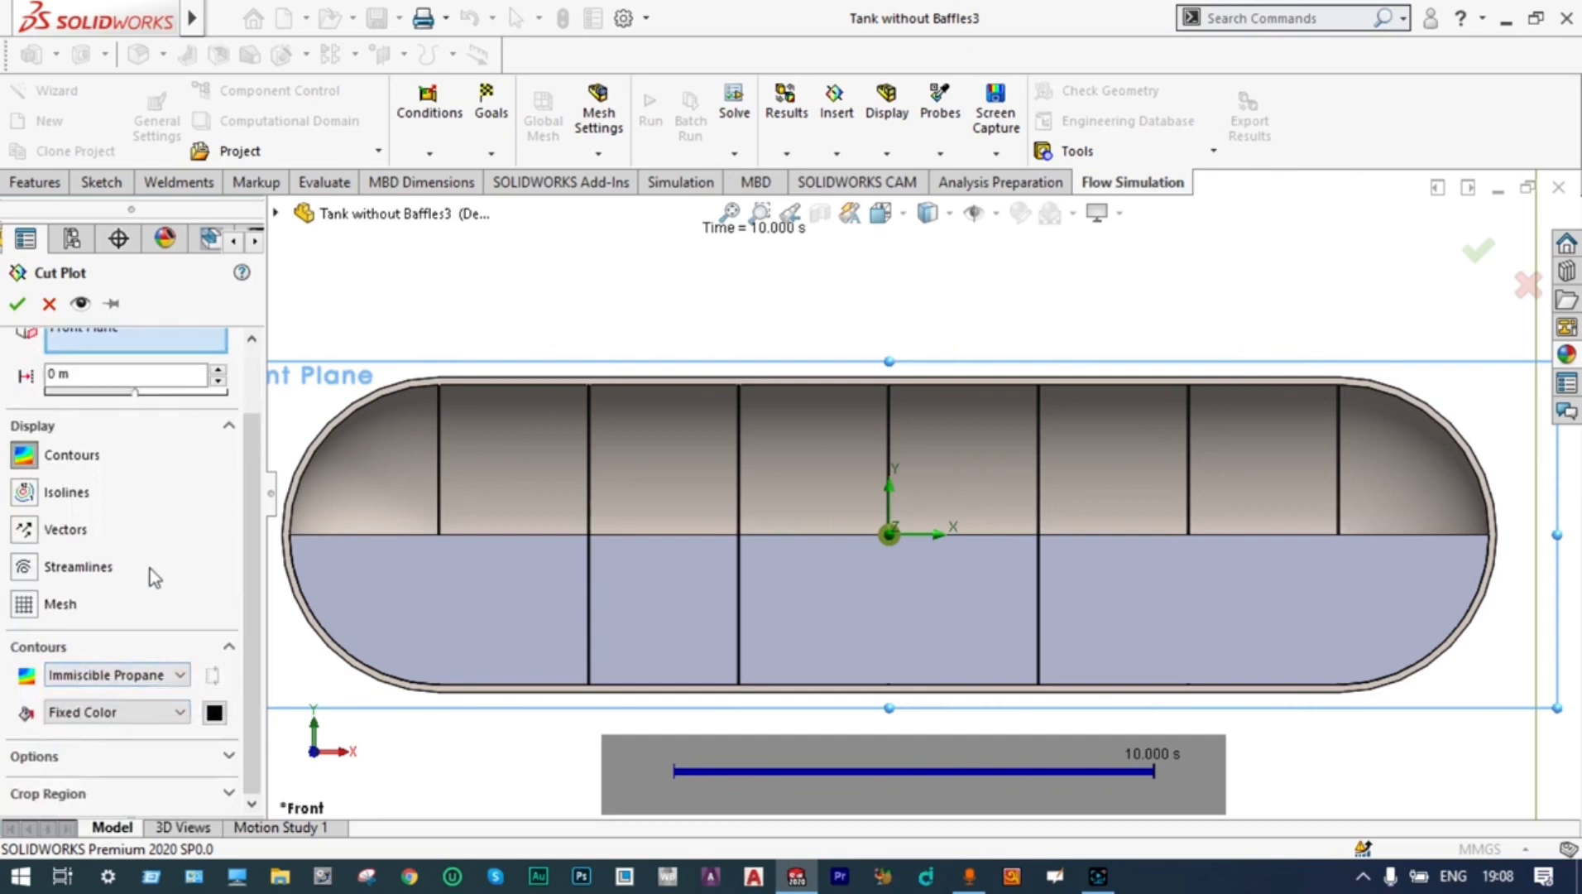
pyautogui.click(16, 304)
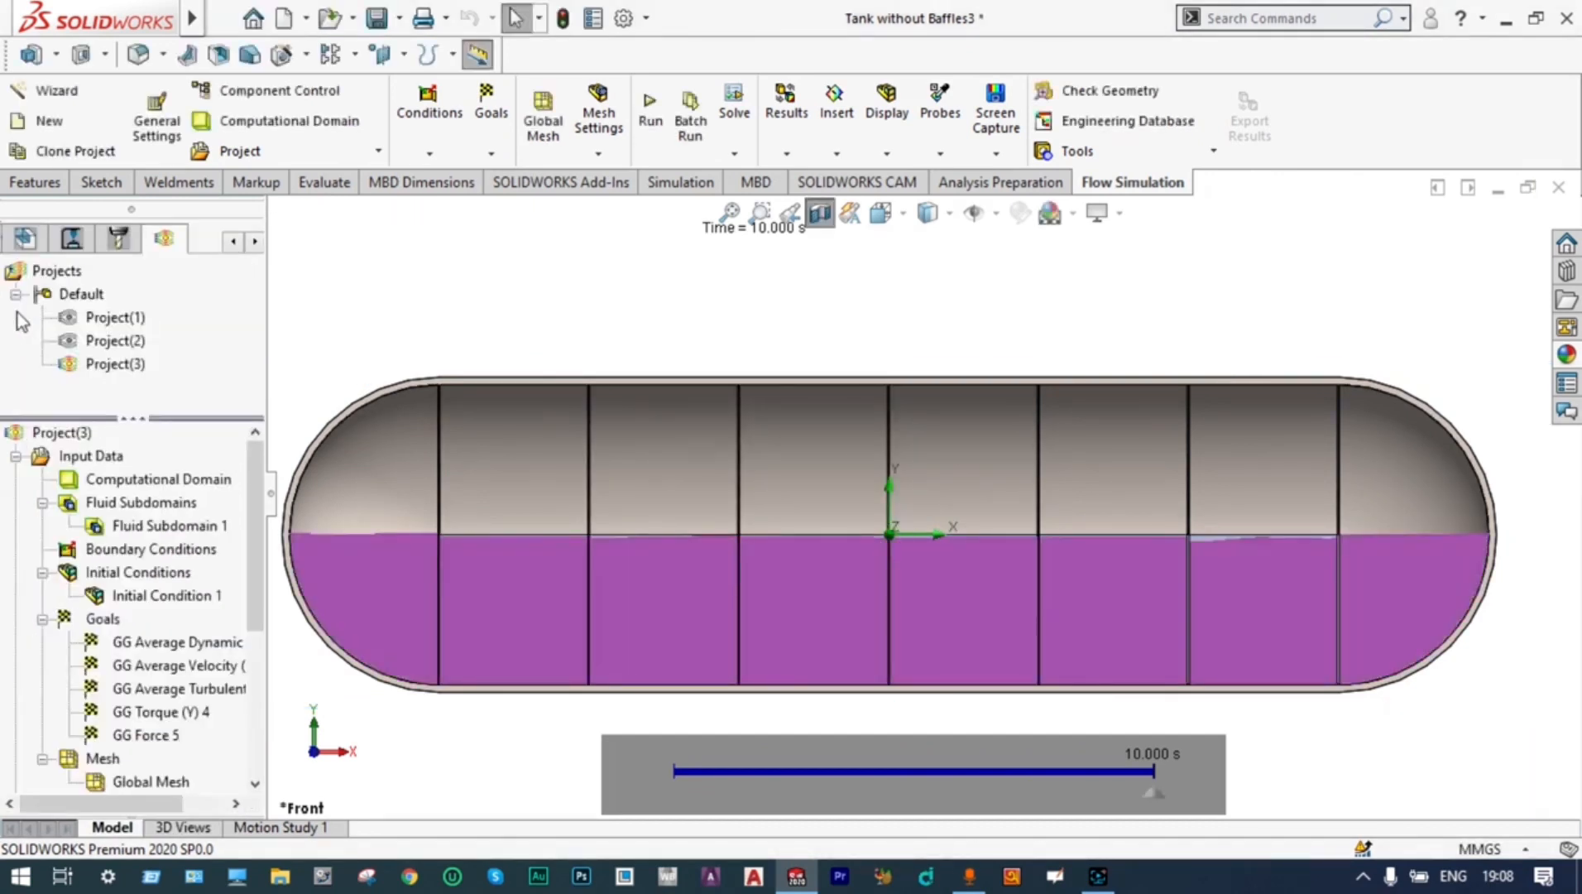
# Step through the transient timeline to review the propane sloshing between the baffles, and hide the Immiscible Propane cut plot
pyautogui.moveTo(654, 763)
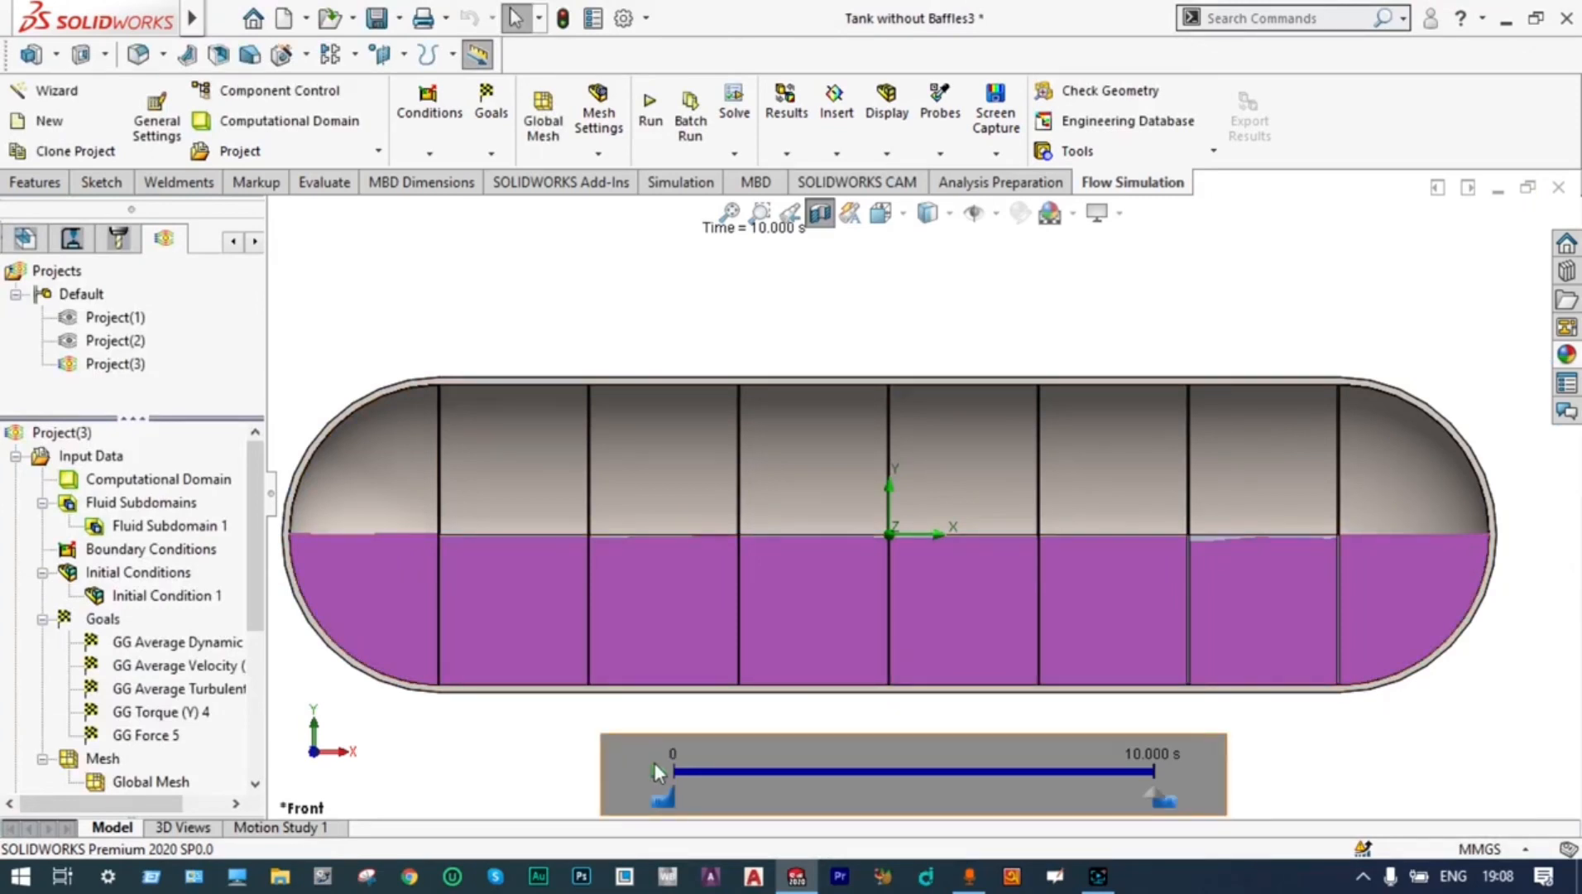
pyautogui.click(660, 774)
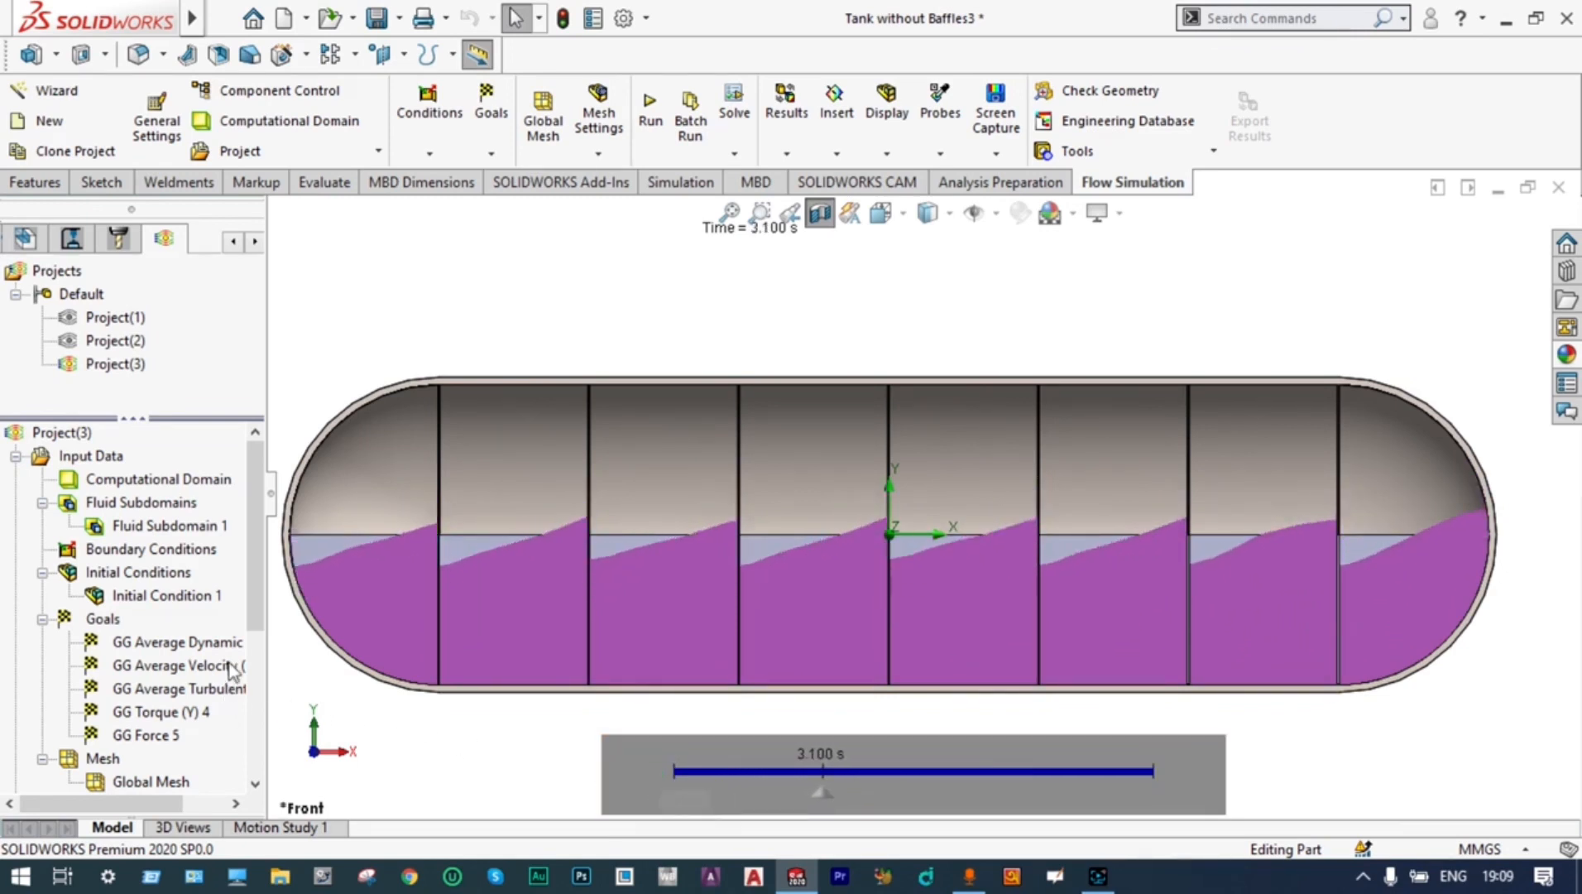
pyautogui.moveTo(249, 589); pyautogui.dragTo(250, 622)
pyautogui.rightClick(158, 783)
pyautogui.click(262, 460)
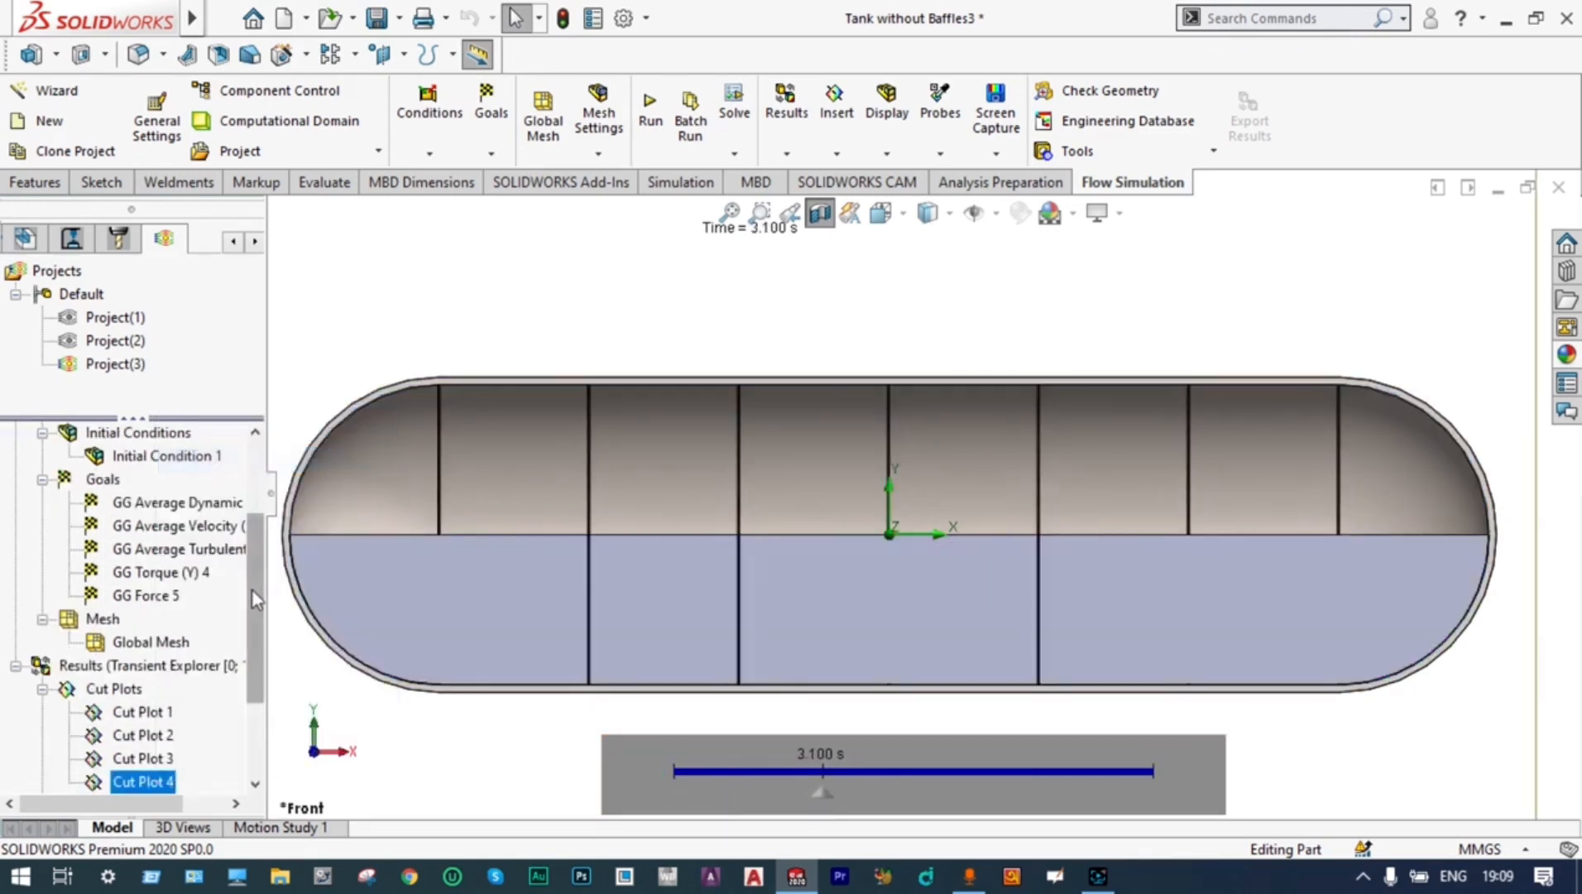
# Insert another Front Plane cut plot with contours showing Volume Fraction of Propane
pyautogui.scroll(-2, 207, 579)
pyautogui.doubleClick(194, 573)
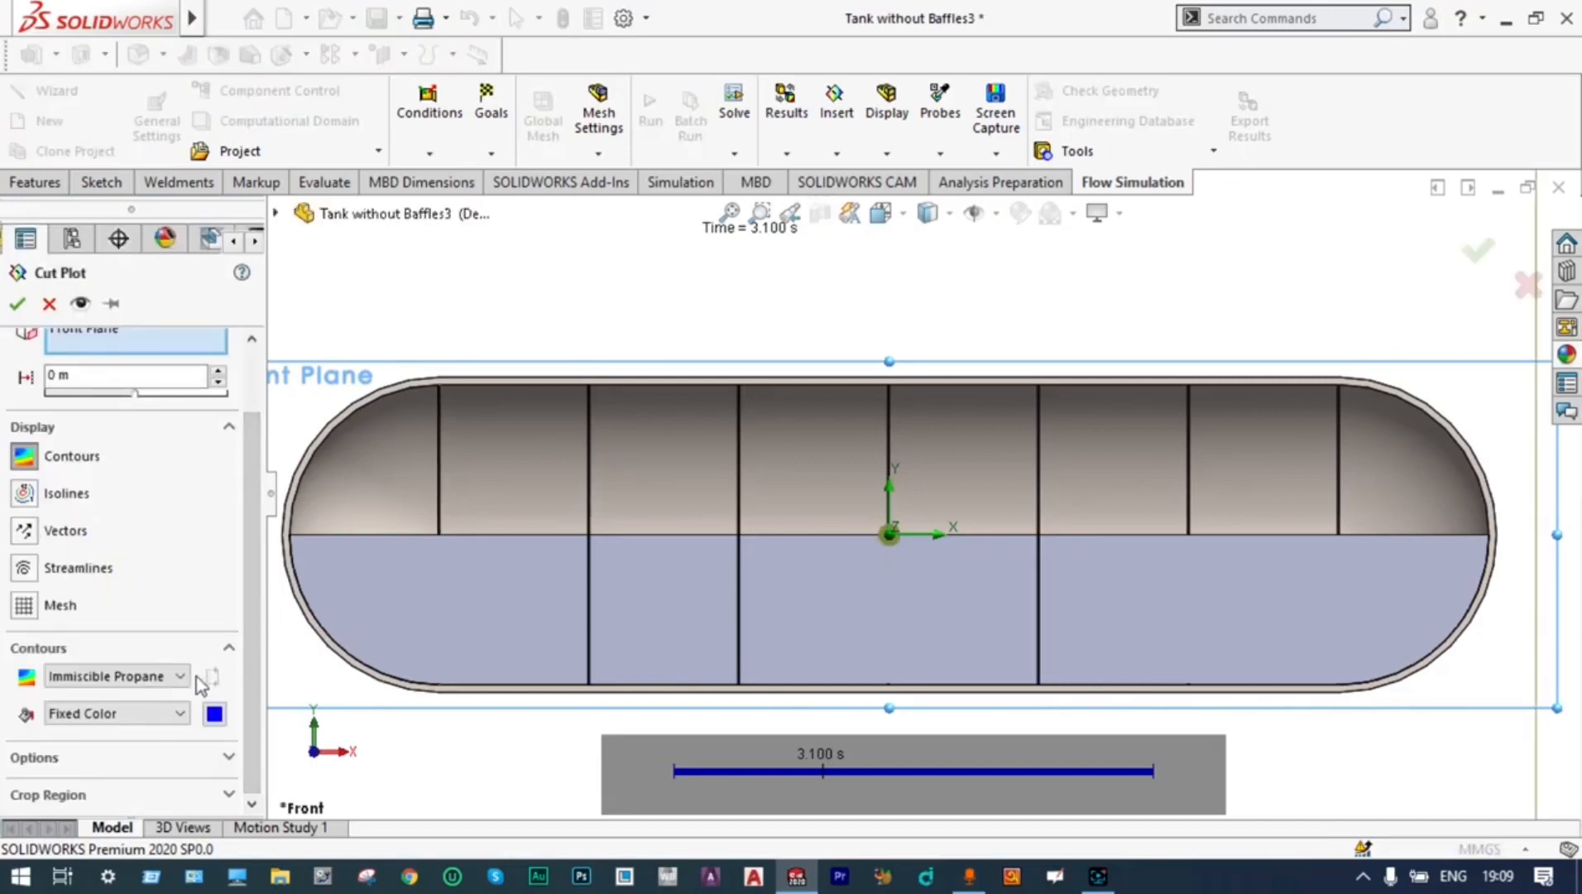
pyautogui.click(184, 674)
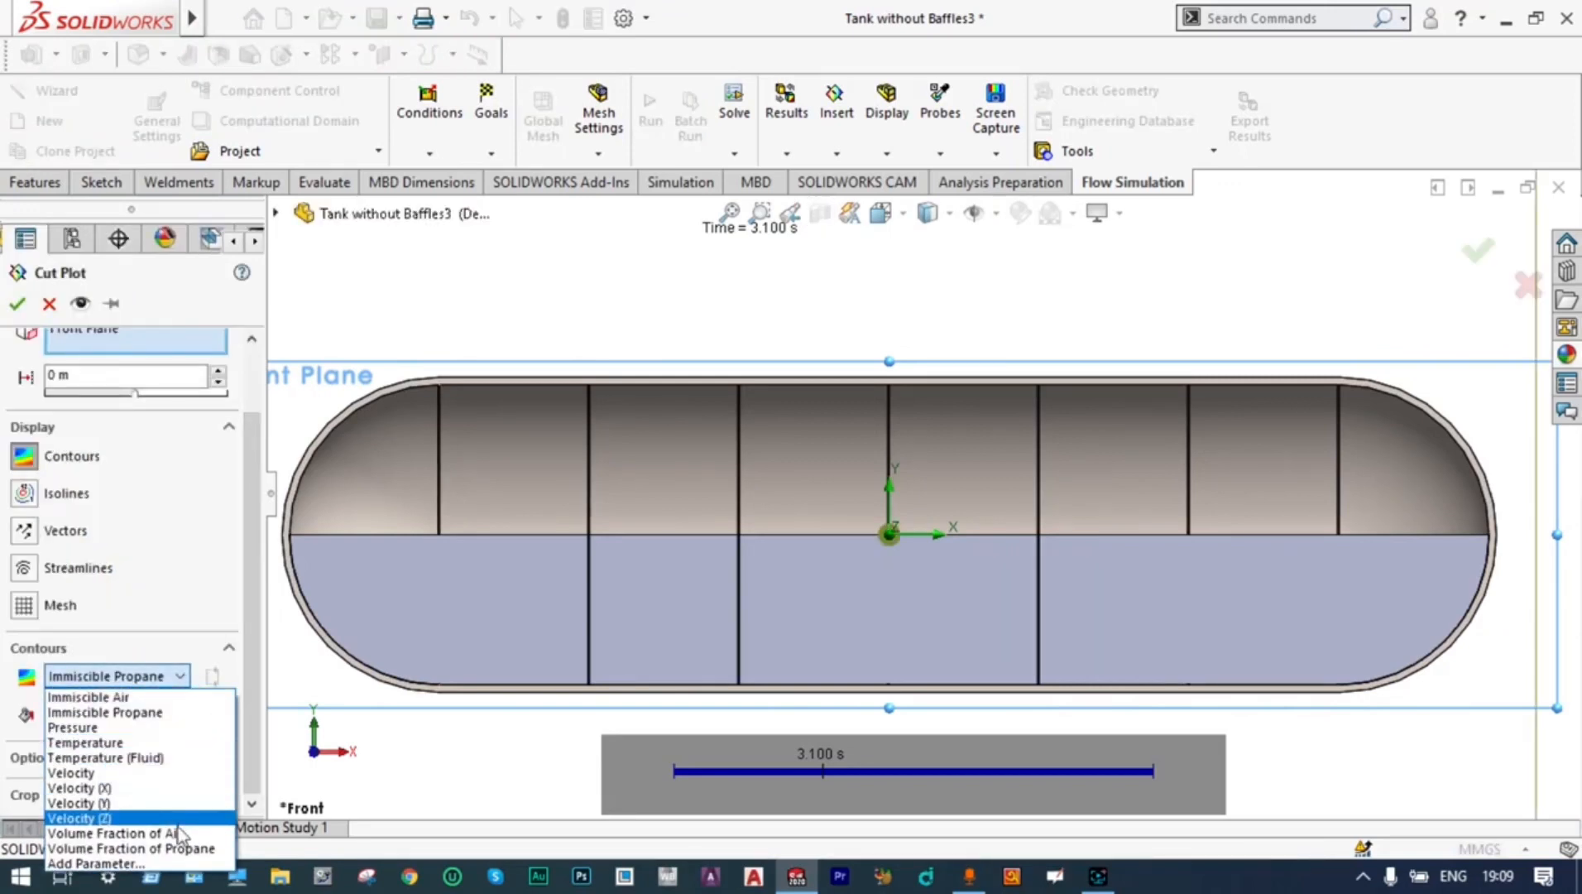
pyautogui.click(194, 857)
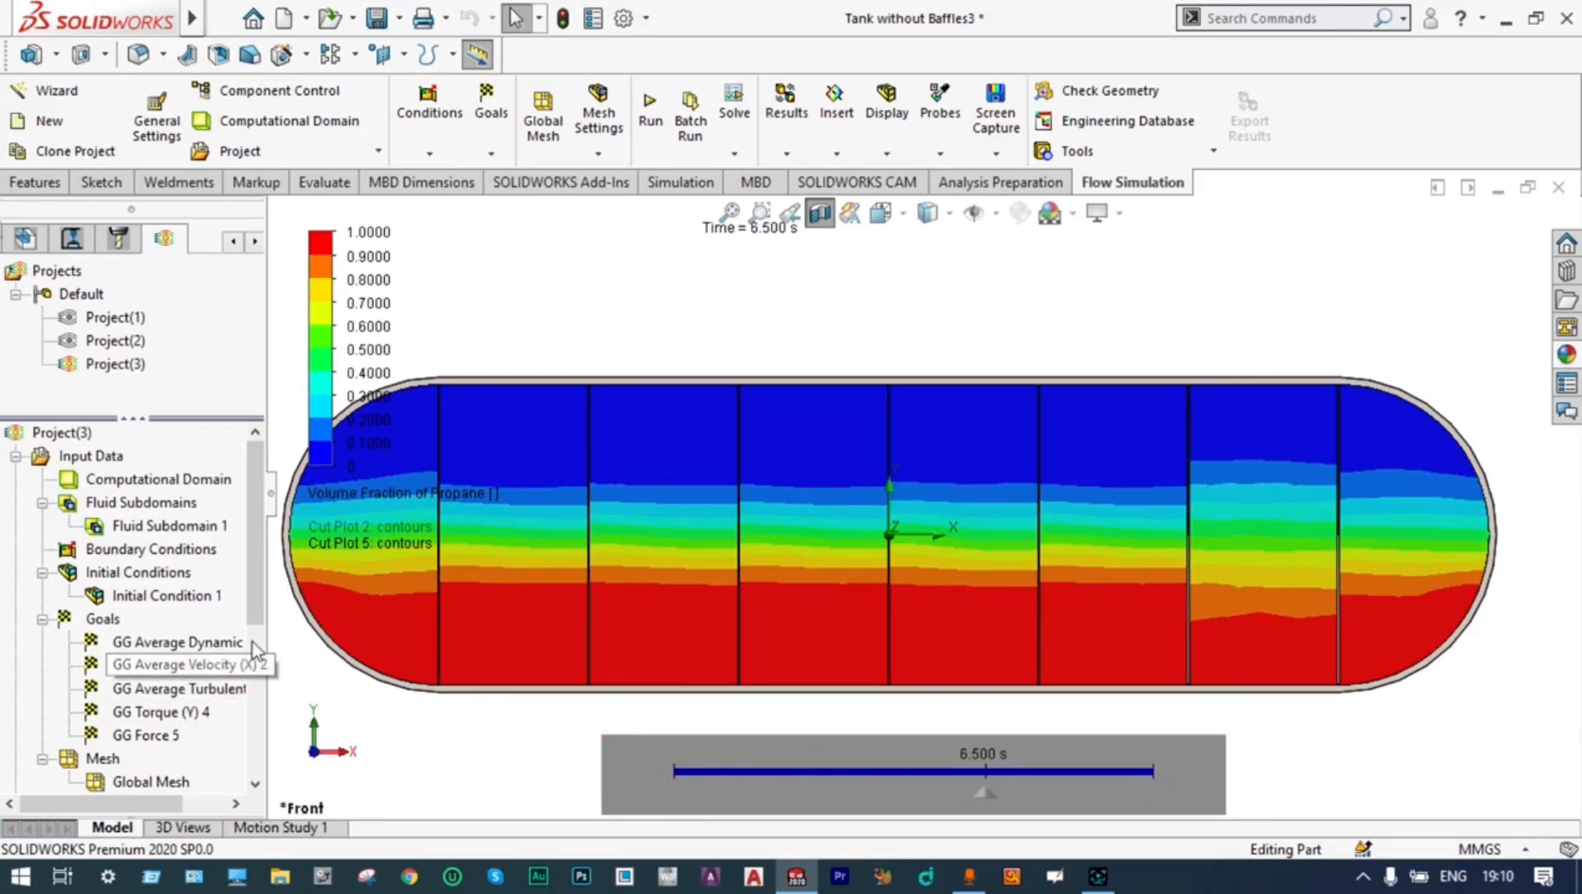
# Hide the Volume Fraction of Propane cut plot and leave Transient Explorer
pyautogui.scroll(-3, 187, 722)
pyautogui.rightClick(153, 712)
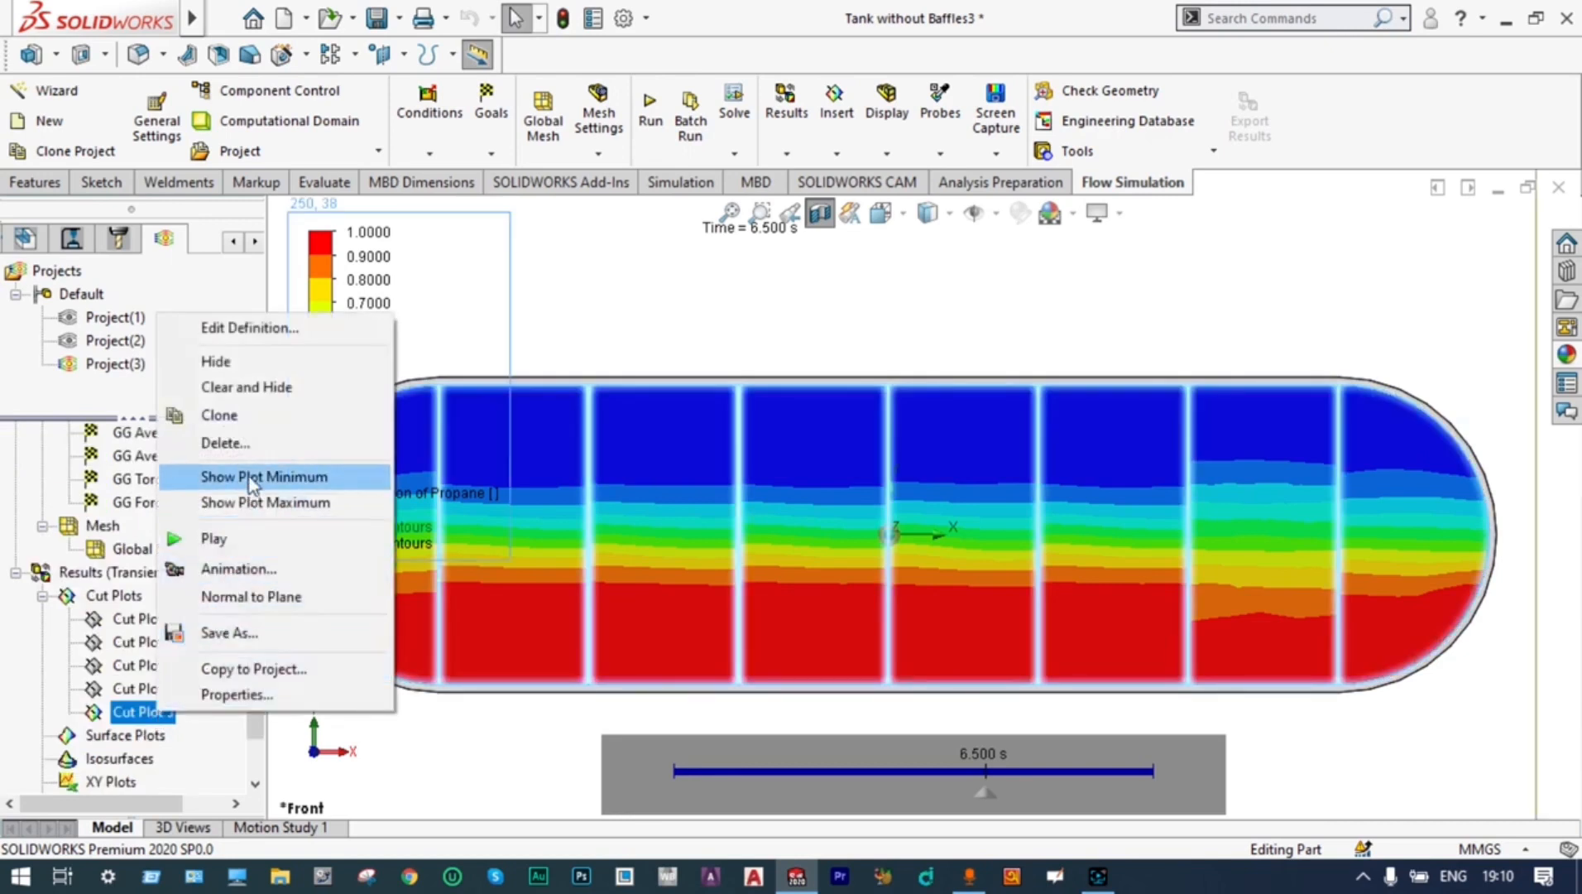
pyautogui.click(263, 443)
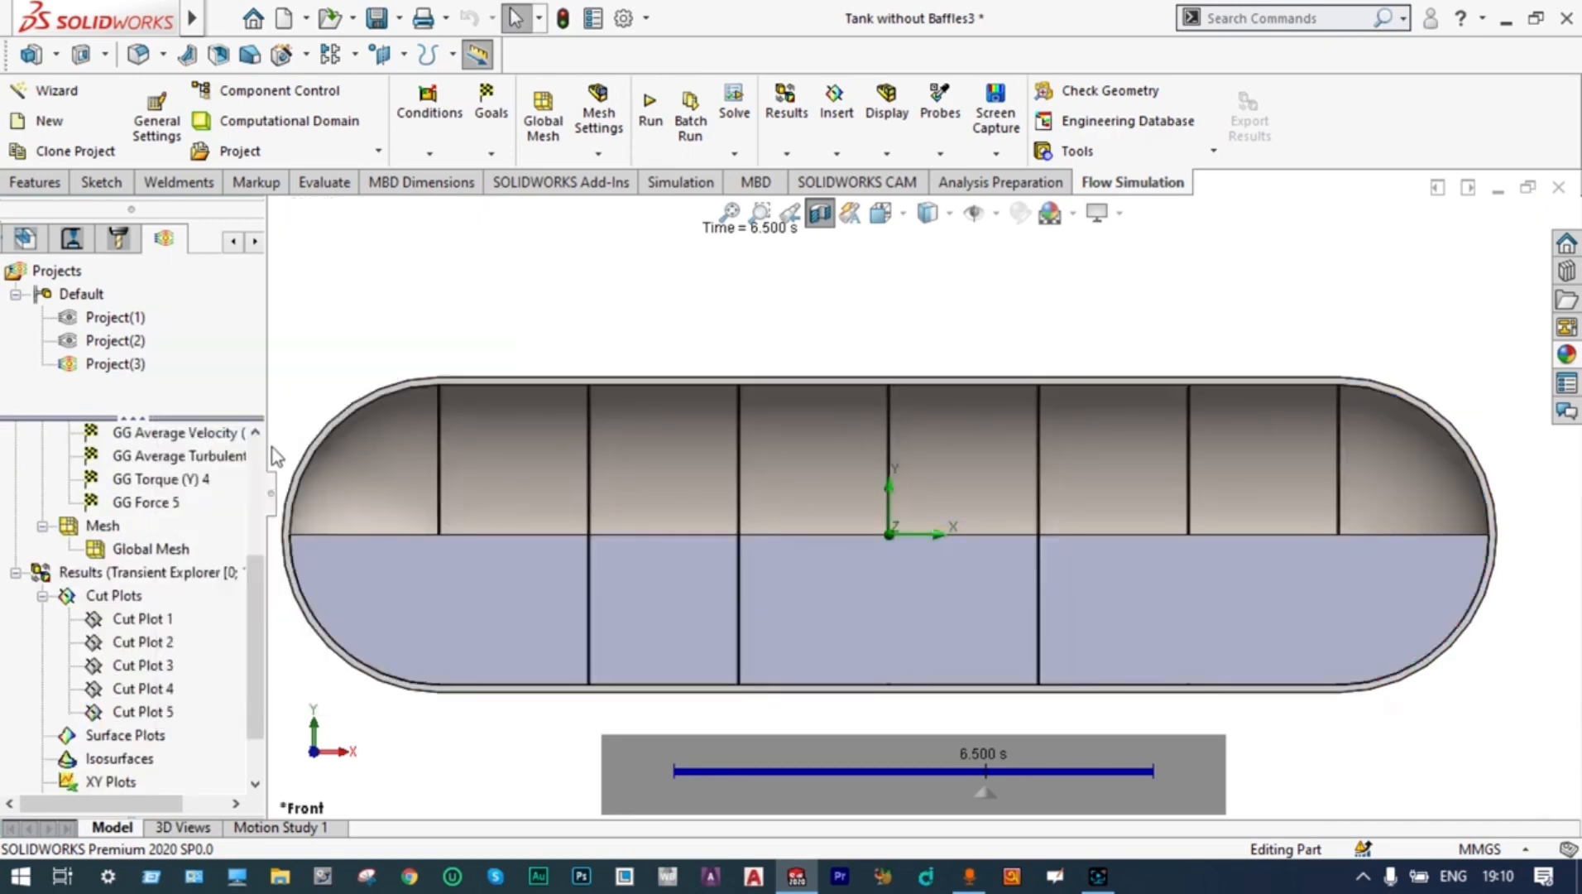
pyautogui.rightClick(187, 580)
pyautogui.click(273, 598)
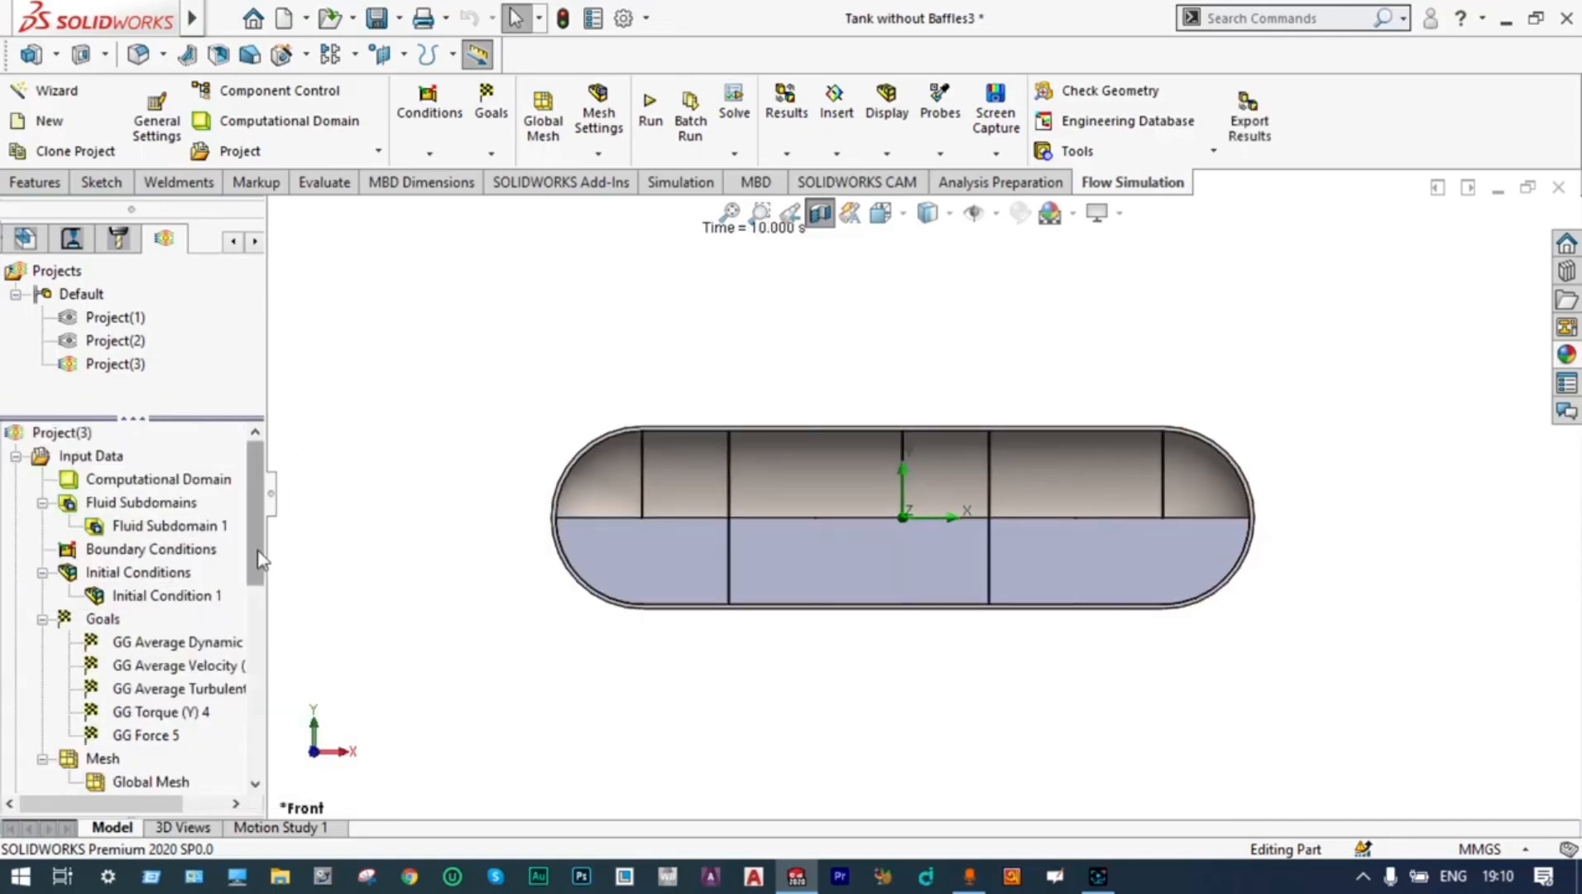
pyautogui.moveTo(261, 553); pyautogui.dragTo(270, 739)
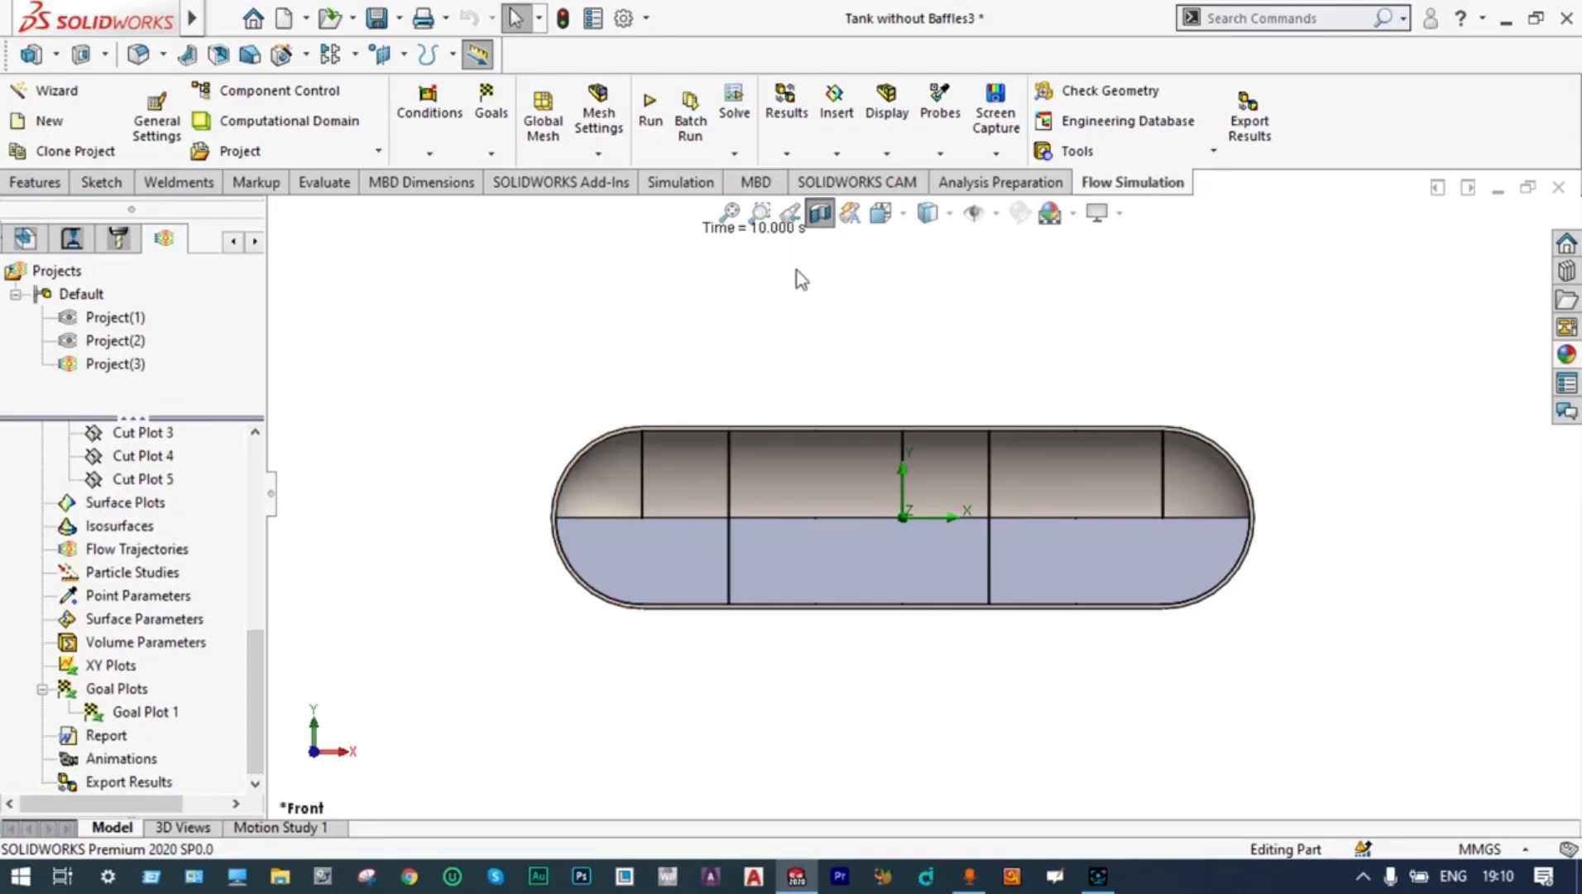
pyautogui.click(788, 155)
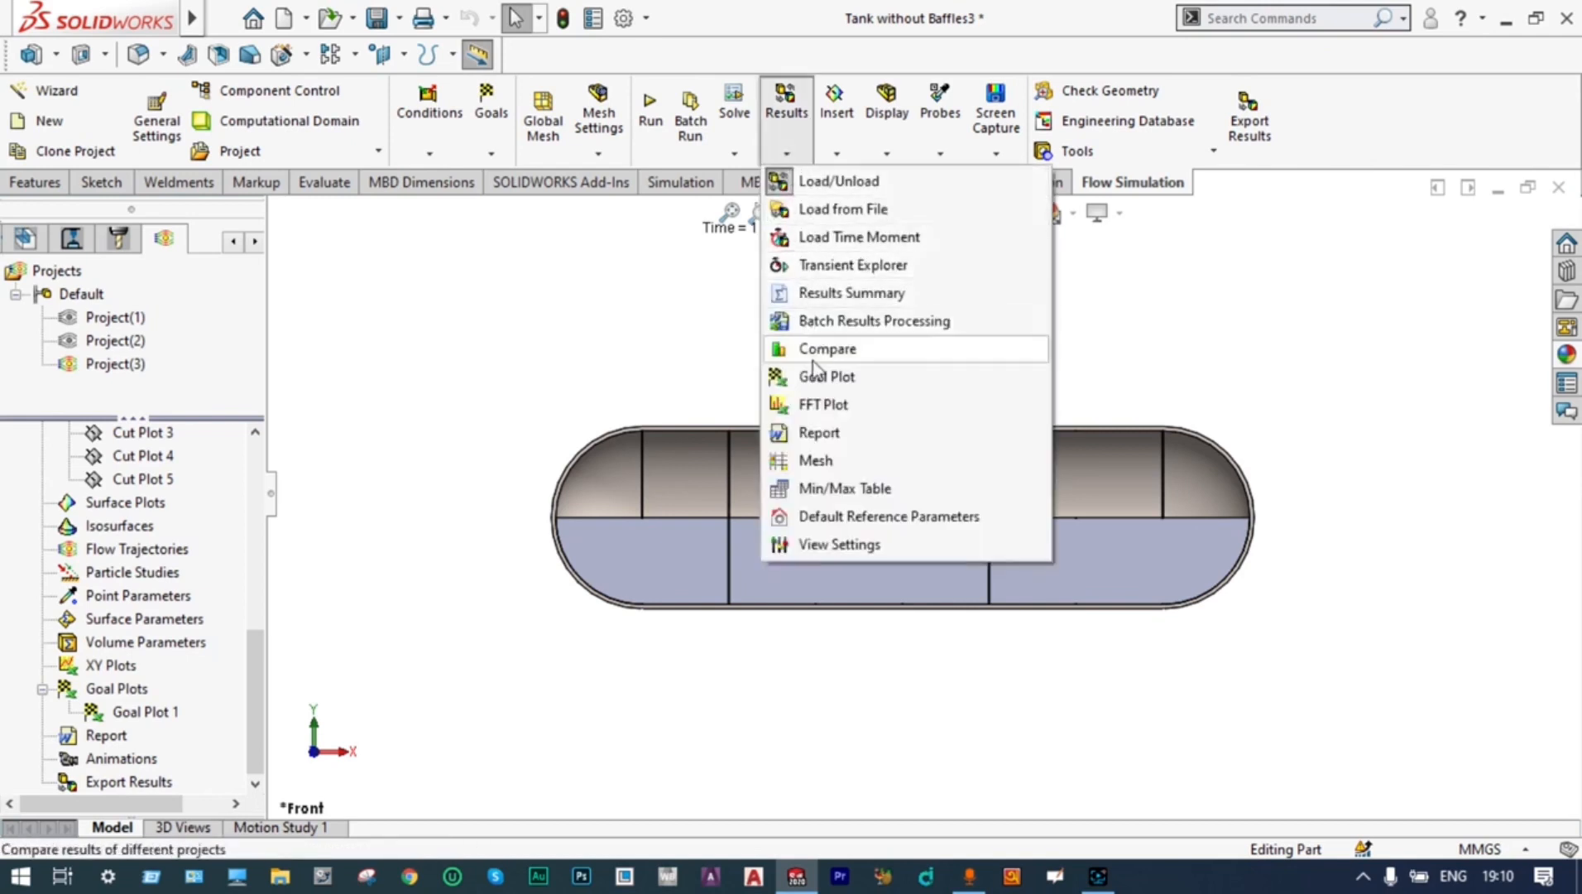
pyautogui.click(824, 349)
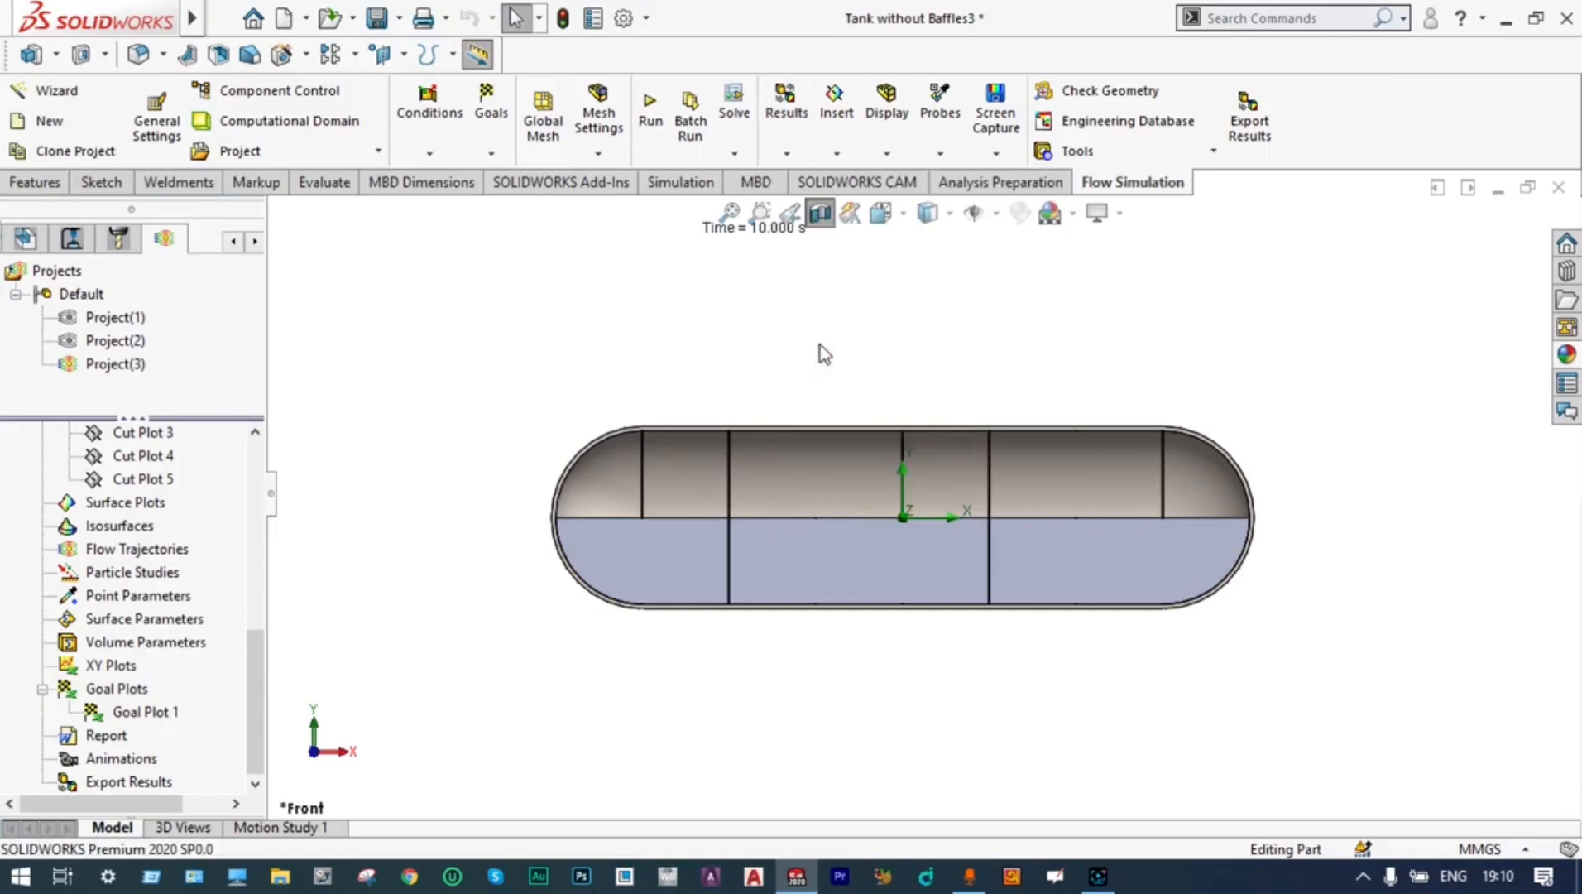
pyautogui.moveTo(579, 500); pyautogui.dragTo(579, 470)
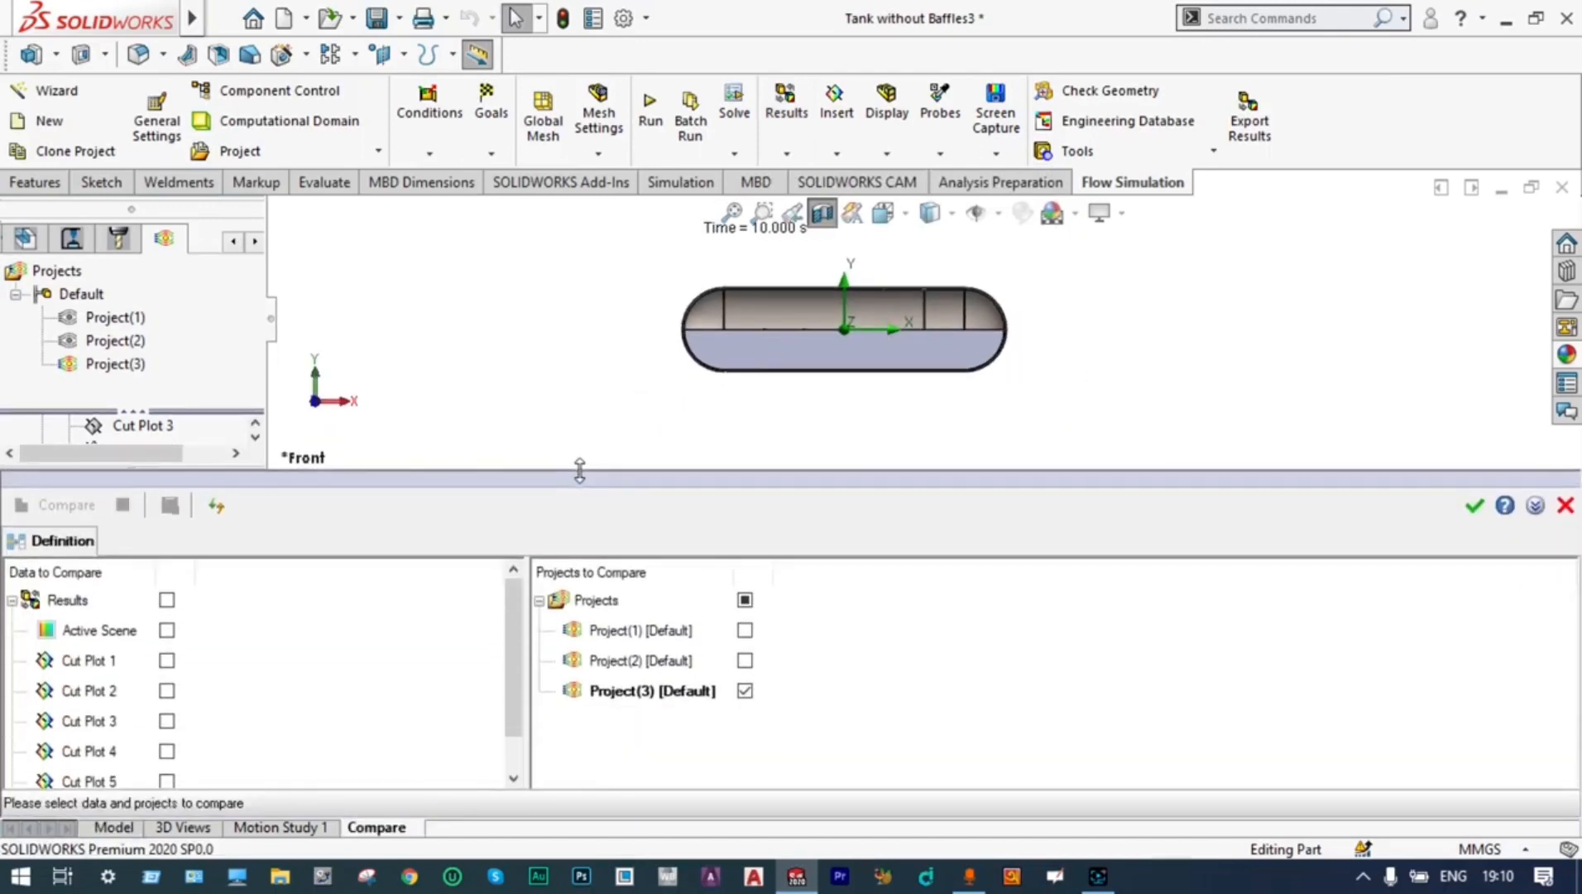
pyautogui.click(745, 660)
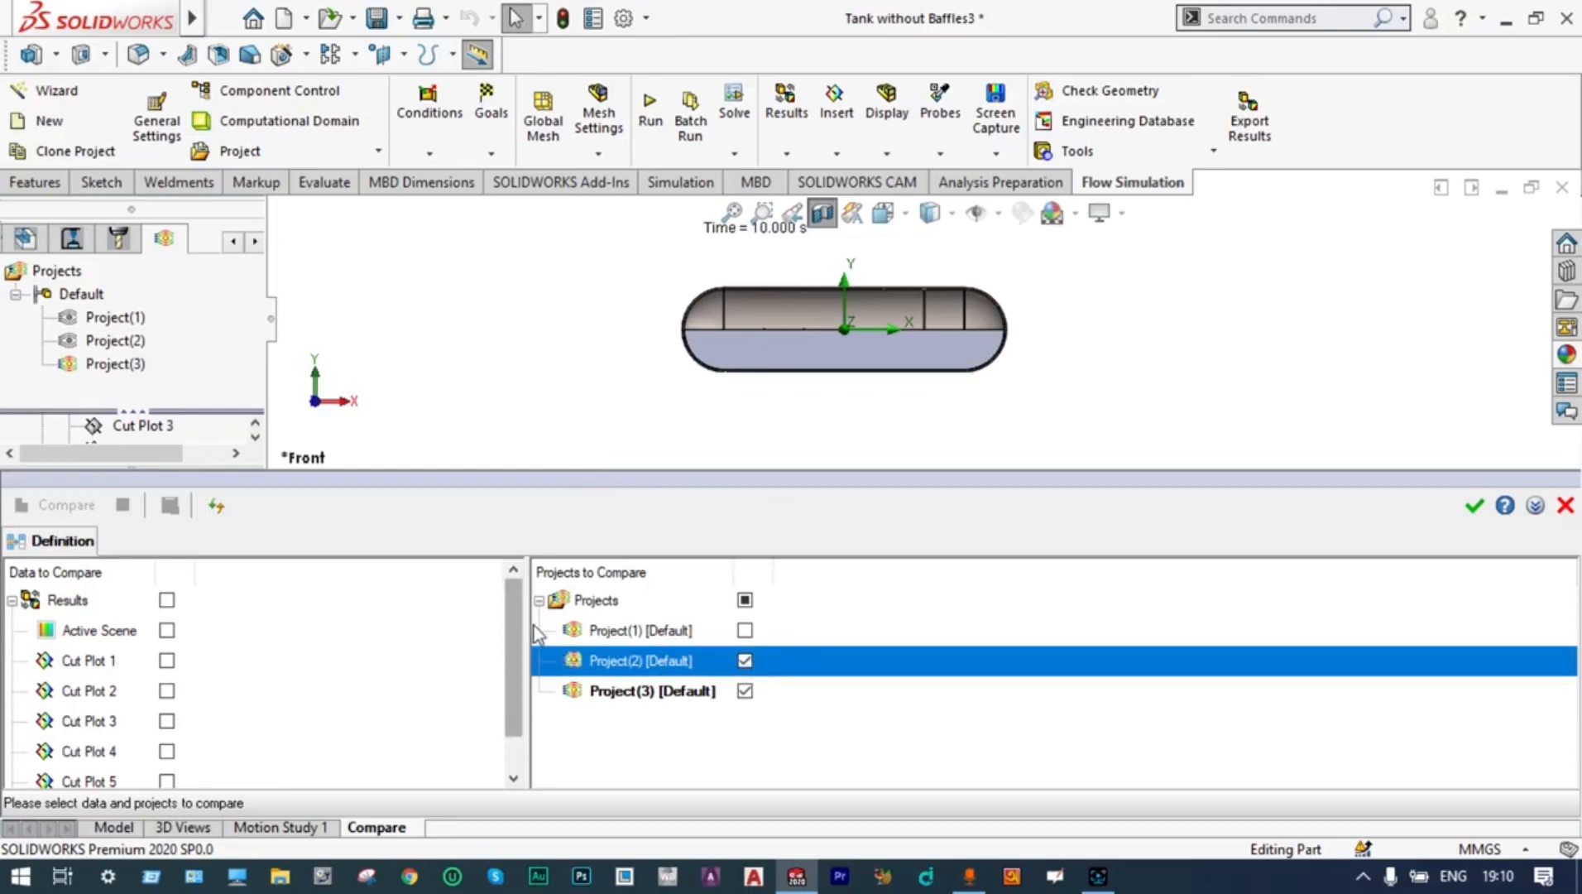
pyautogui.moveTo(514, 639); pyautogui.dragTo(514, 672)
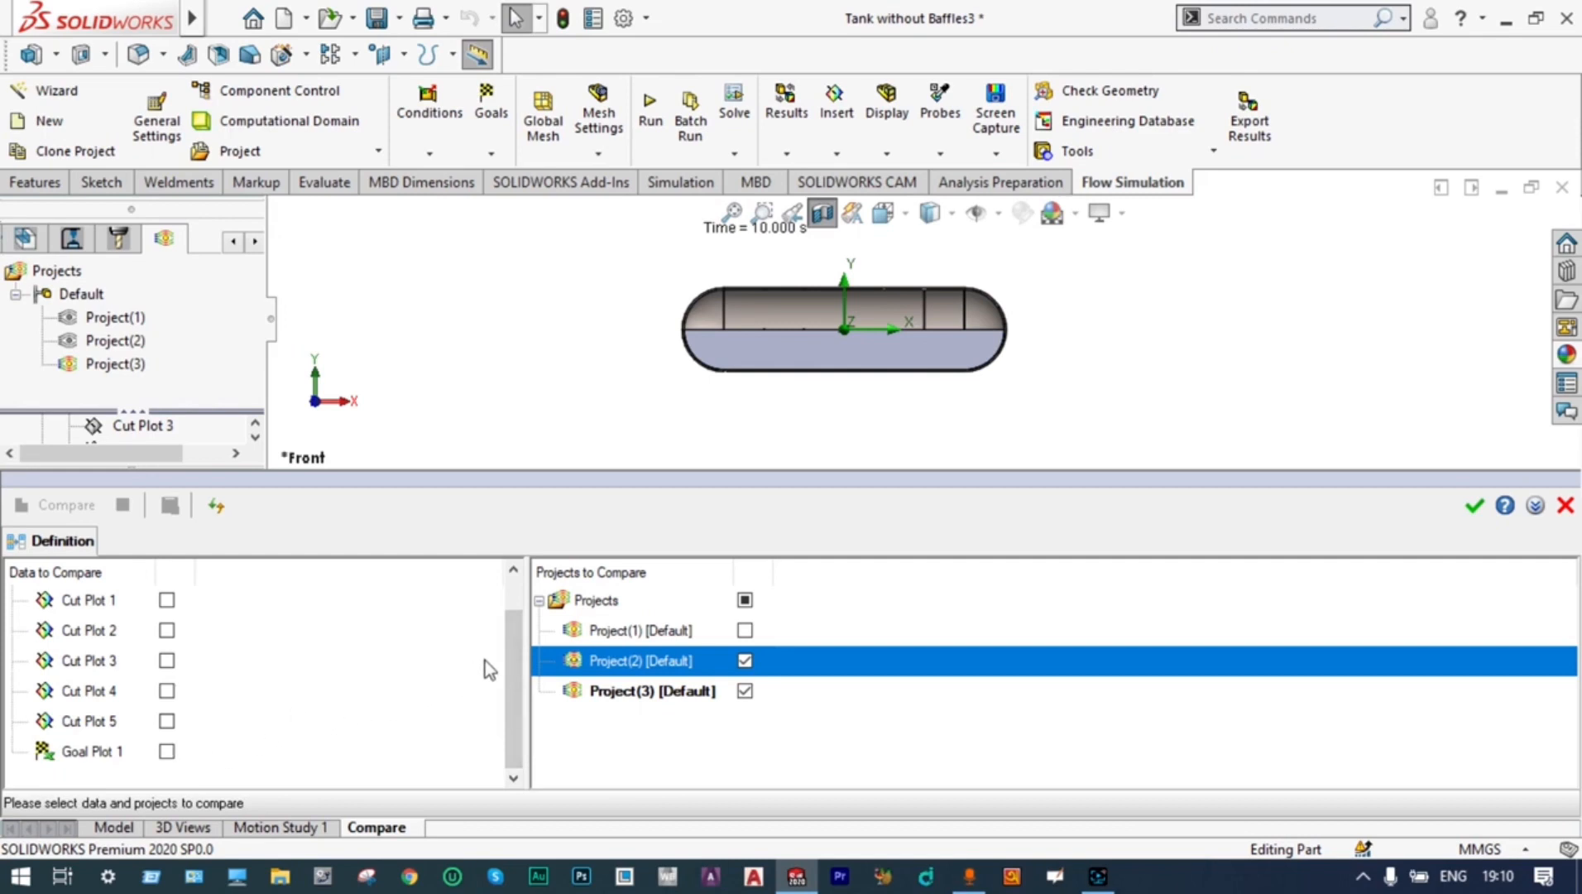
pyautogui.scroll(1, 485, 660)
pyautogui.click(1566, 505)
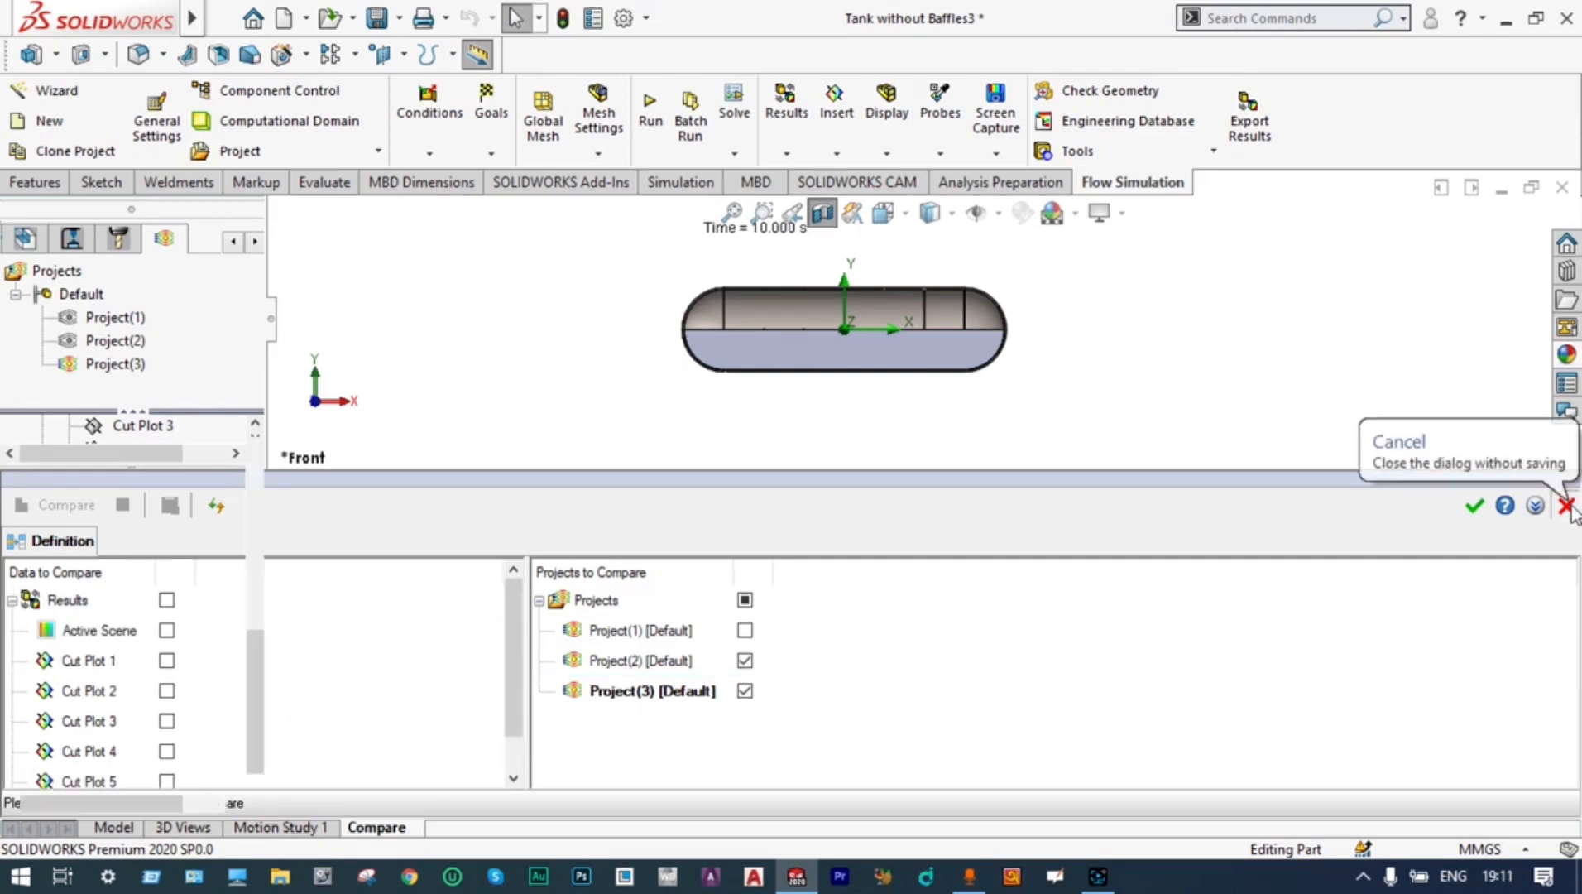
# Insert a goal plot with all goals selected, show its summary table, and enlarge the table to read every goal
pyautogui.moveTo(262, 694)
pyautogui.mouseDown()
pyautogui.moveTo(259, 629)
pyautogui.moveTo(260, 705)
pyautogui.mouseUp()
pyautogui.rightClick(124, 691)
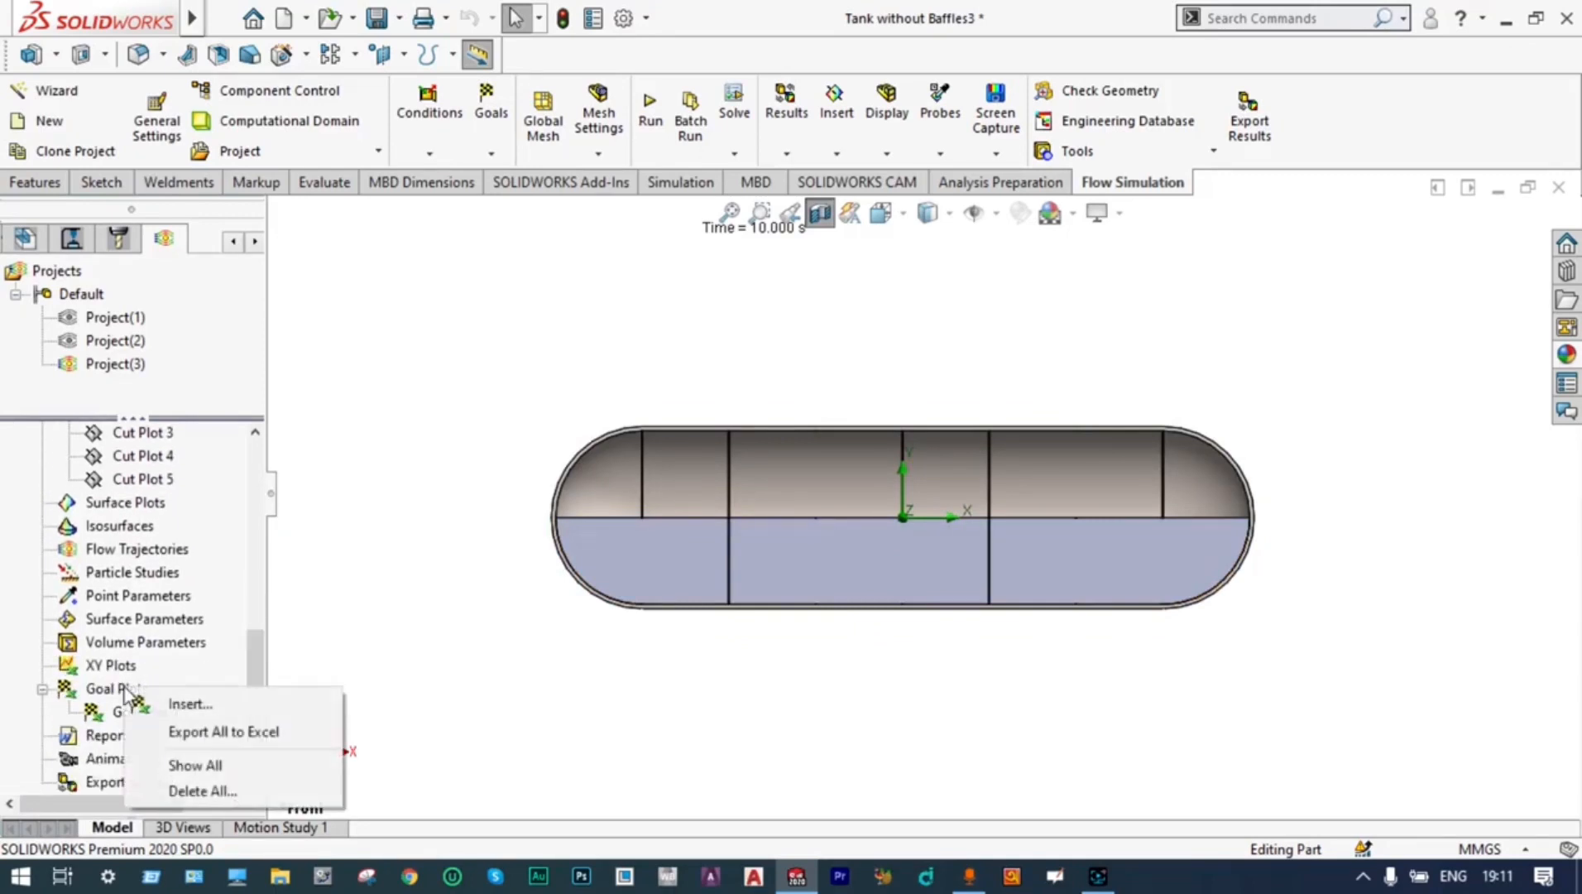
pyautogui.click(179, 716)
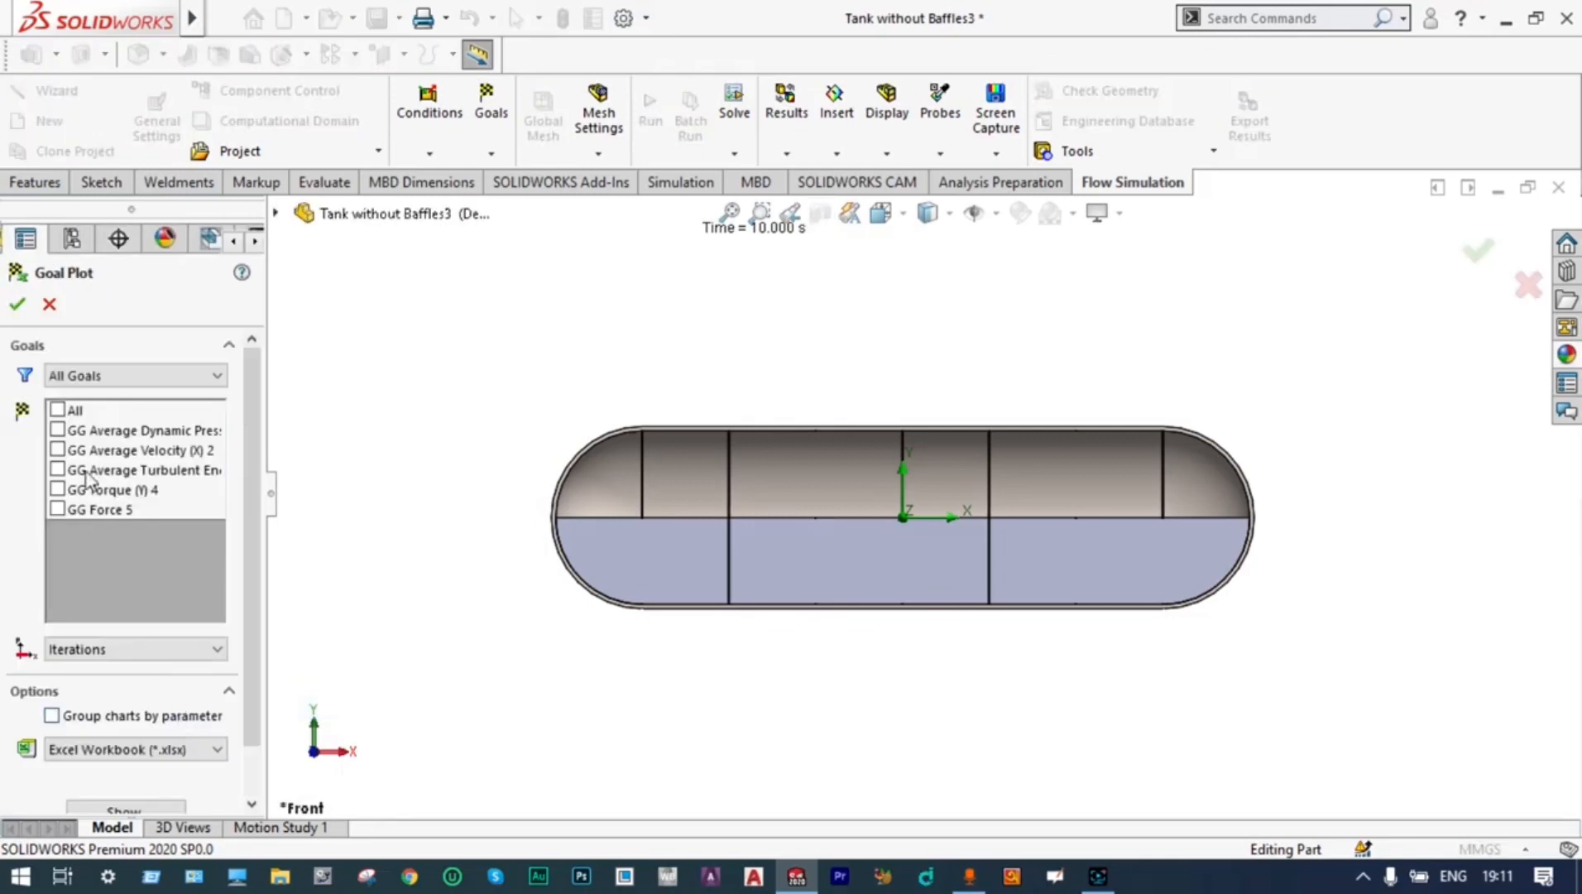
pyautogui.click(58, 410)
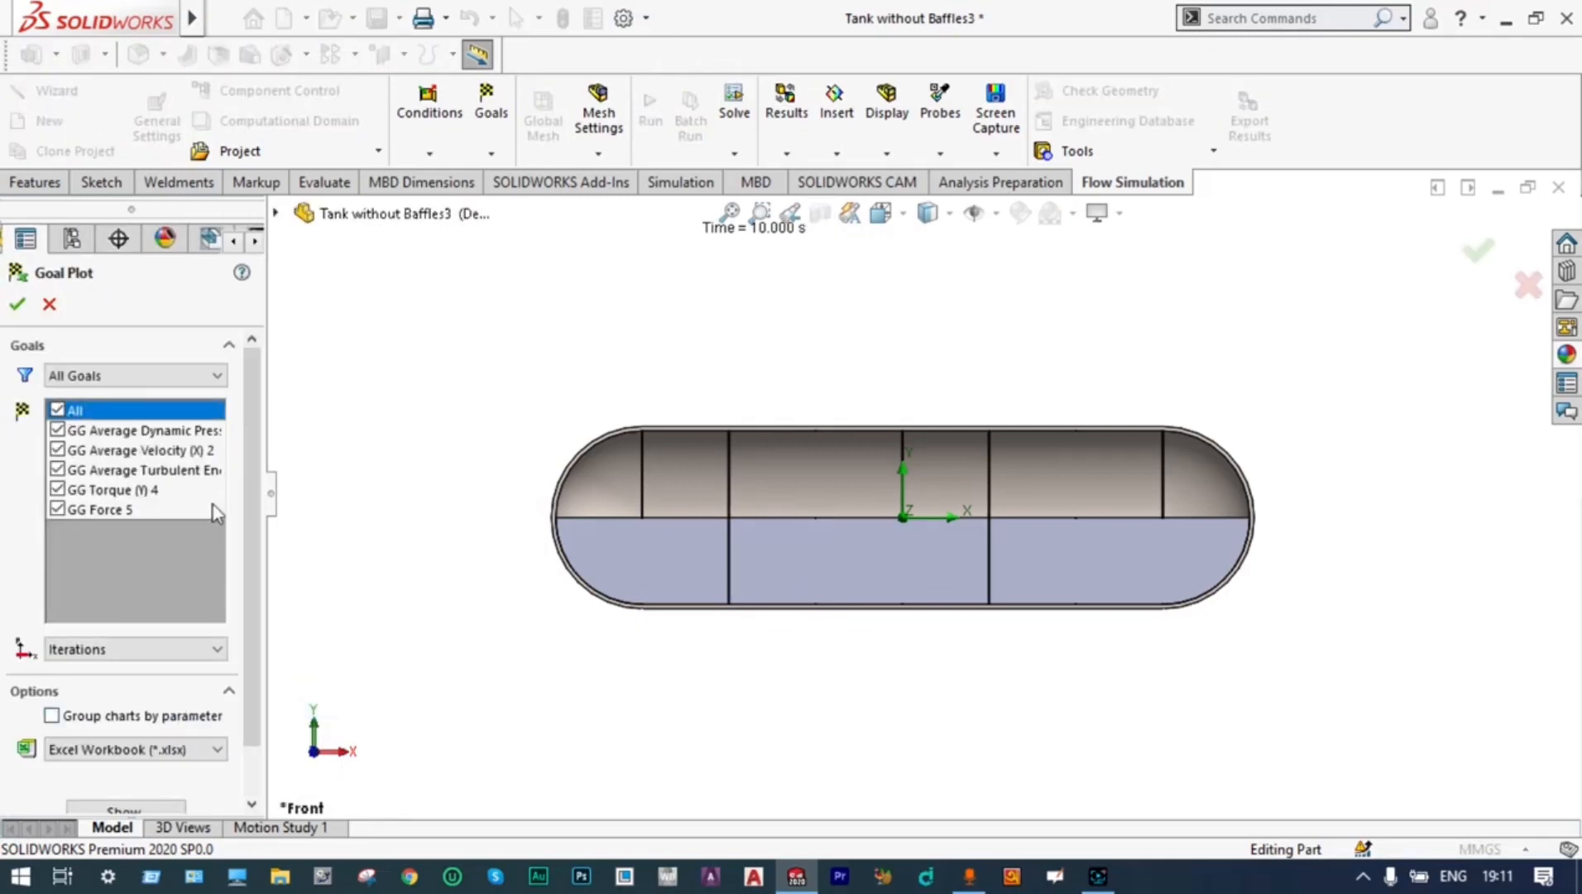
pyautogui.scroll(-2, 242, 478)
pyautogui.click(123, 752)
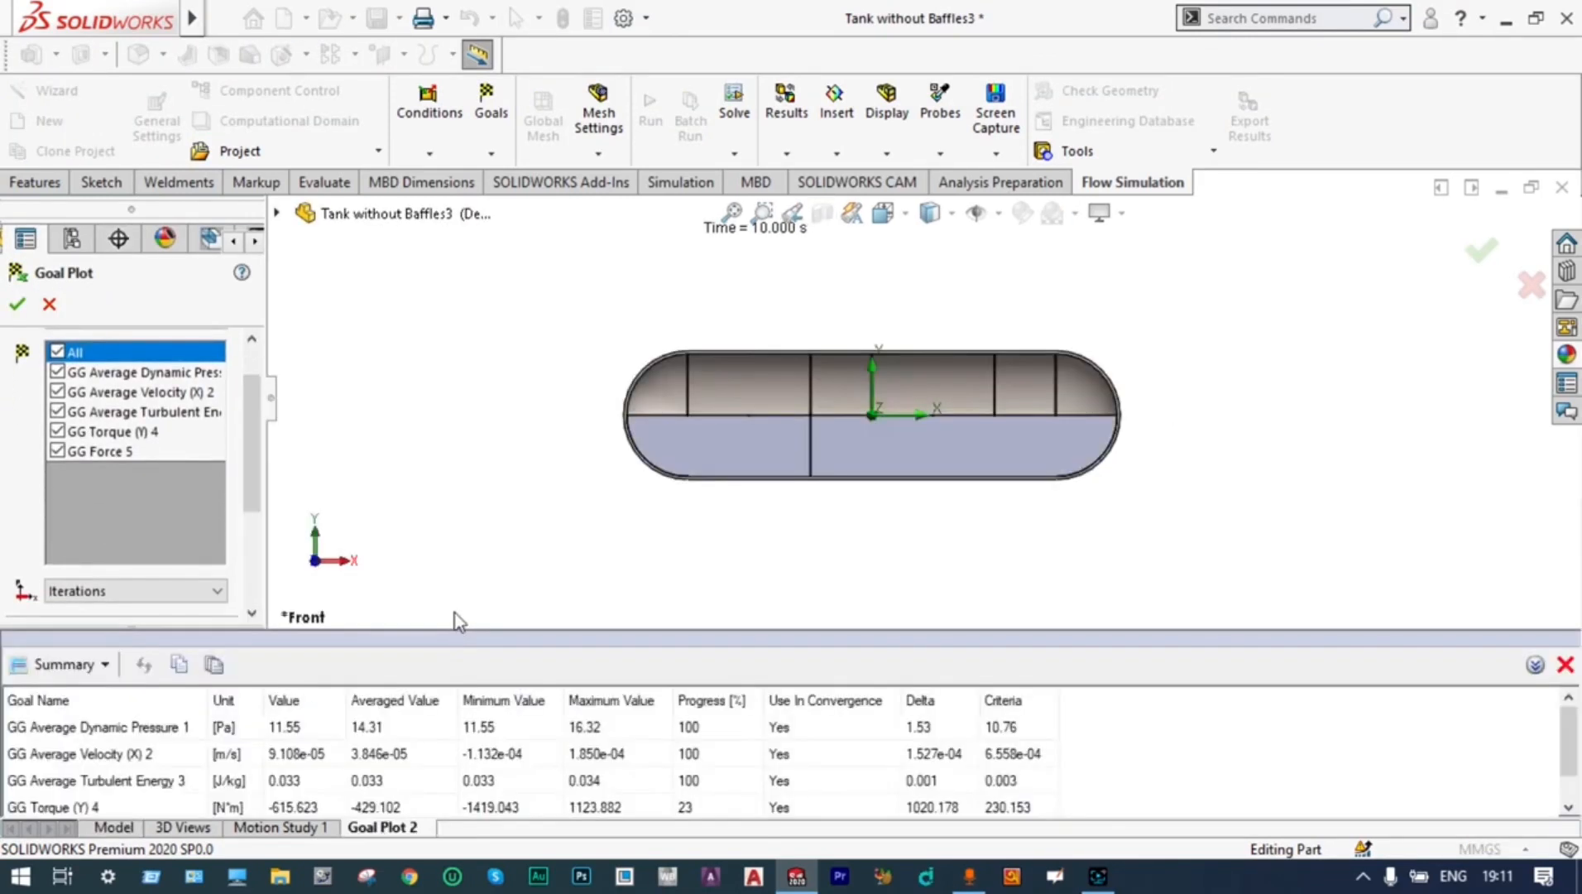
pyautogui.moveTo(458, 629); pyautogui.dragTo(474, 536)
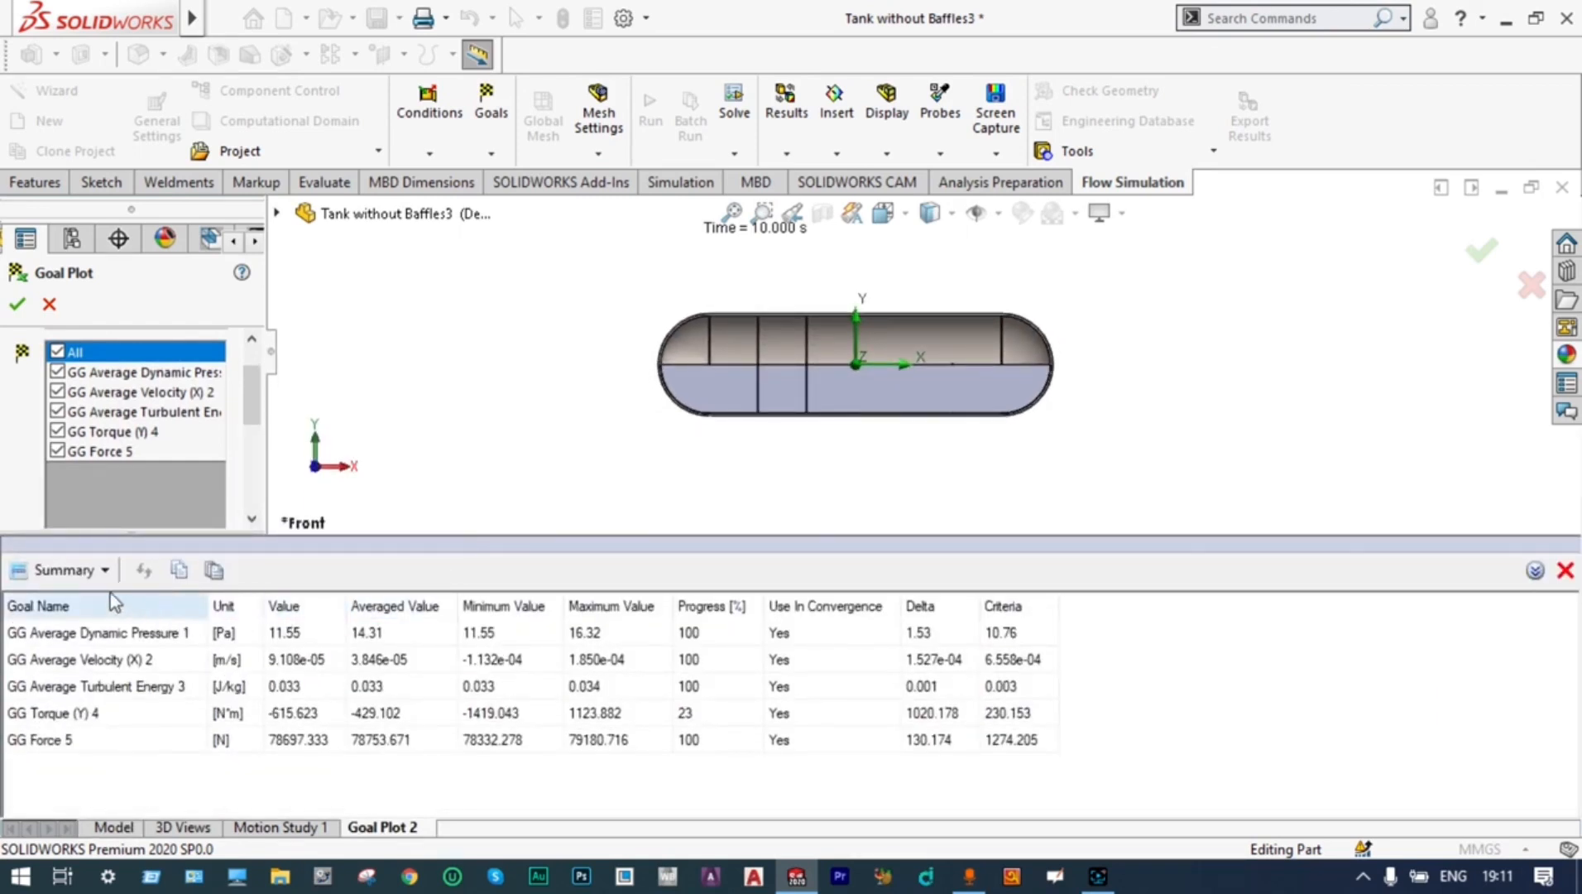
# Switch the goal plot from summary to history charts, inspect the curves including the GG Torque (Y) 4 extremes, and accept the plot
pyautogui.click(105, 571)
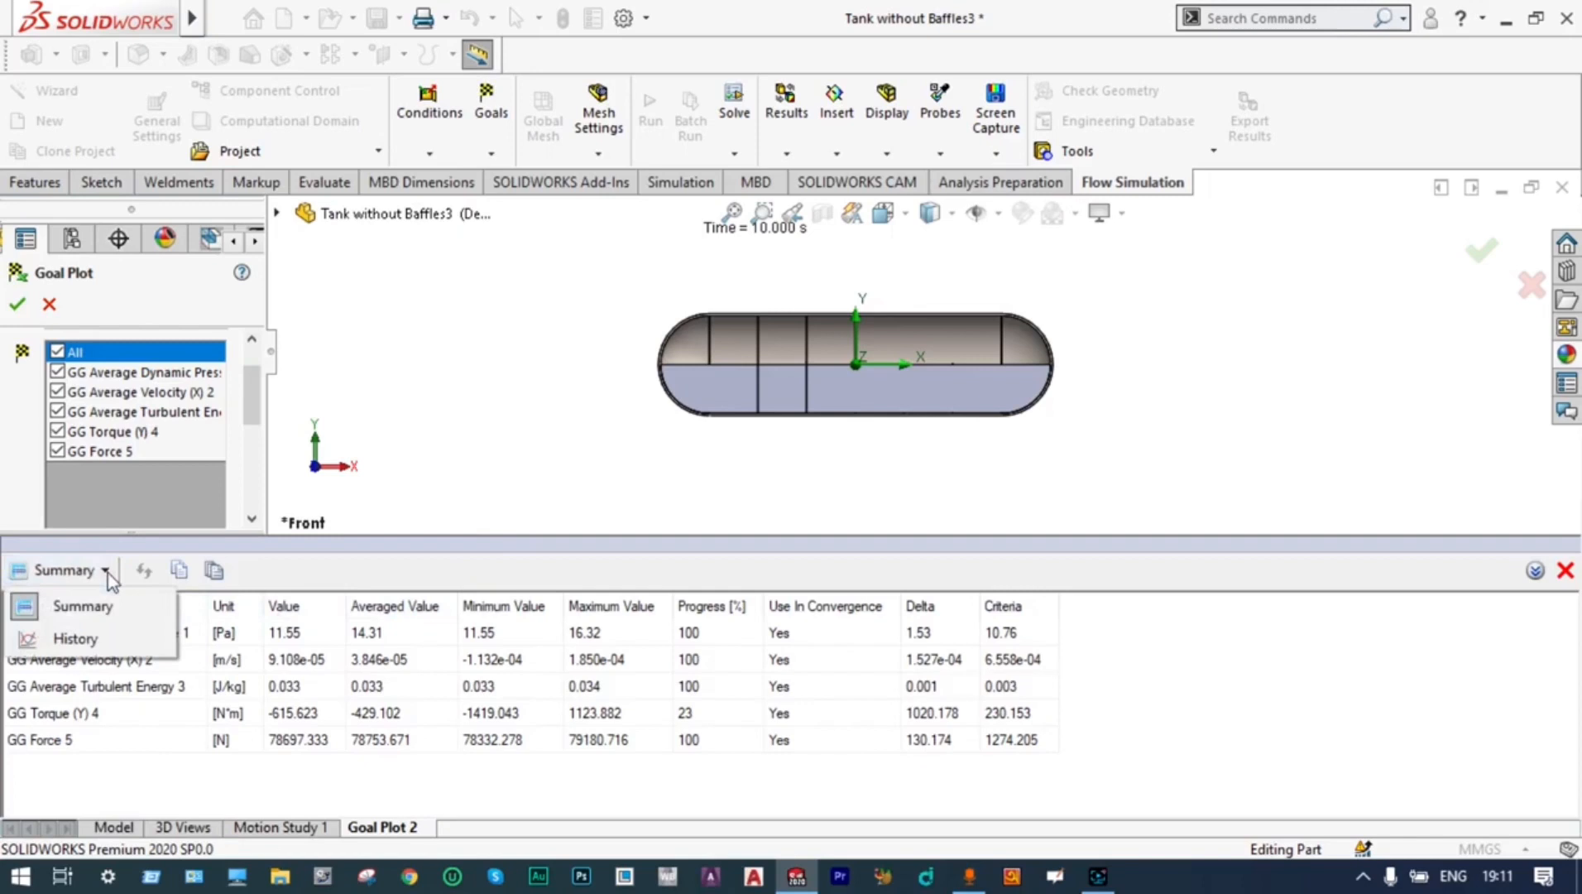
pyautogui.click(97, 634)
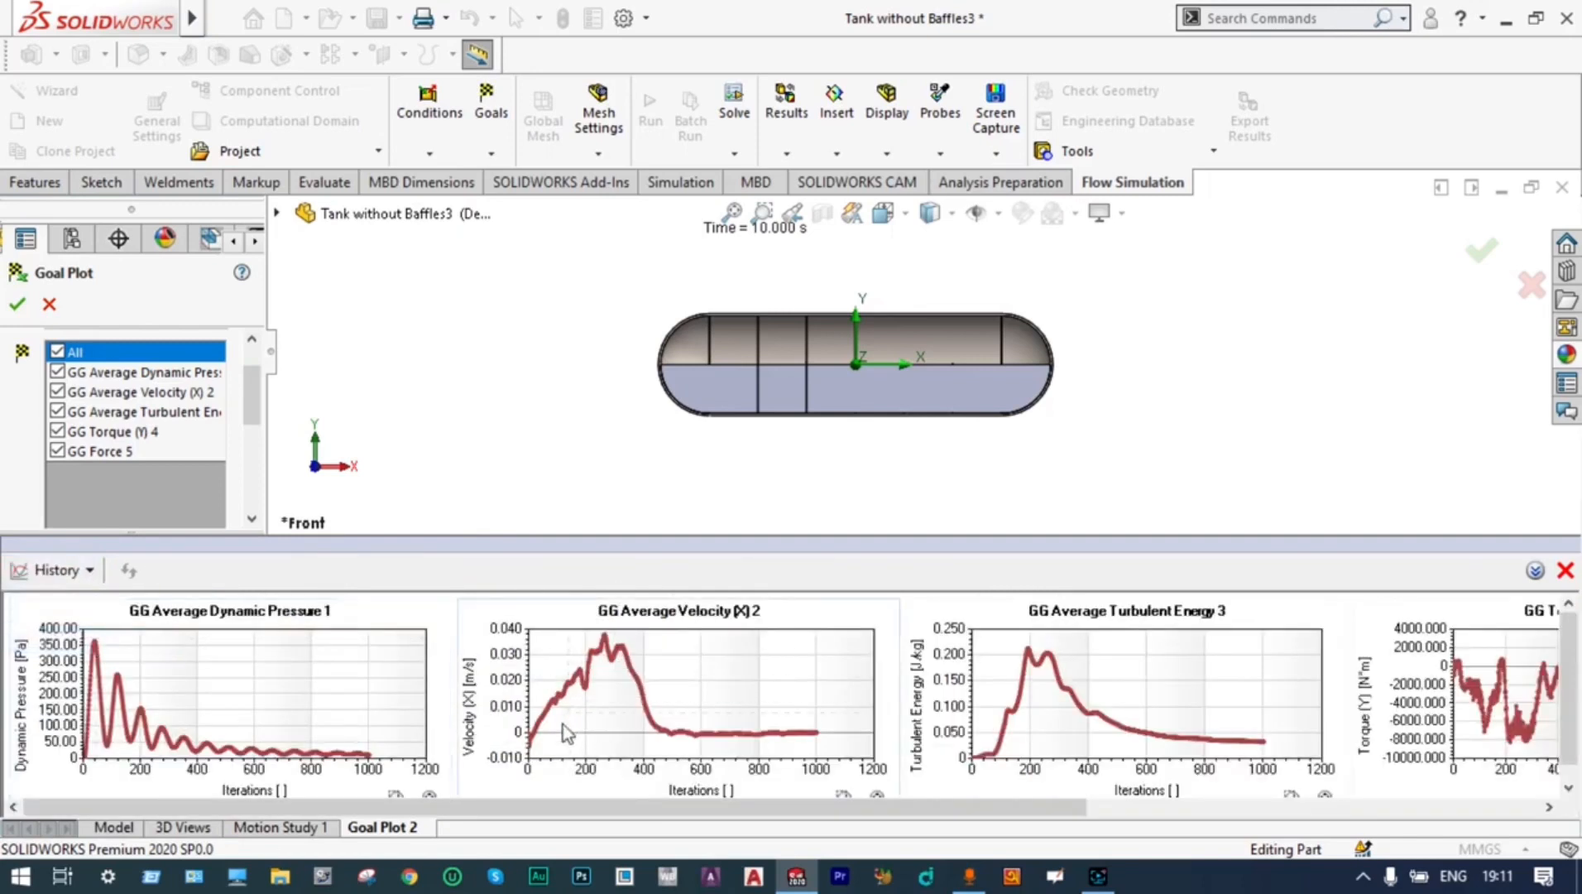
pyautogui.moveTo(536, 801); pyautogui.dragTo(1192, 815)
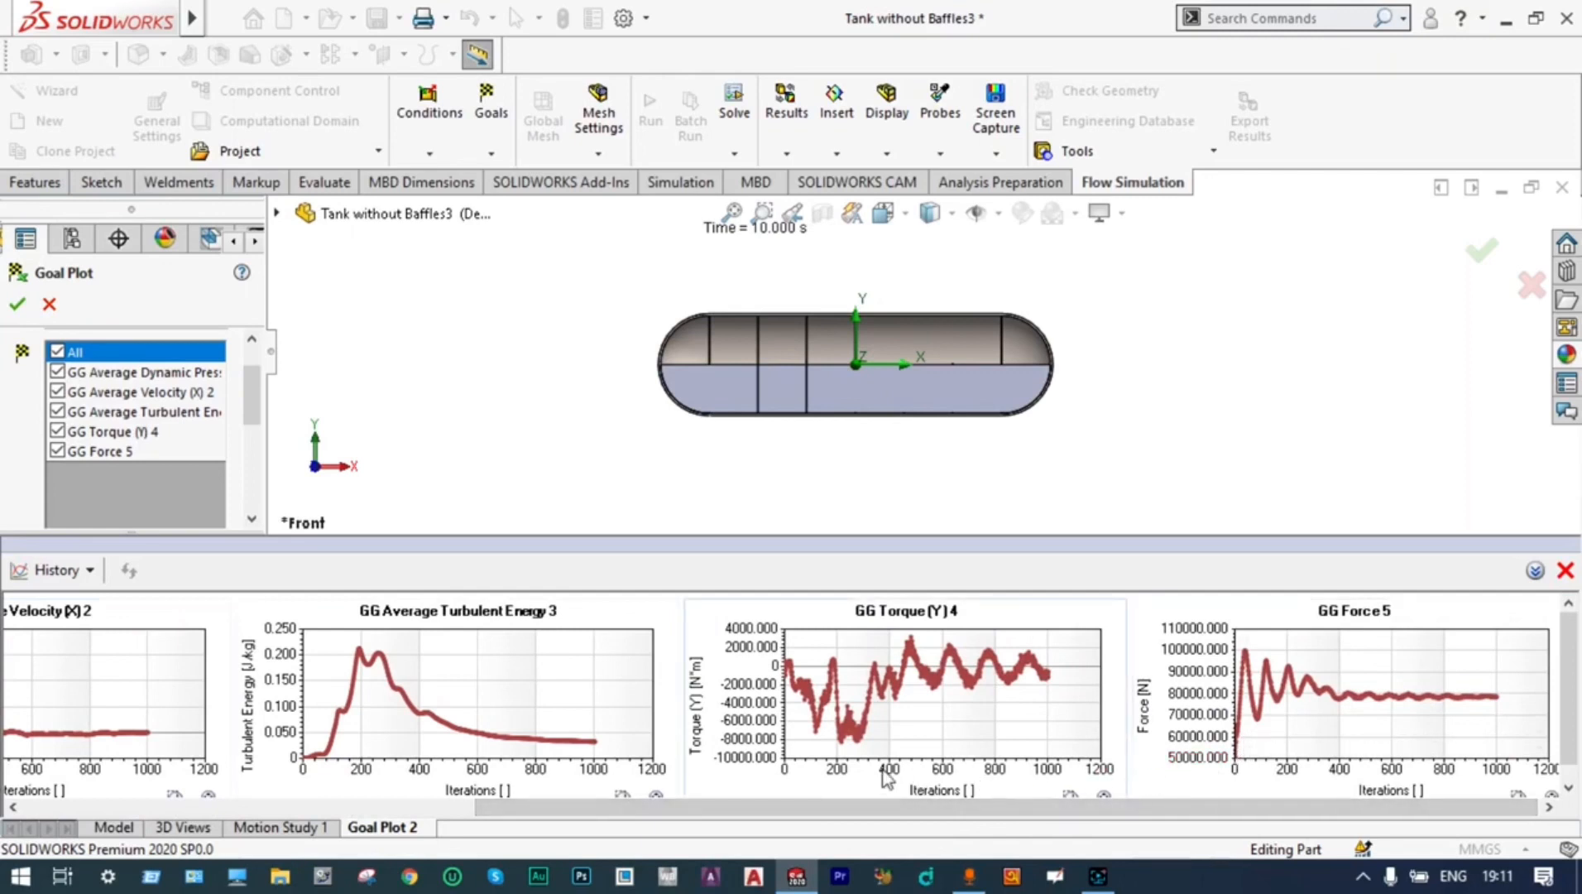
pyautogui.moveTo(865, 728)
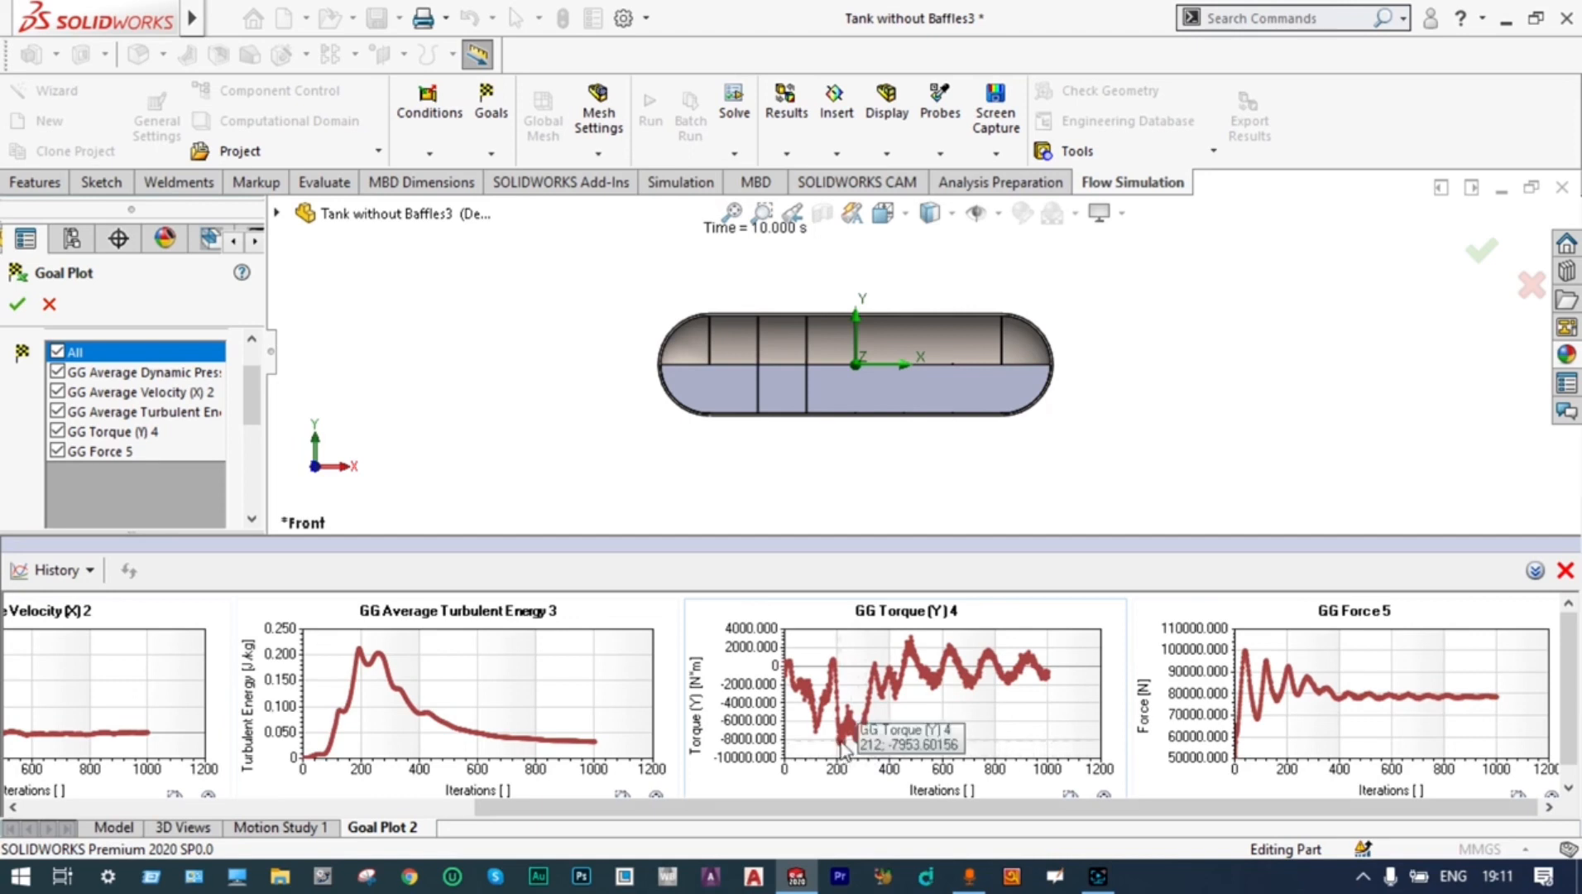
pyautogui.moveTo(913, 652)
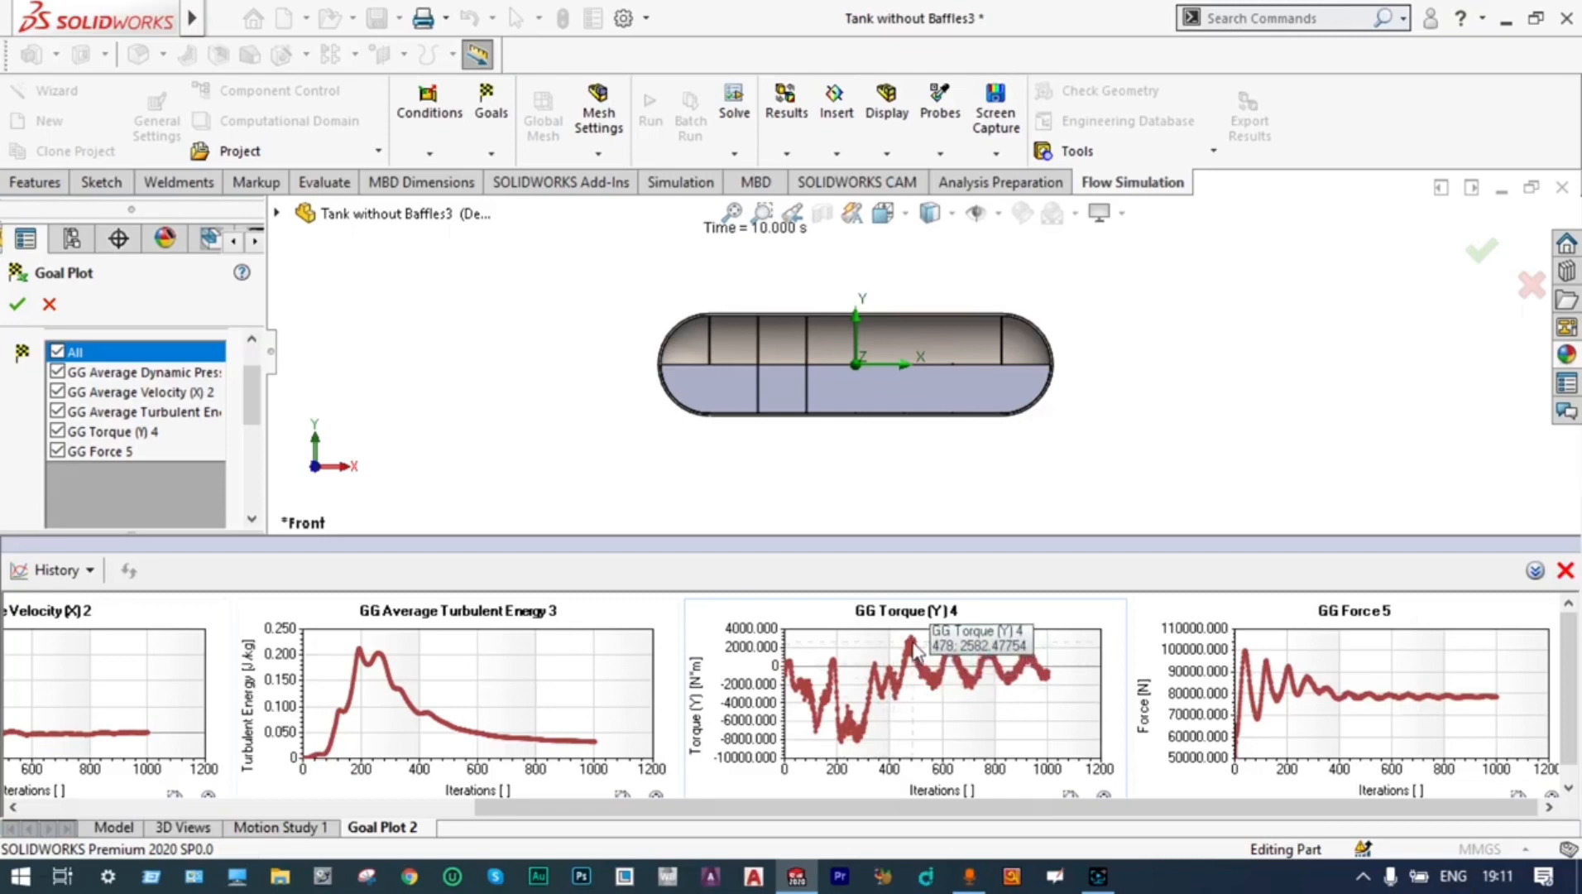
pyautogui.moveTo(905, 807); pyautogui.dragTo(446, 849)
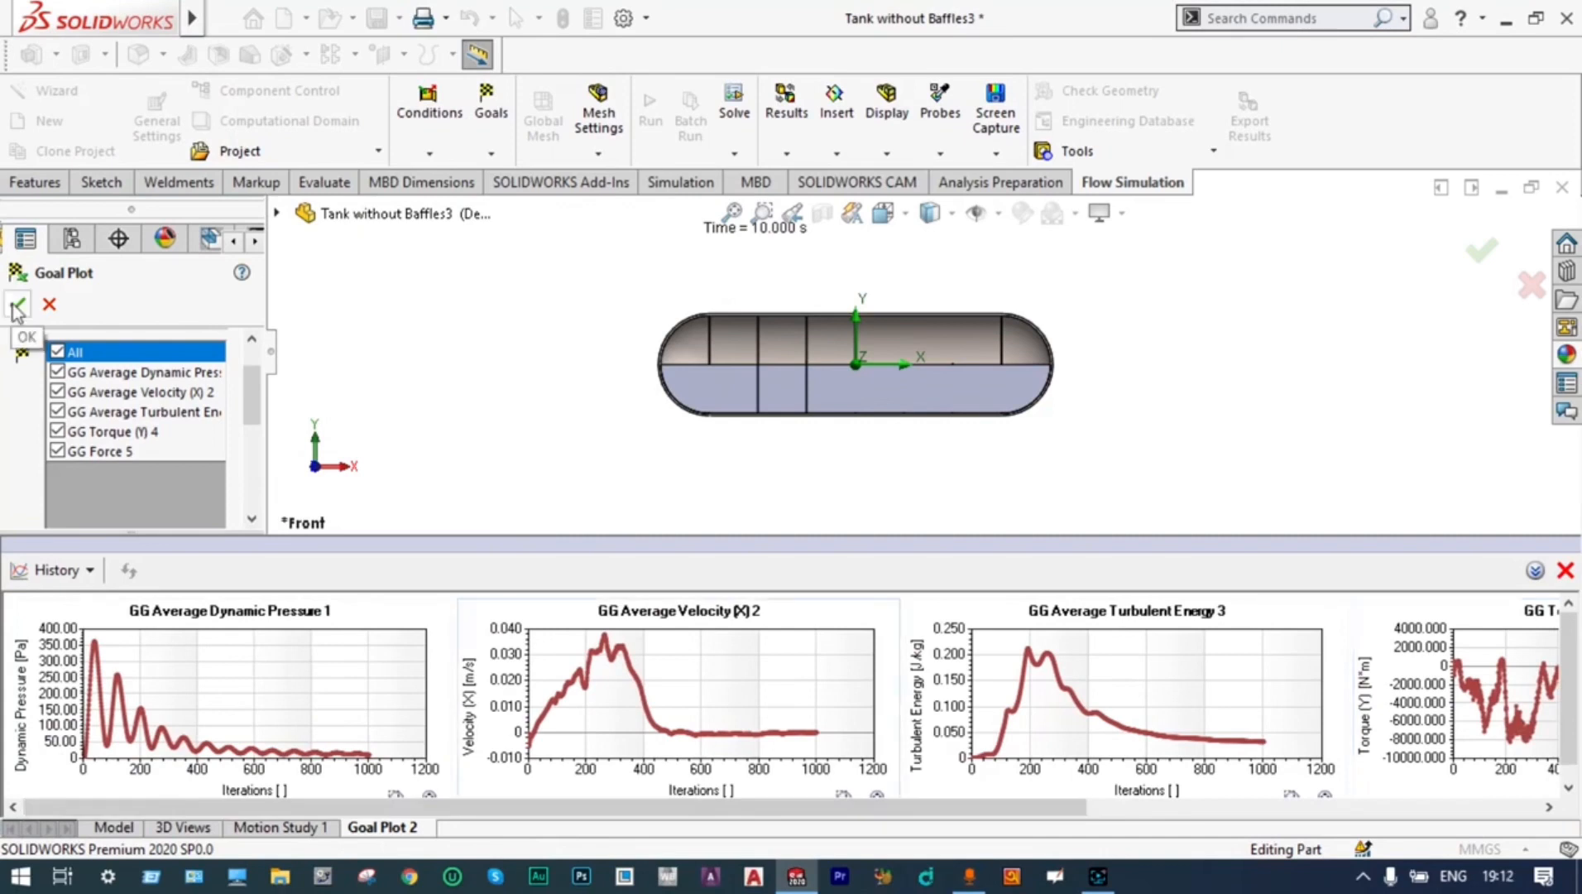
pyautogui.click(17, 307)
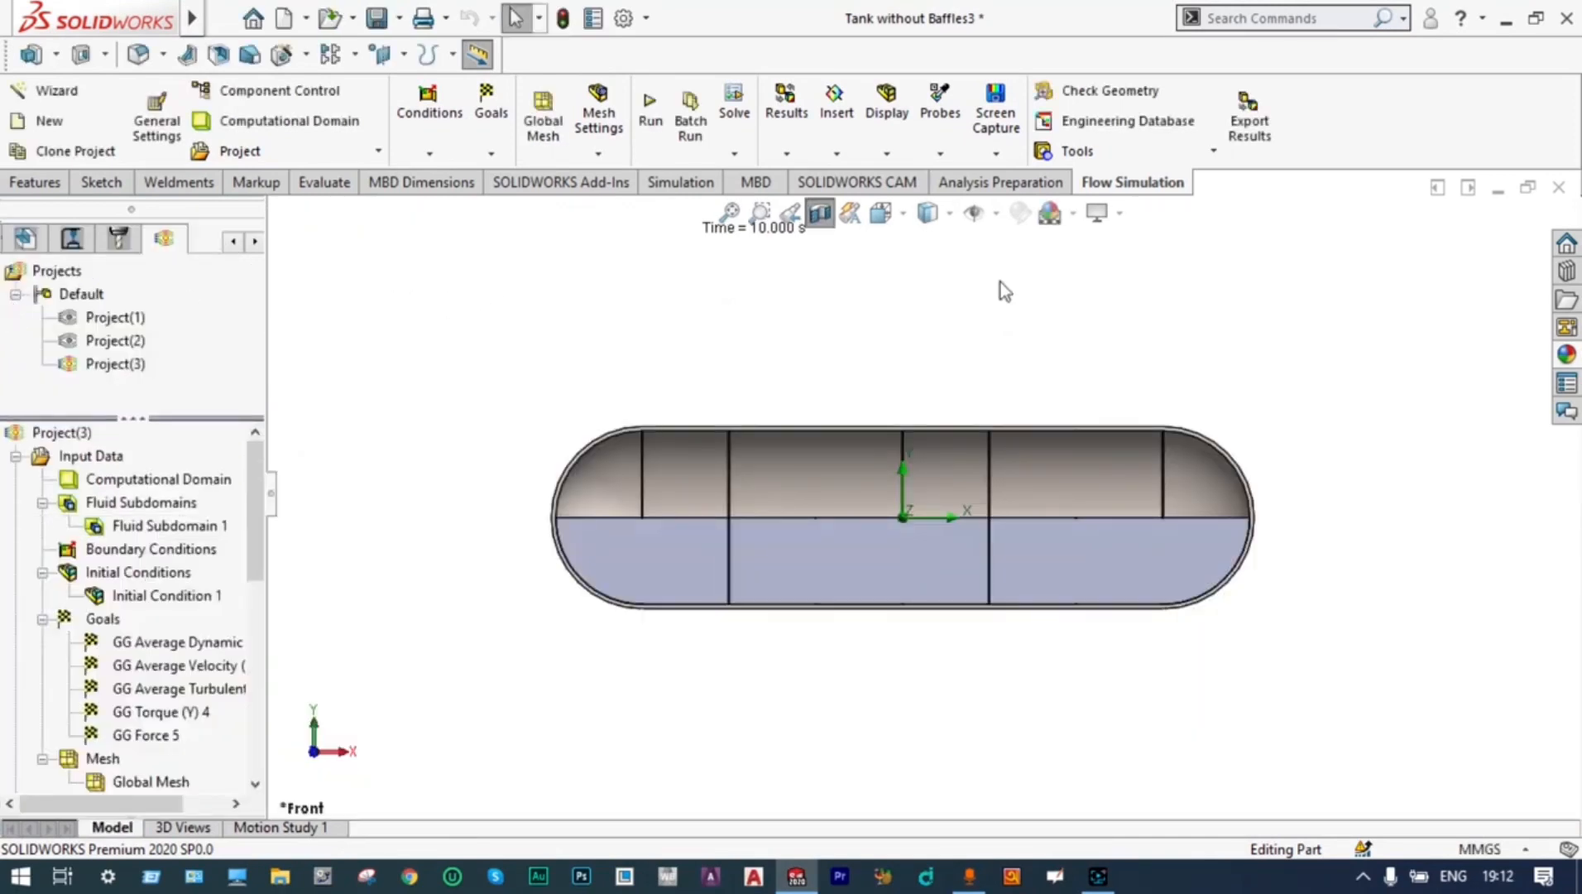
# Run a results comparison of Project(2) and Project(3) using Goal Plot 1 and Goal Plot 2 as the data to compare
pyautogui.click(787, 154)
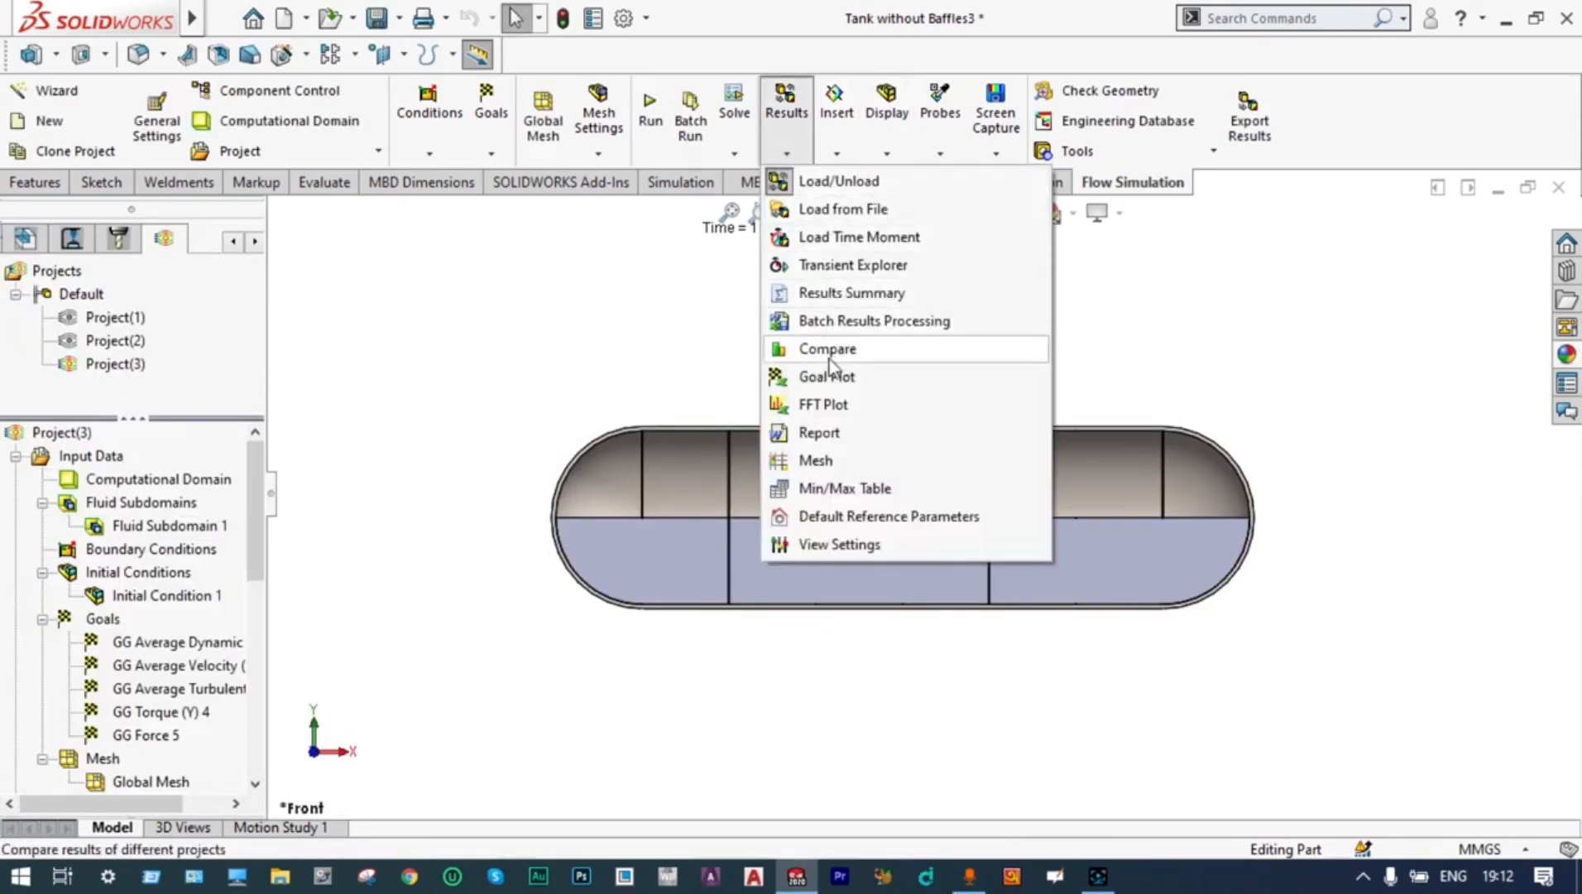
pyautogui.click(828, 351)
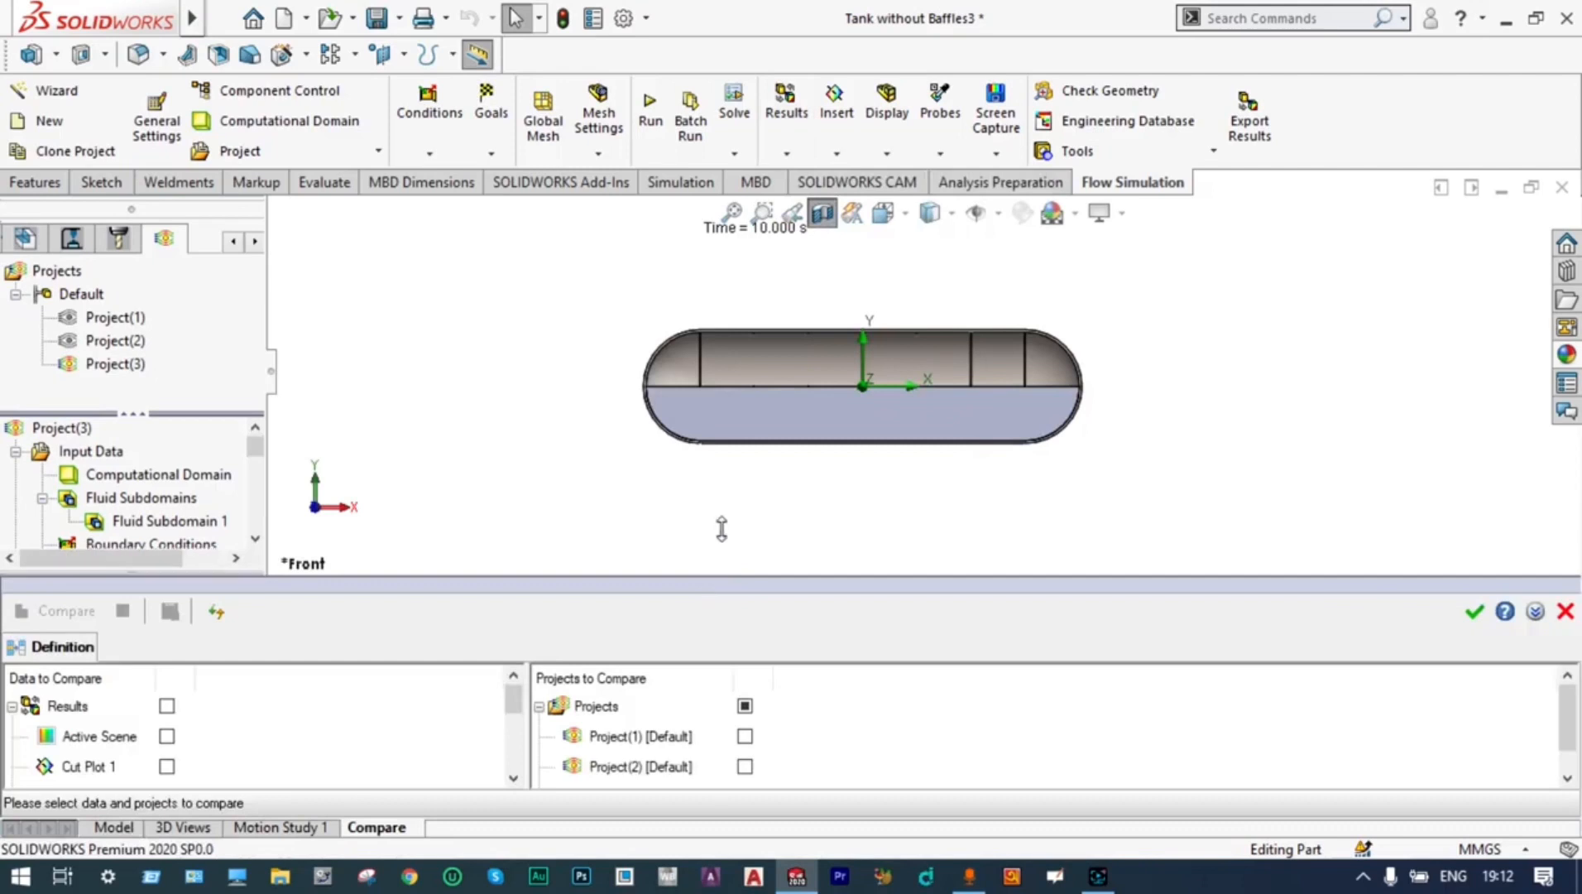
pyautogui.moveTo(736, 576); pyautogui.dragTo(749, 446)
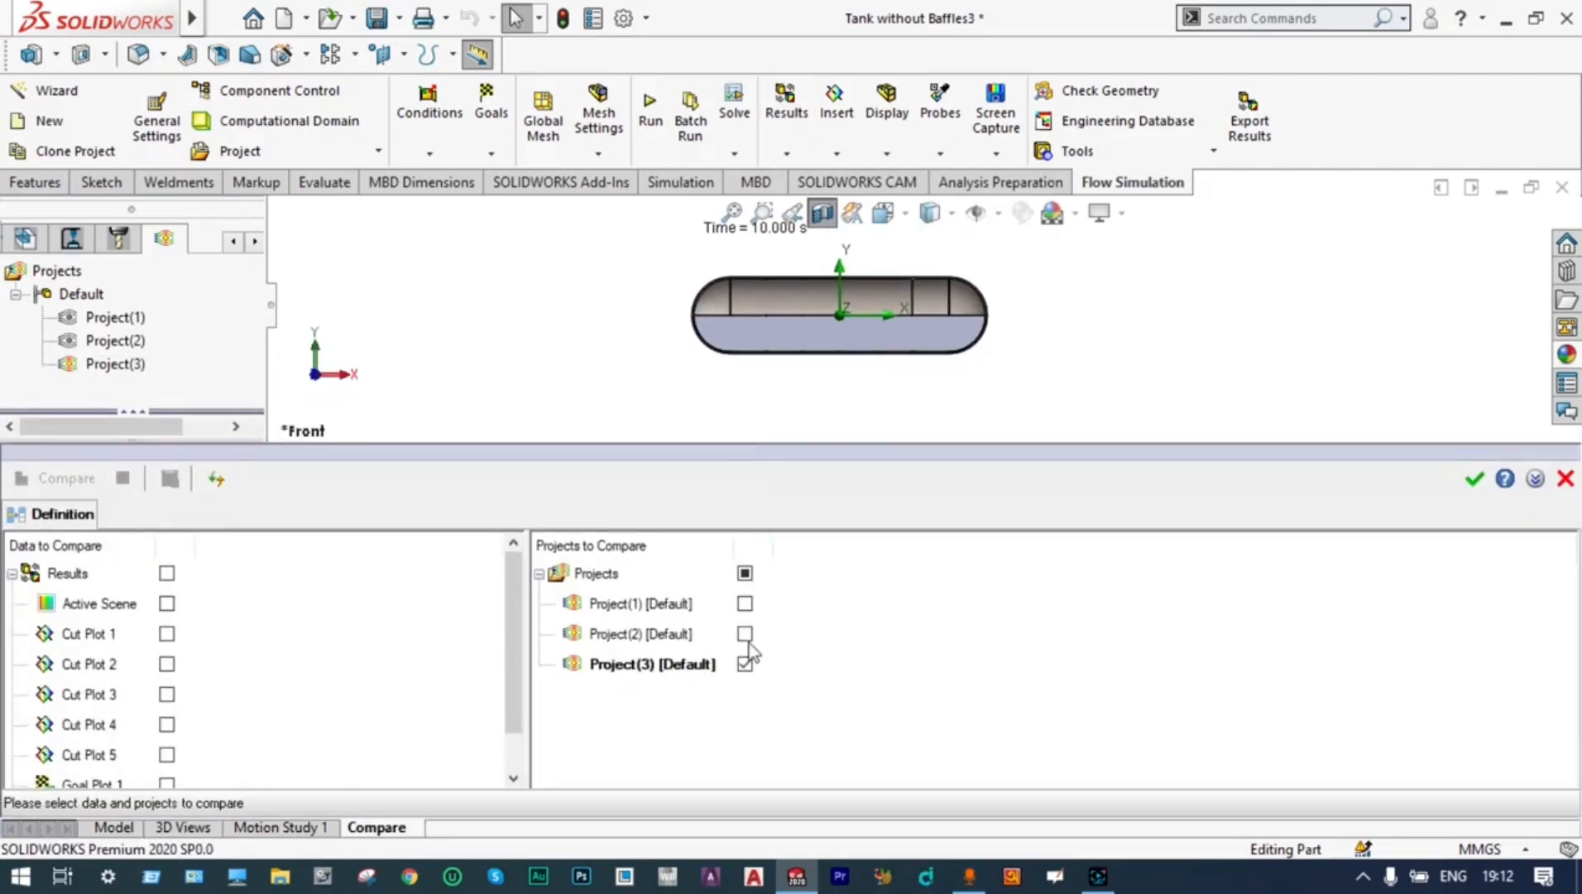
pyautogui.click(745, 634)
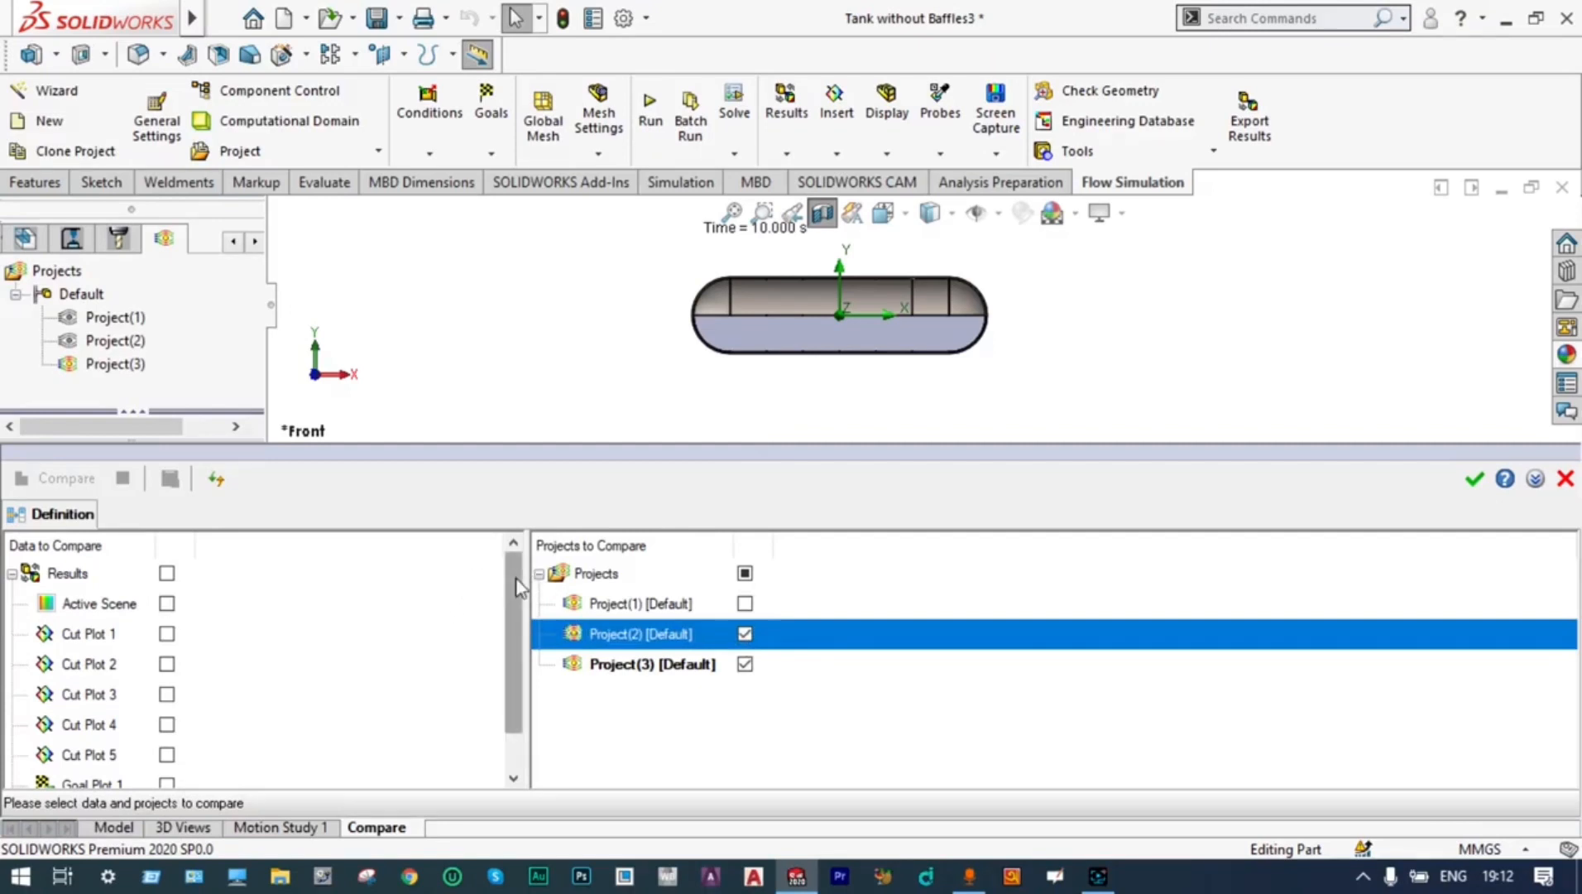
pyautogui.moveTo(519, 629); pyautogui.dragTo(517, 682)
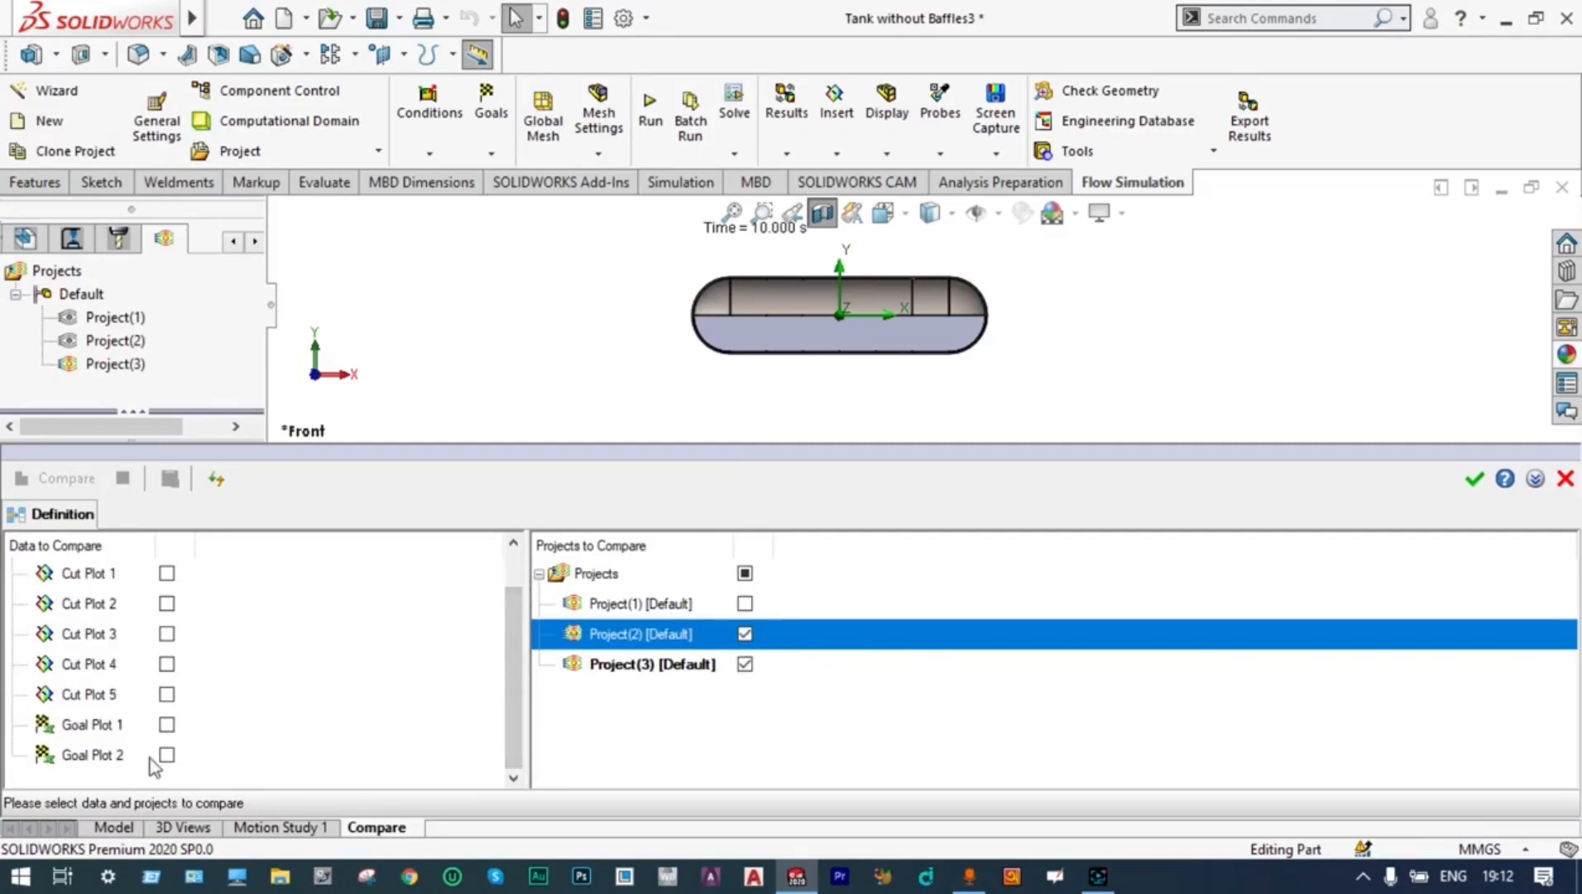
pyautogui.click(166, 724)
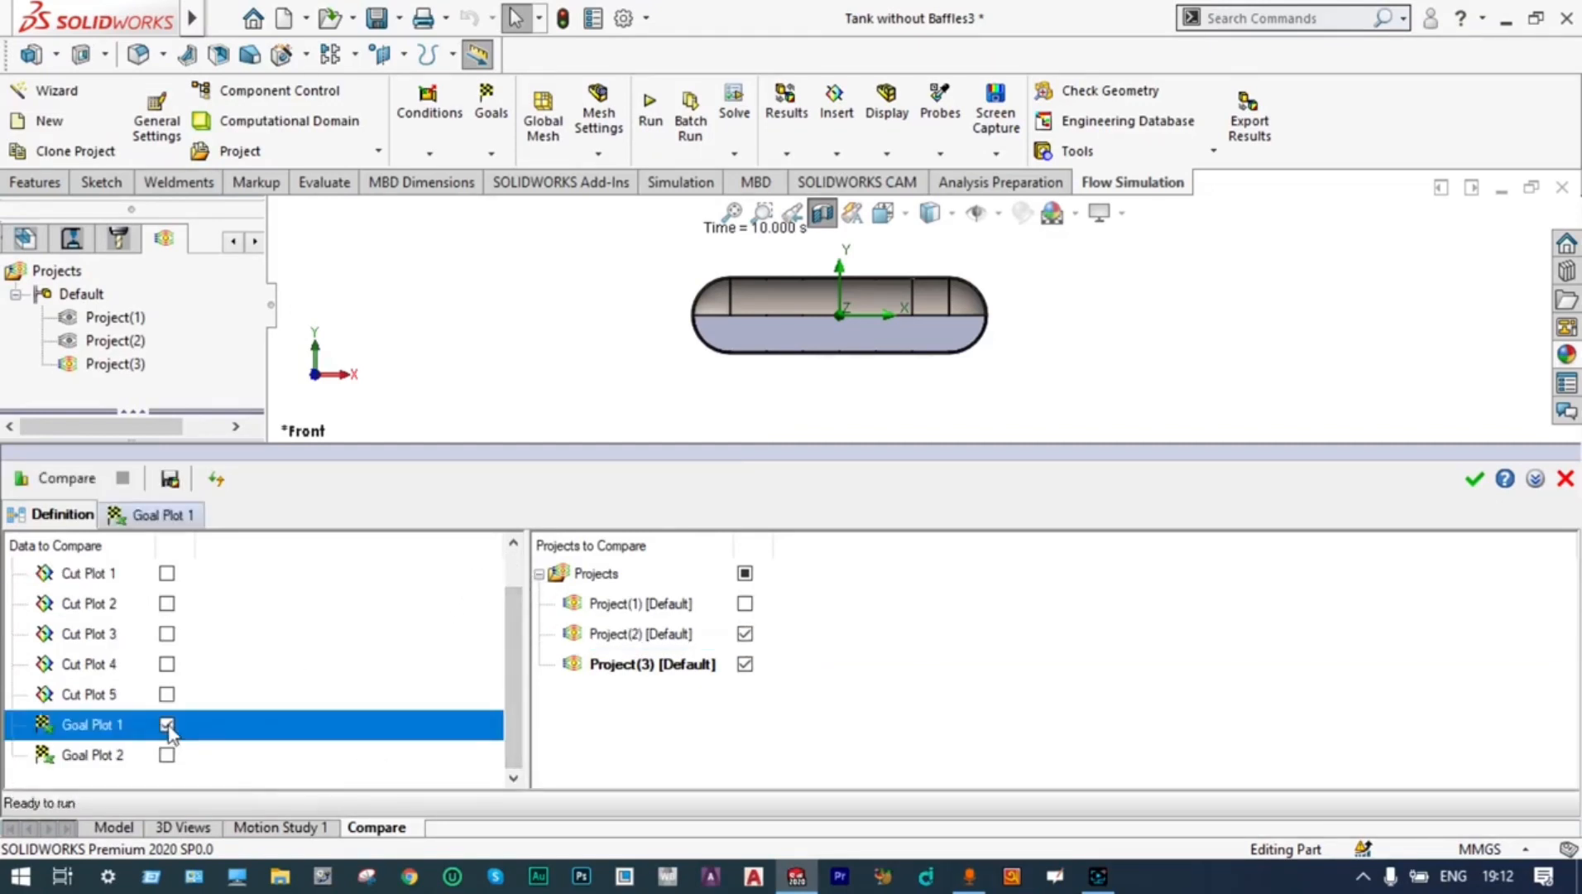
pyautogui.click(166, 755)
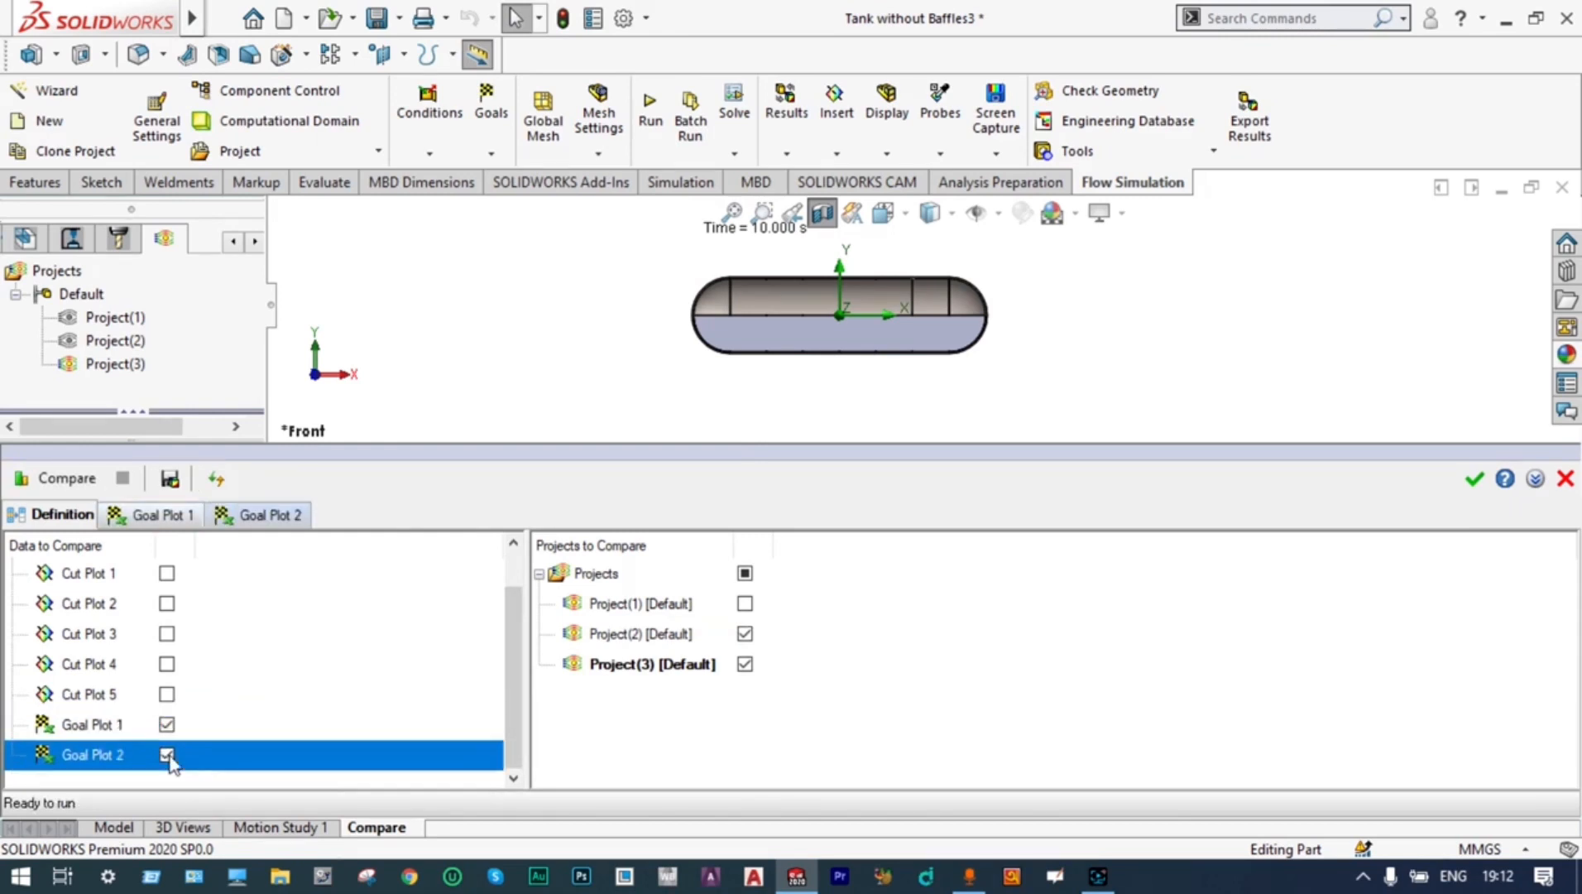
pyautogui.click(60, 480)
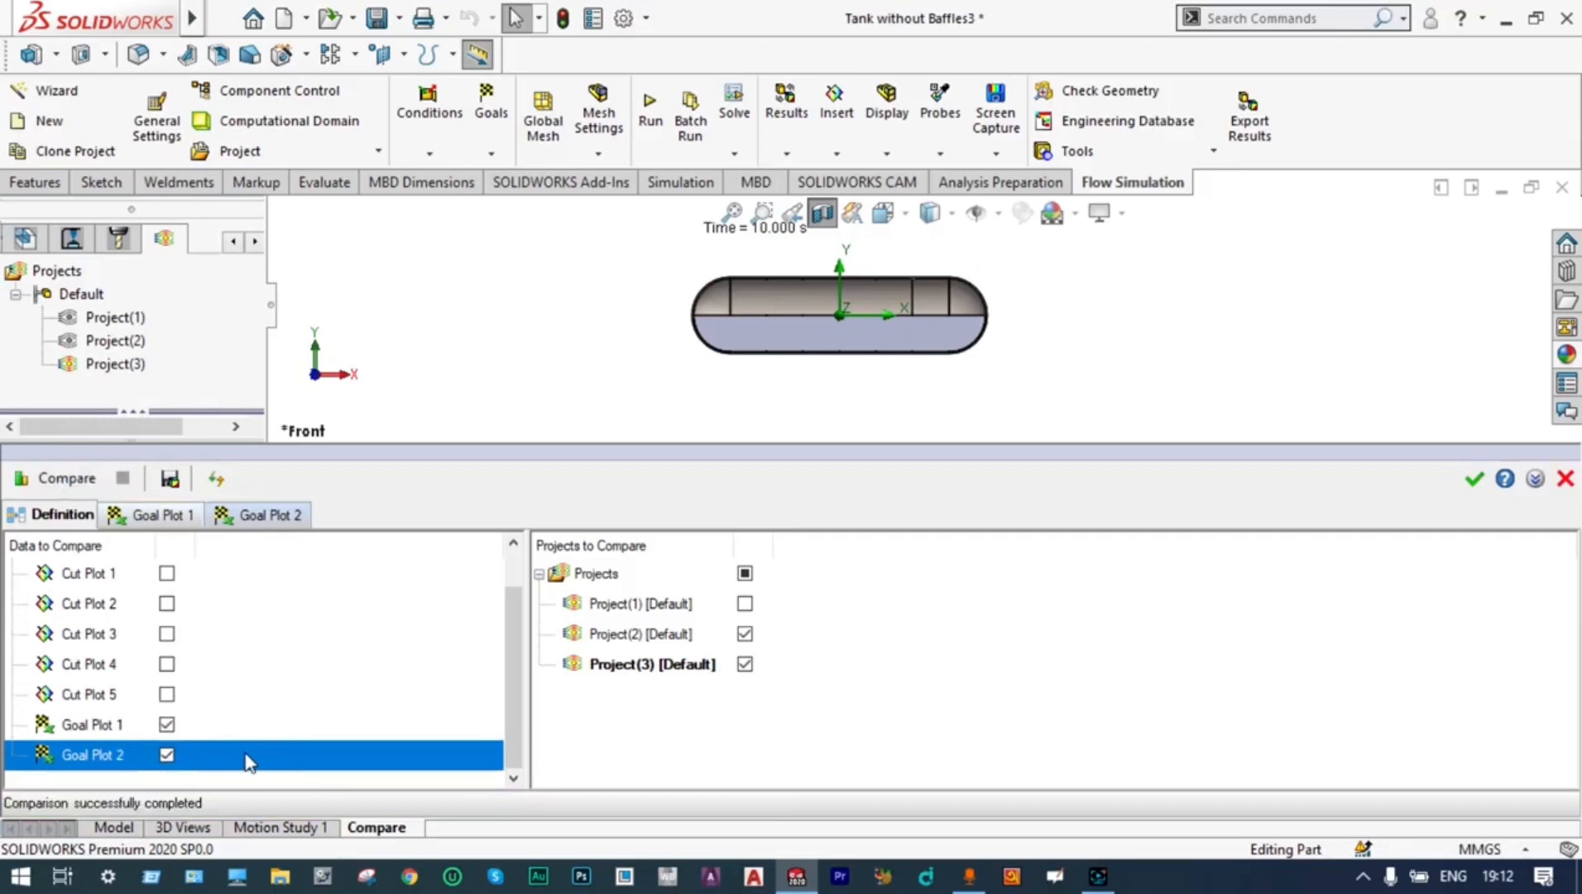
# Review the Goal Plot 2 comparison table, switch it to history charts, and examine the average dynamic pressure curves of both projects
pyautogui.click(246, 516)
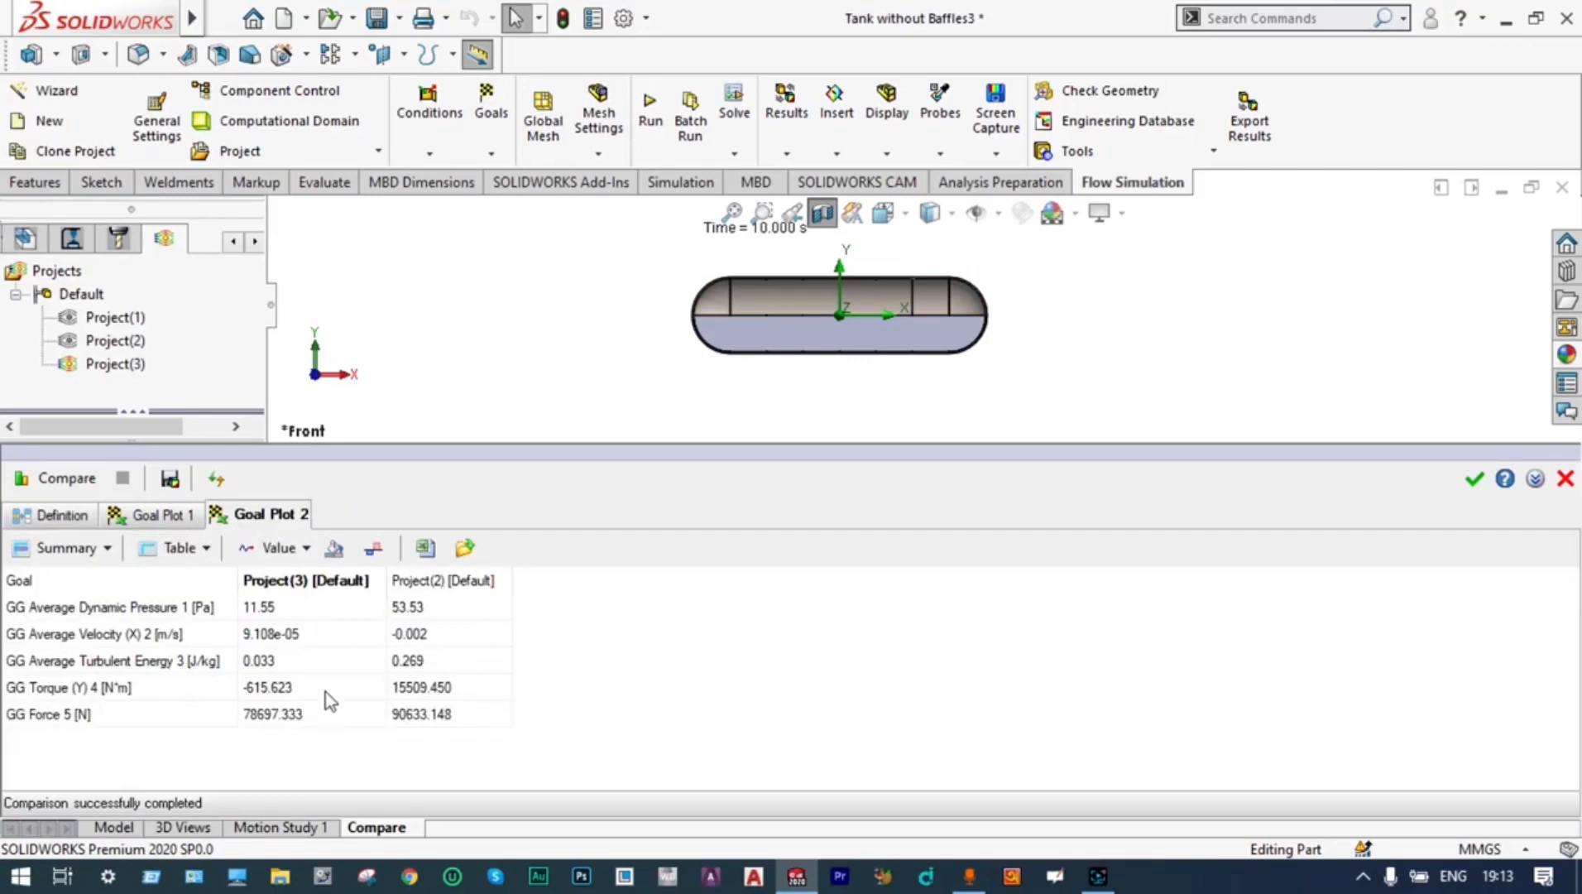
pyautogui.click(108, 551)
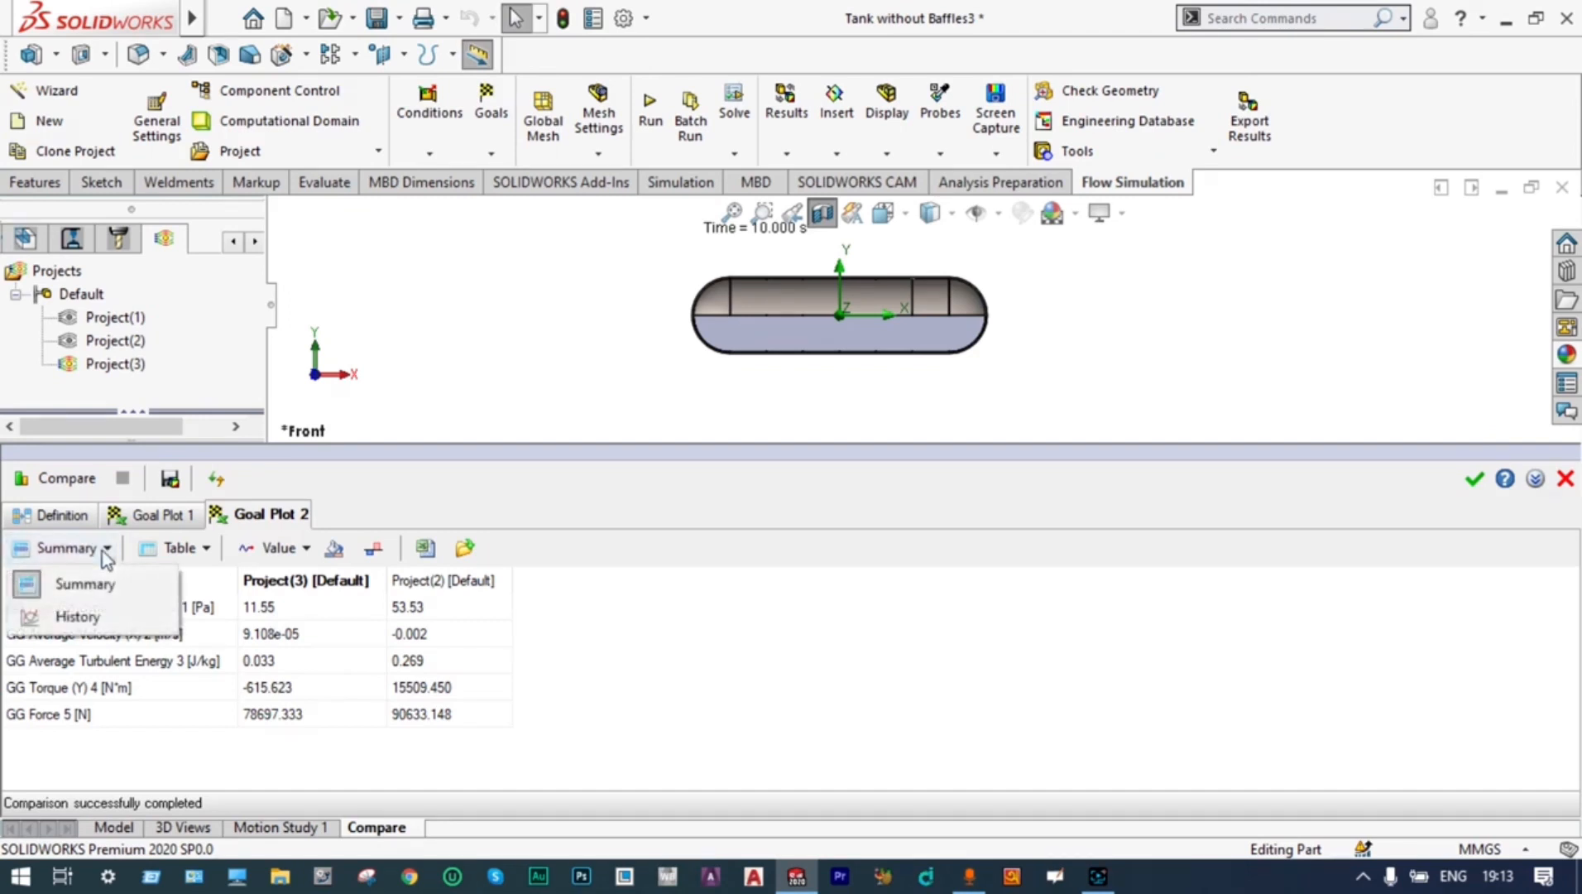
pyautogui.click(85, 620)
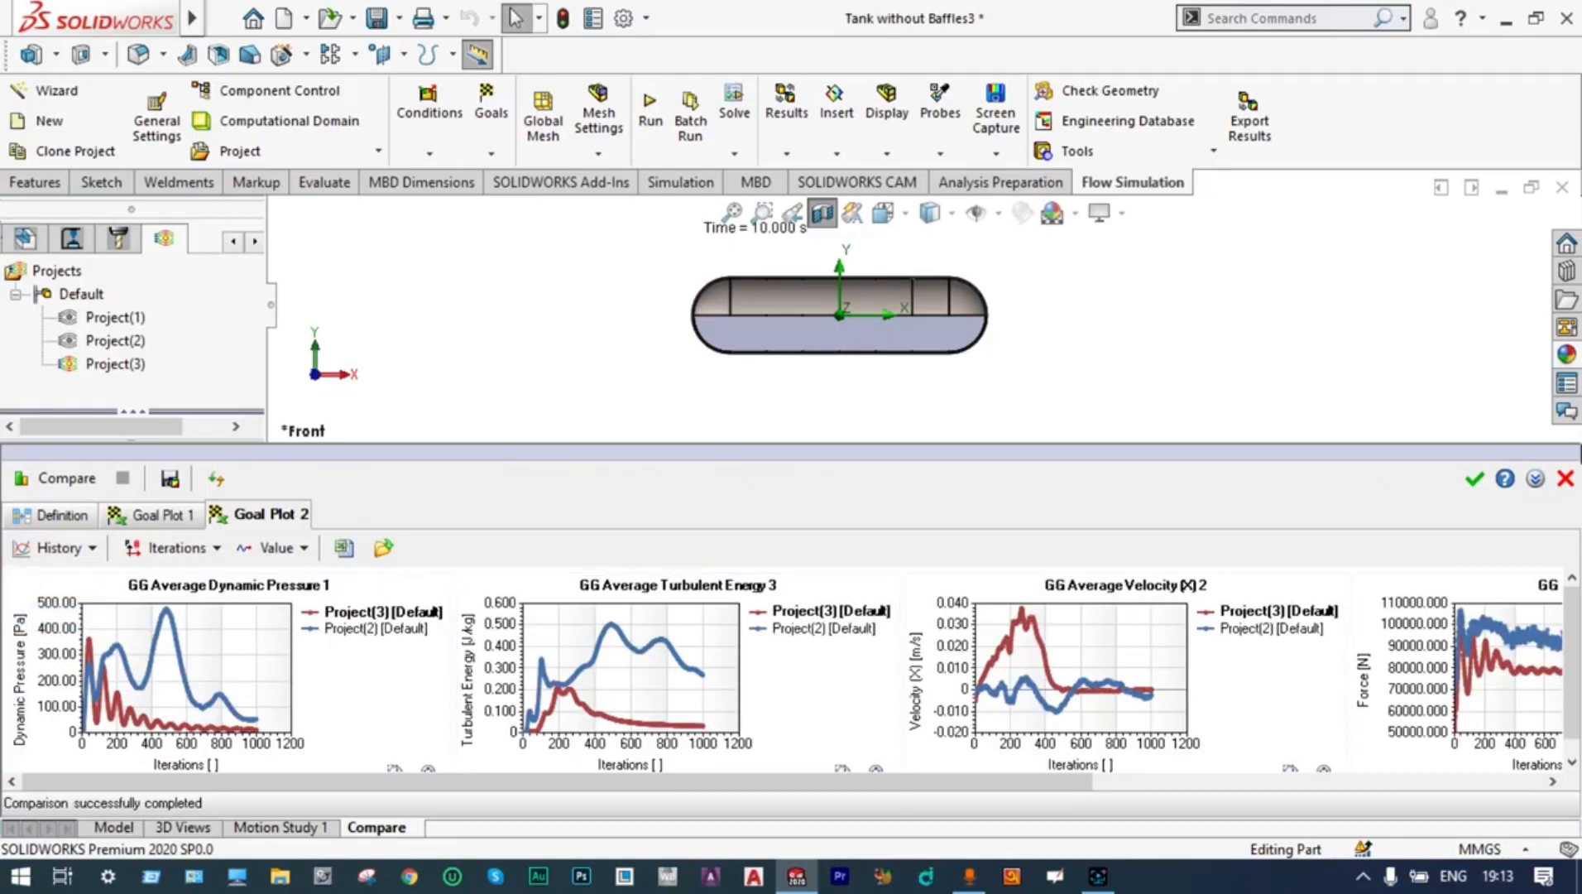
pyautogui.moveTo(1572, 658); pyautogui.dragTo(1571, 677)
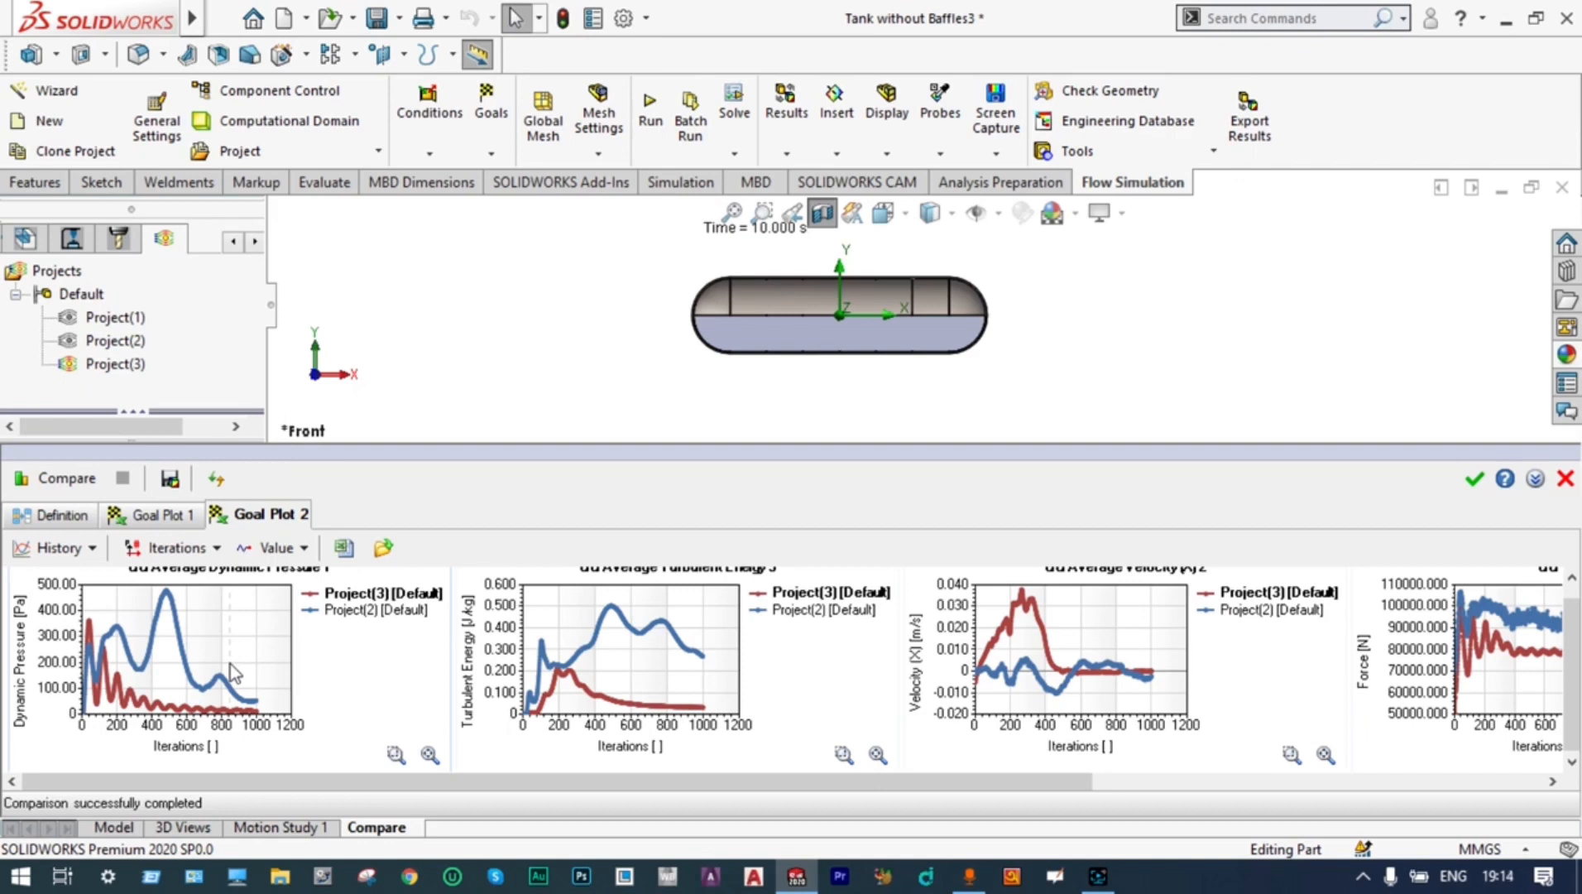
pyautogui.moveTo(167, 595)
pyautogui.moveTo(91, 629)
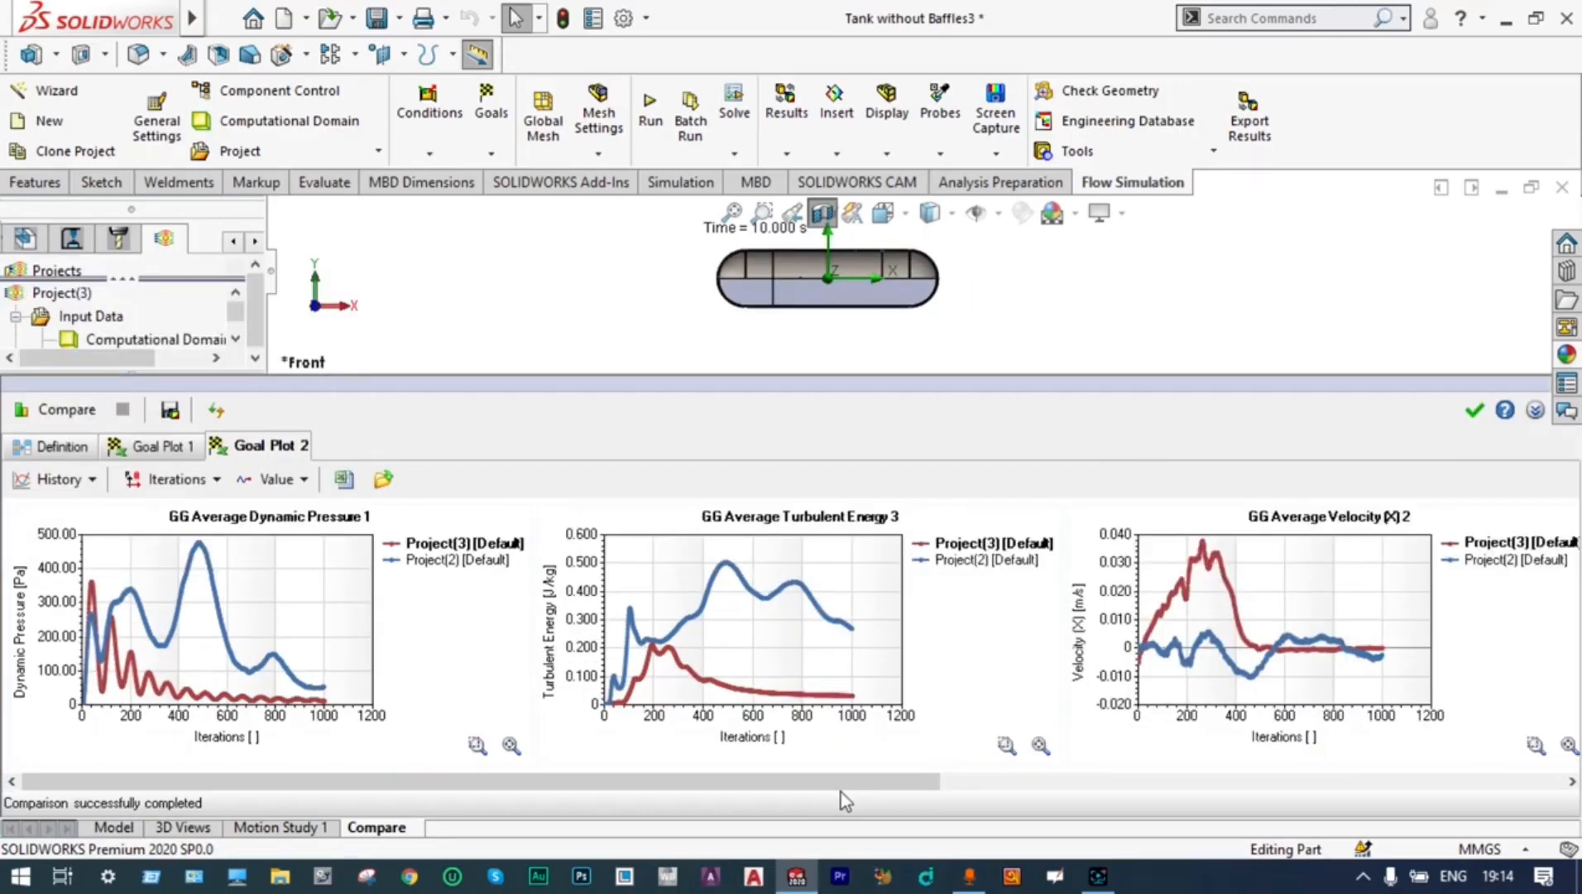
# Examine the GG Torque (Y) 4 and GG Force 5 history curves of both projects, and close the comparison with its settings saved
pyautogui.moveTo(839, 778); pyautogui.dragTo(1335, 782)
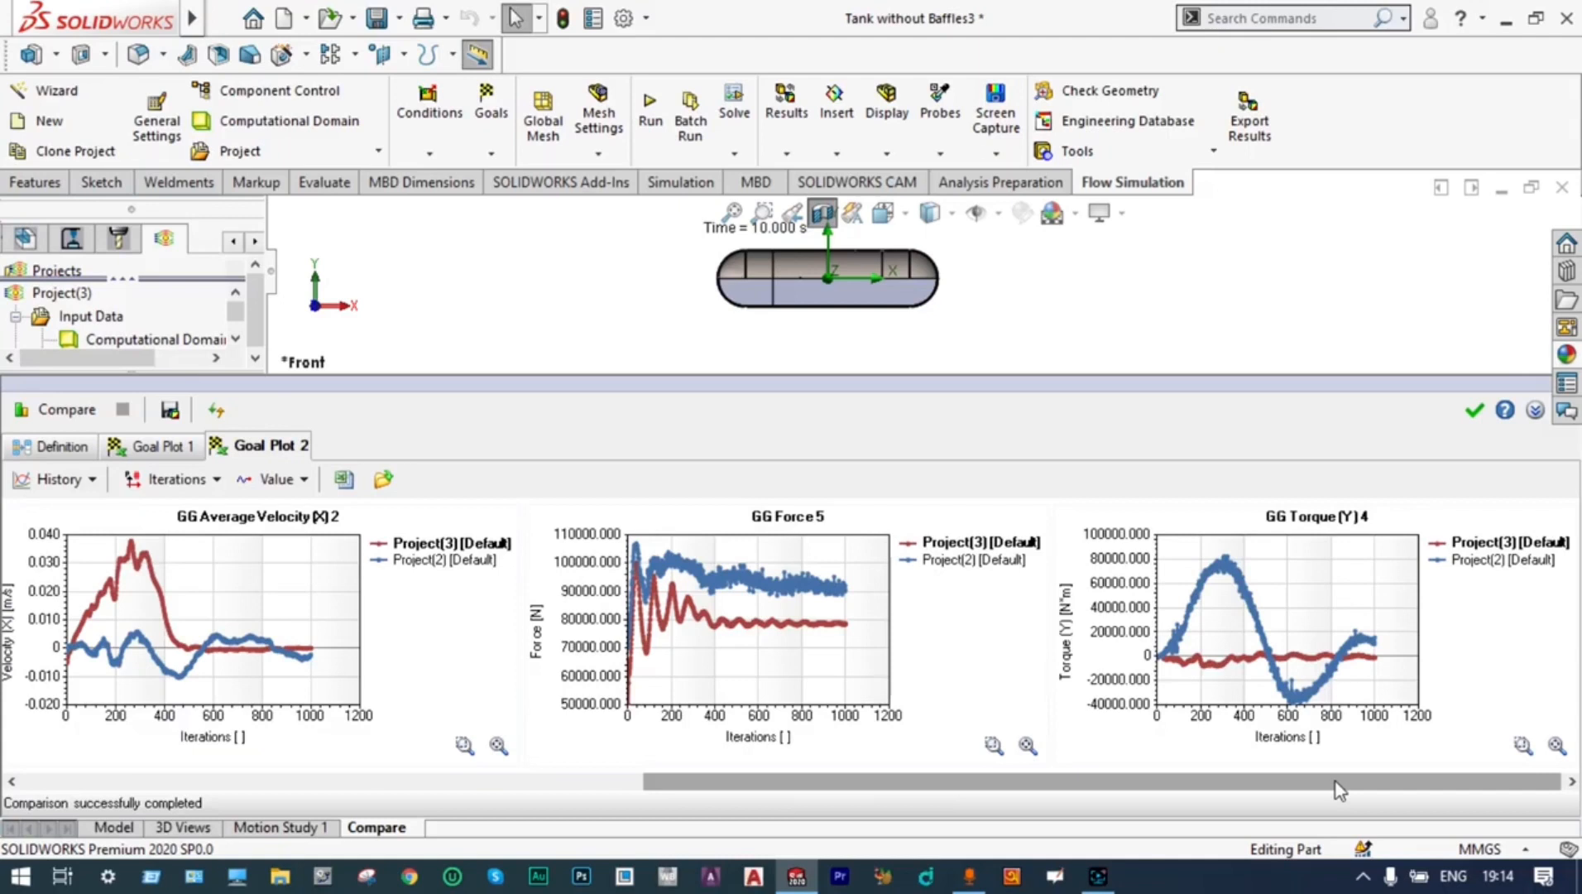
pyautogui.moveTo(1212, 562)
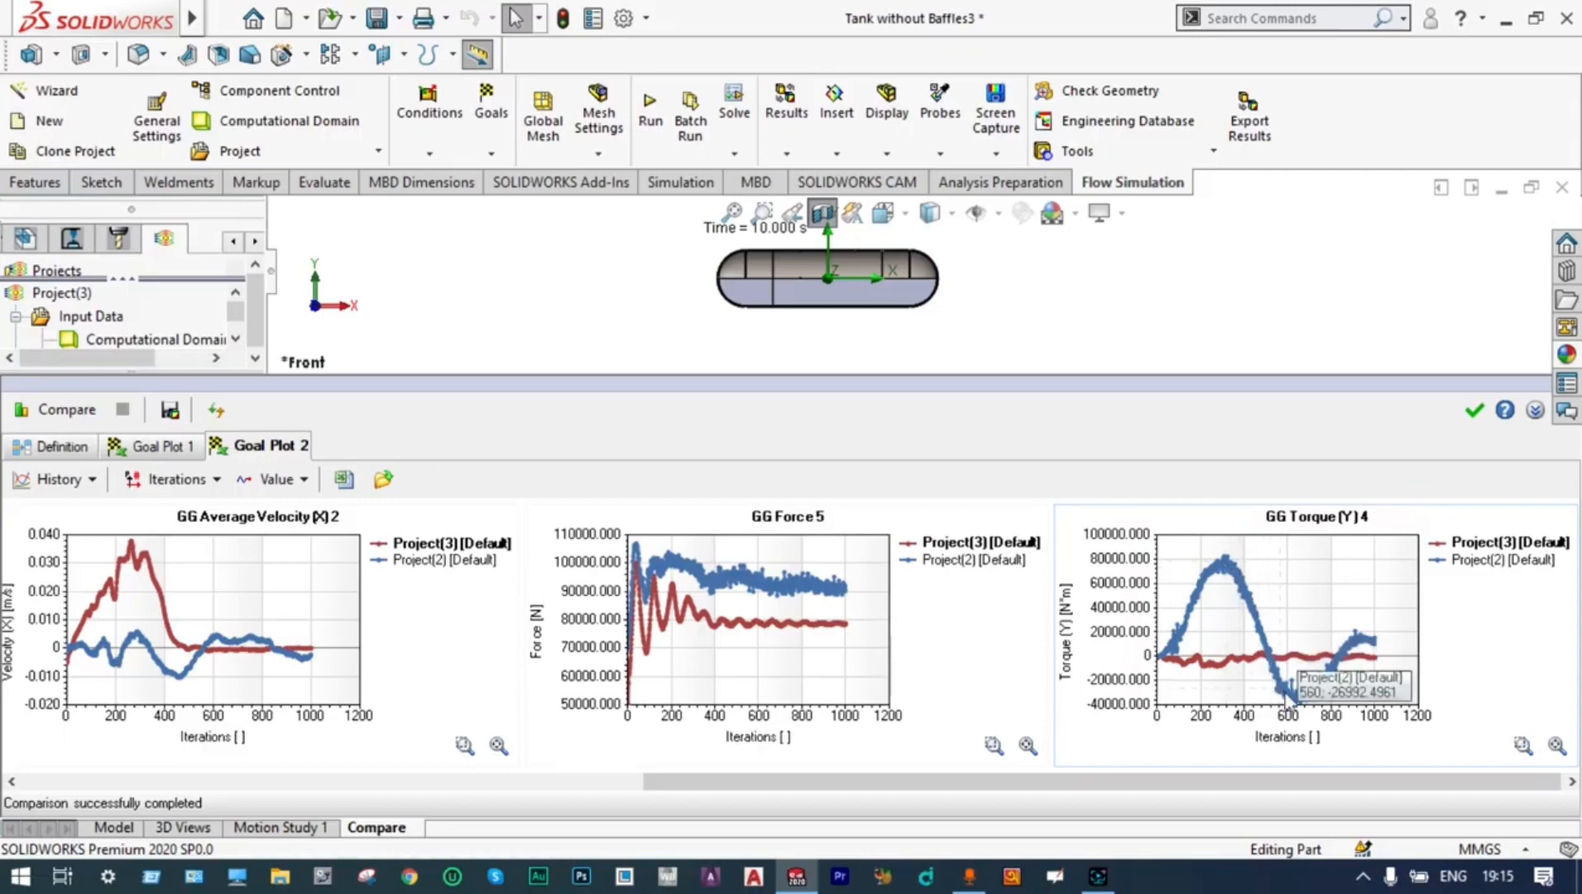
pyautogui.moveTo(1289, 703)
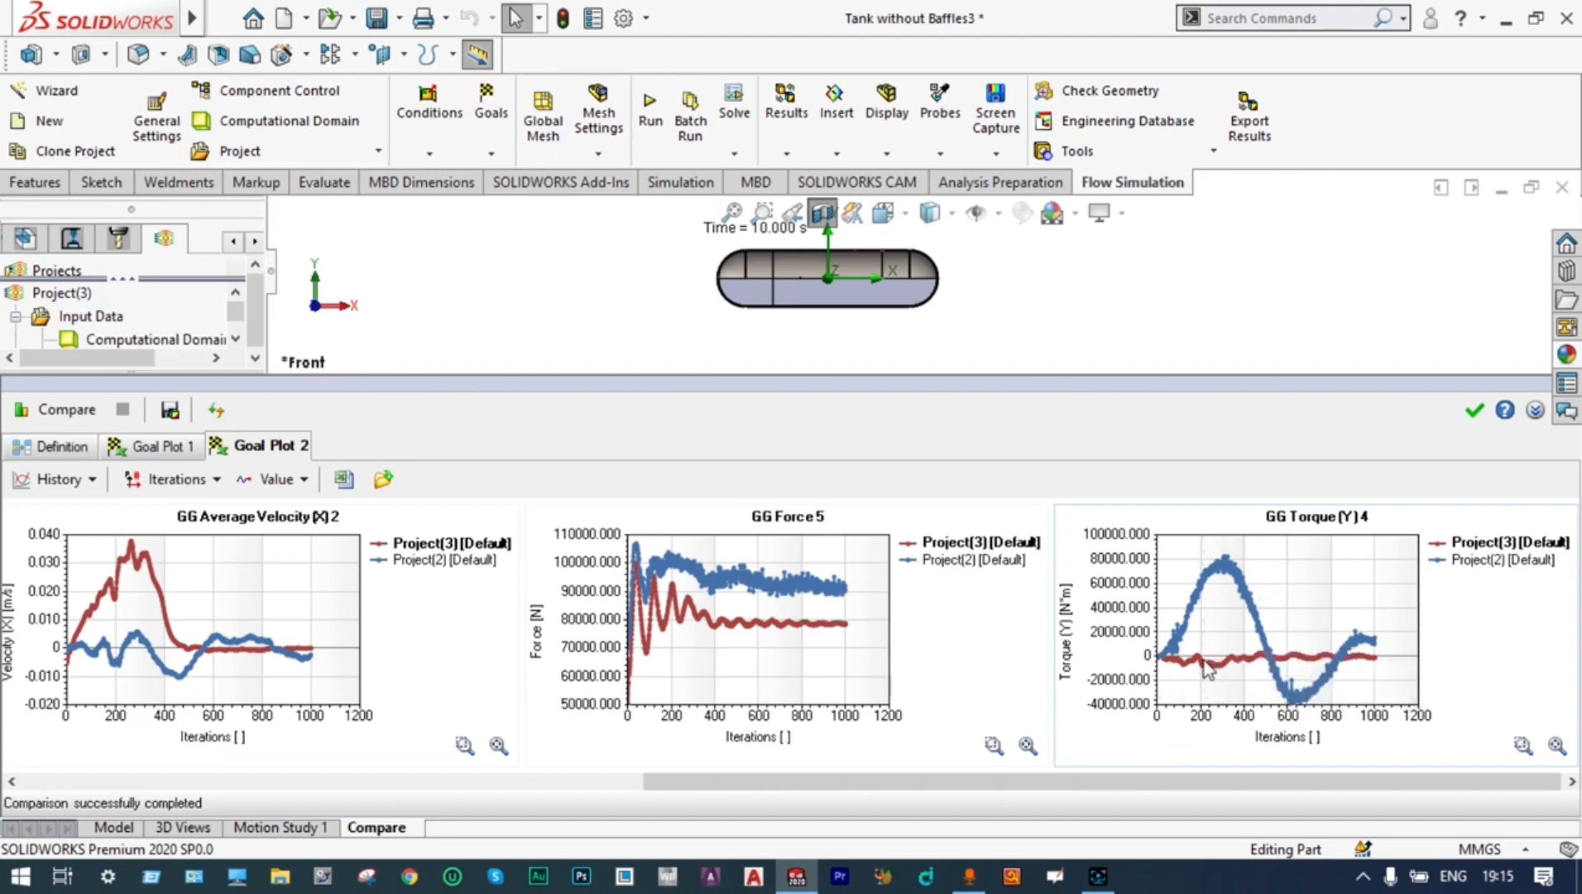
pyautogui.moveTo(1182, 667)
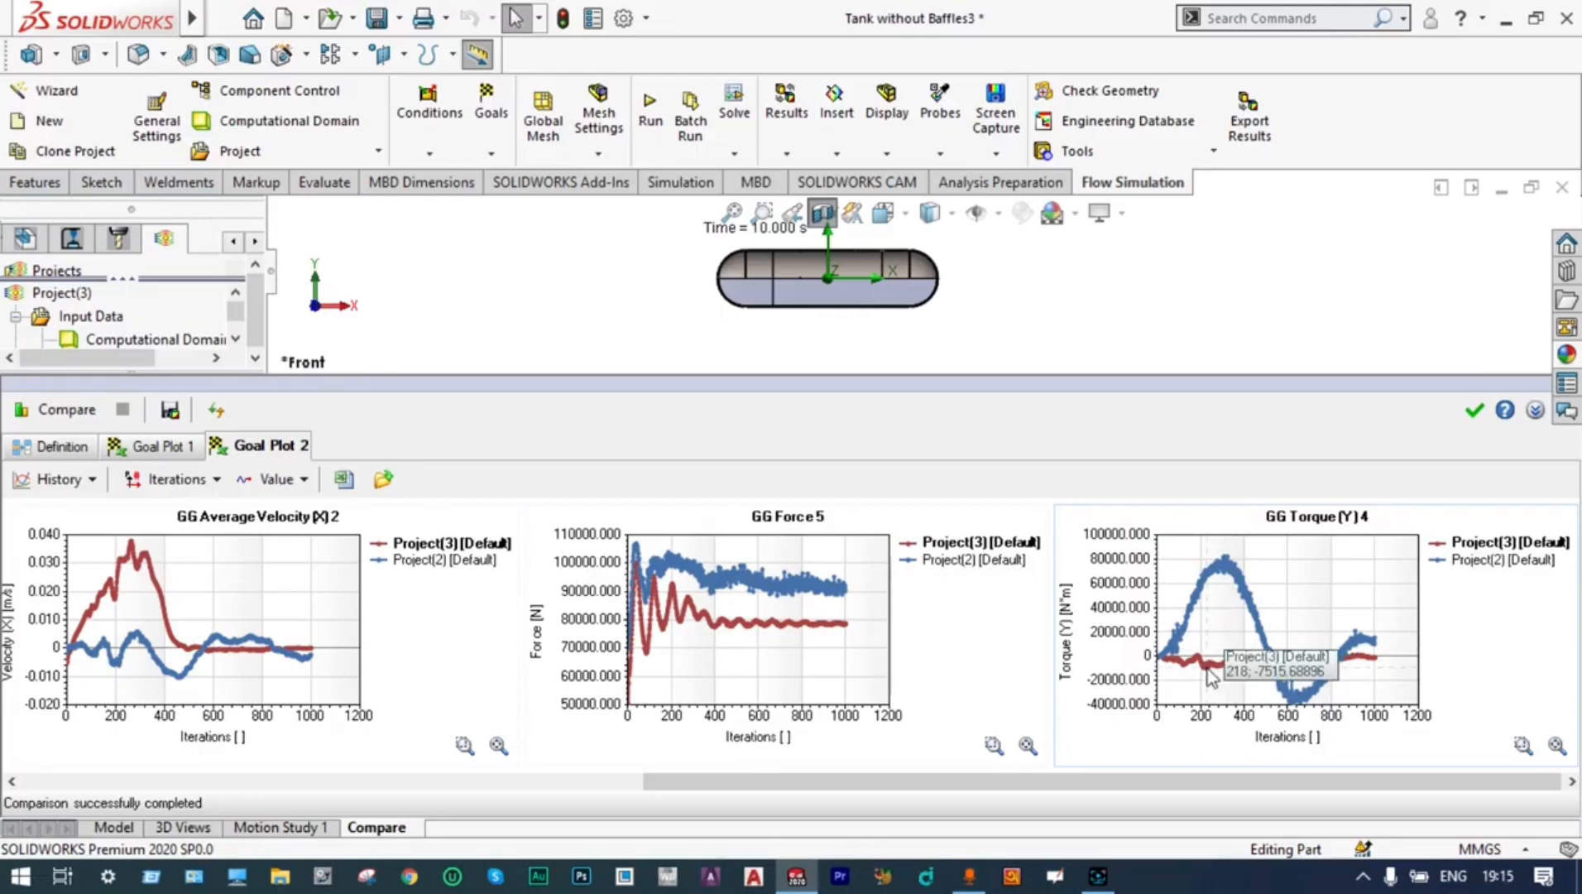
pyautogui.moveTo(664, 605)
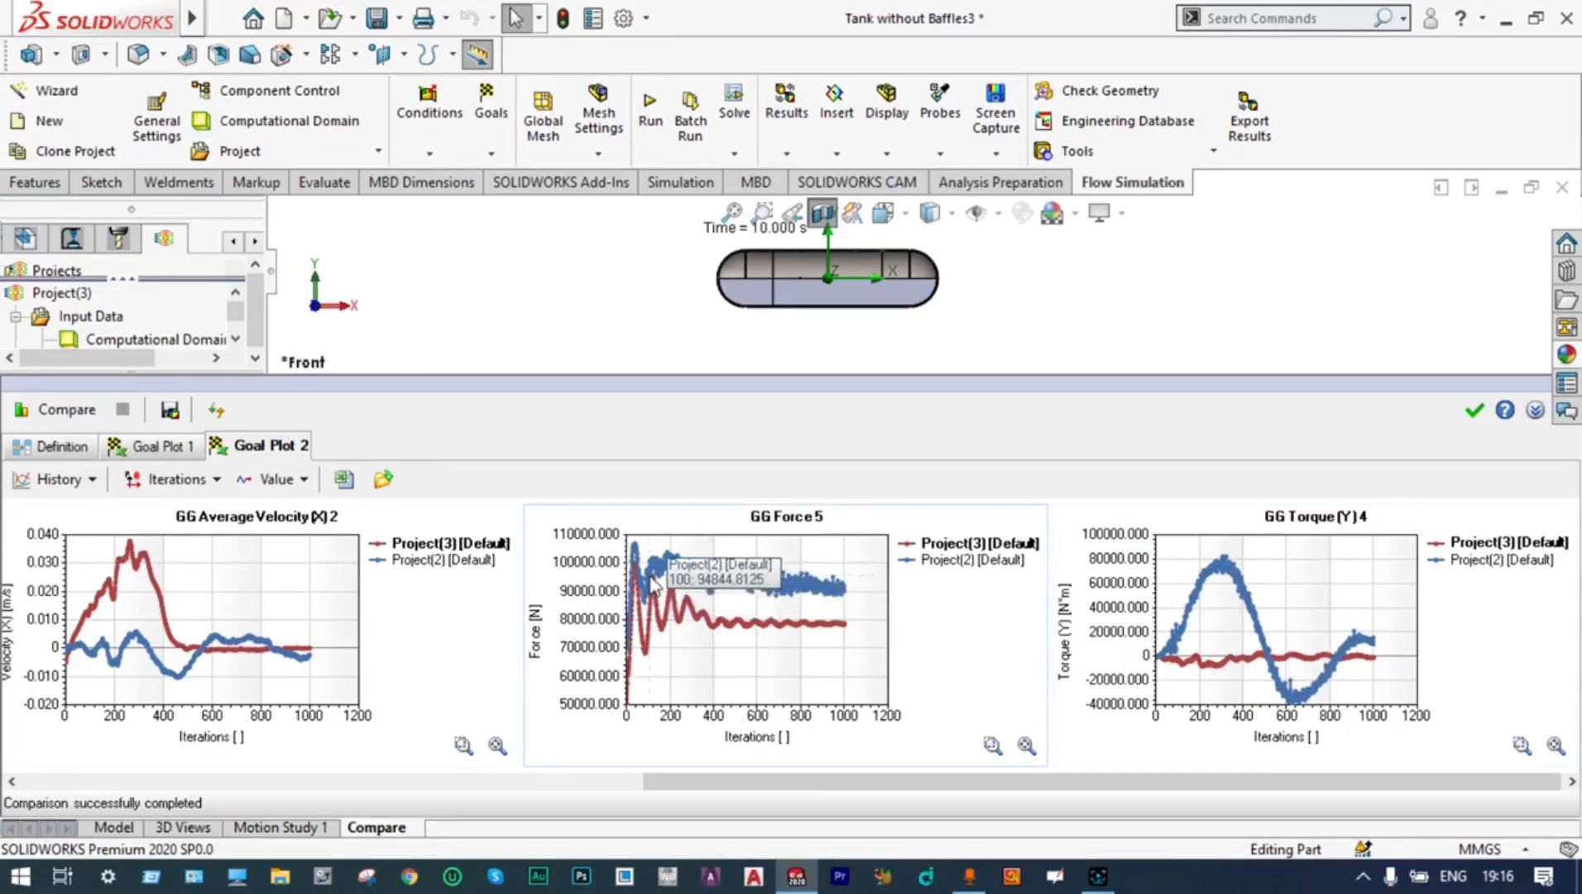
pyautogui.moveTo(675, 569)
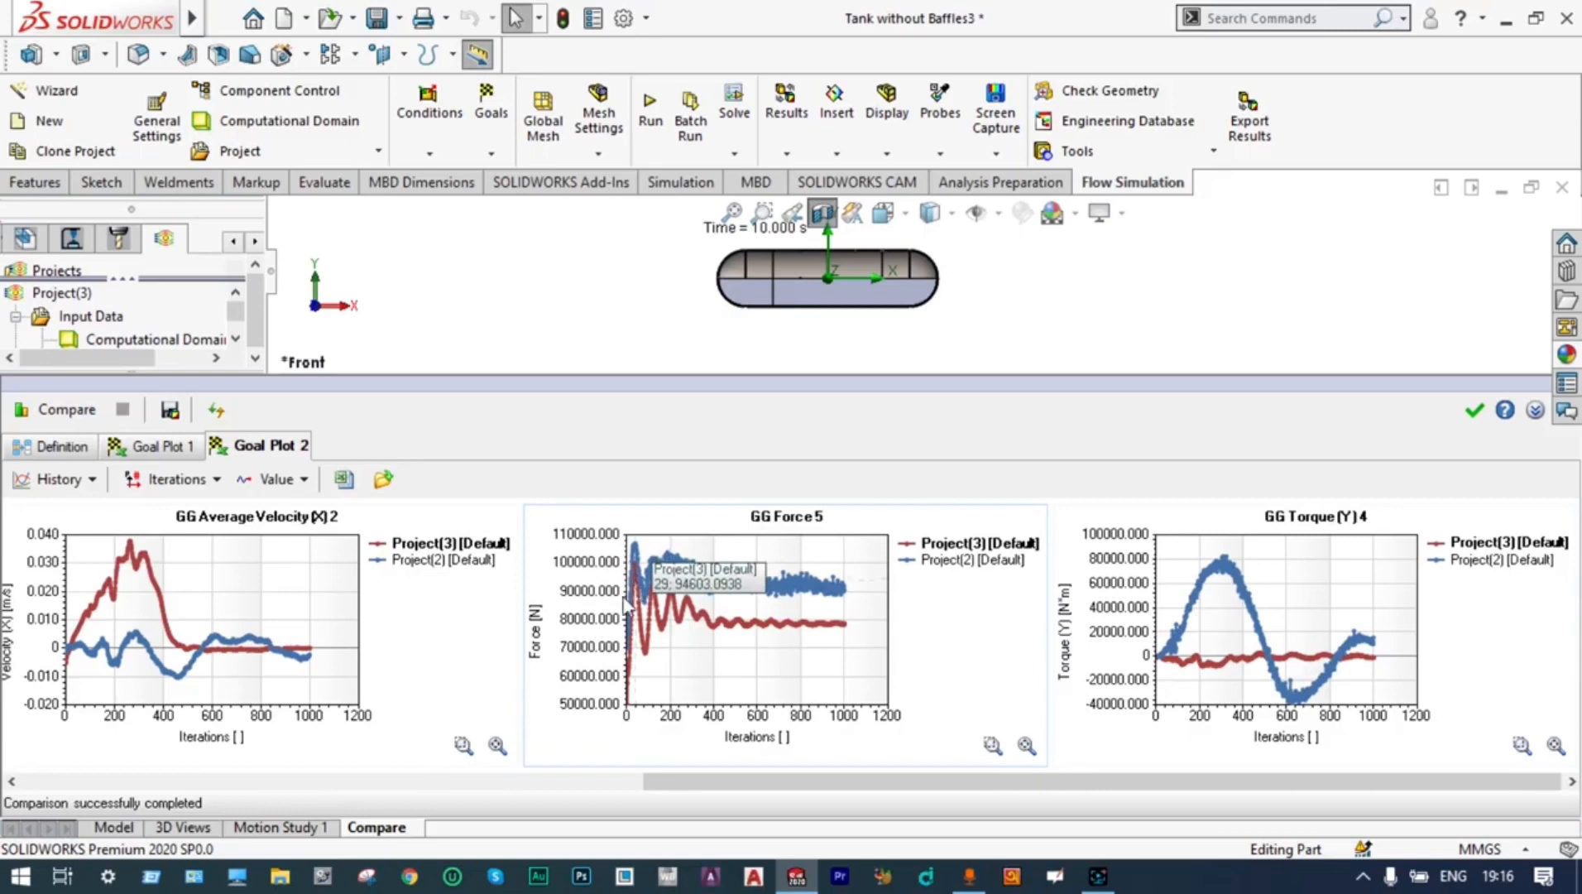
pyautogui.moveTo(650, 777); pyautogui.dragTo(1214, 600)
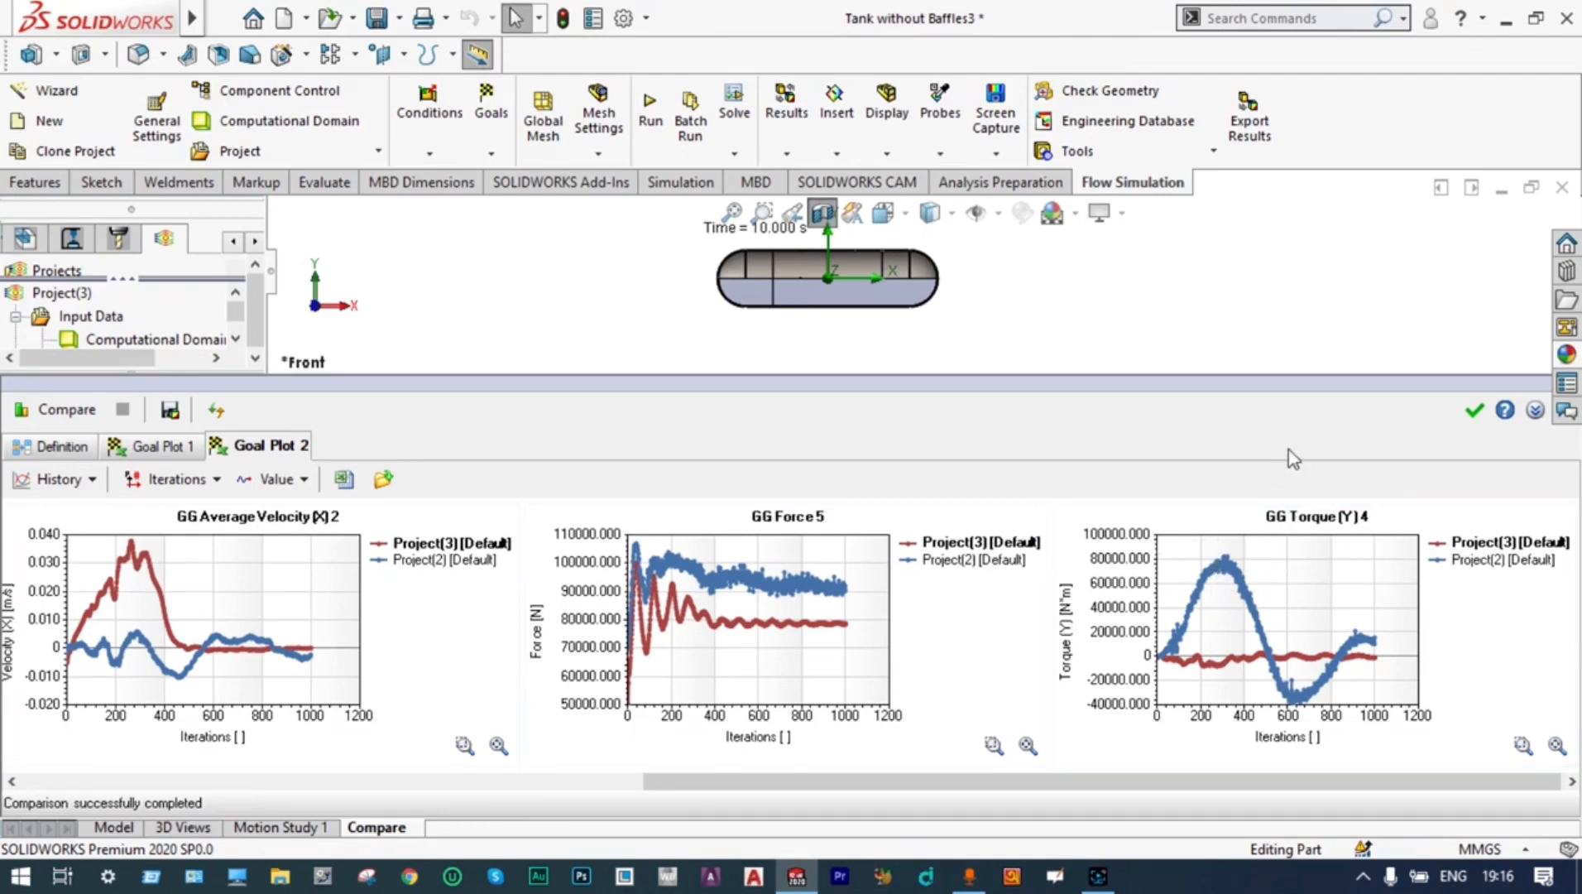
pyautogui.click(1477, 410)
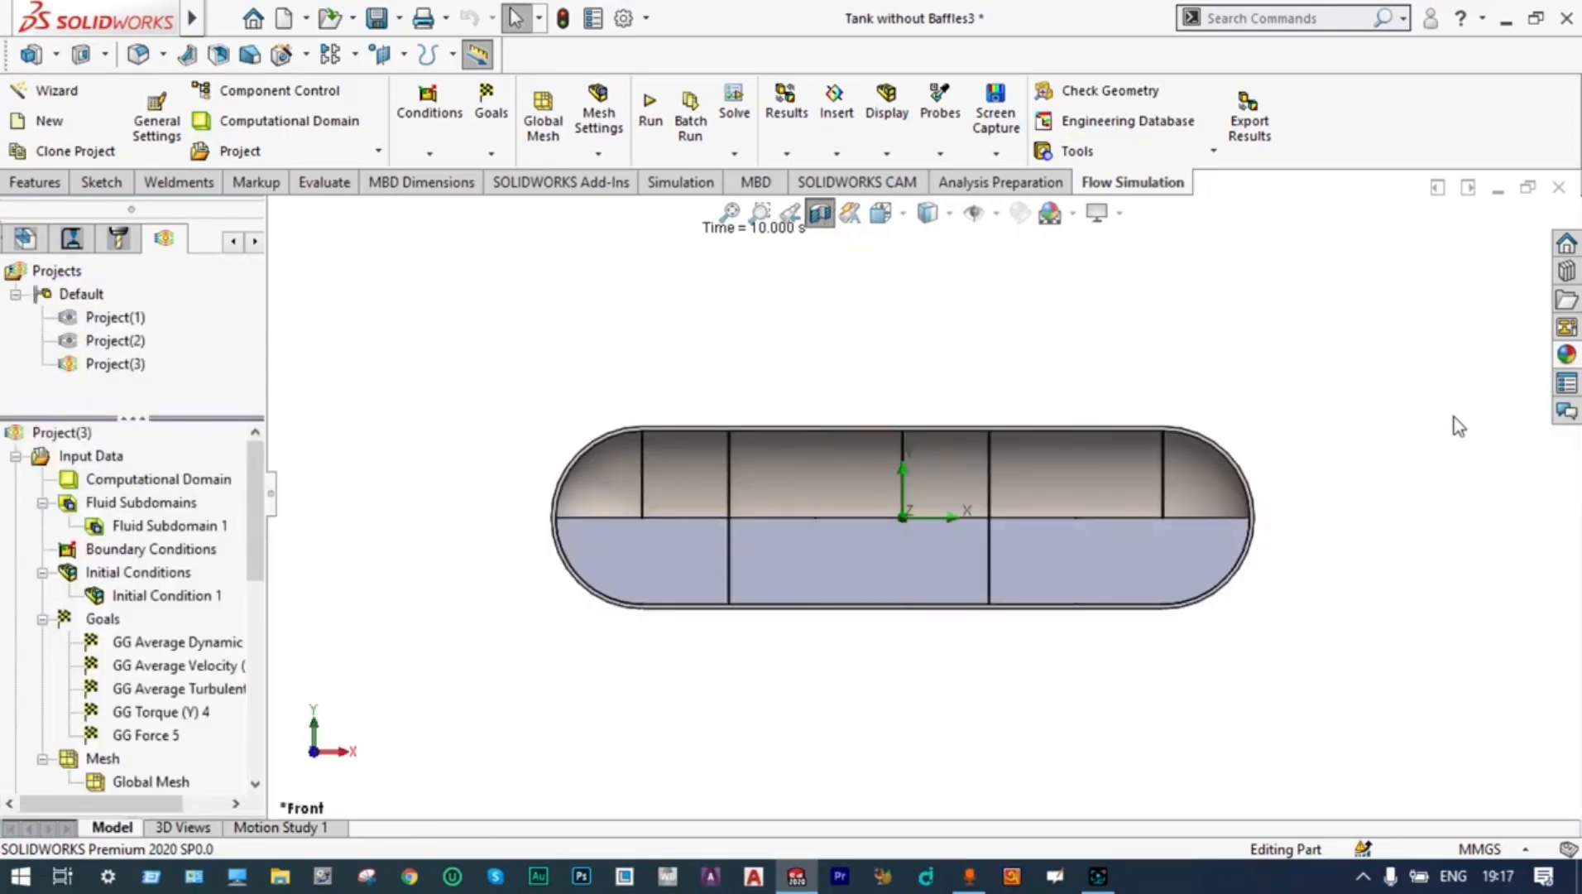